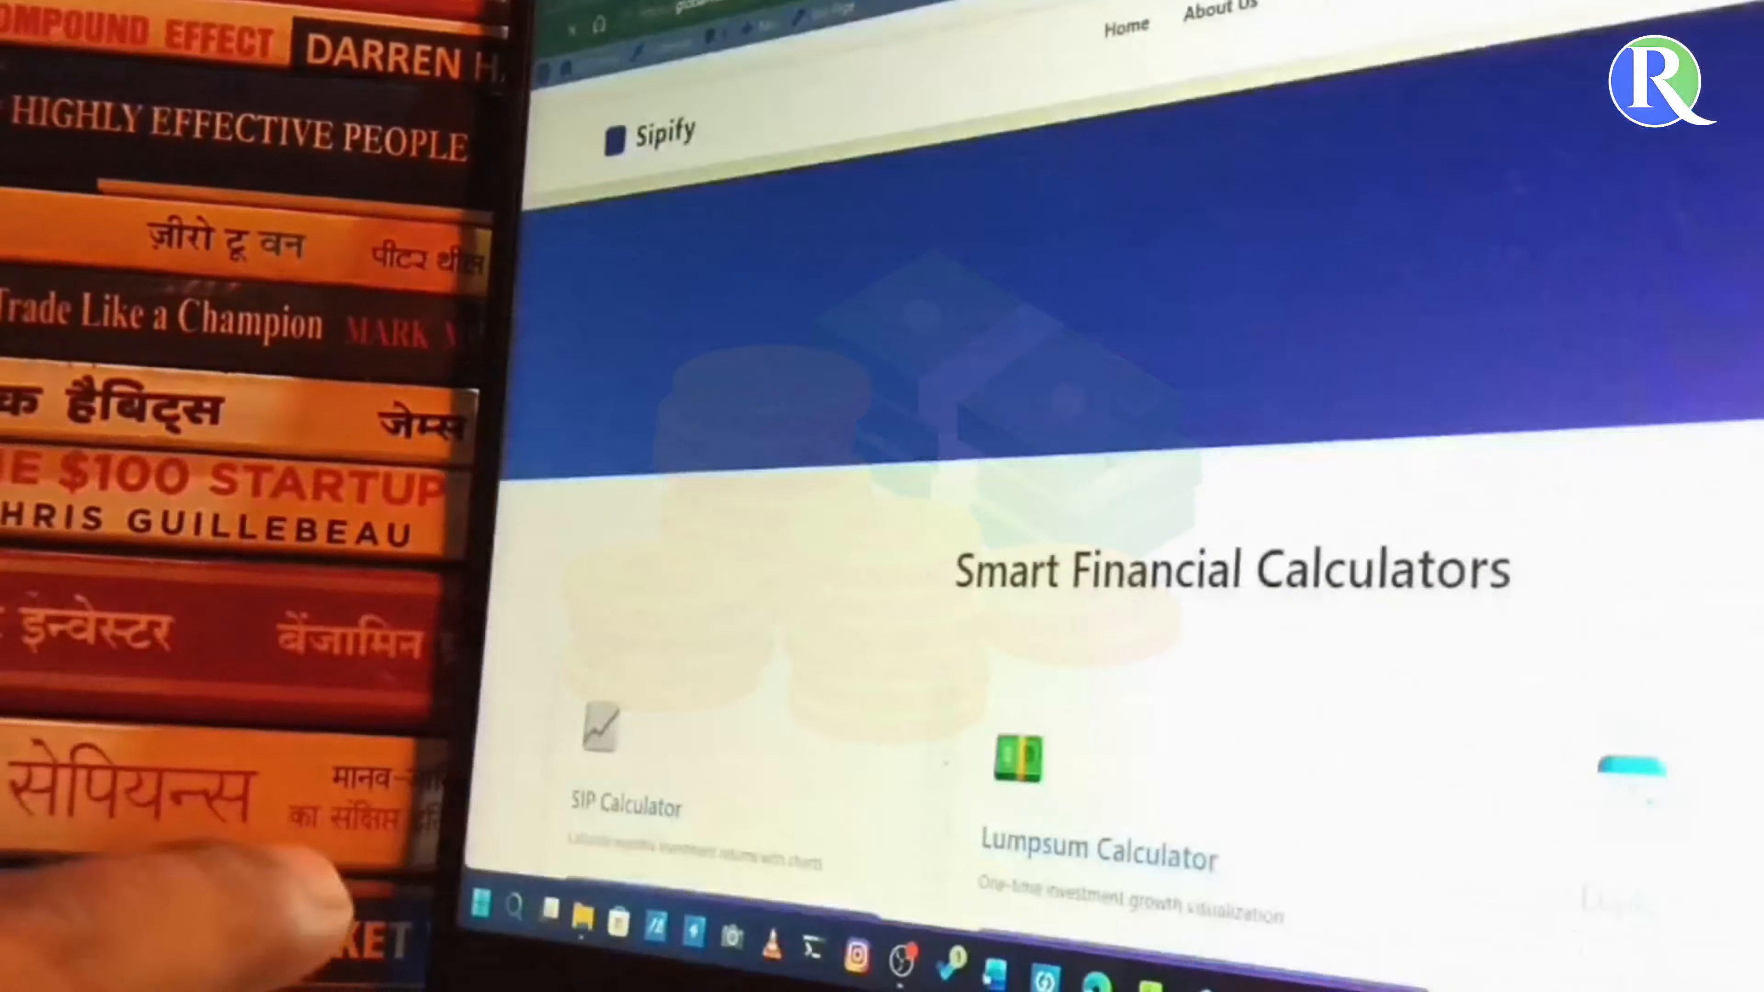
# - Open the SIP Calculator and set the monthly investment to ₹44500 and the expected return rate to 13.5%
pyautogui.scroll(-10, 988, 534)
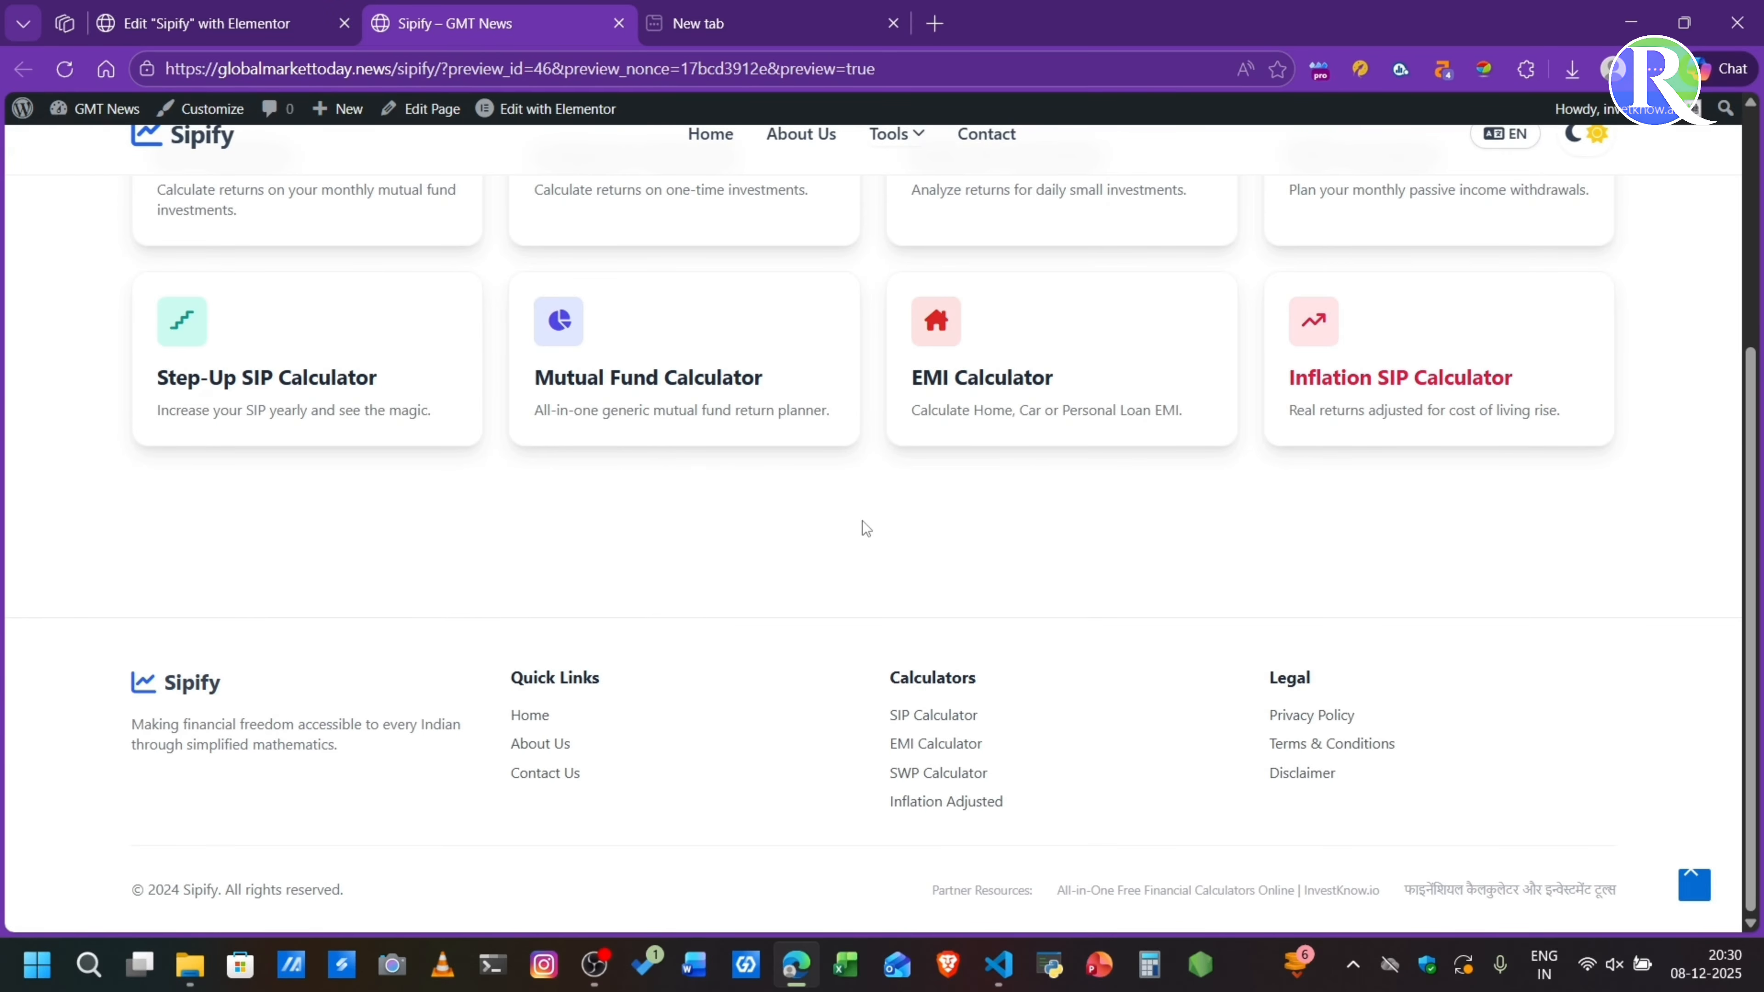
pyautogui.scroll(5, 867, 529)
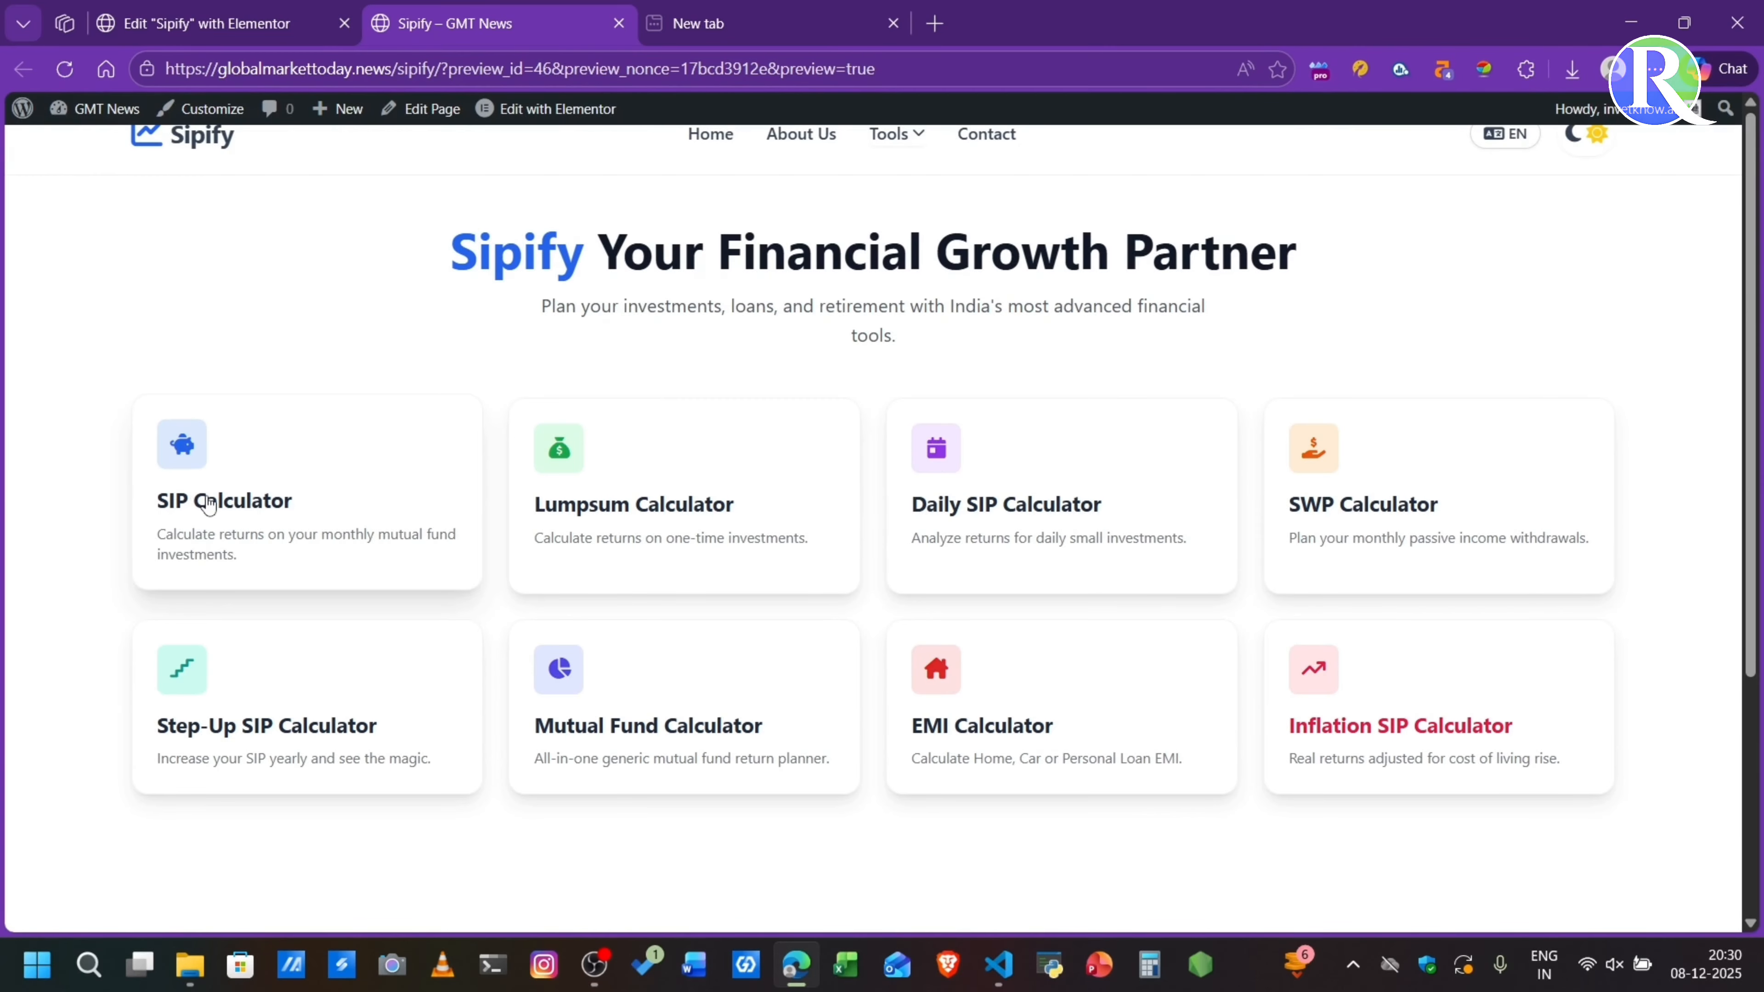
pyautogui.click(207, 500)
pyautogui.moveTo(179, 405); pyautogui.dragTo(219, 405)
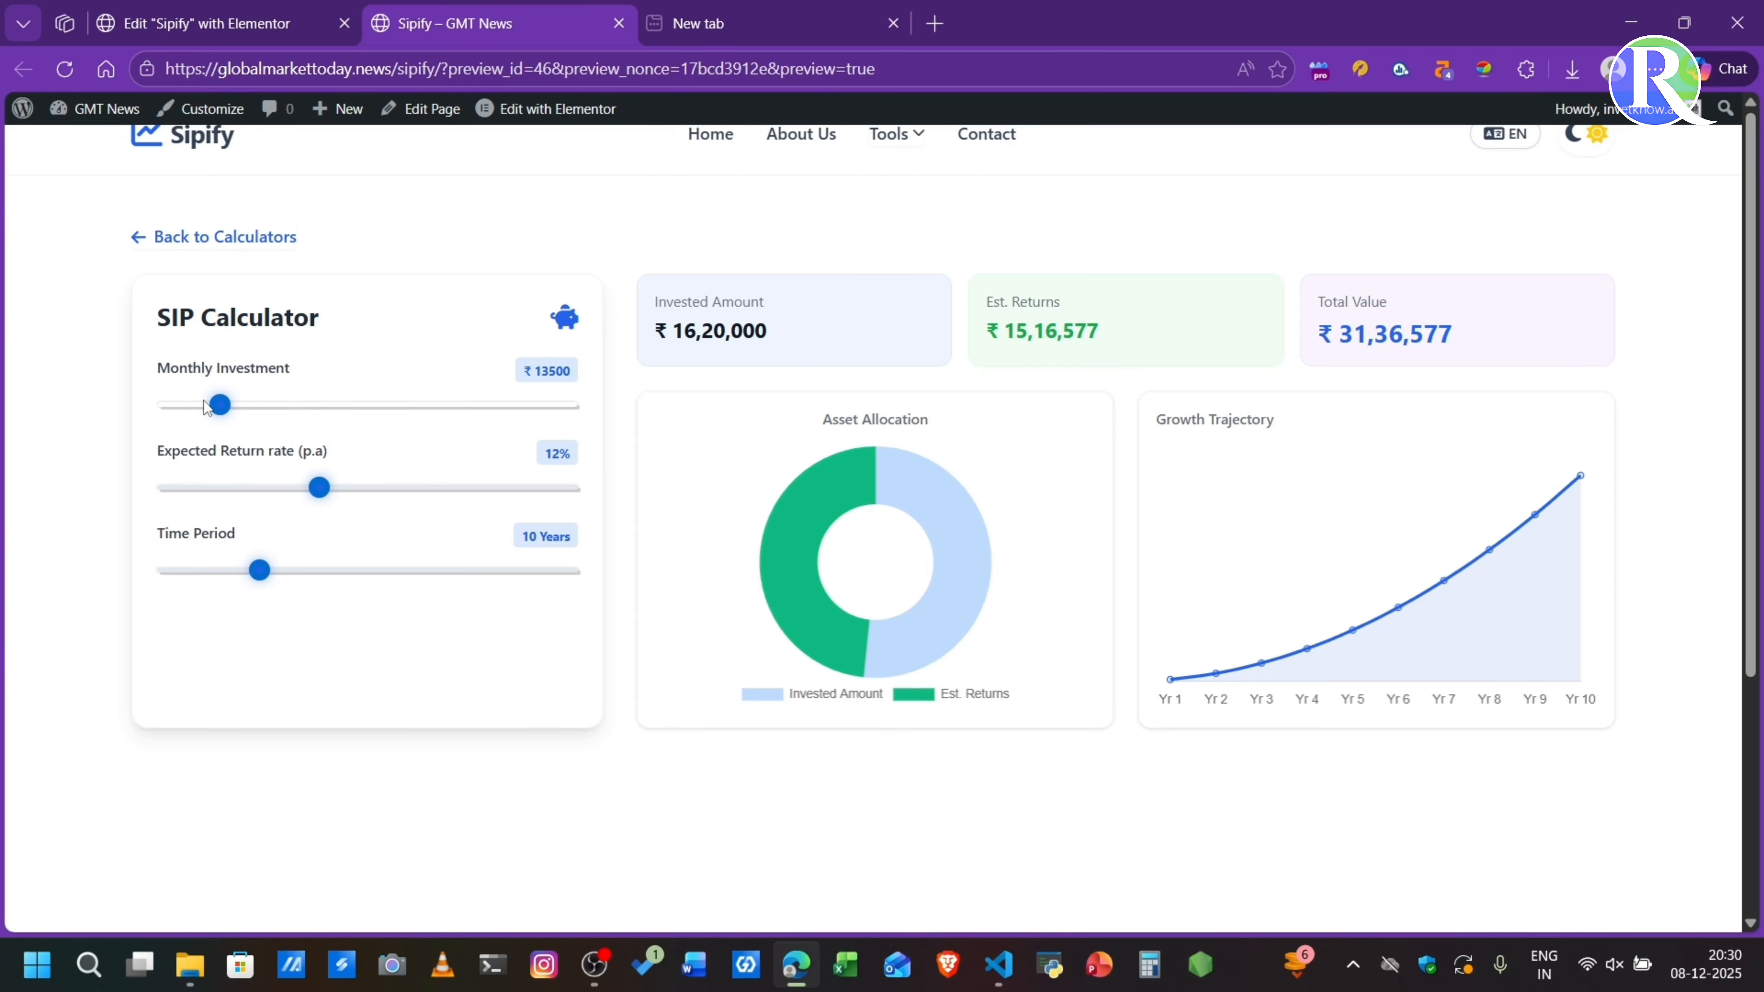
pyautogui.click(293, 406)
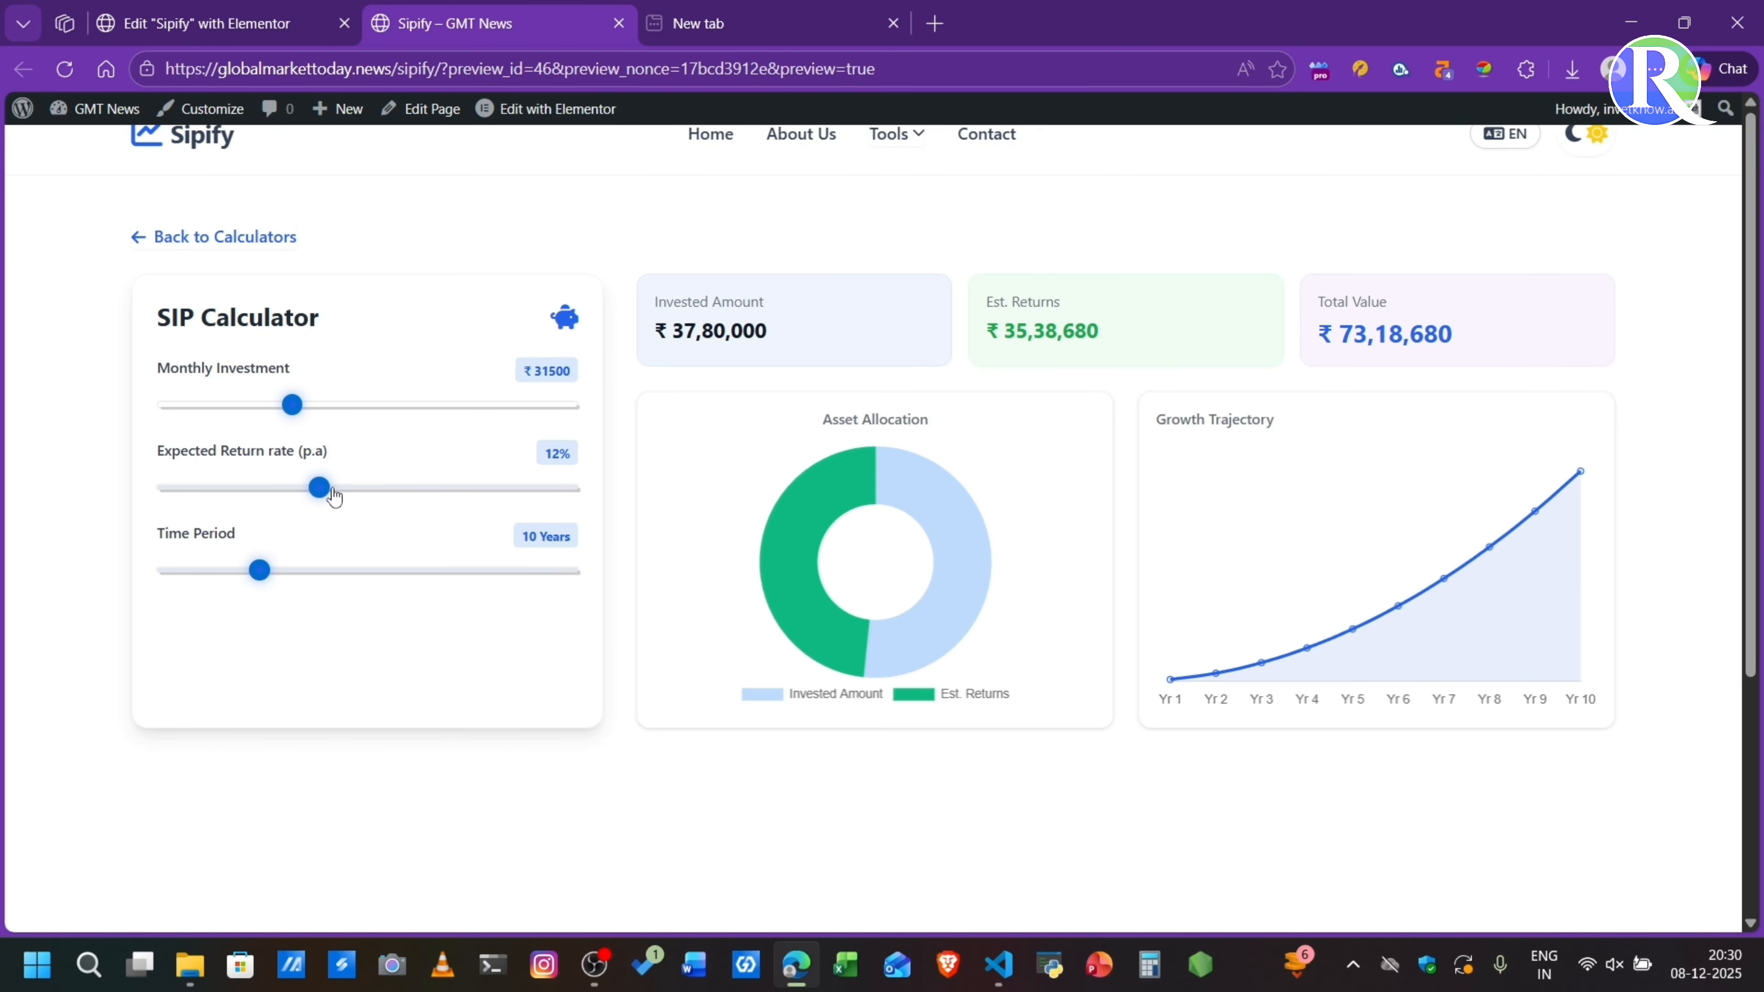
pyautogui.moveTo(334, 495)
pyautogui.mouseDown()
pyautogui.moveTo(163, 492)
pyautogui.moveTo(339, 493)
pyautogui.mouseUp()
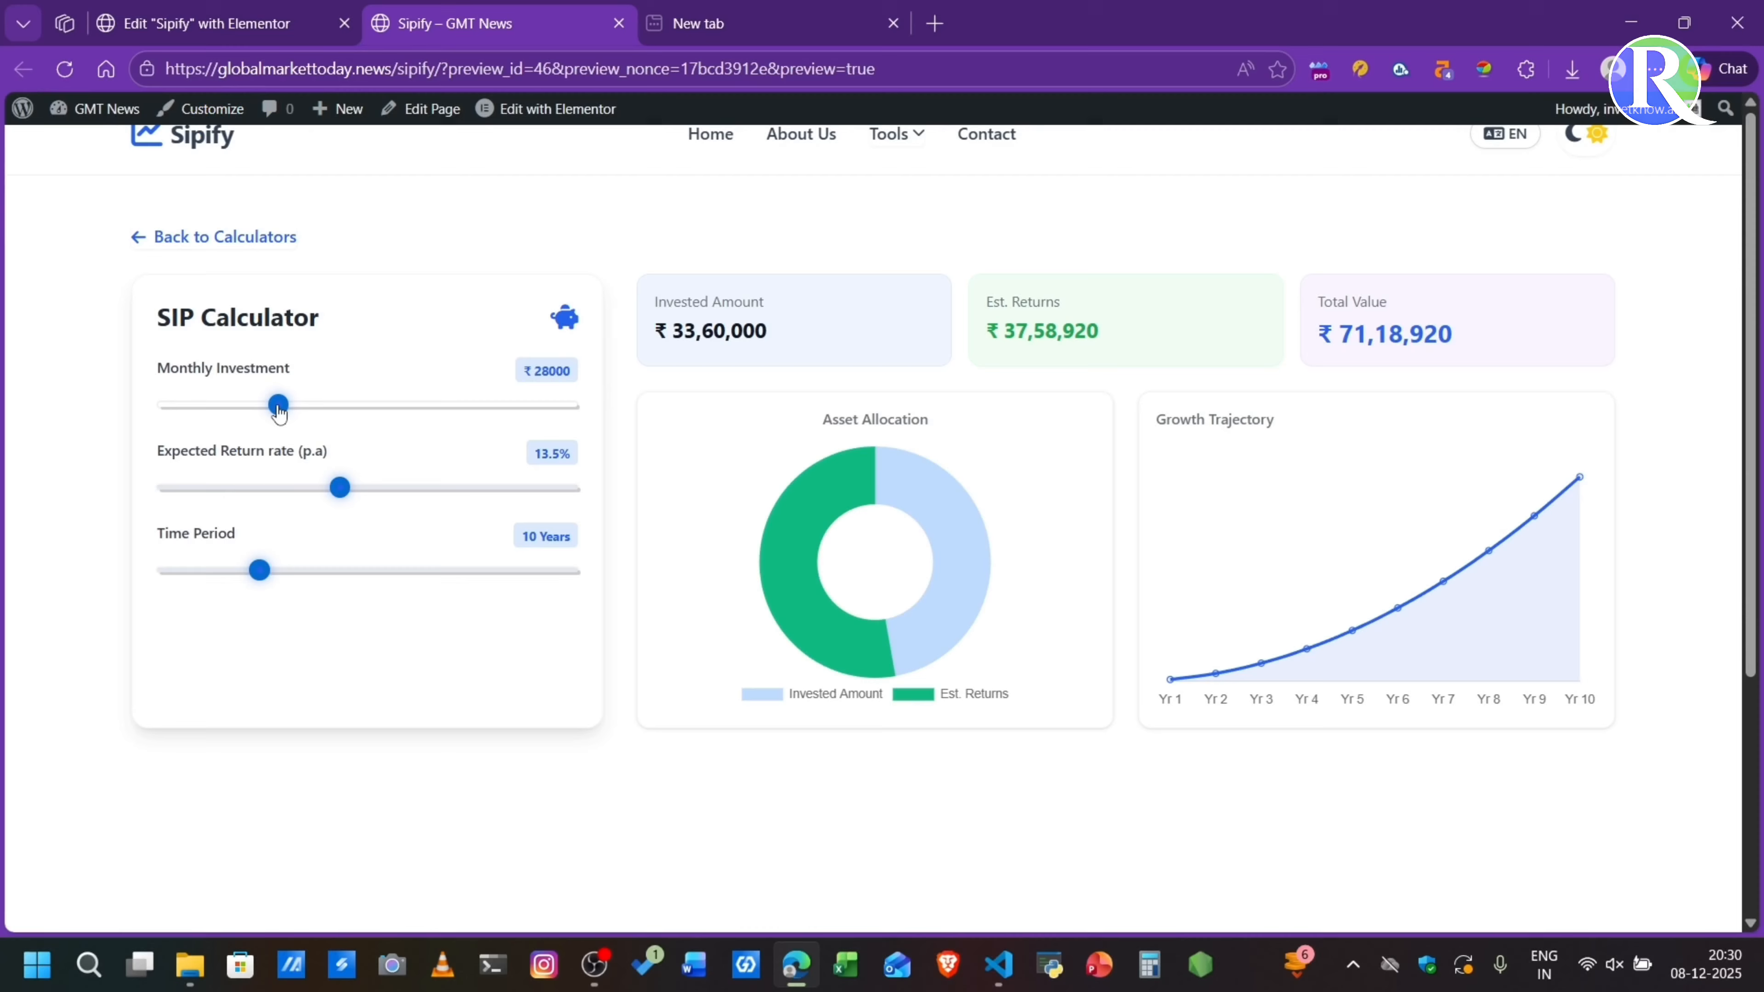
pyautogui.moveTo(275, 403); pyautogui.dragTo(346, 408)
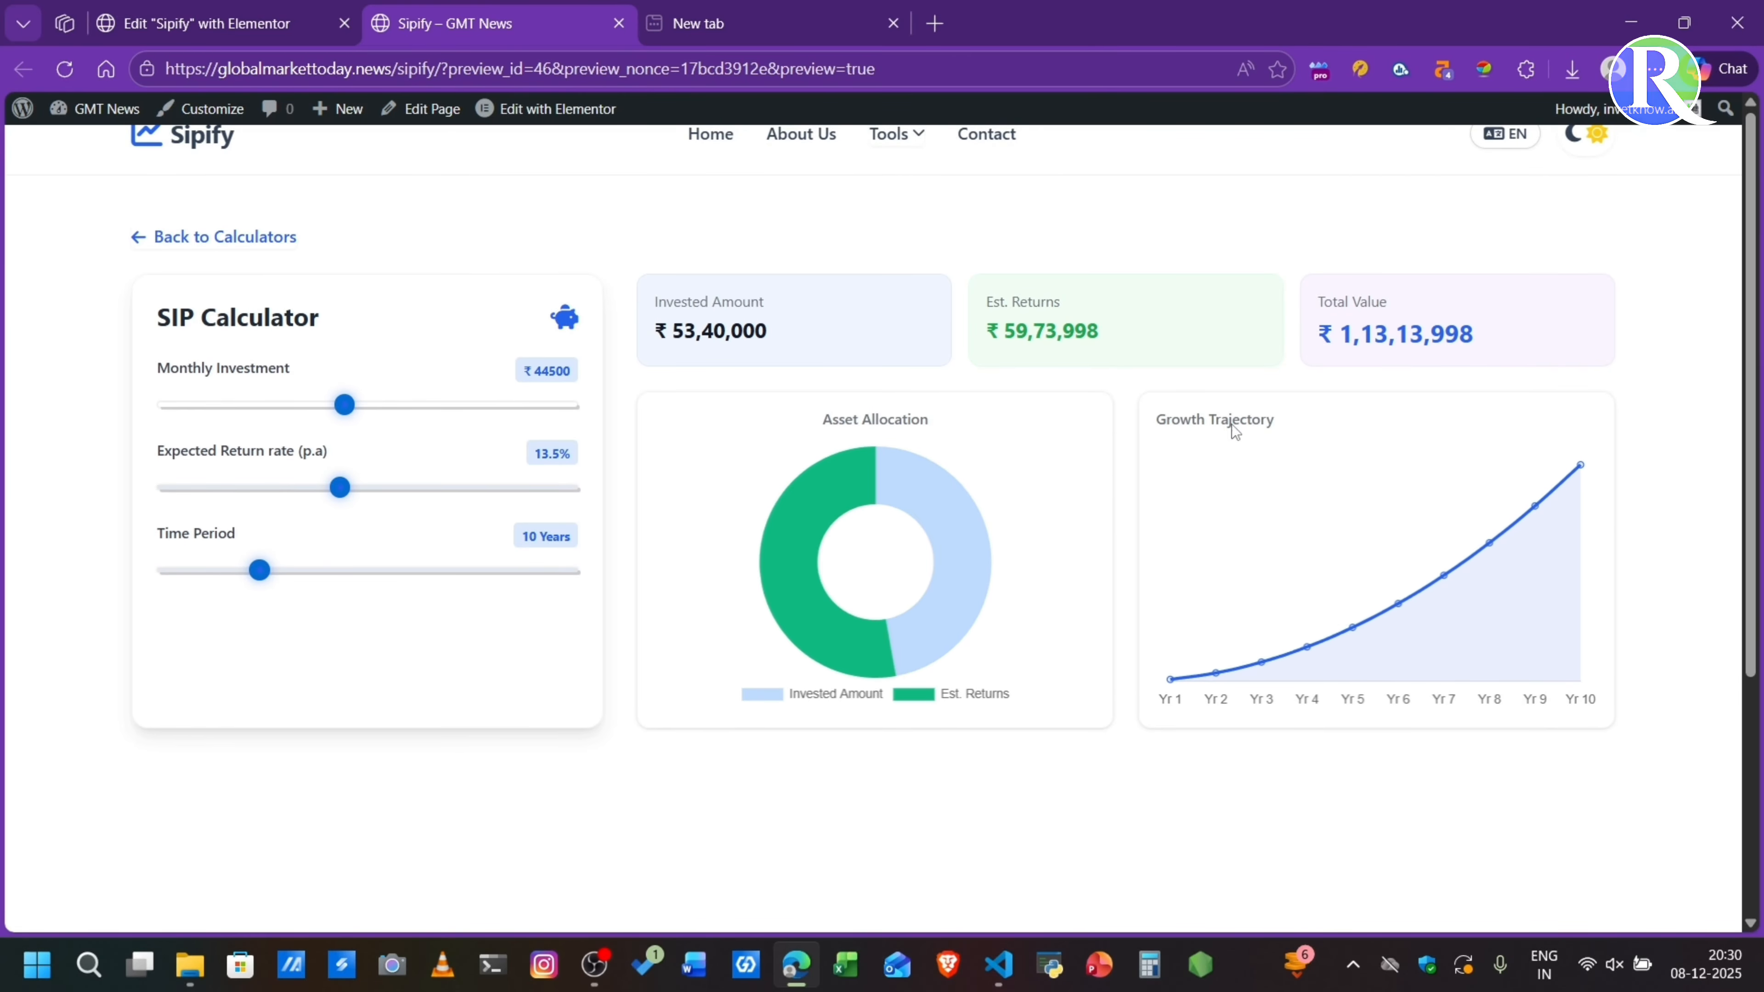
# - Return to the calculator list, view the Lumpsum Calculator, and go back to the list
pyautogui.click(189, 242)
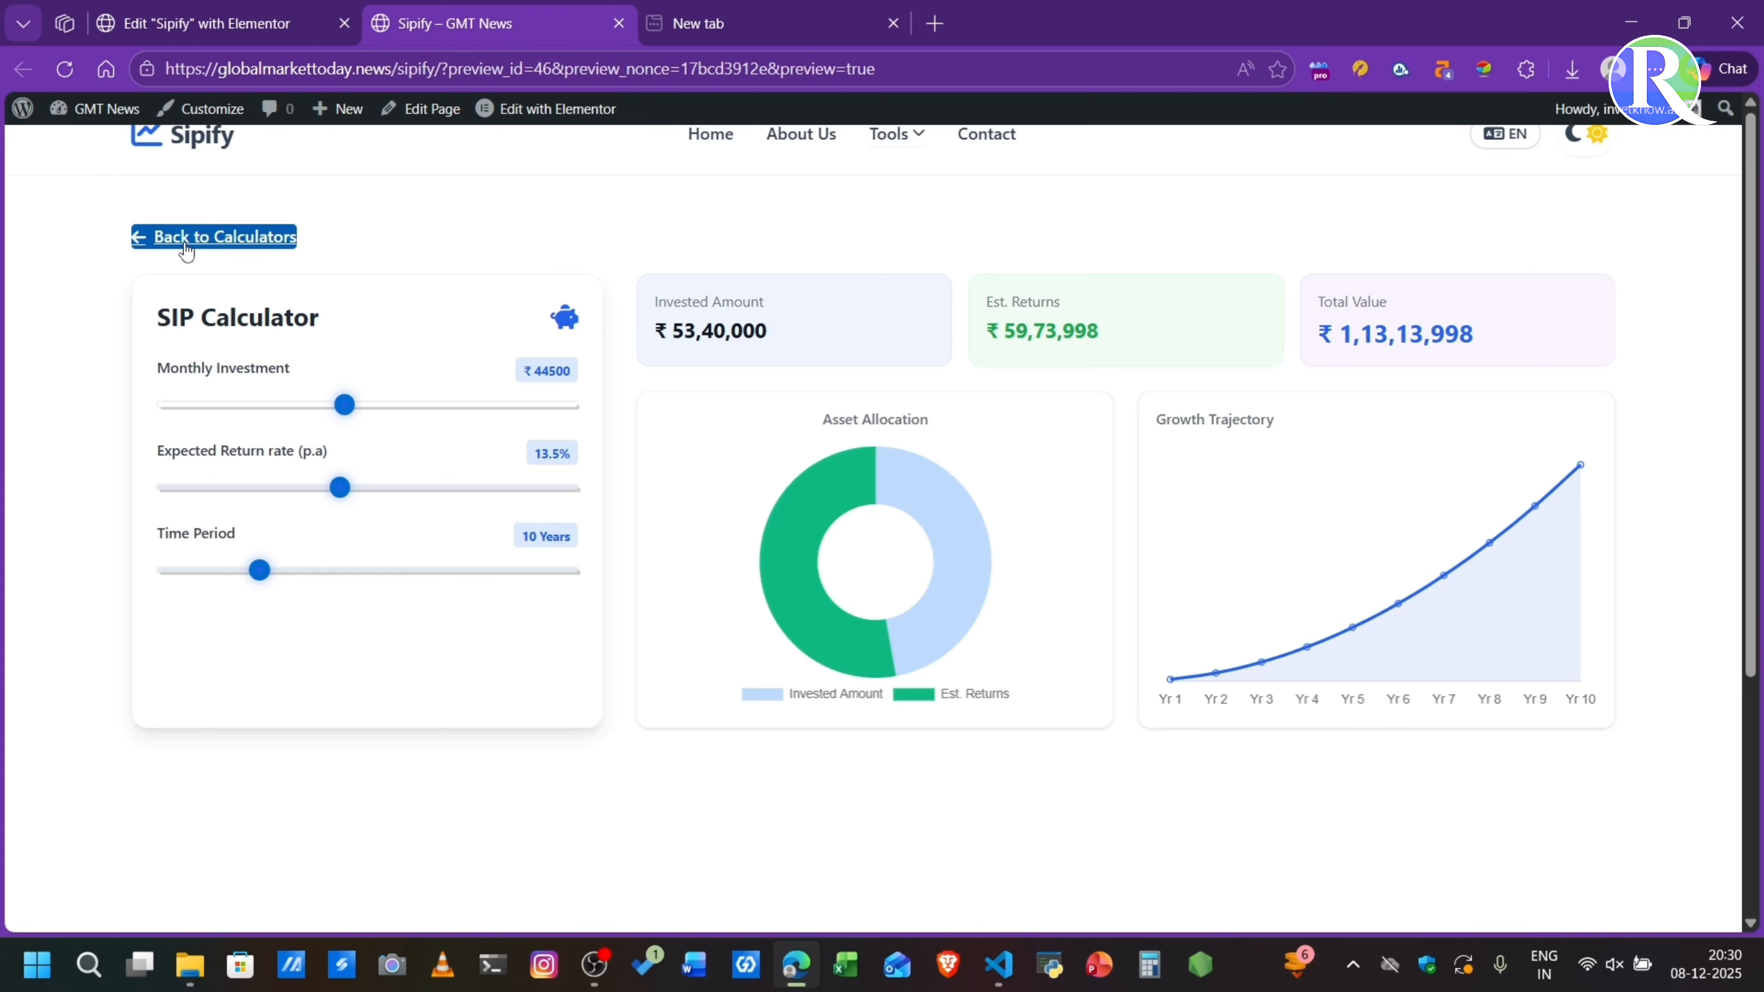
pyautogui.click(660, 502)
pyautogui.click(163, 241)
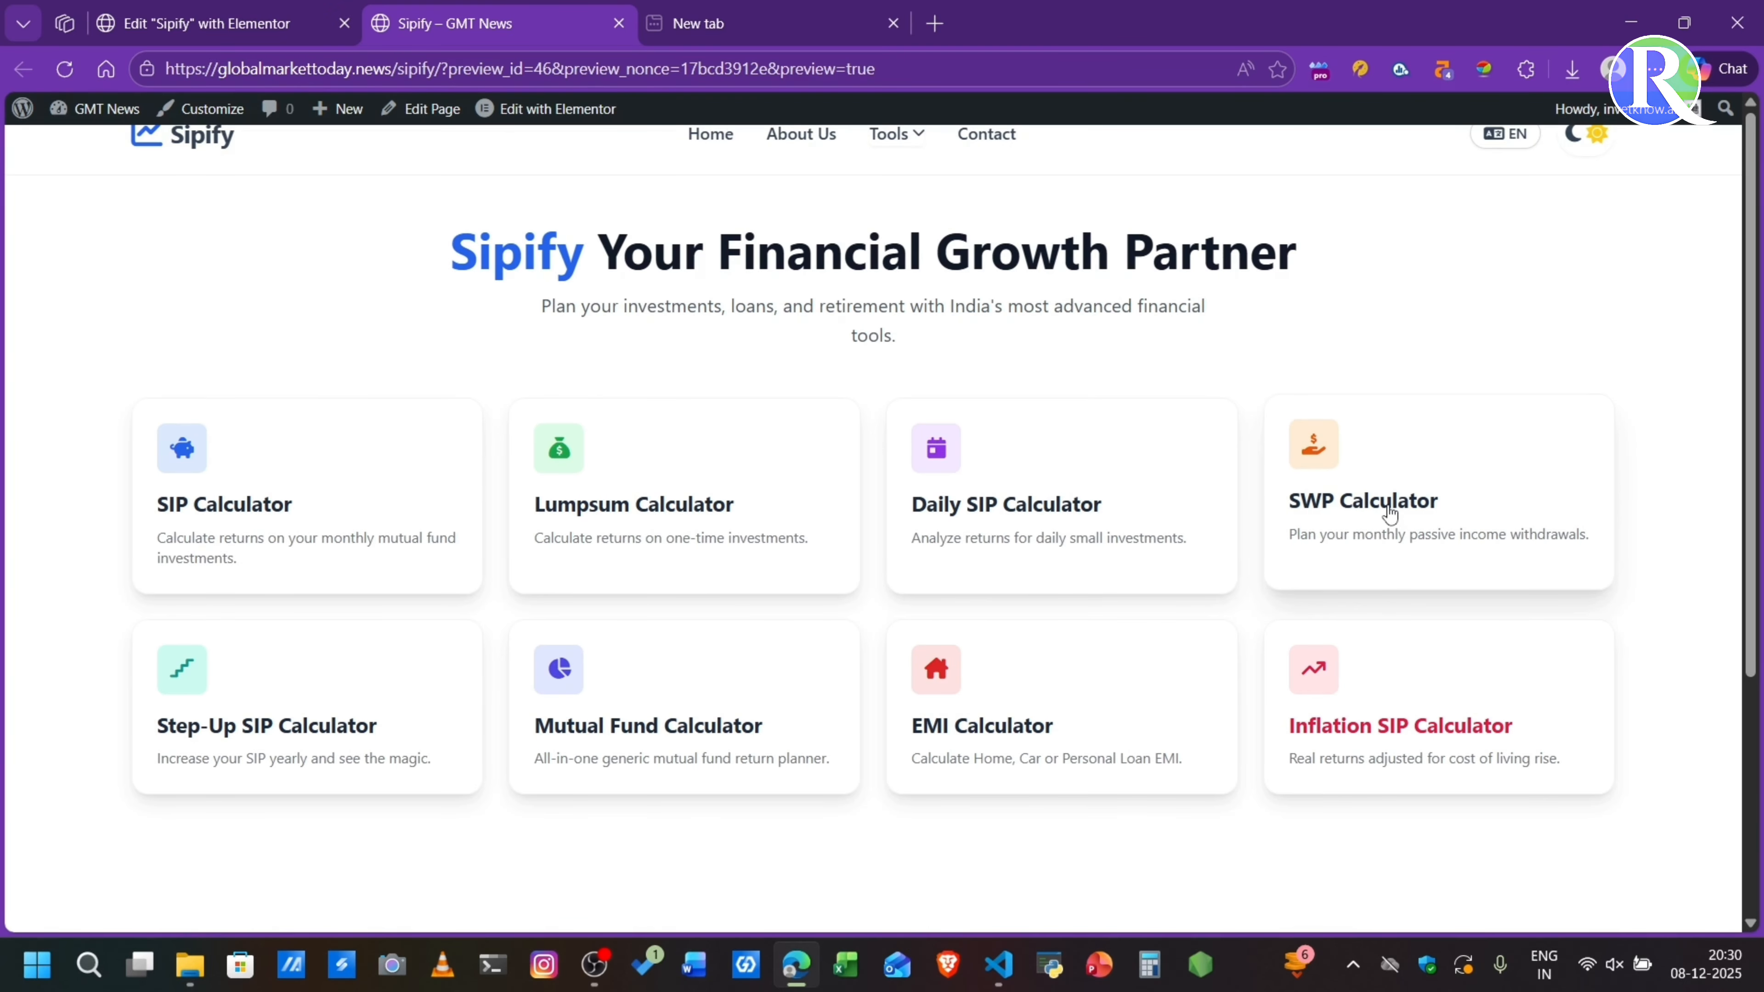
# - Open the SWP Calculator and set the total investment to ₹32870000 and the monthly withdrawal to ₹162500
pyautogui.click(1390, 515)
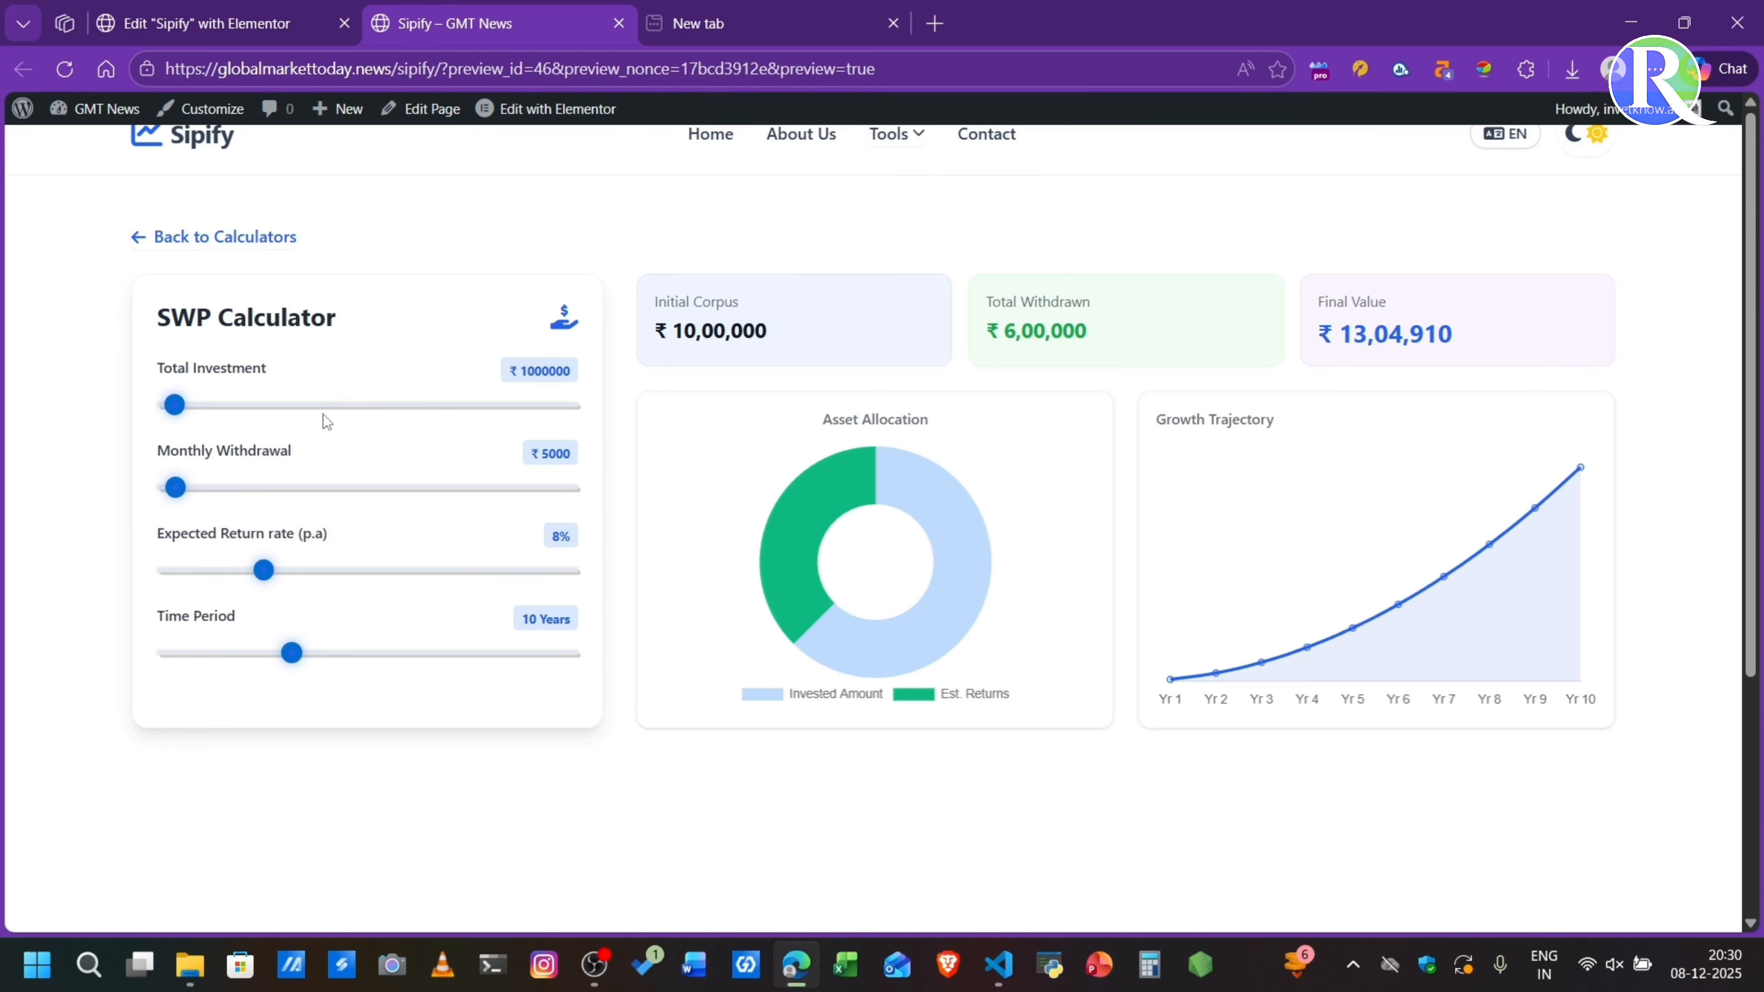
pyautogui.moveTo(311, 417); pyautogui.dragTo(434, 423)
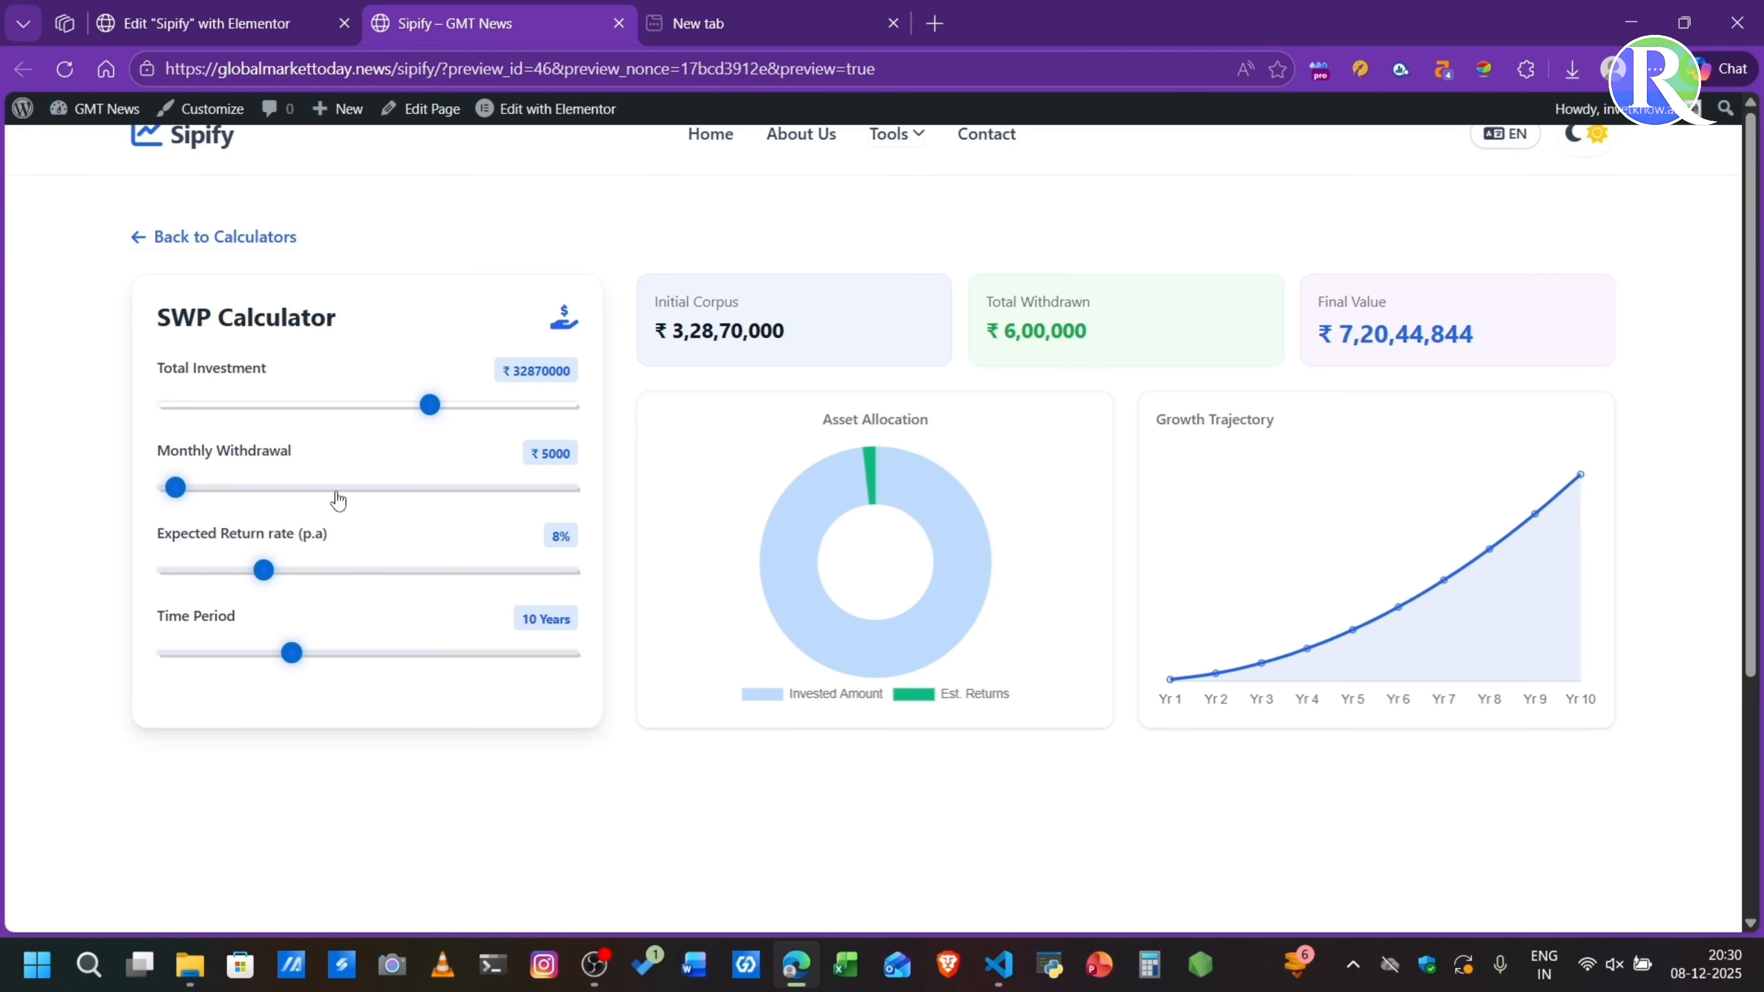
pyautogui.moveTo(338, 499); pyautogui.dragTo(494, 506)
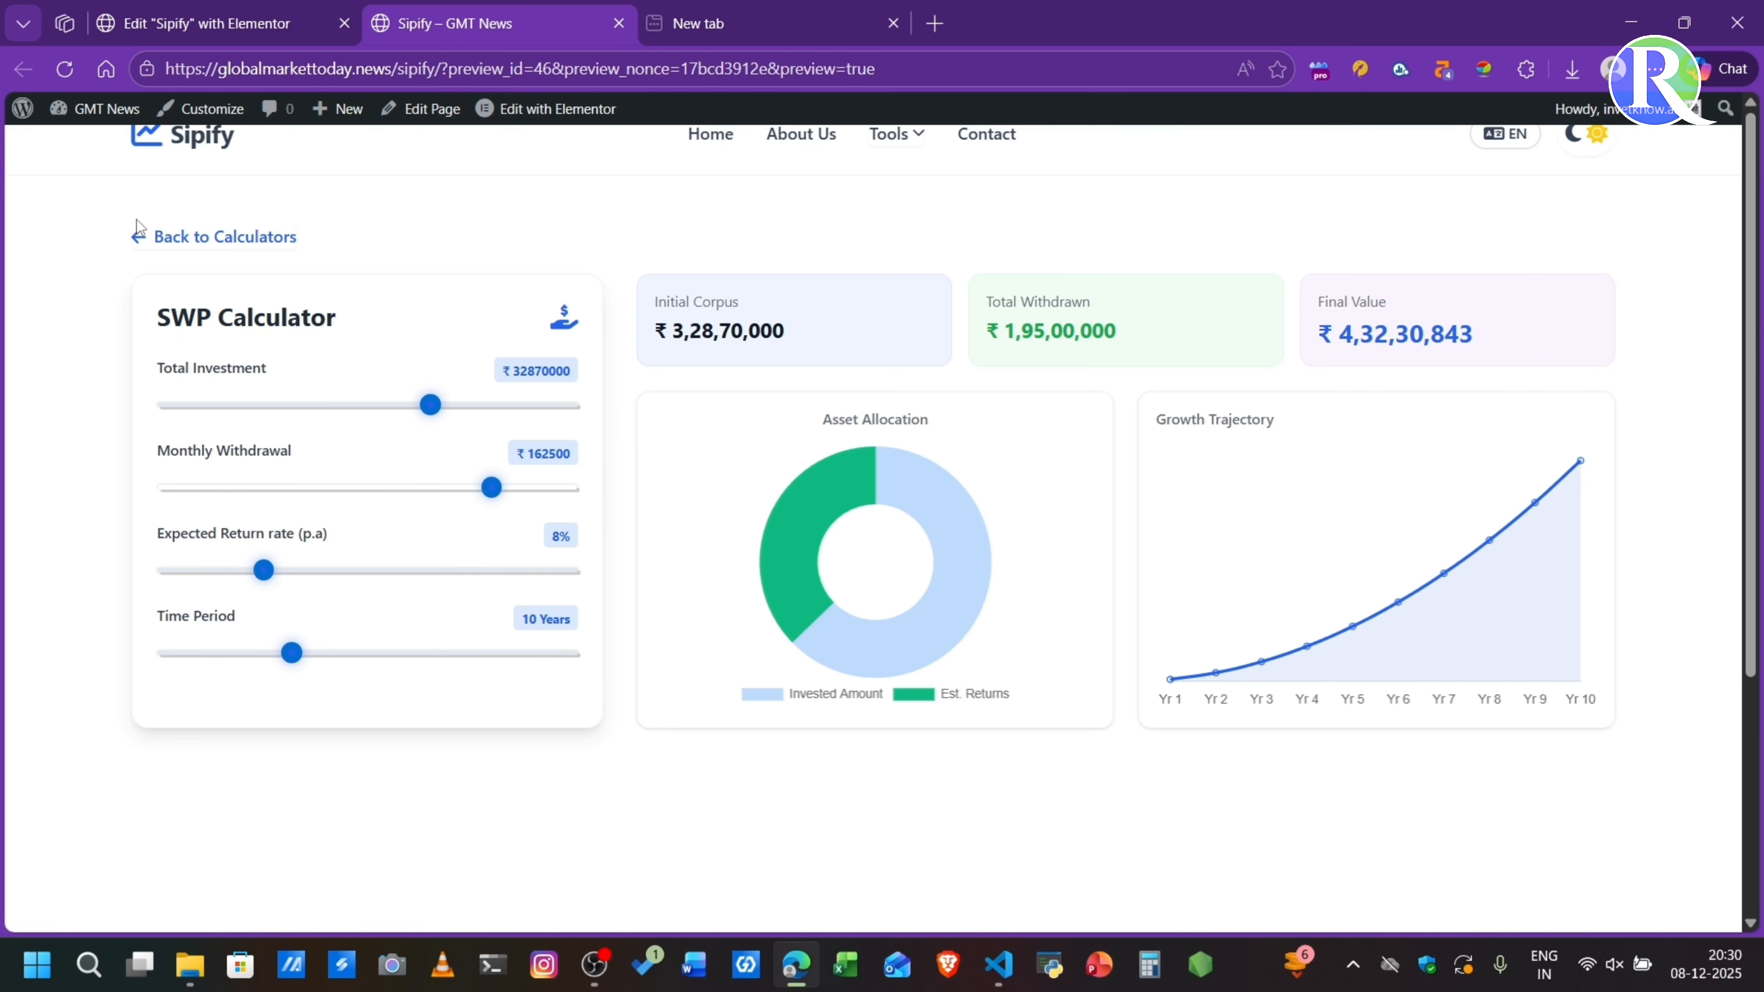
# - Go back to the calculator list, open the Mutual Fund Calculator and adjust its expected return rate
pyautogui.click(139, 237)
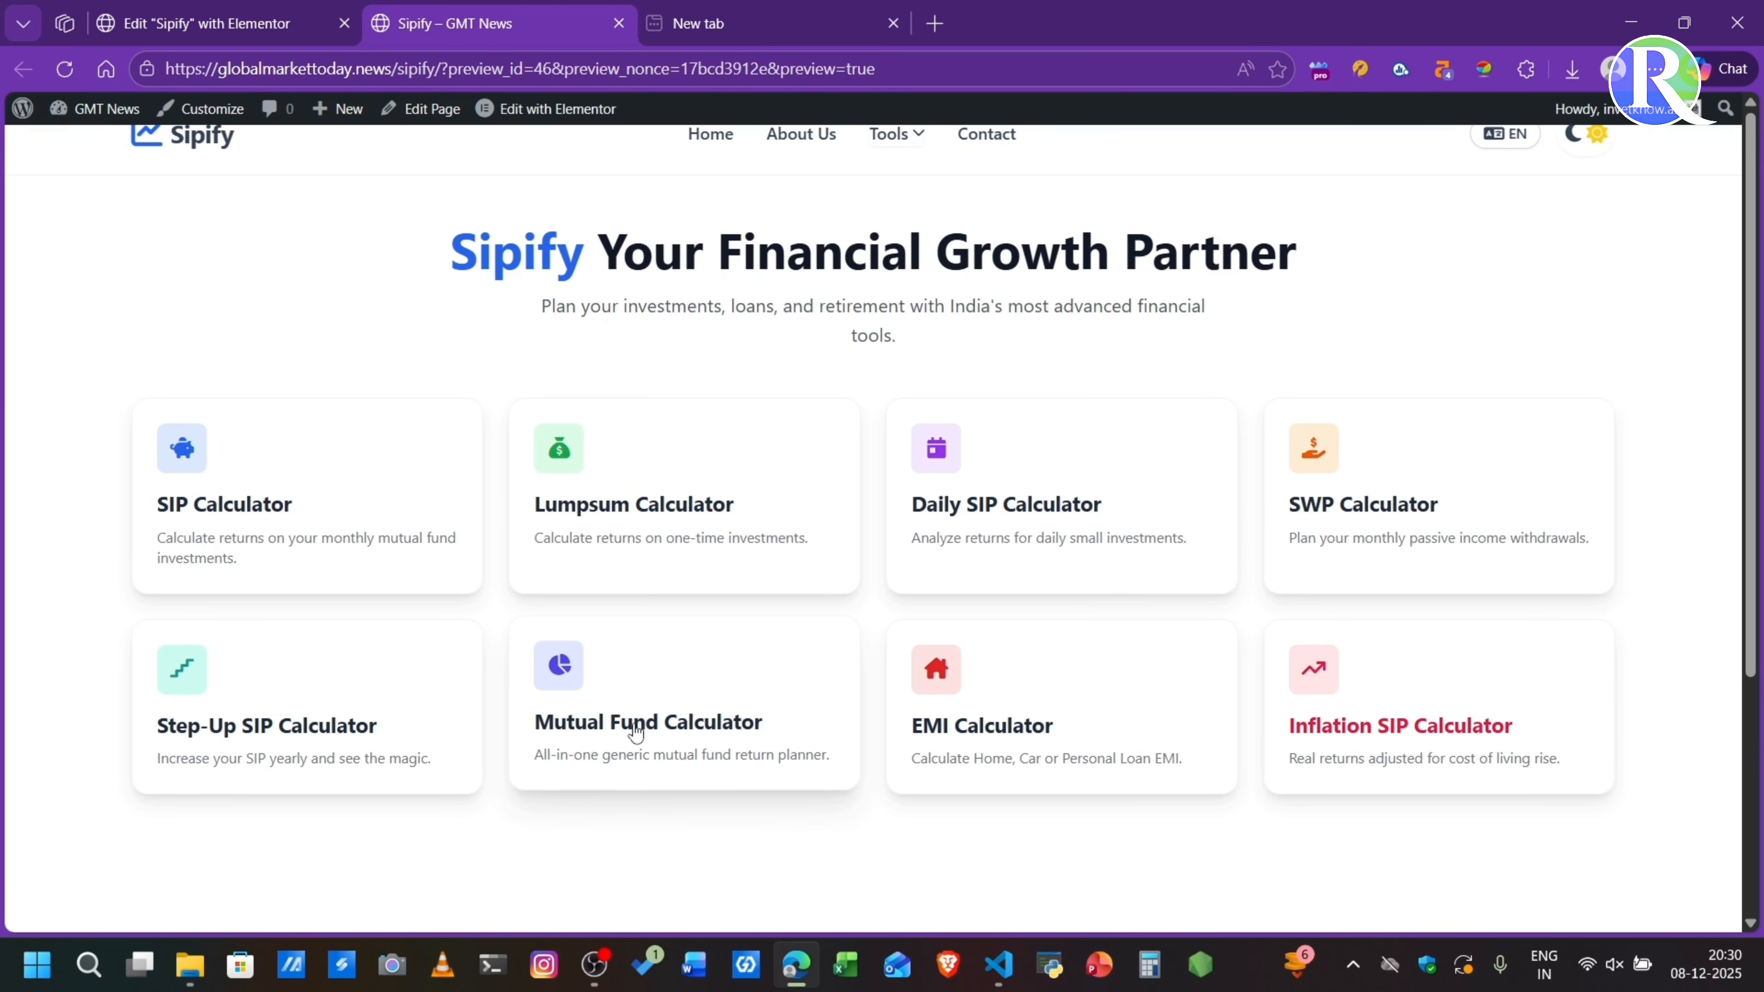
pyautogui.click(570, 728)
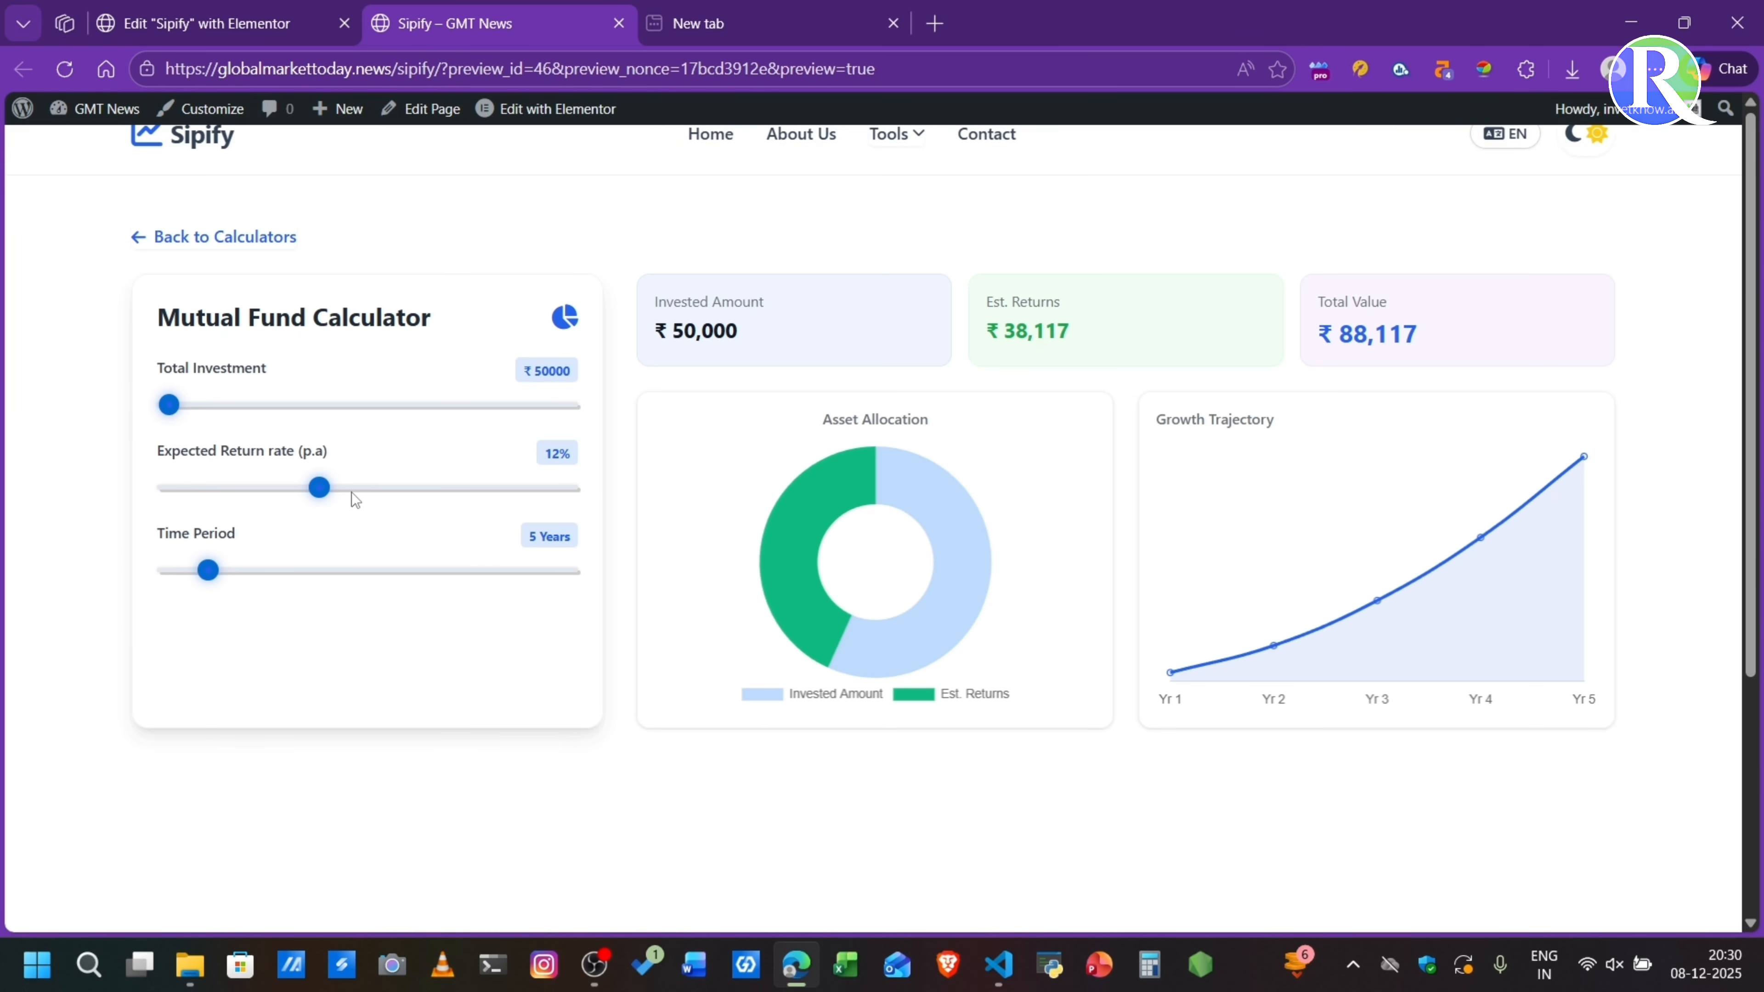
pyautogui.moveTo(355, 490); pyautogui.dragTo(334, 489)
pyautogui.press('F5')
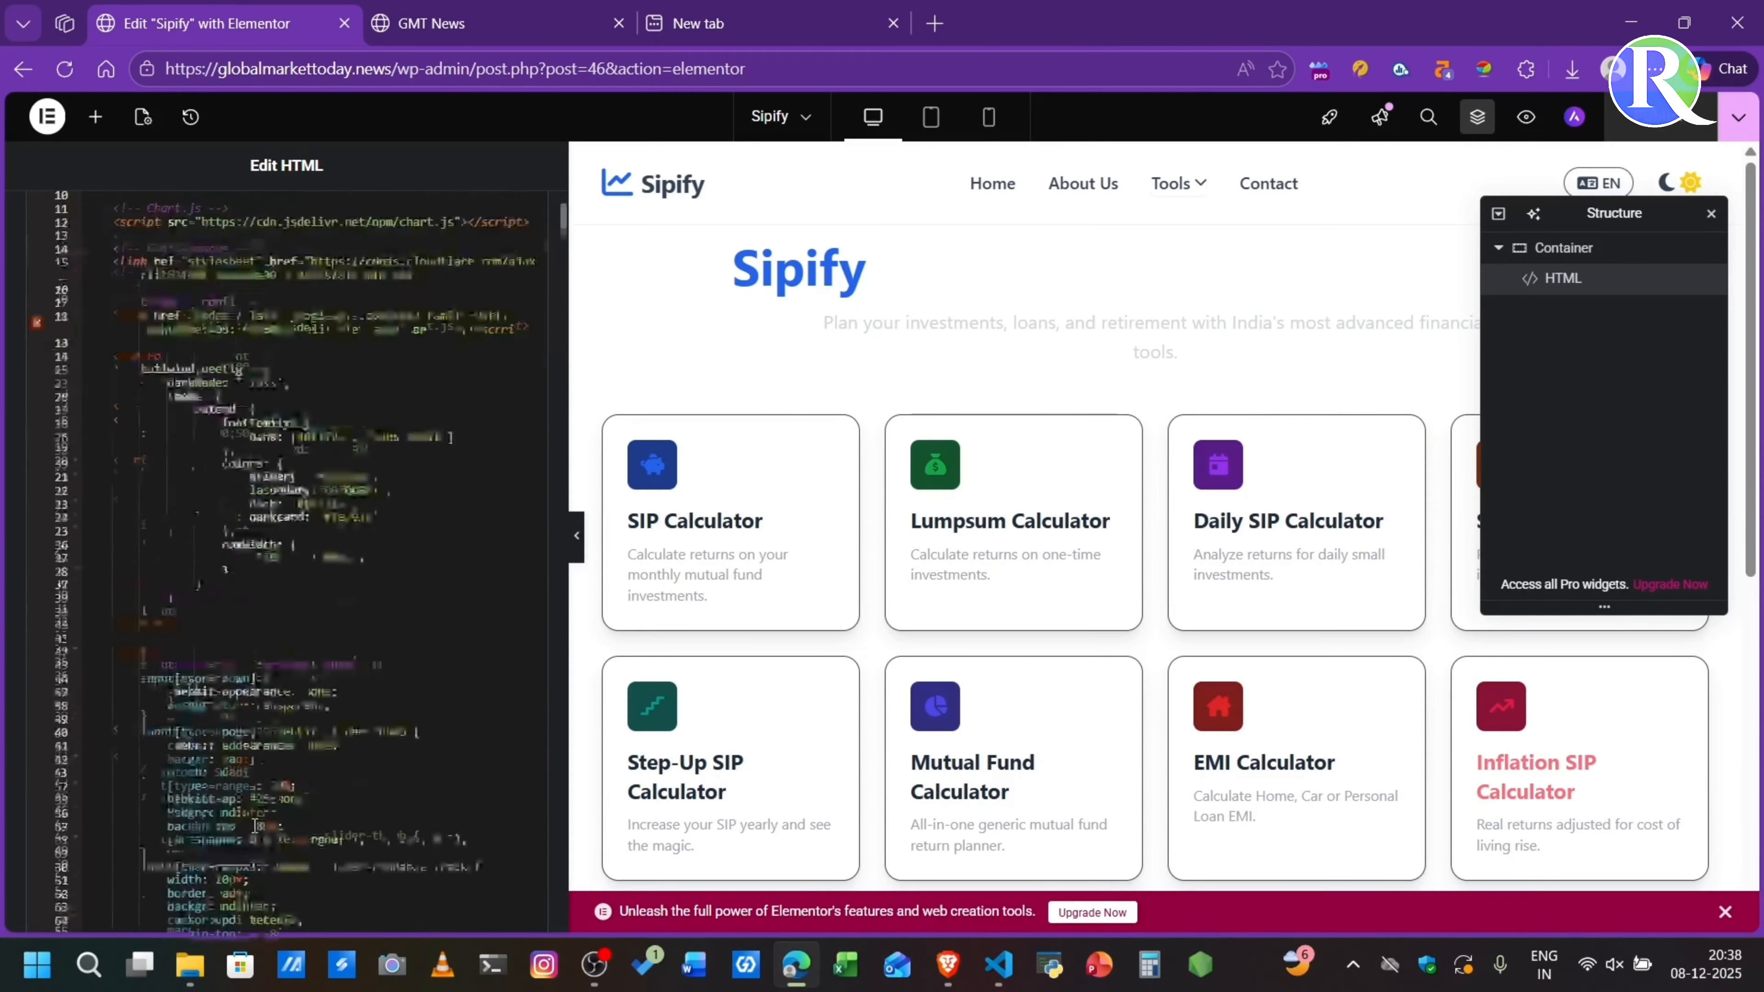
# - Replace the header logo text "Sipify" with "Growcal" in the HTML widget's code and preview the page
pyautogui.scroll(-10, 254, 825)
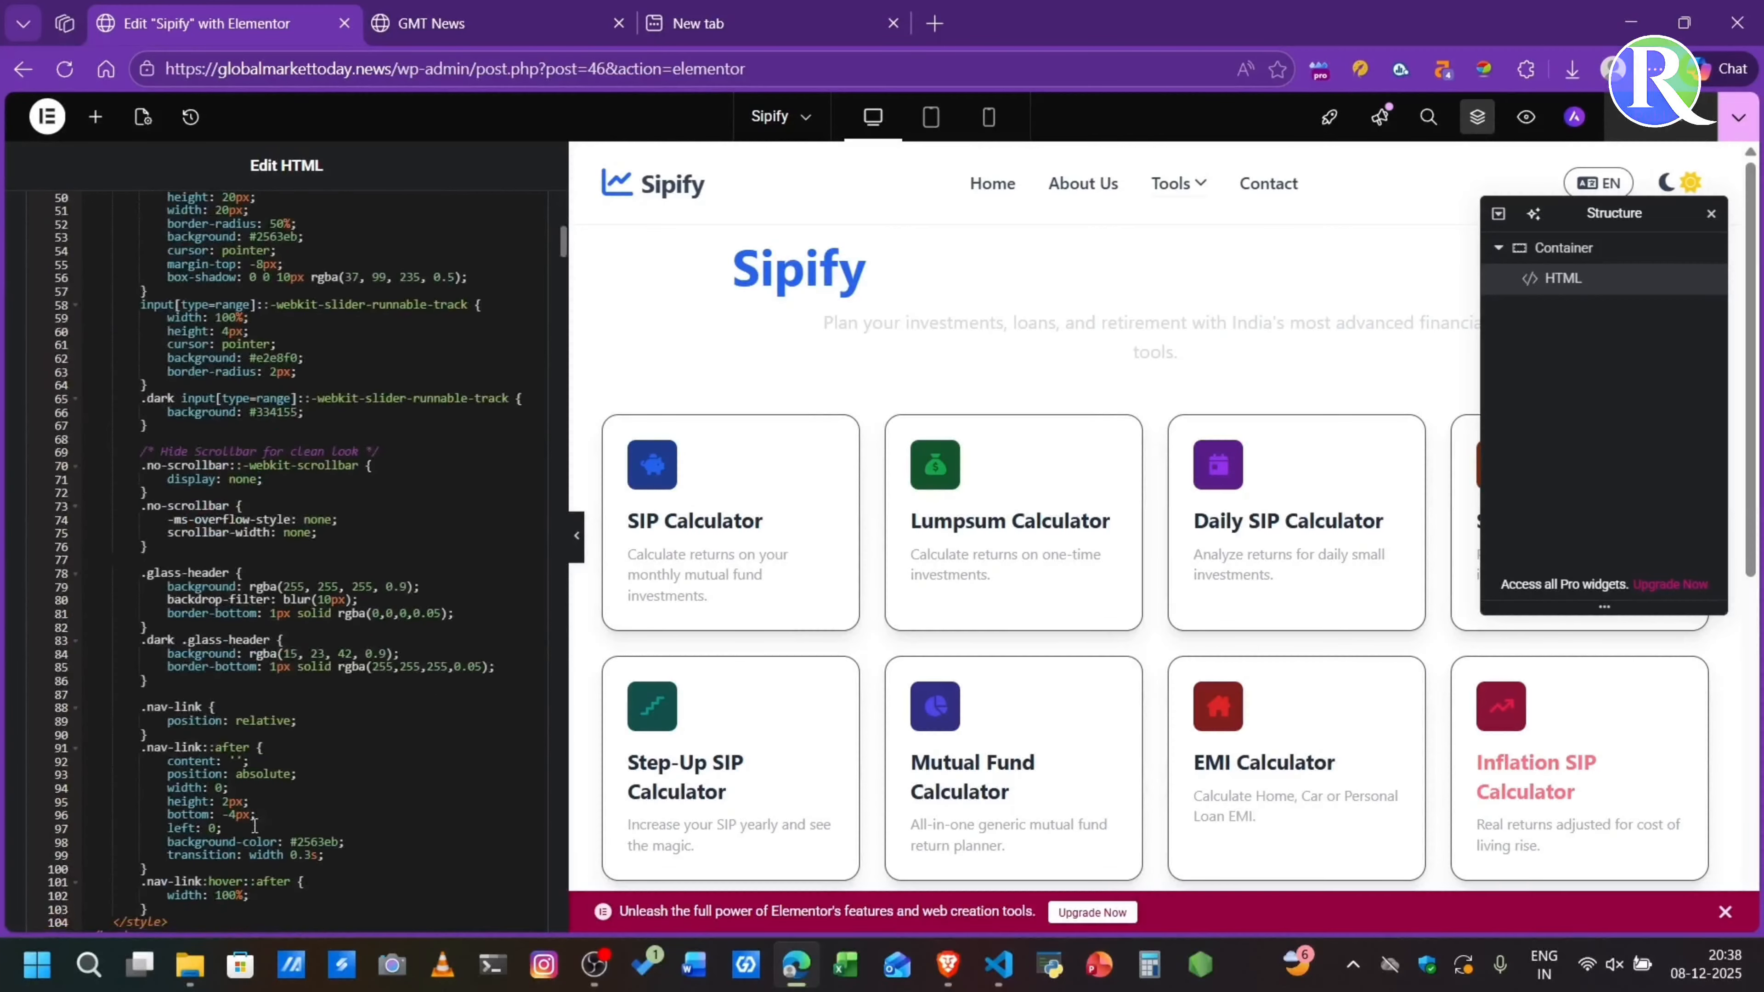
pyautogui.scroll(-10, 254, 825)
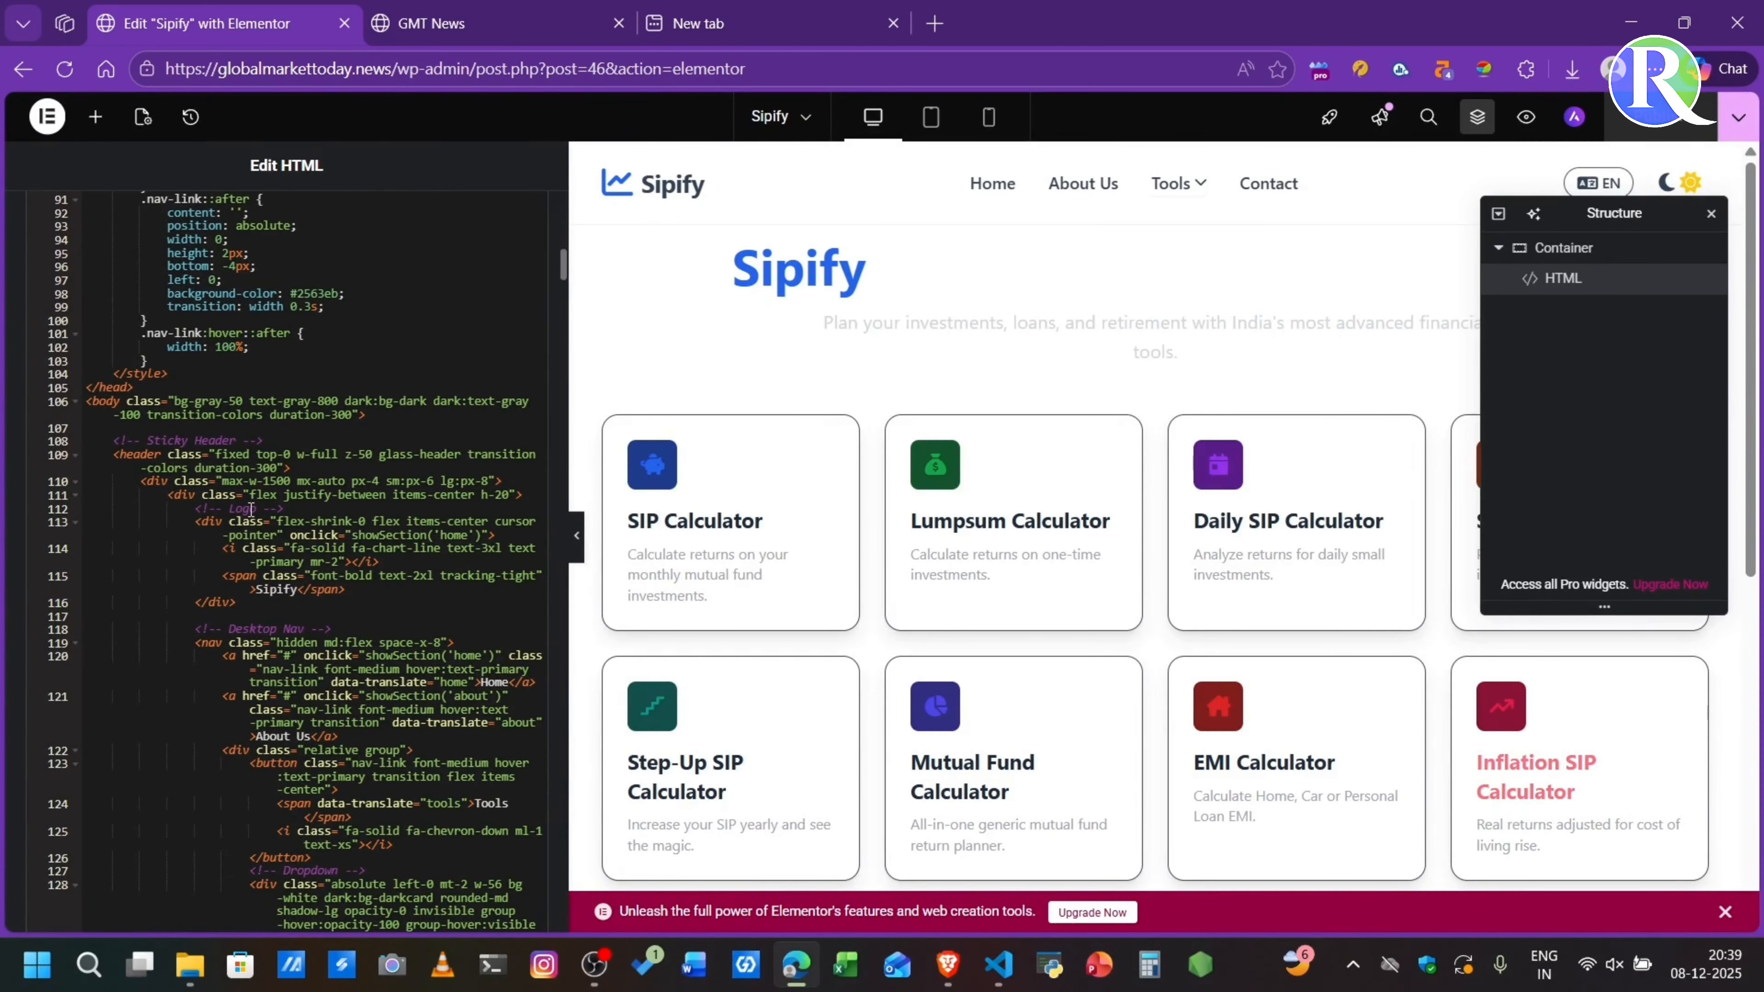
pyautogui.click(249, 508)
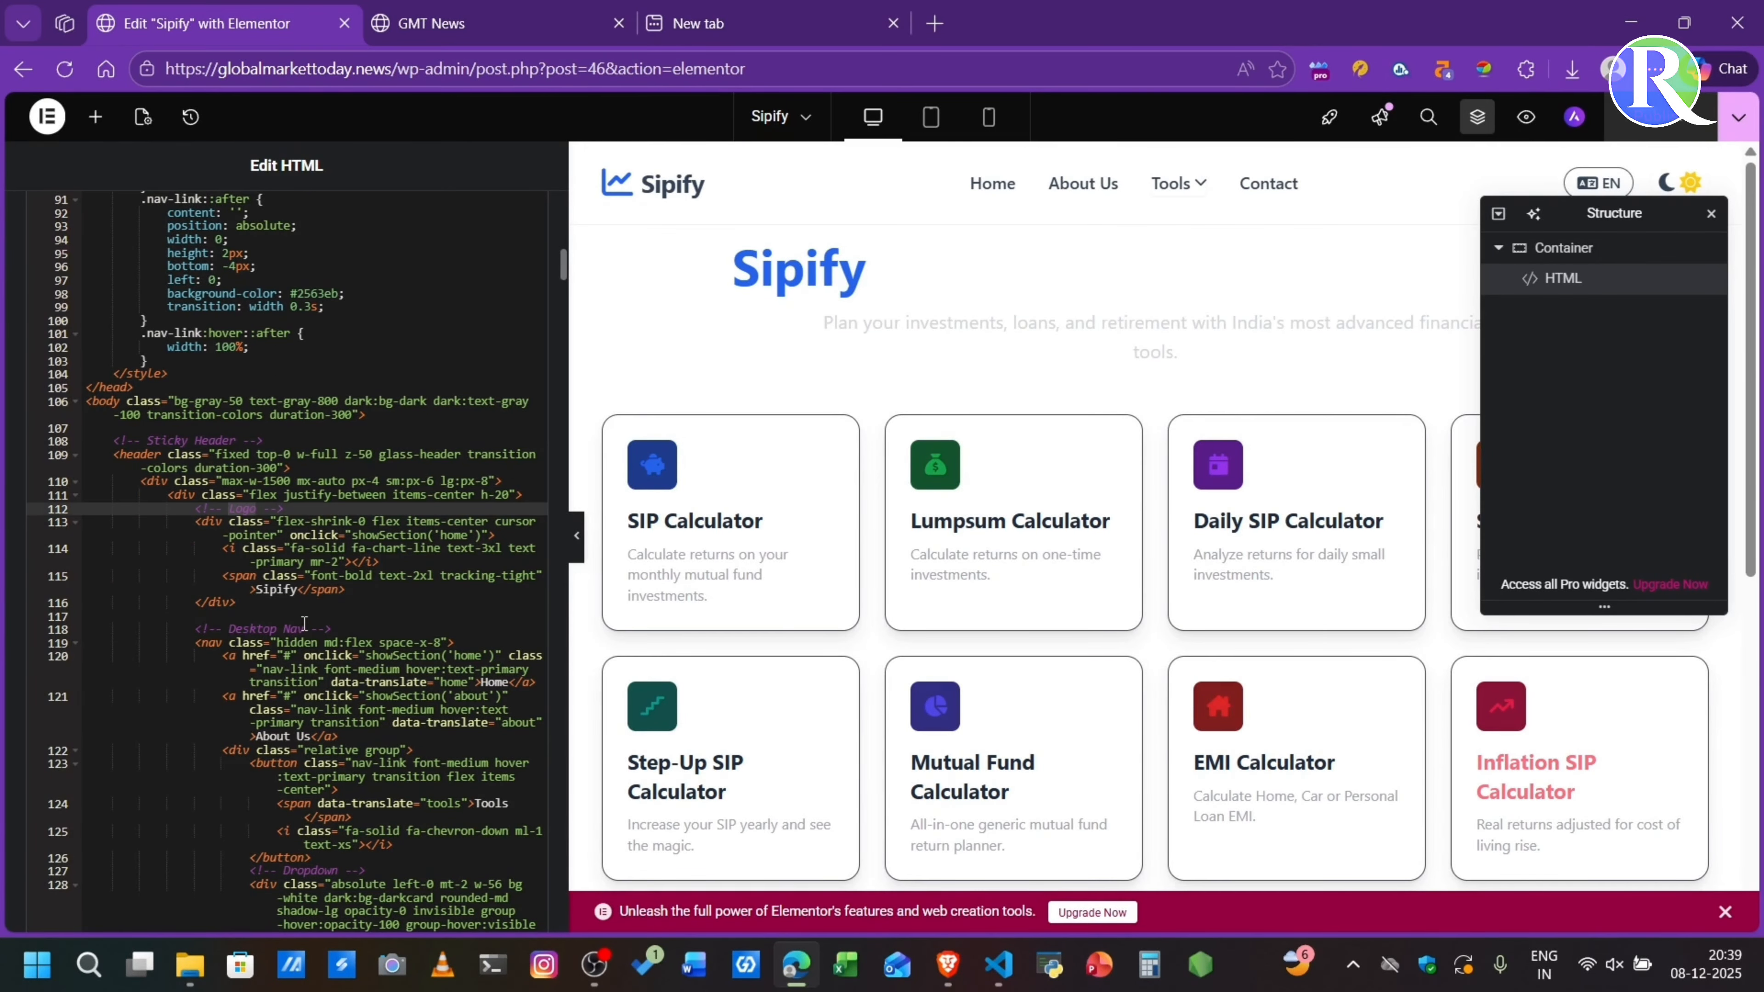
pyautogui.click(300, 590)
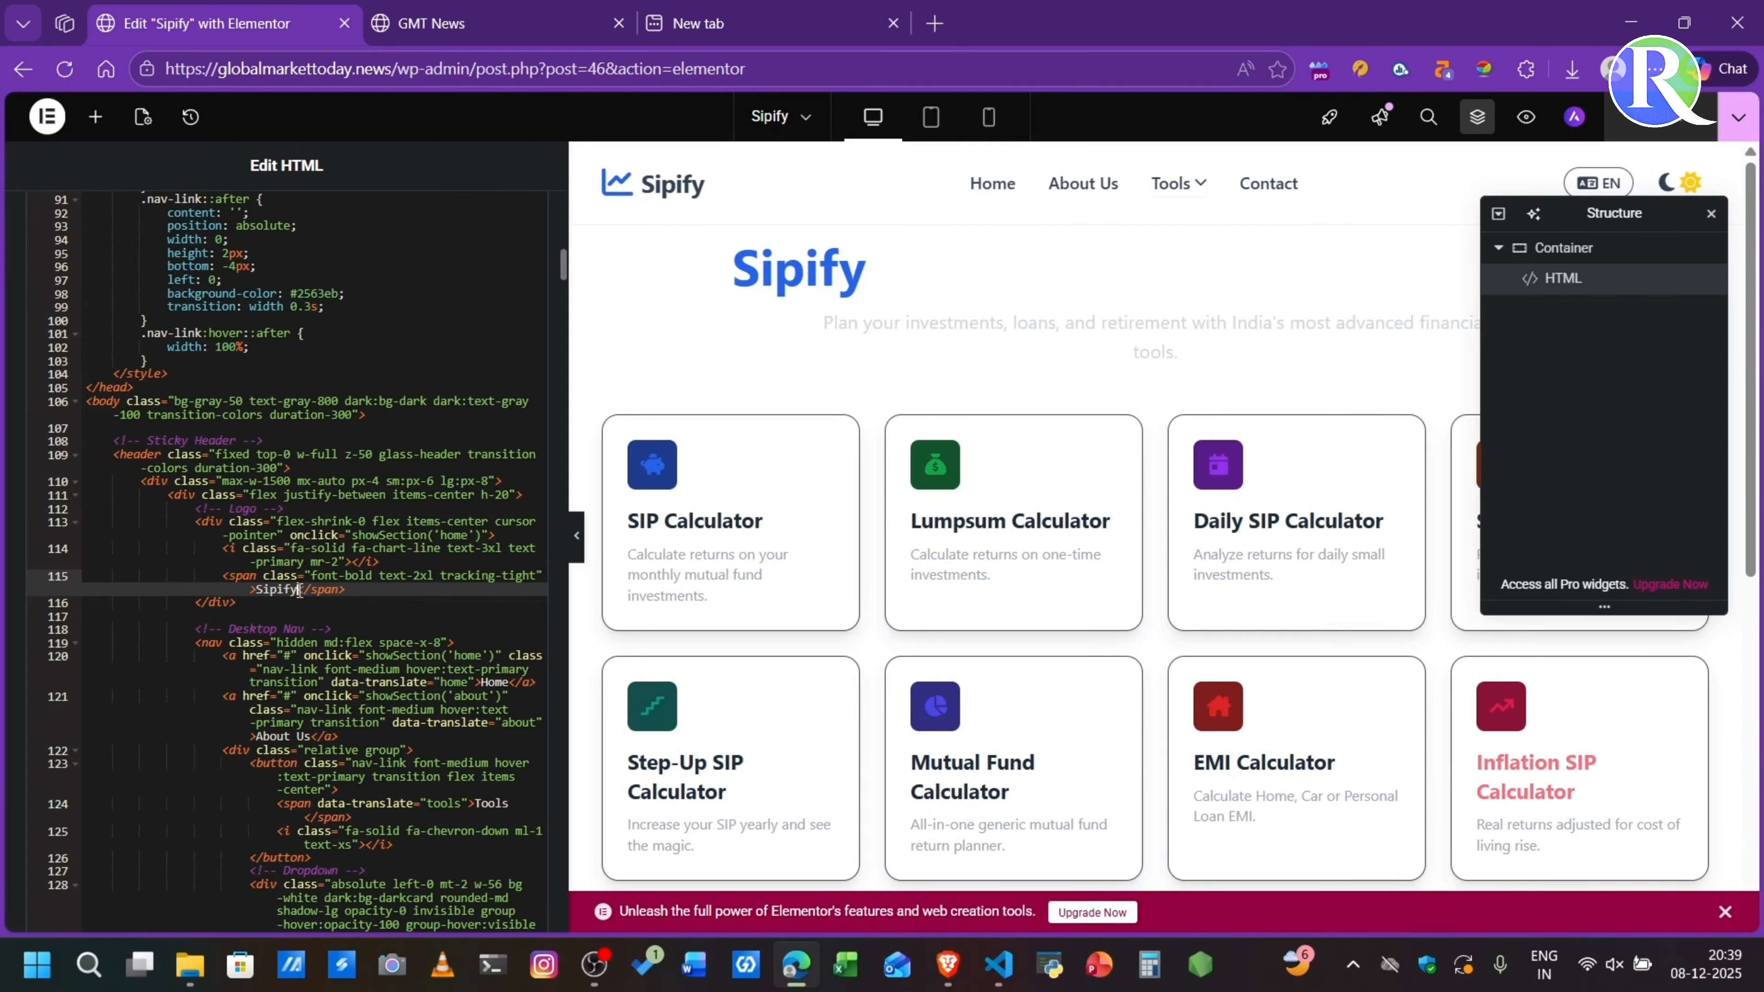
pyautogui.press('BackSpace')
pyautogui.press('BackSpace')
pyautogui.press('BackSpace')
pyautogui.press('BackSpace')
pyautogui.press('BackSpace')
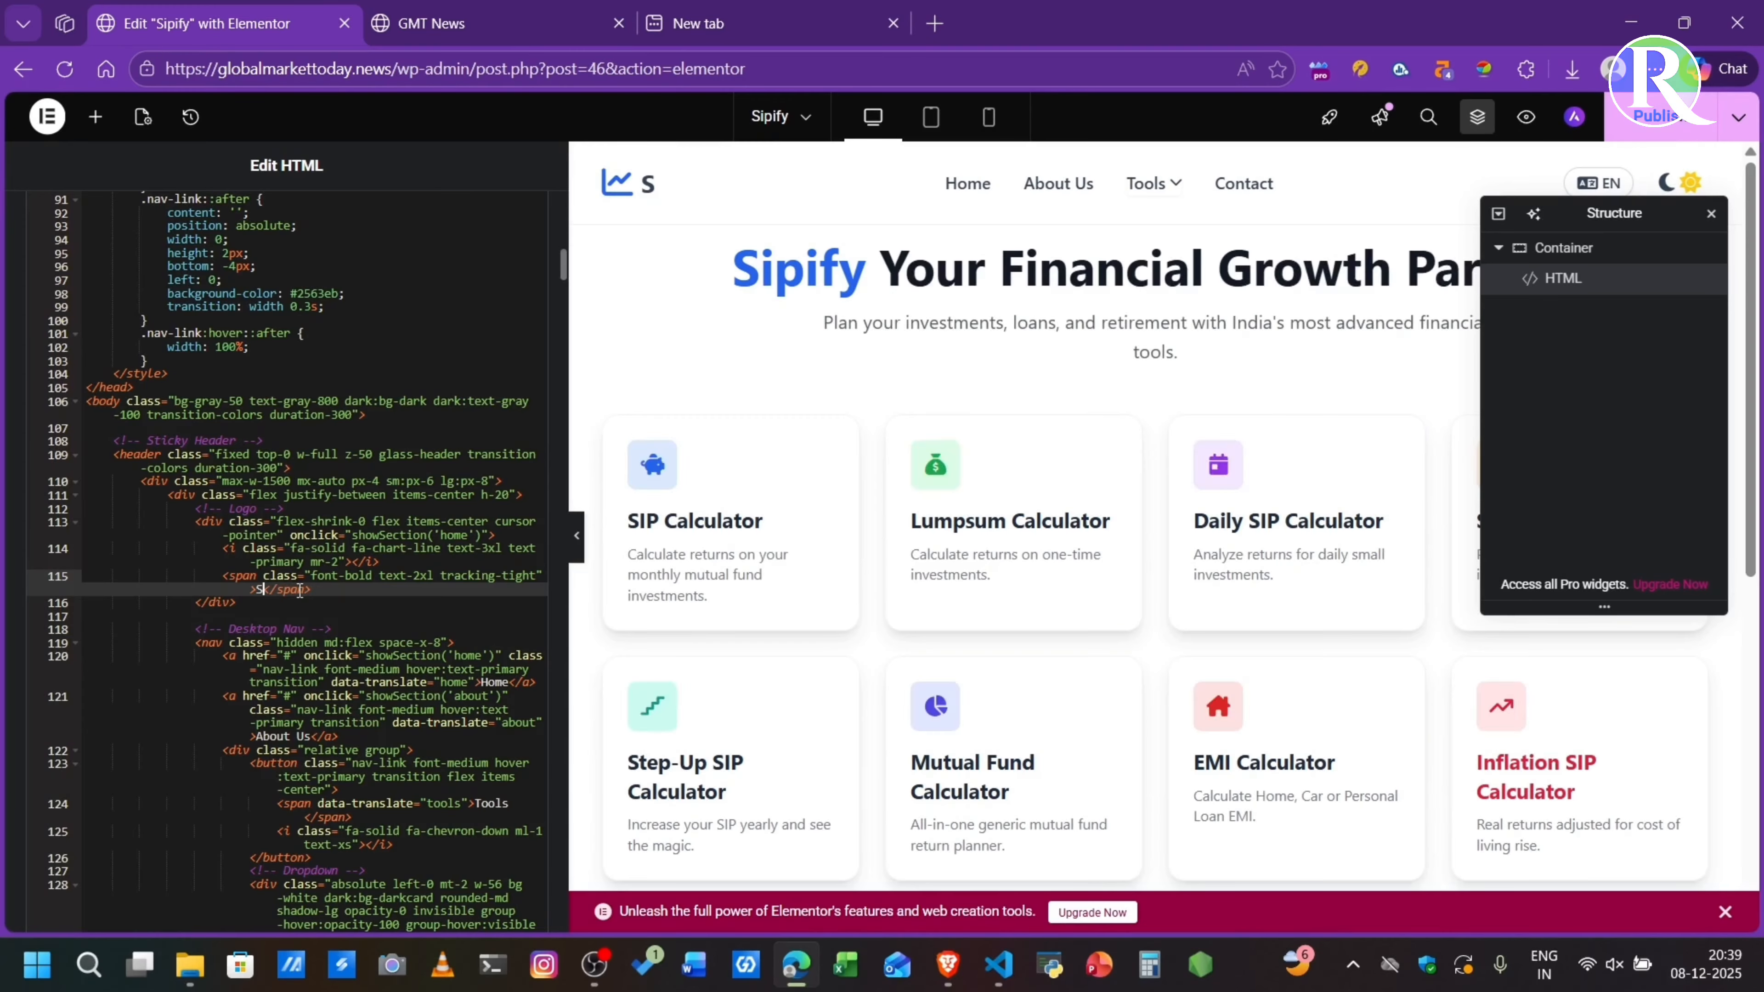
pyautogui.press('BackSpace')
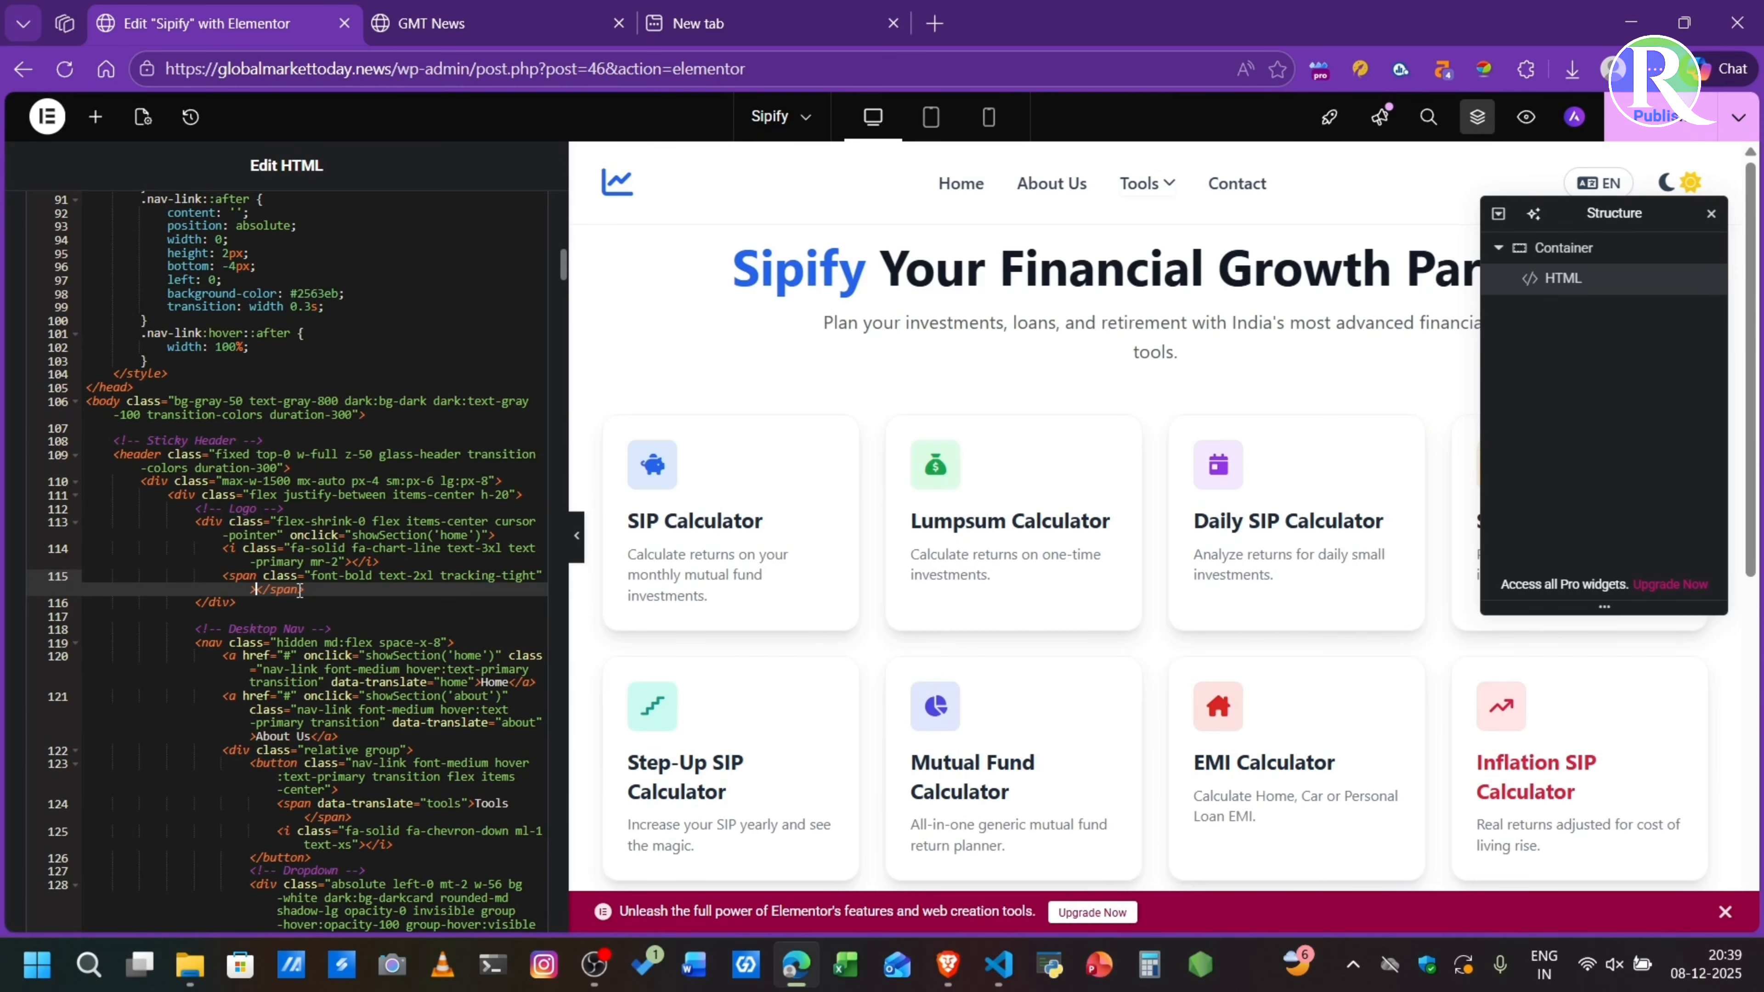
pyautogui.write('G')
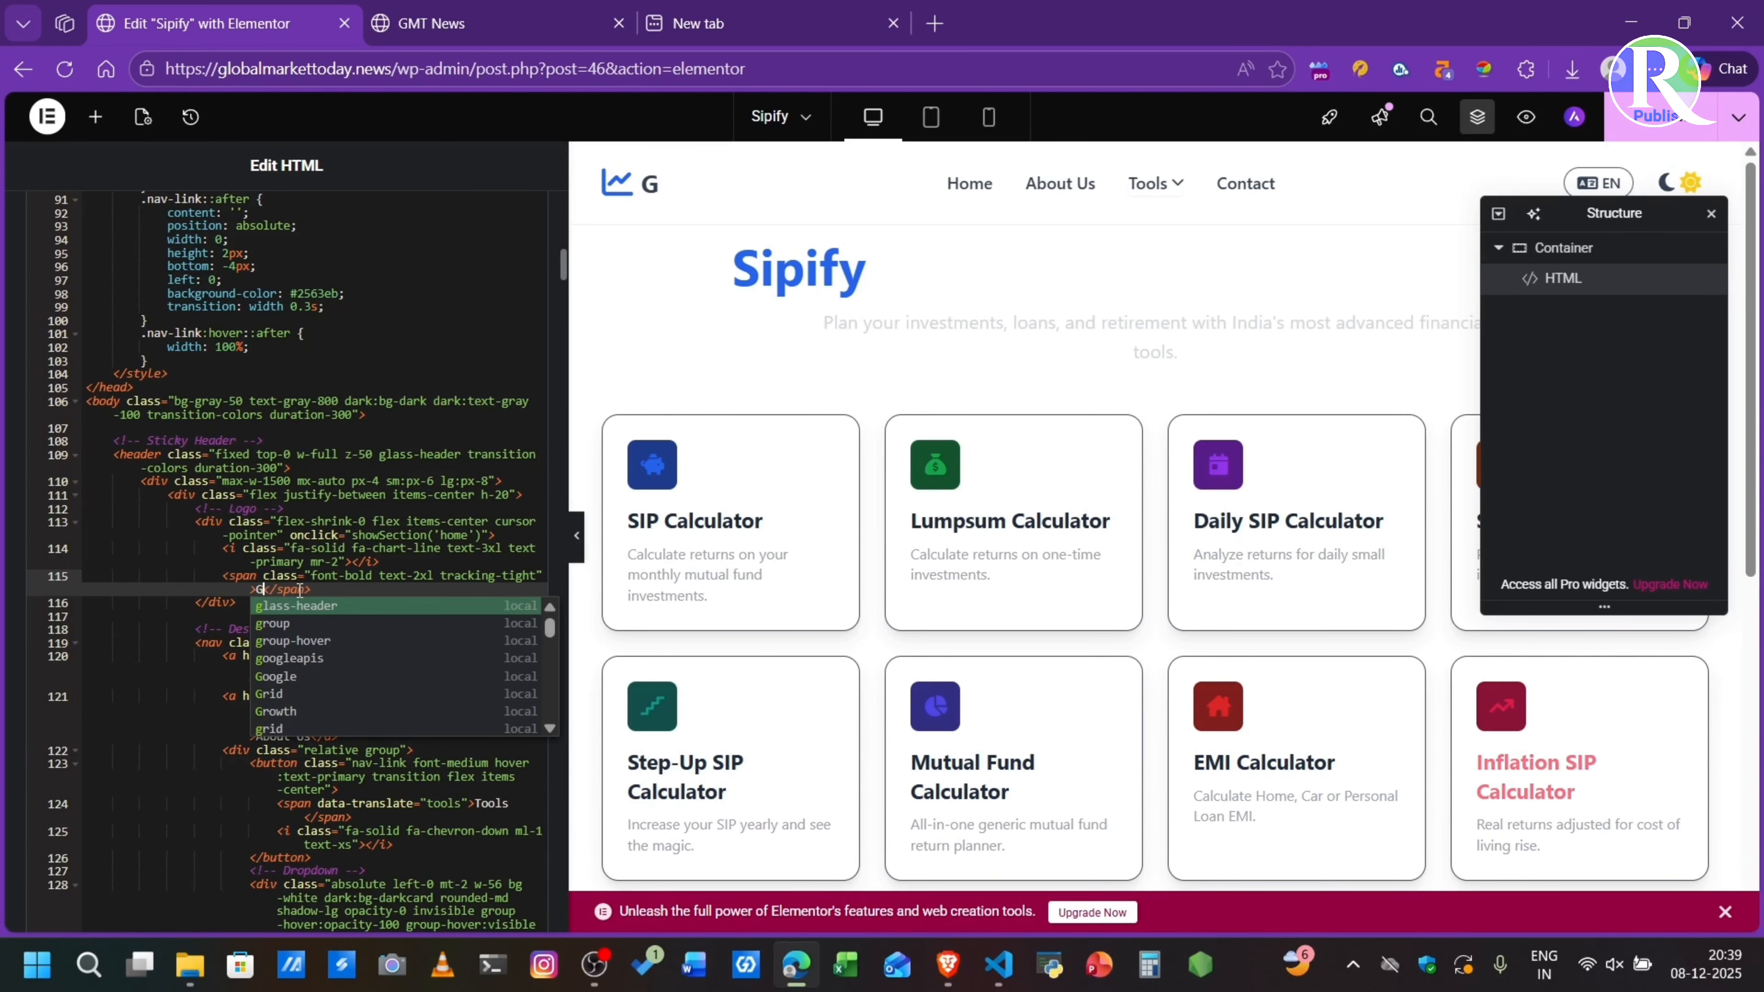
pyautogui.write('rocal')
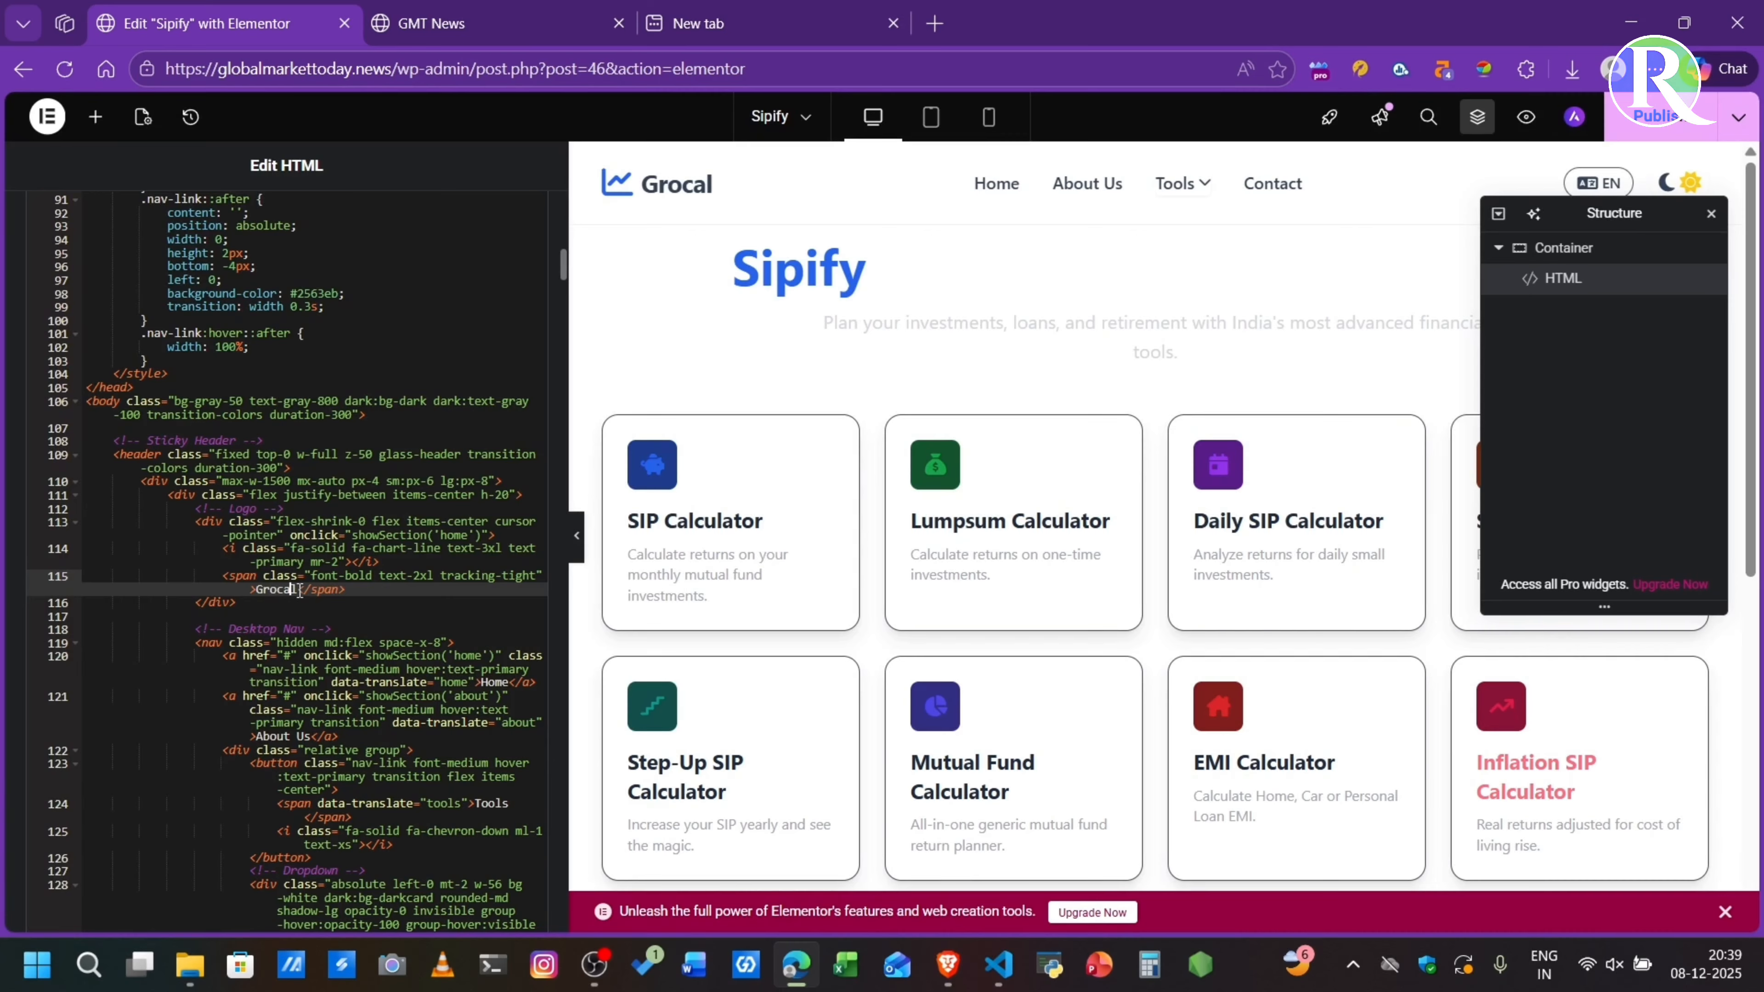
pyautogui.write('w')
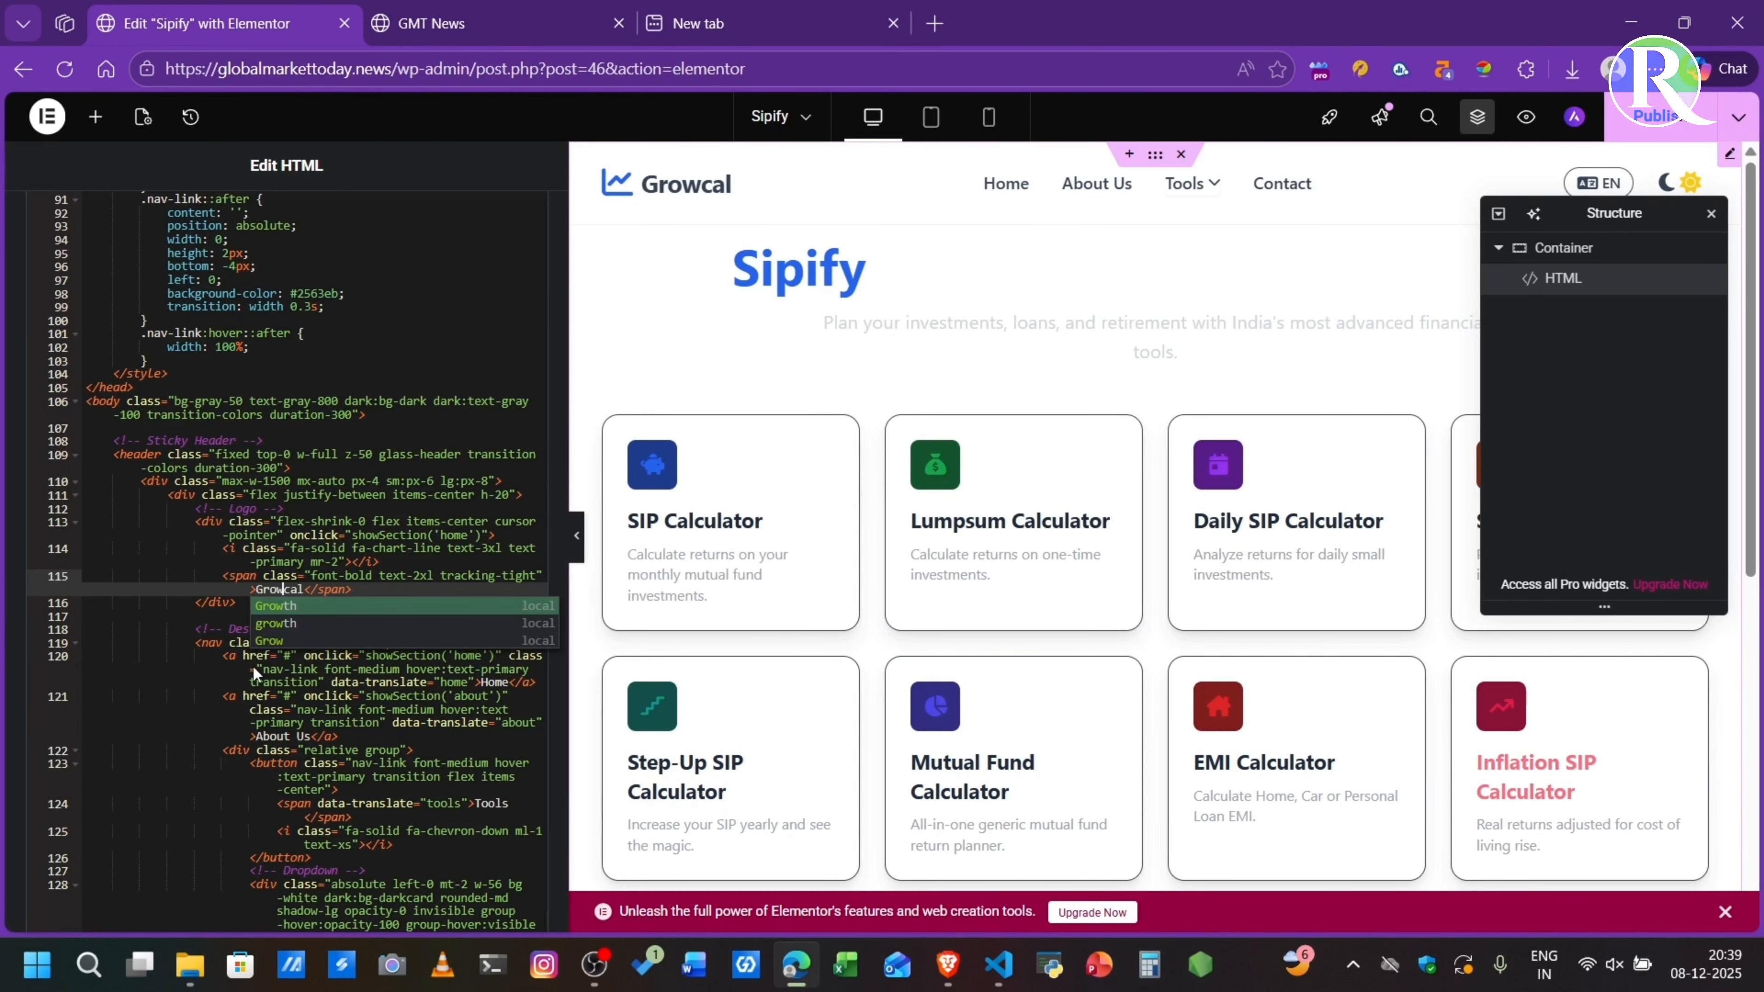
pyautogui.click(306, 591)
pyautogui.click(1526, 118)
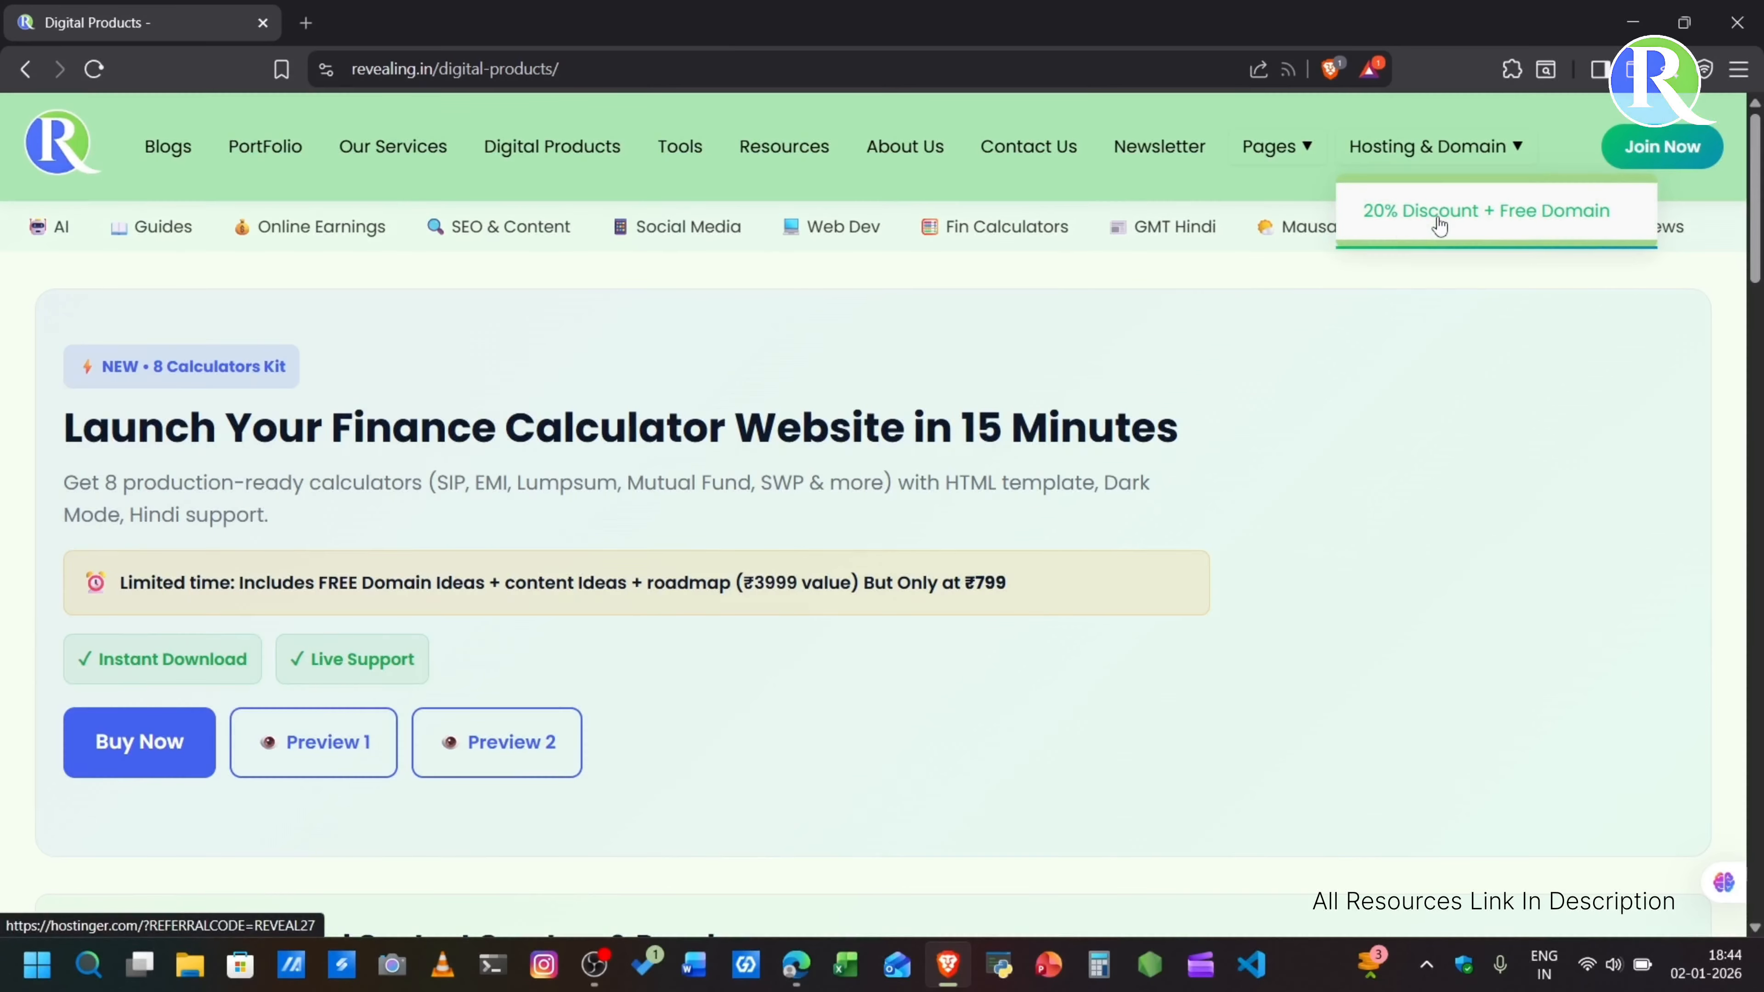
# - Open the "20% Discount + Free Domain" hosting offer, look over the Hostinger plans, and close that page
pyautogui.click(1436, 215)
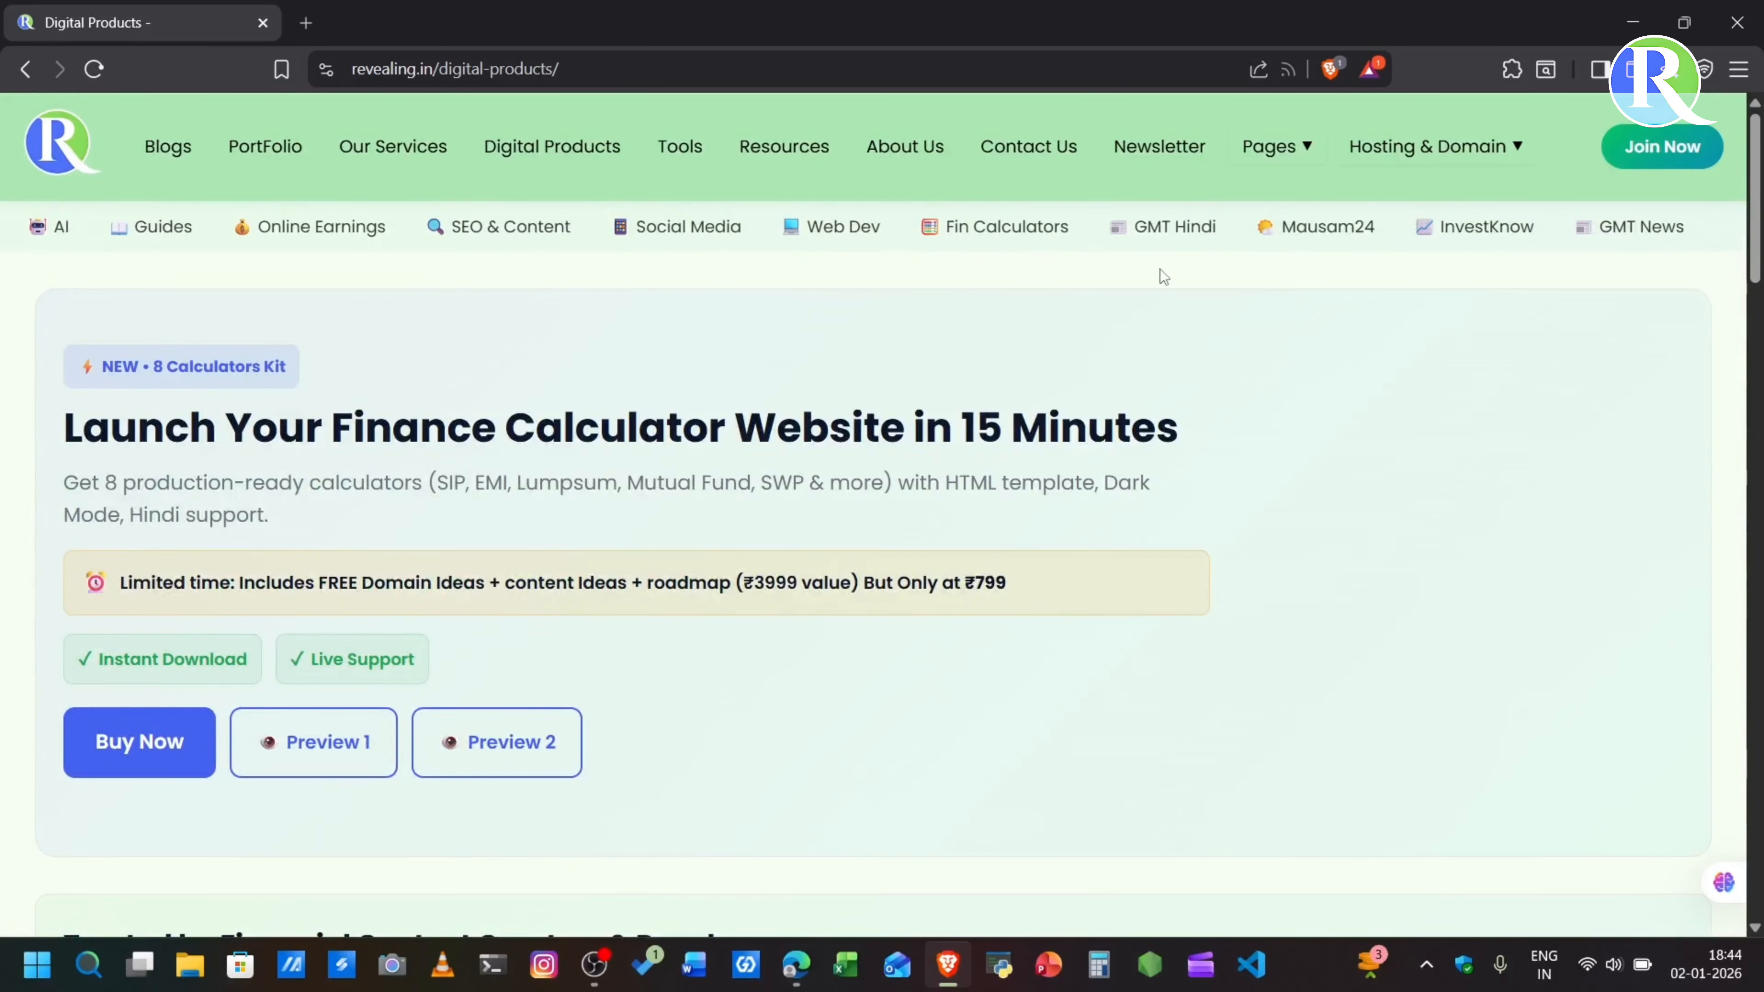
pyautogui.moveTo(1437, 147)
pyautogui.click(1436, 216)
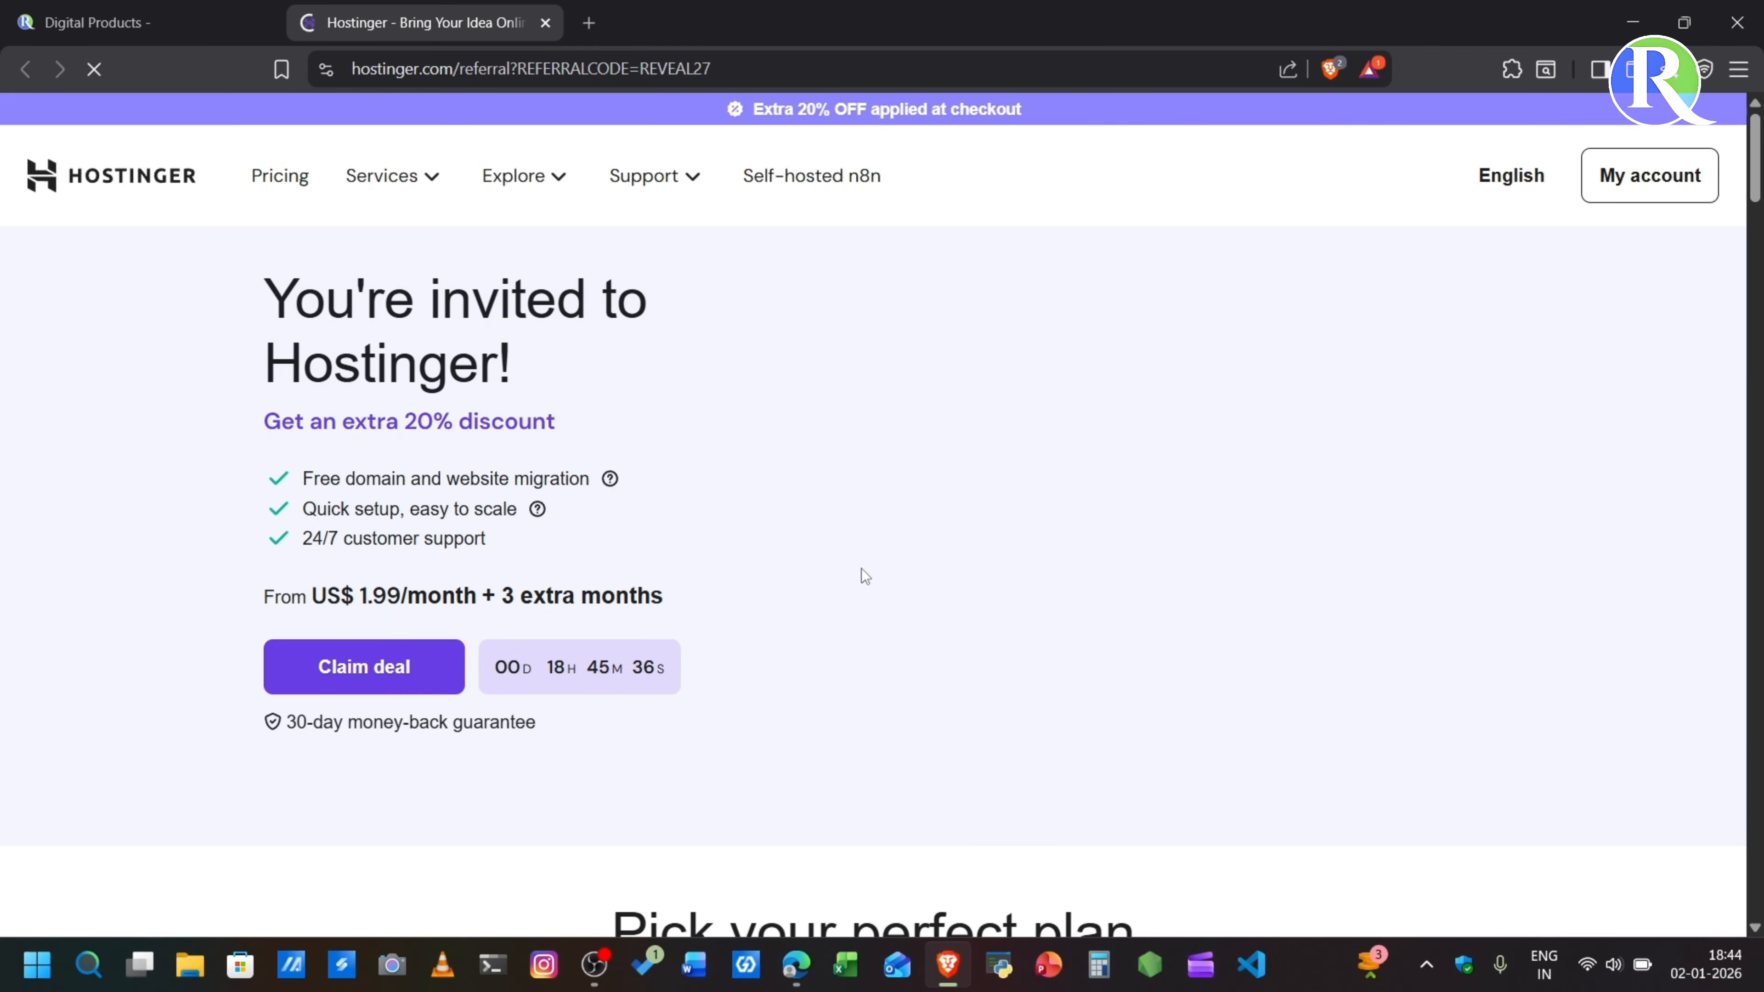
pyautogui.scroll(-10, 804, 718)
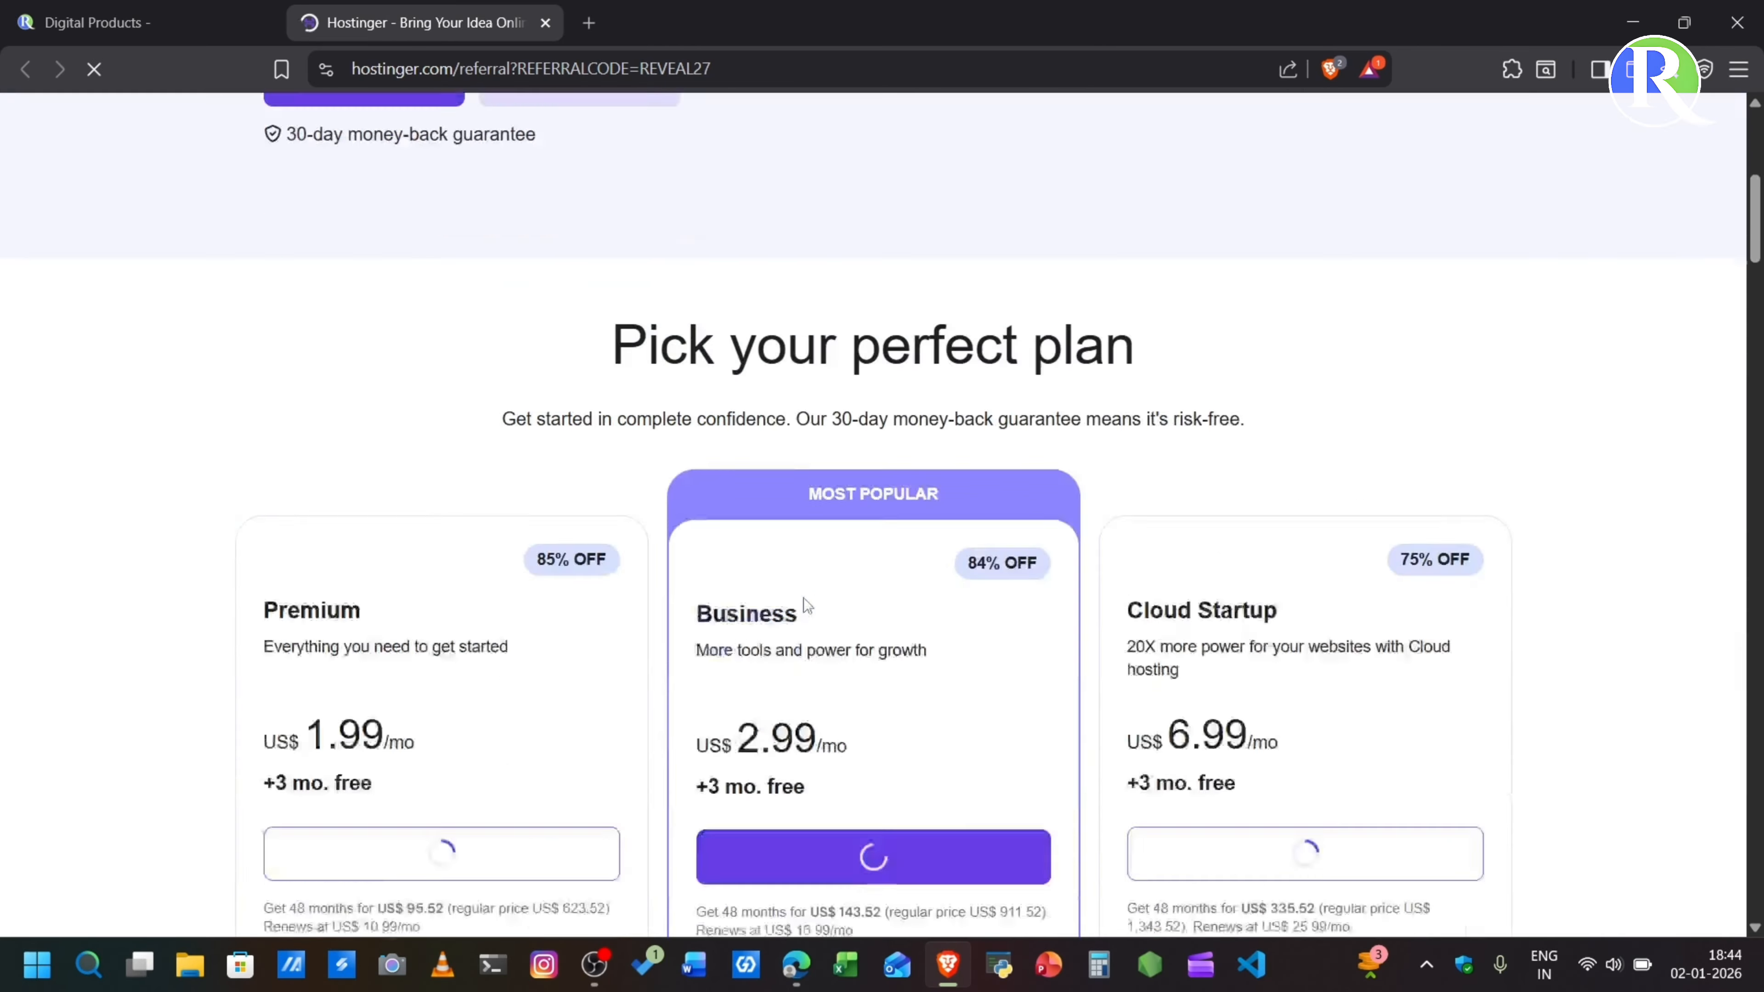
pyautogui.hotkey('ctrl', 'w')
# - Review the 8 Calculators Kit's offer and contents on the digital products page
pyautogui.scroll(-3, 275, 748)
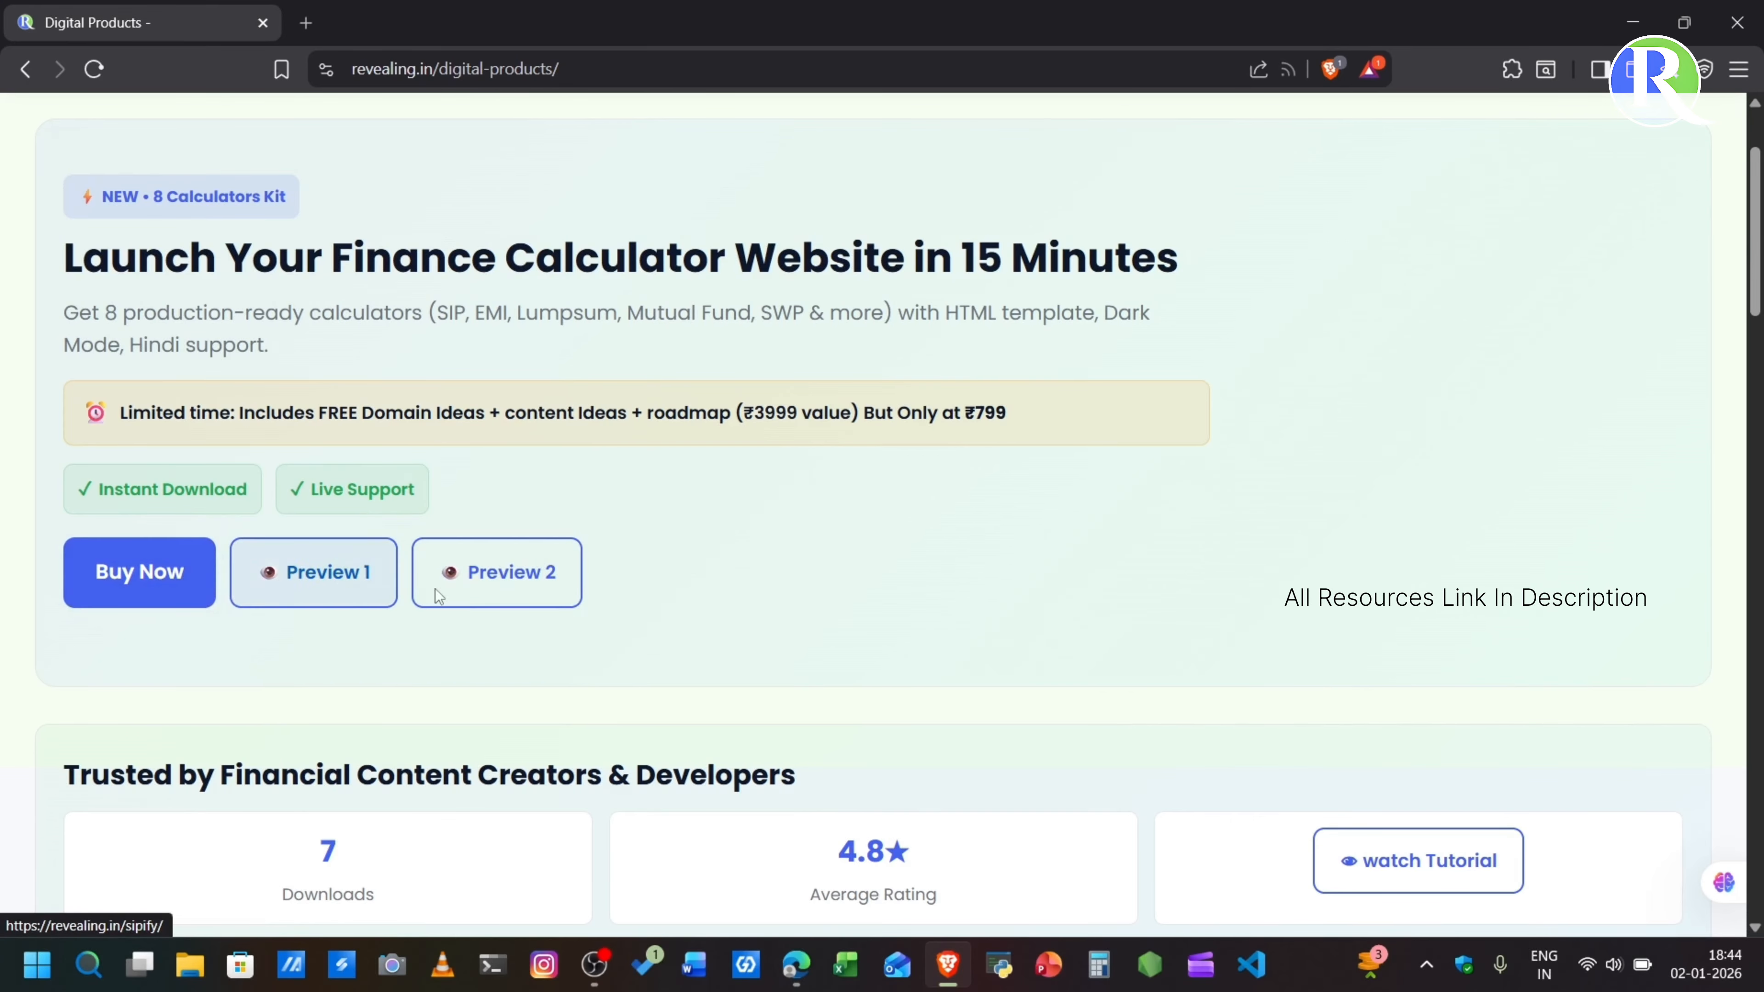
pyautogui.scroll(-5, 422, 577)
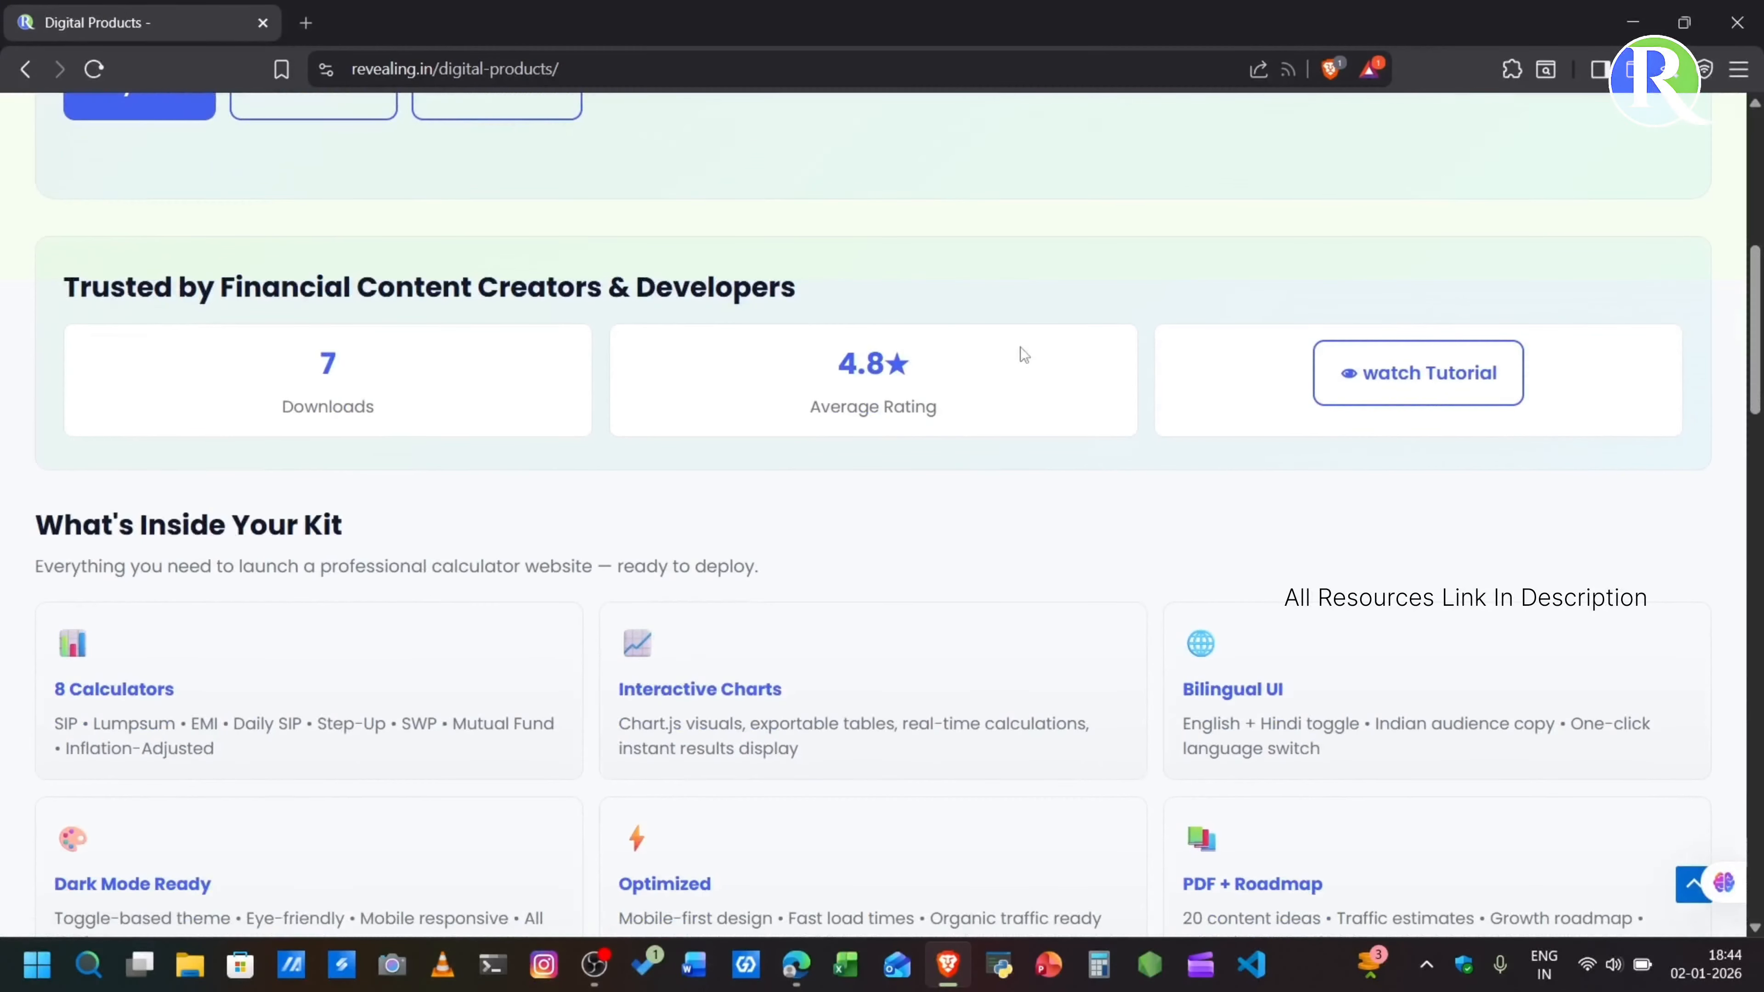
pyautogui.scroll(-10, 882, 648)
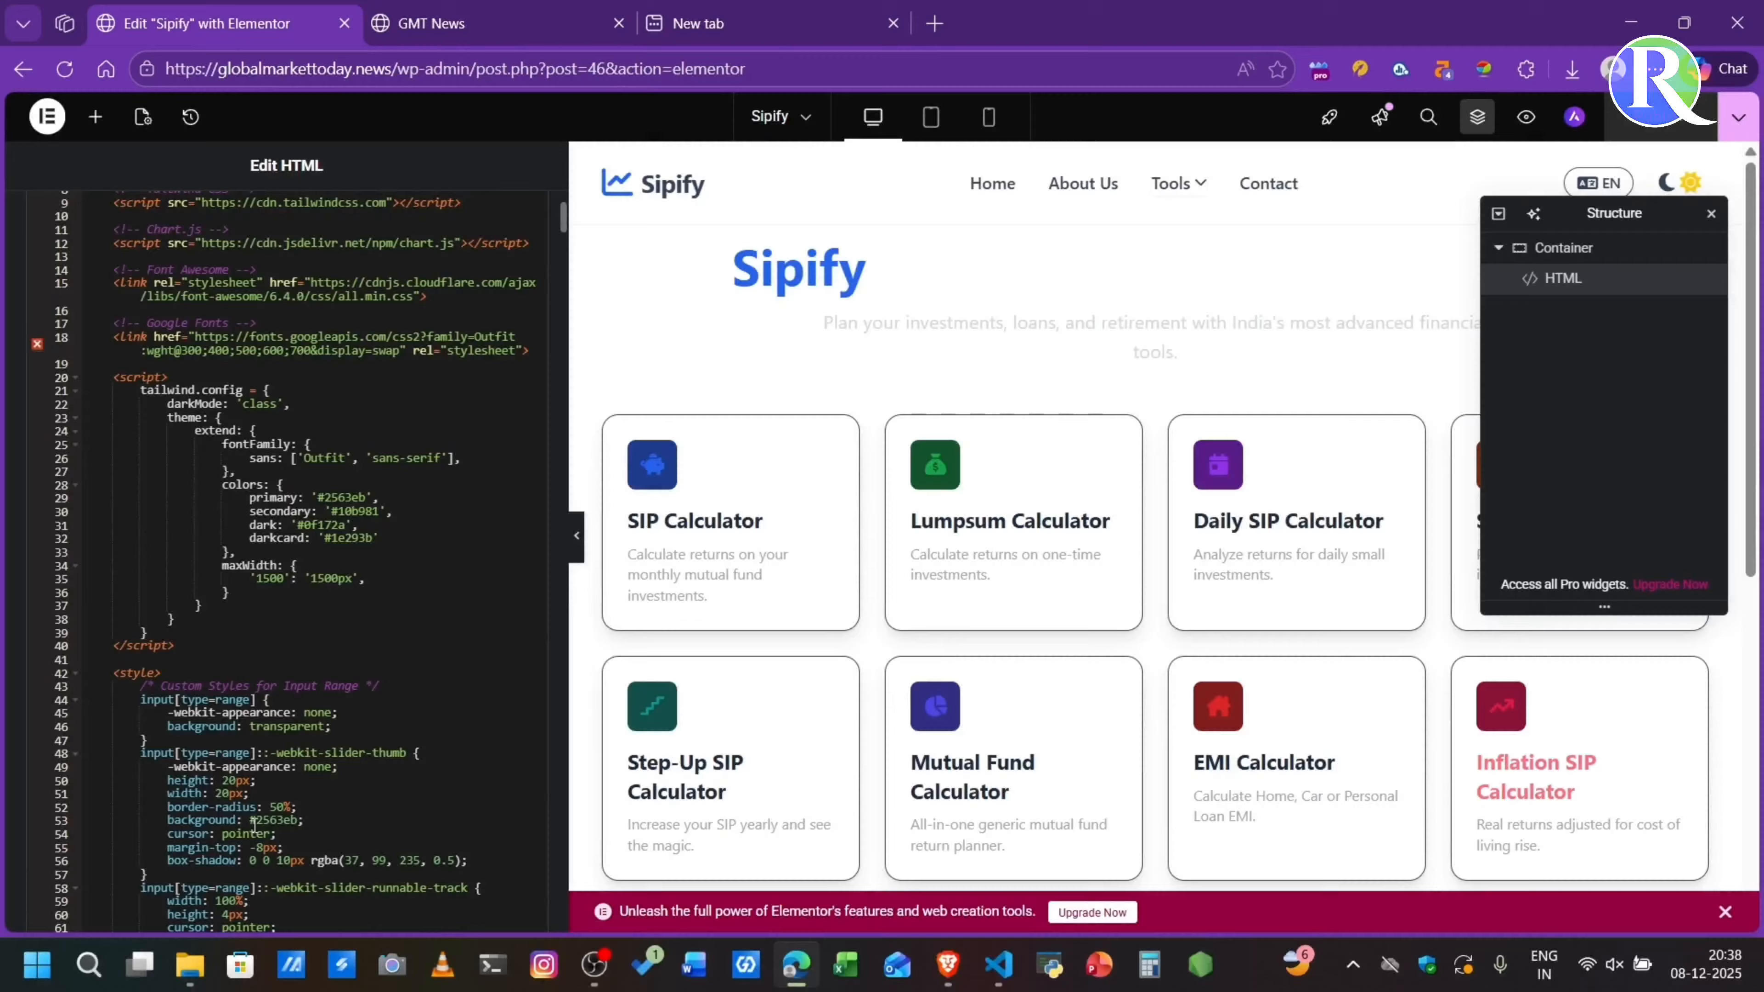
pyautogui.scroll(-10, 252, 511)
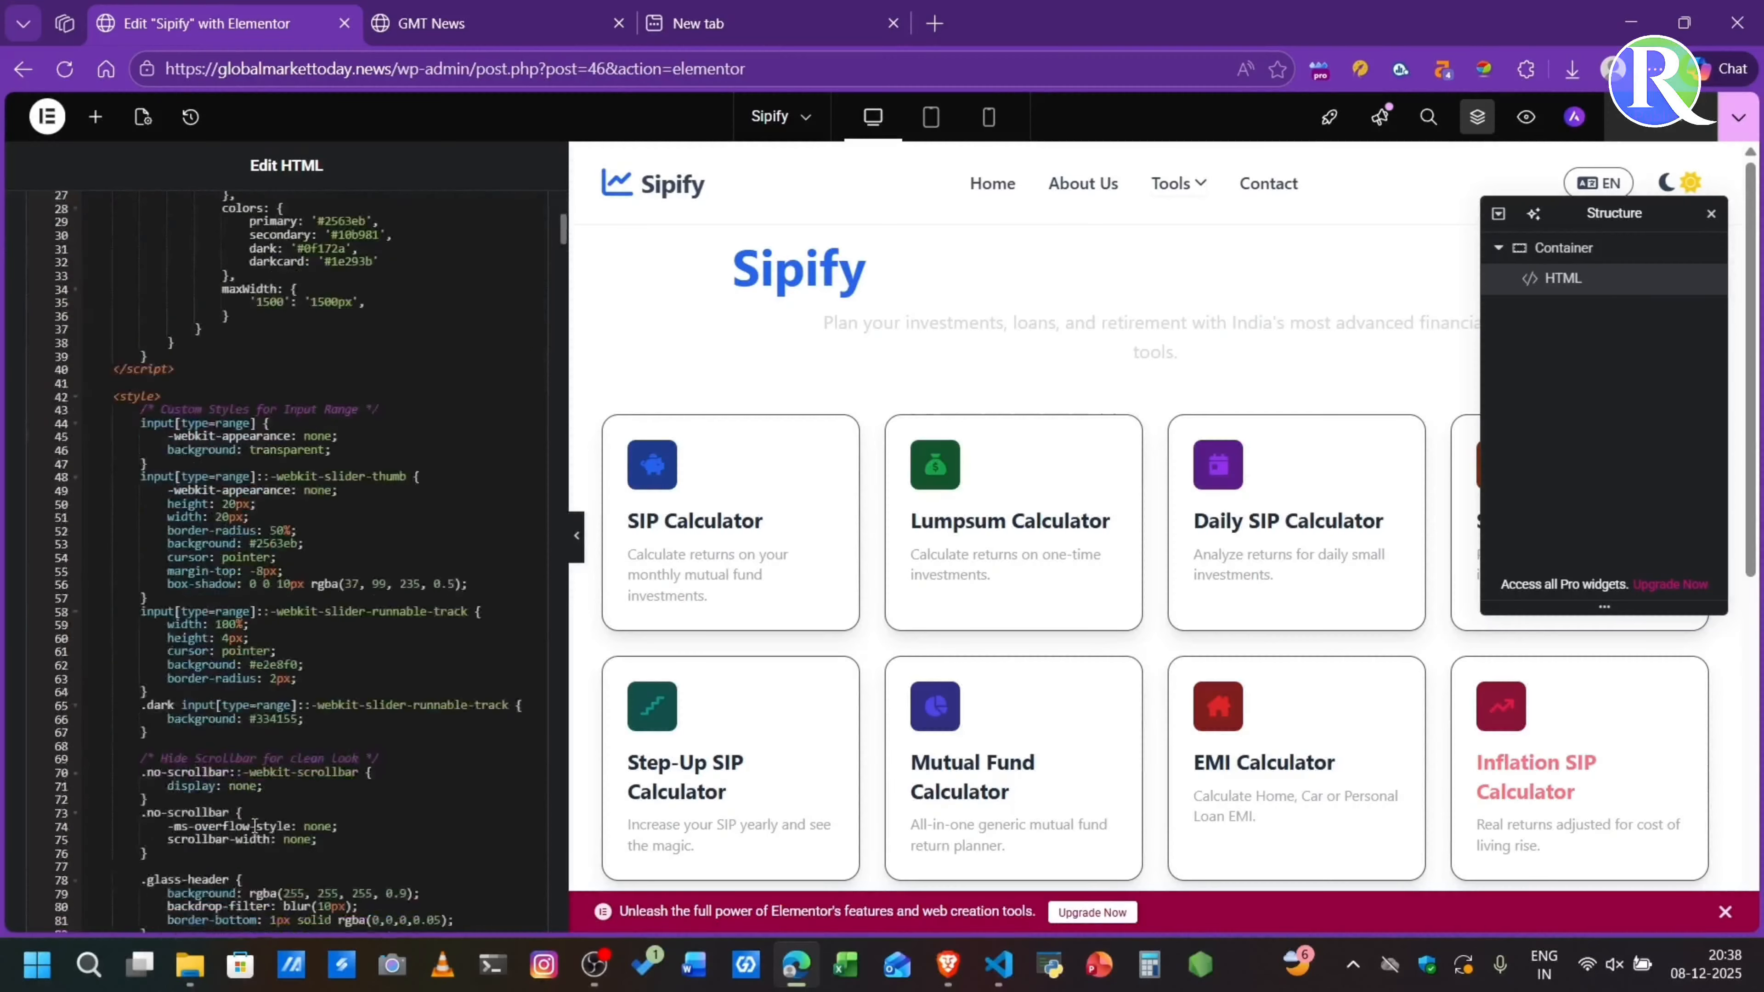
# - Delete the logo text "Sipify" from the header's span in the HTML code and enter "G" in its place
pyautogui.click(252, 511)
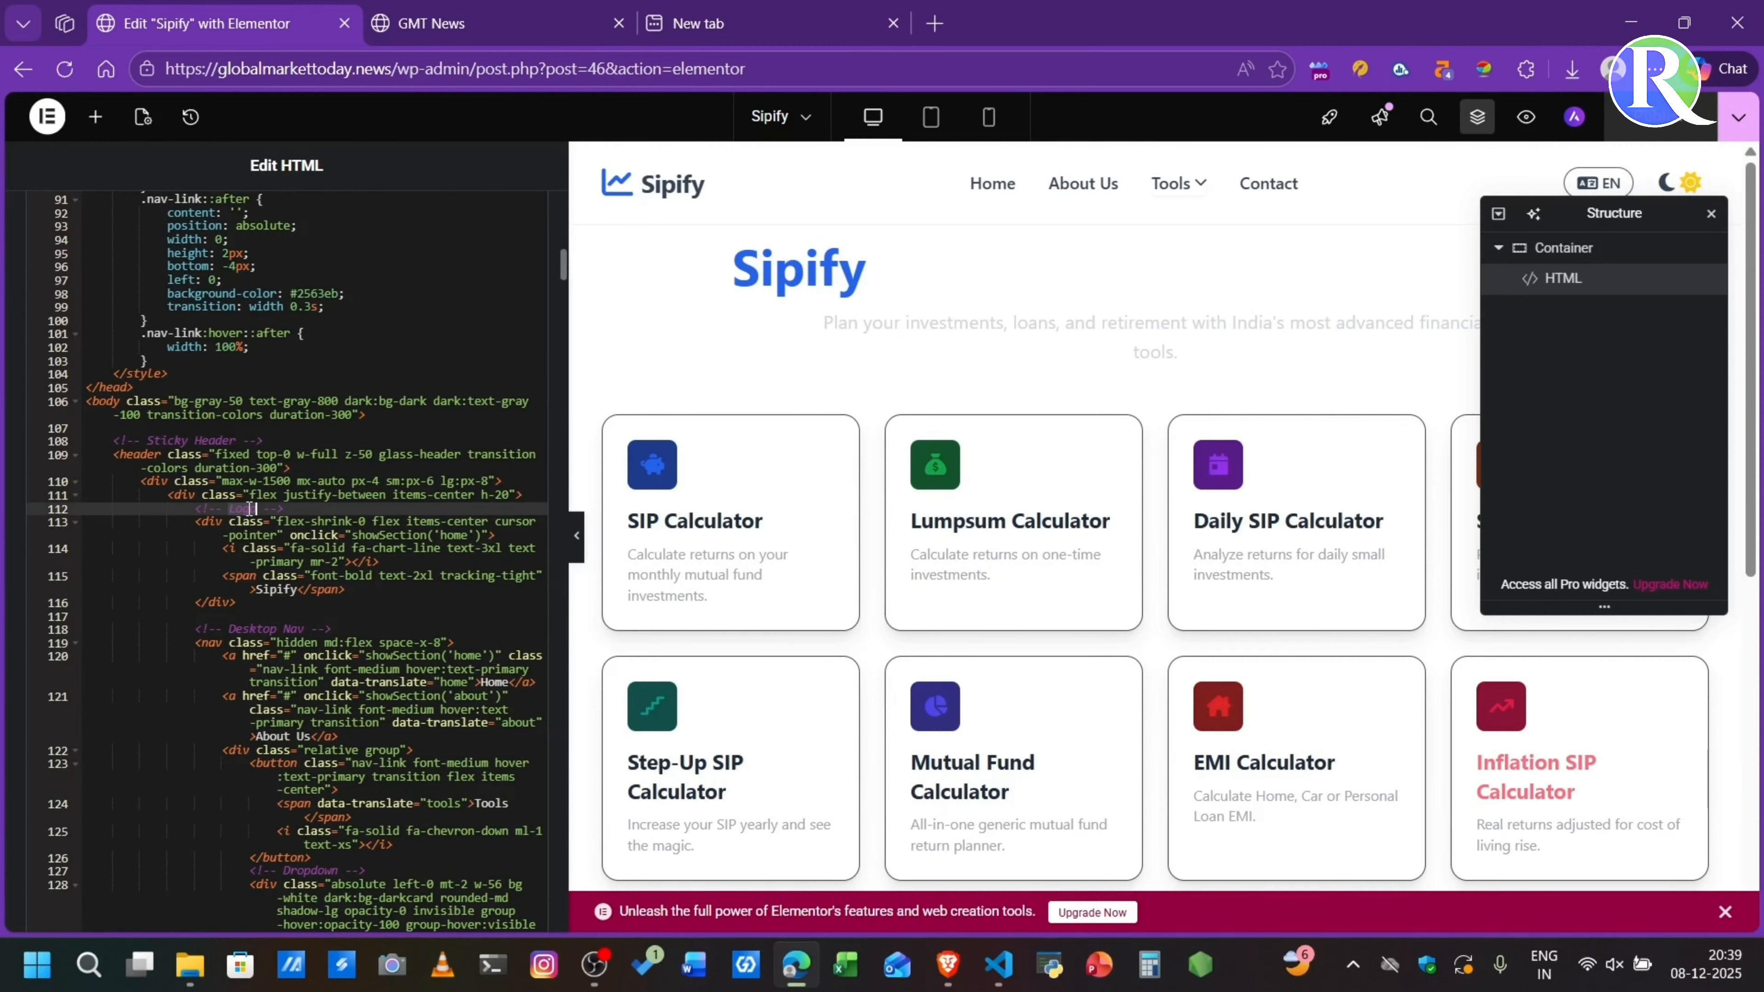
pyautogui.click(298, 590)
pyautogui.press('BackSpace')
pyautogui.press('BackSpace')
pyautogui.press('BackSpace')
pyautogui.press('BackSpace')
pyautogui.press('BackSpace')
pyautogui.press('BackSpace')
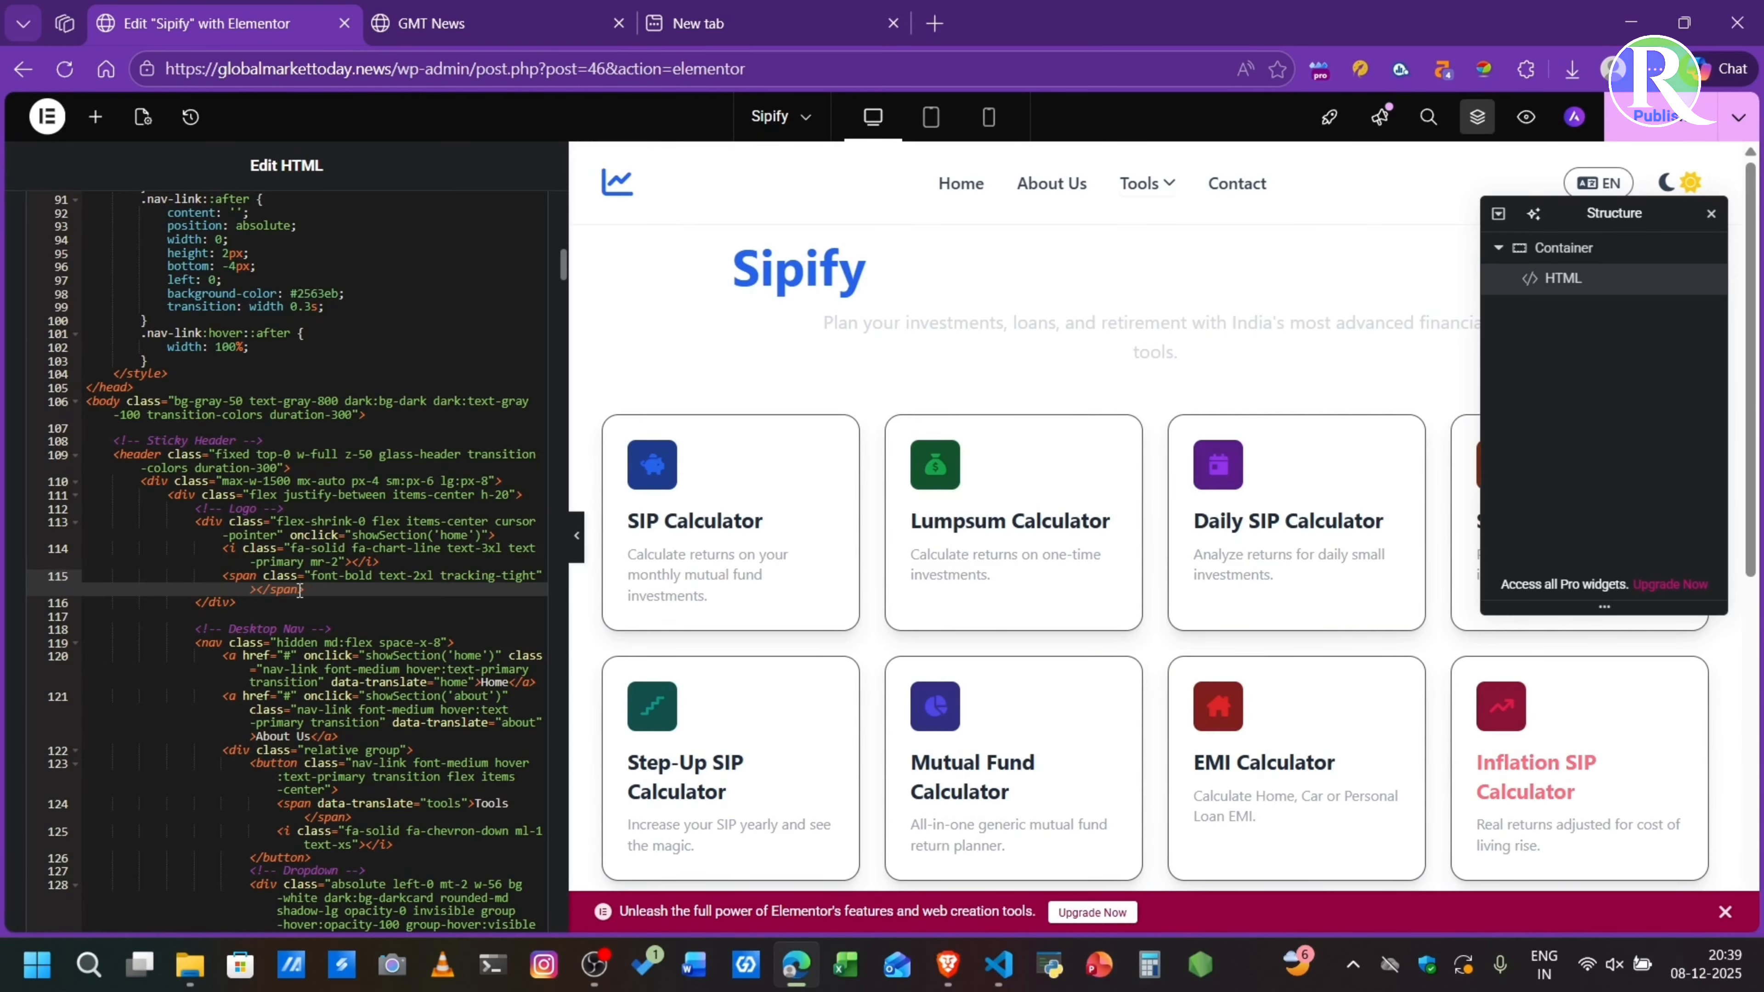
pyautogui.write('G')
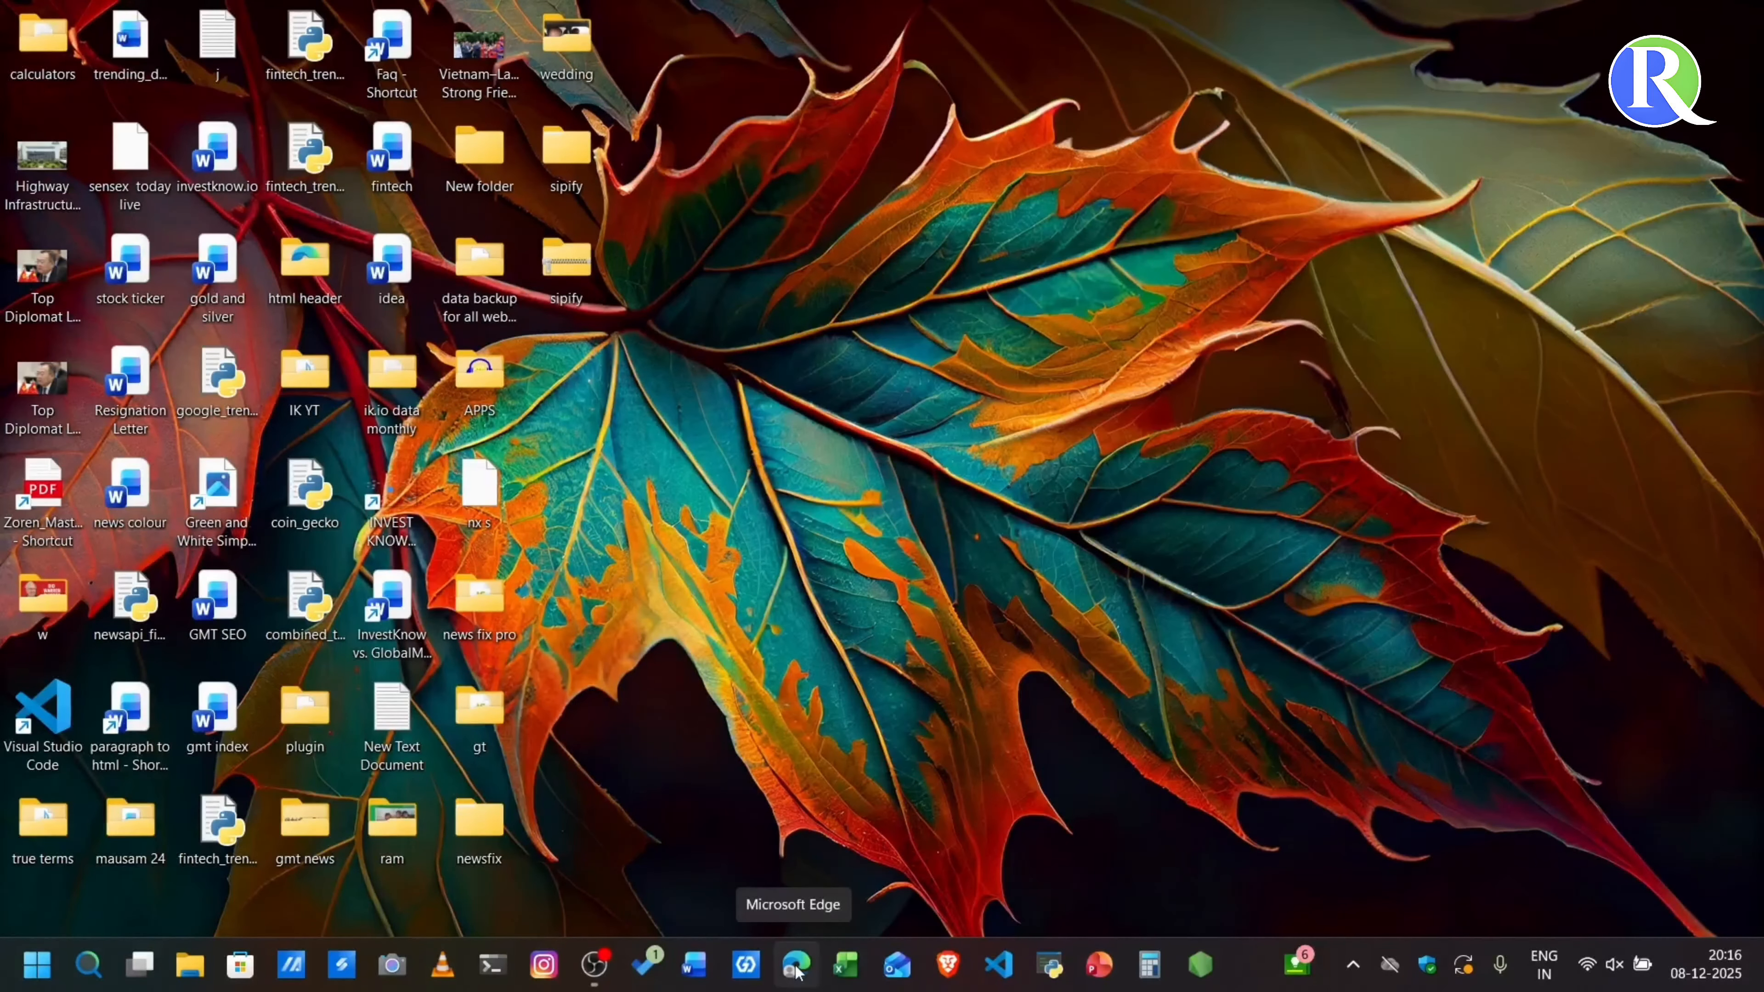
# - Switch to Microsoft Edge and load the GMT News website at globalmarkettoday.news
pyautogui.click(816, 975)
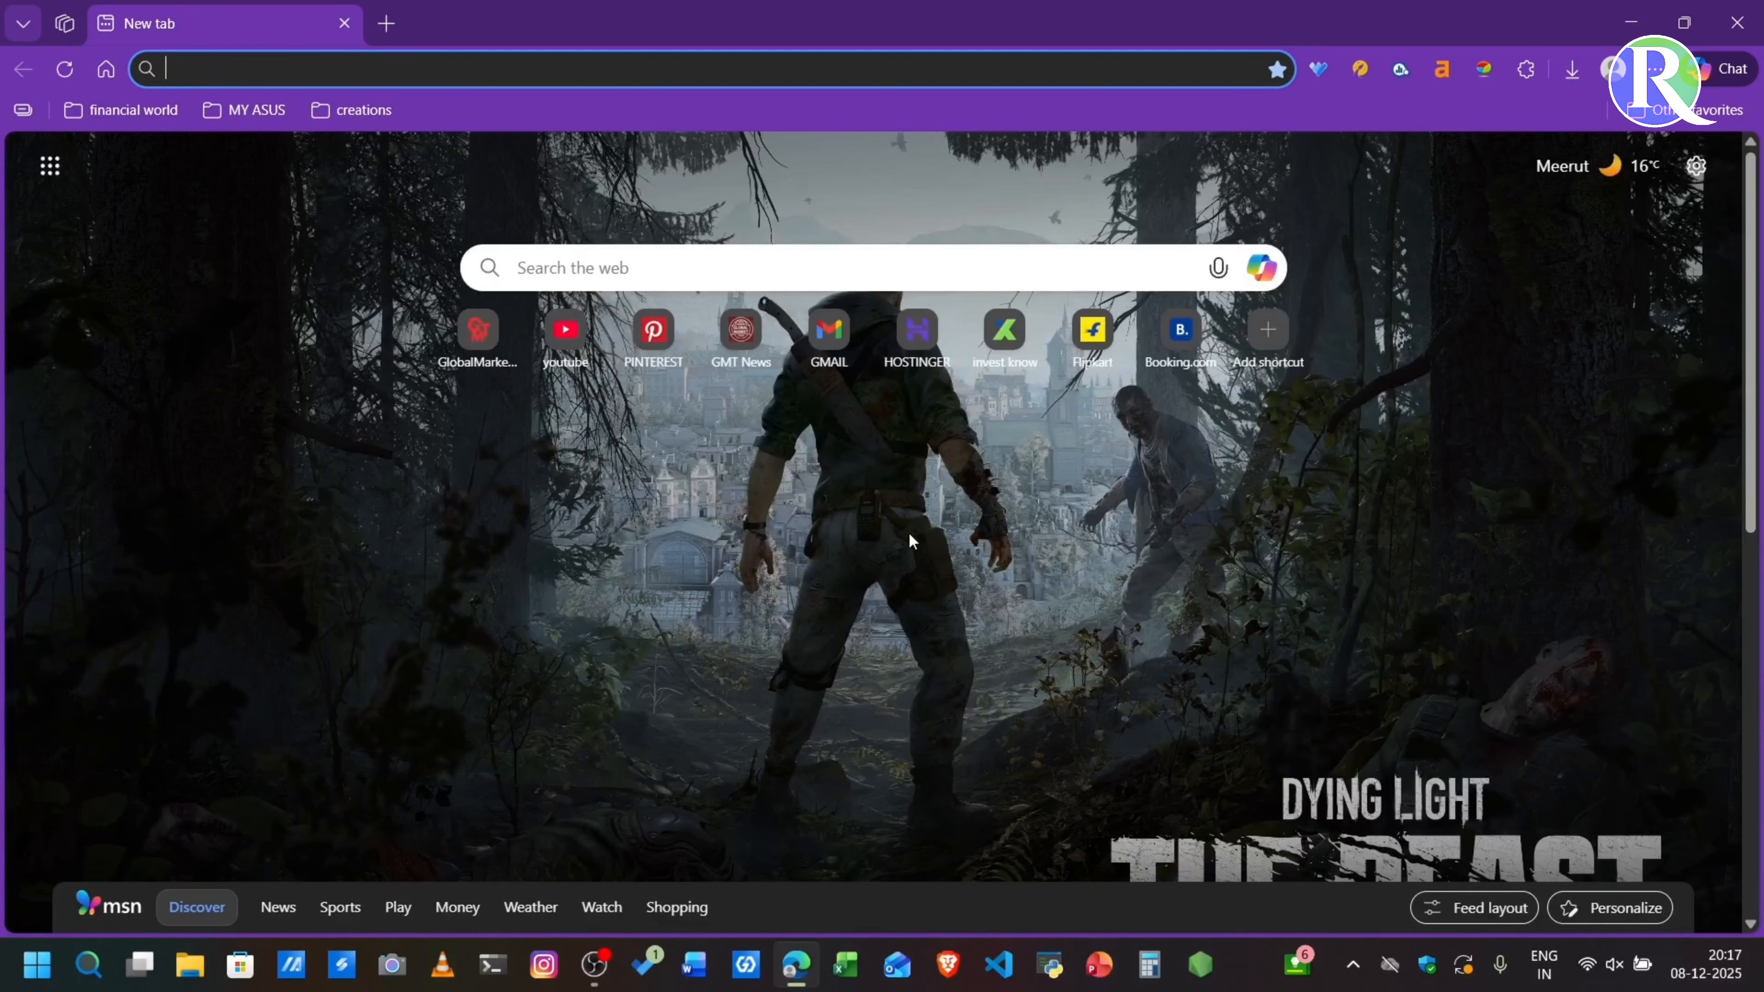
pyautogui.click(265, 76)
pyautogui.write('gl')
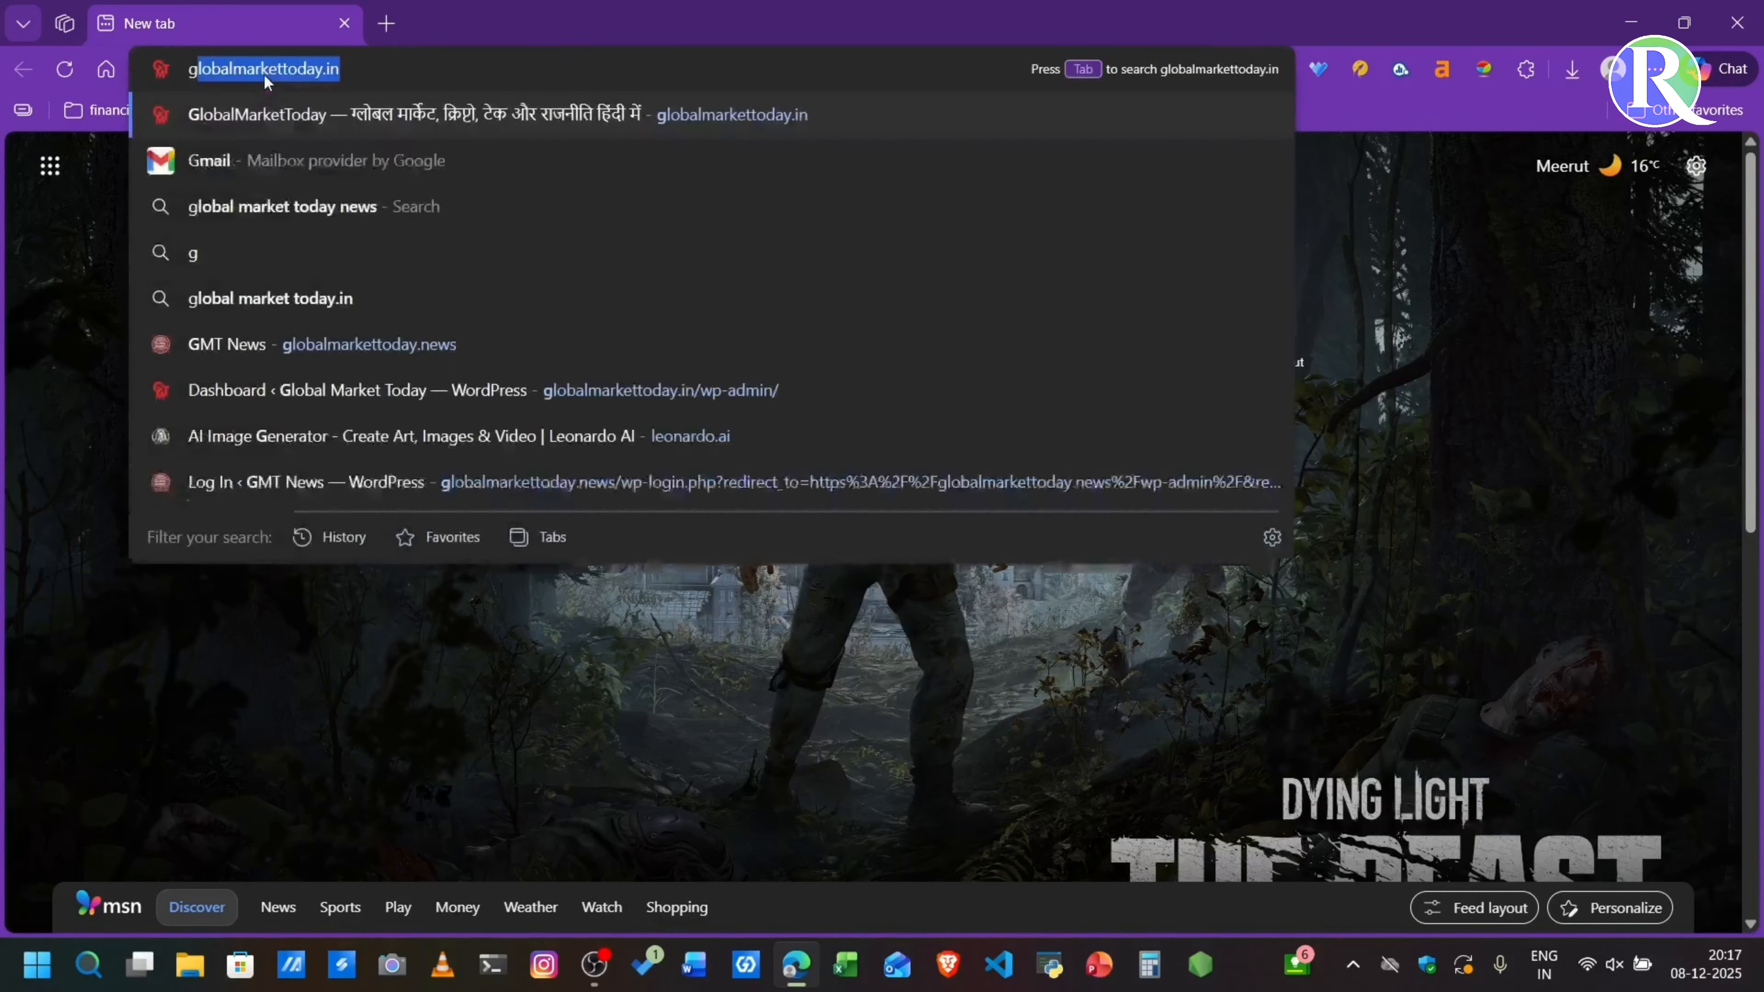
pyautogui.write('obal')
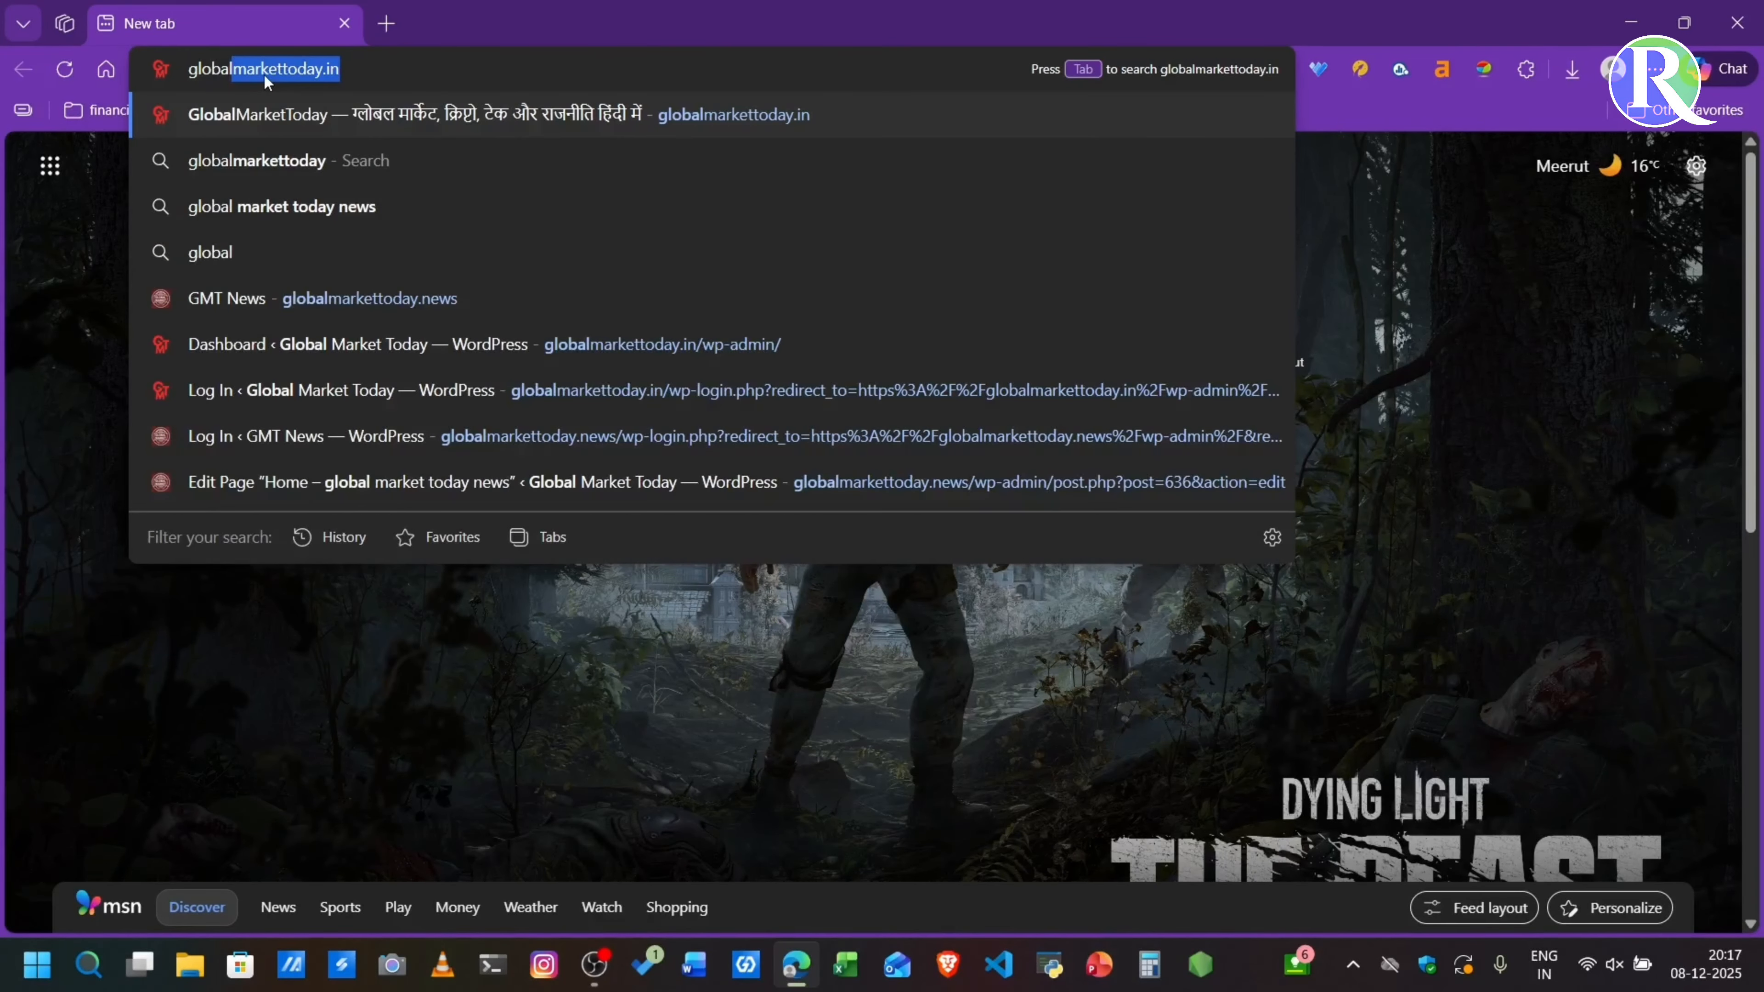
pyautogui.click(332, 289)
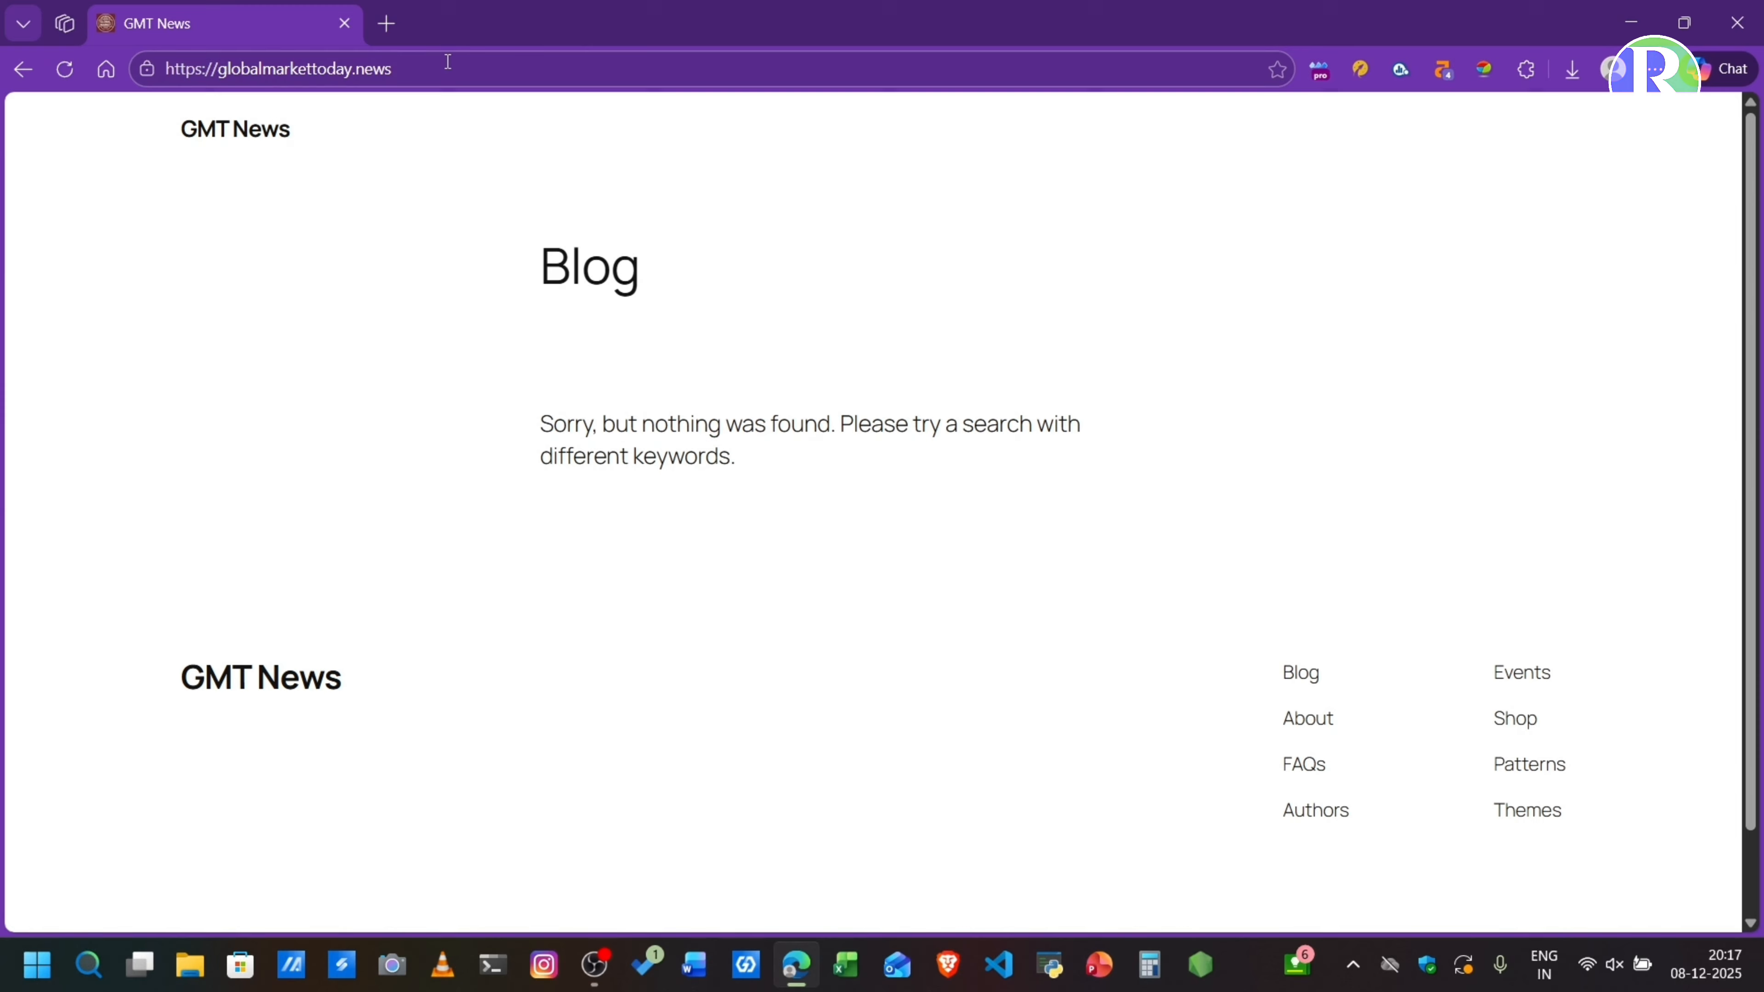
pyautogui.moveTo(448, 62); pyautogui.dragTo(169, 72)
pyautogui.click(354, 422)
# - Look over the GMT News blog page down to the theme name in its footer
pyautogui.scroll(-2, 797, 480)
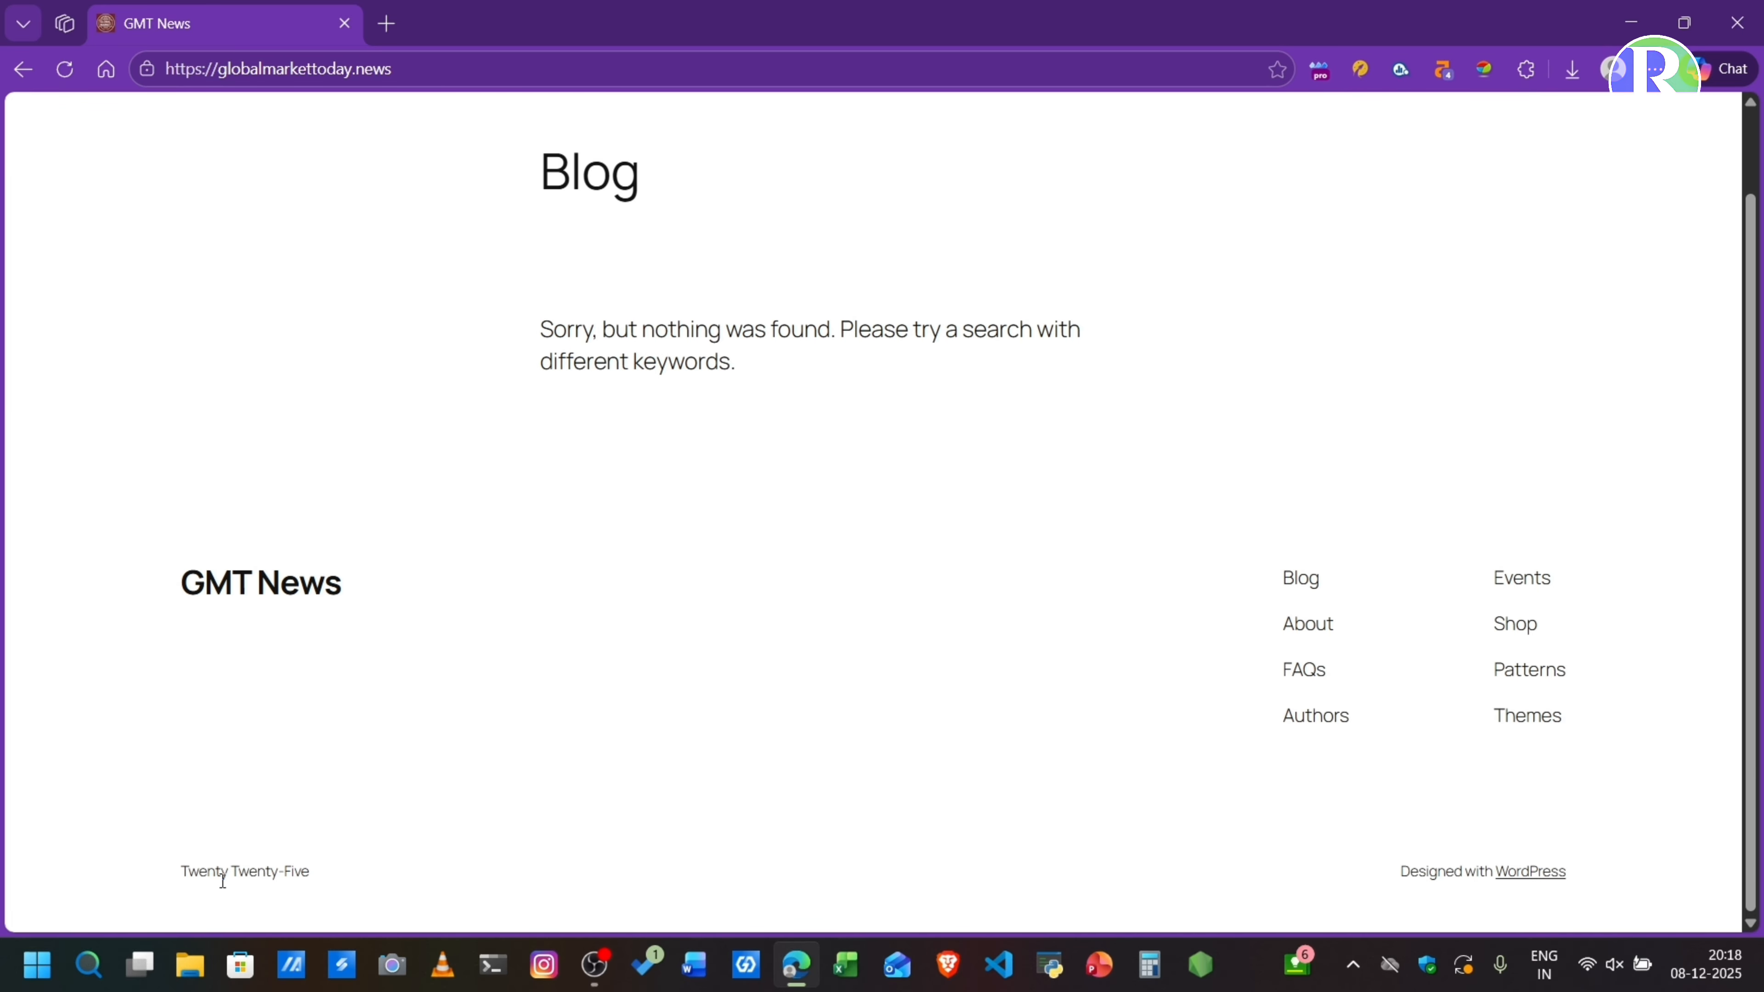
pyautogui.moveTo(331, 870); pyautogui.dragTo(145, 867)
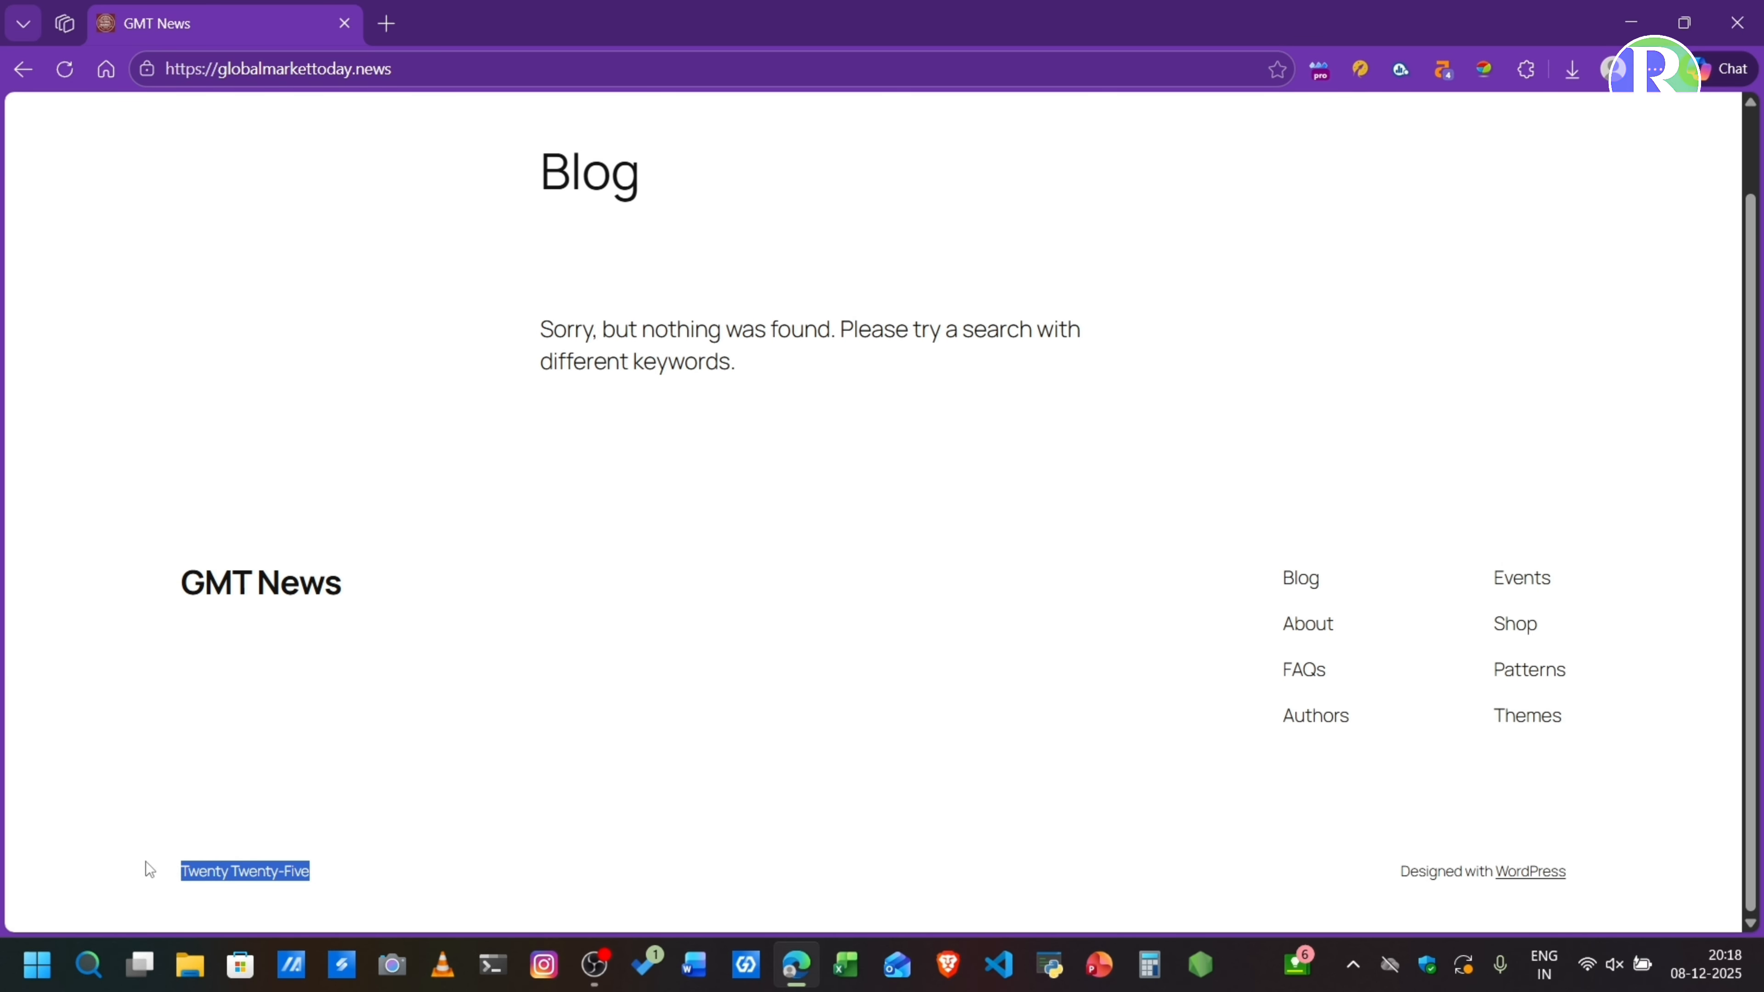
pyautogui.click(712, 615)
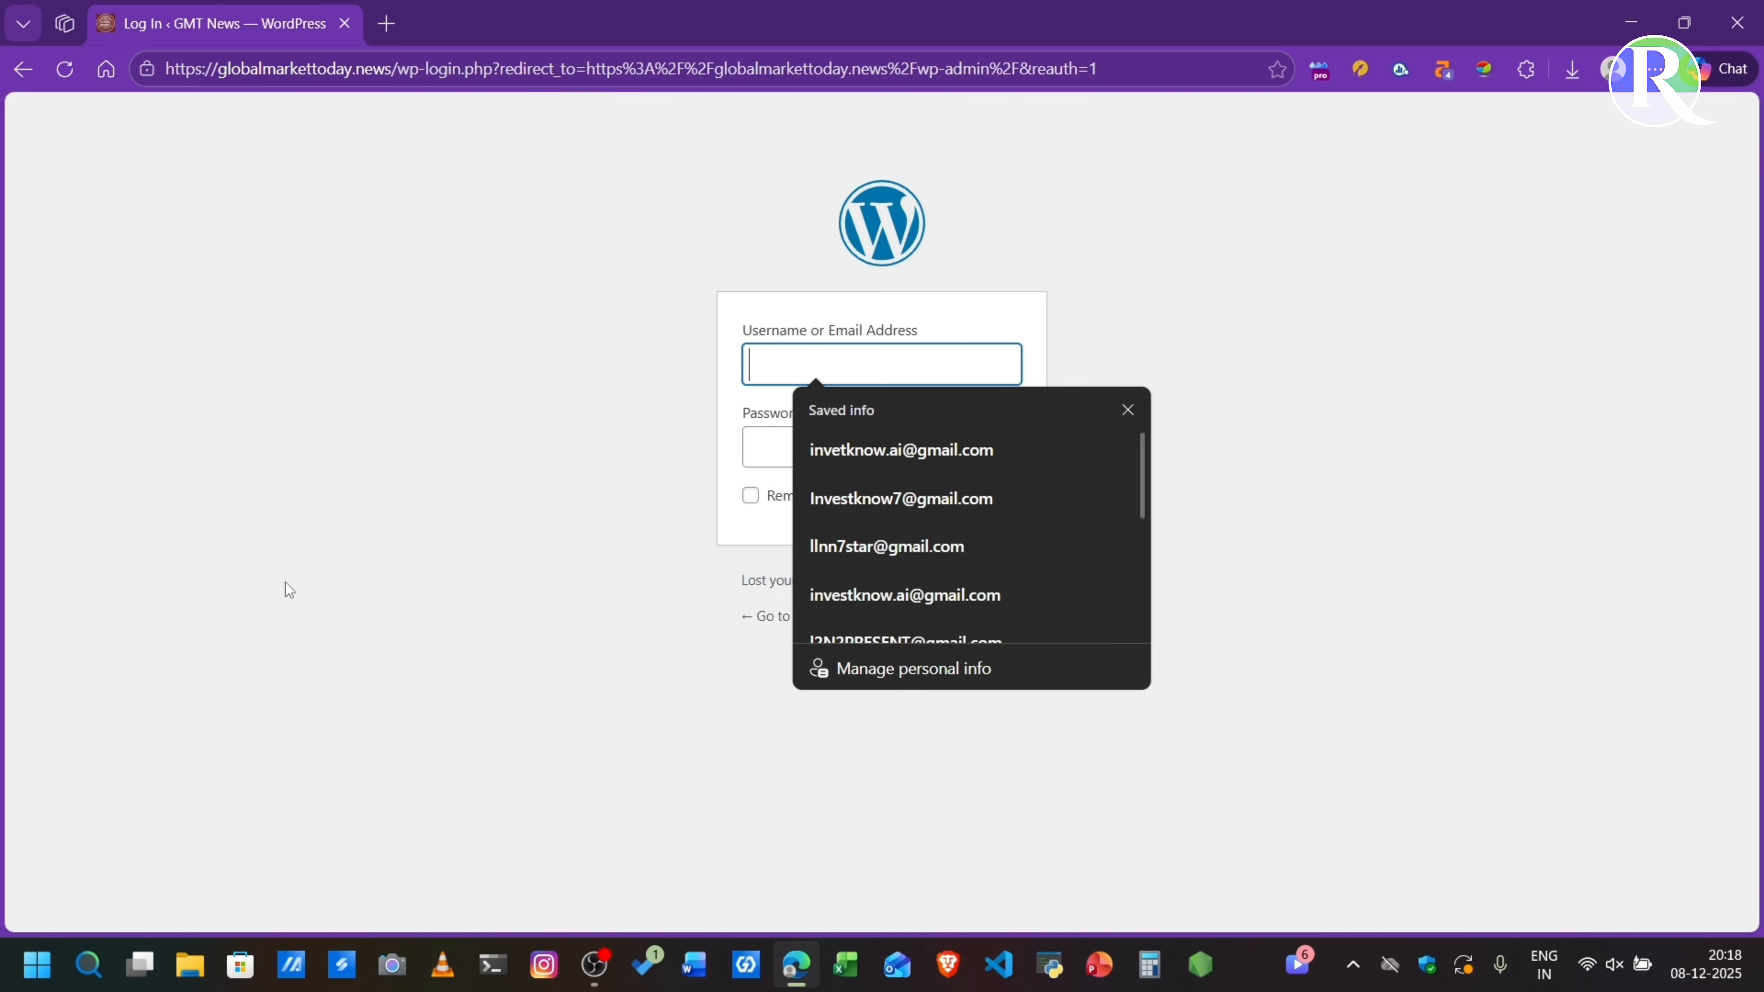
# - Enter the account's e-mail address as the username on the GMT News WordPress login page
pyautogui.write('inv')
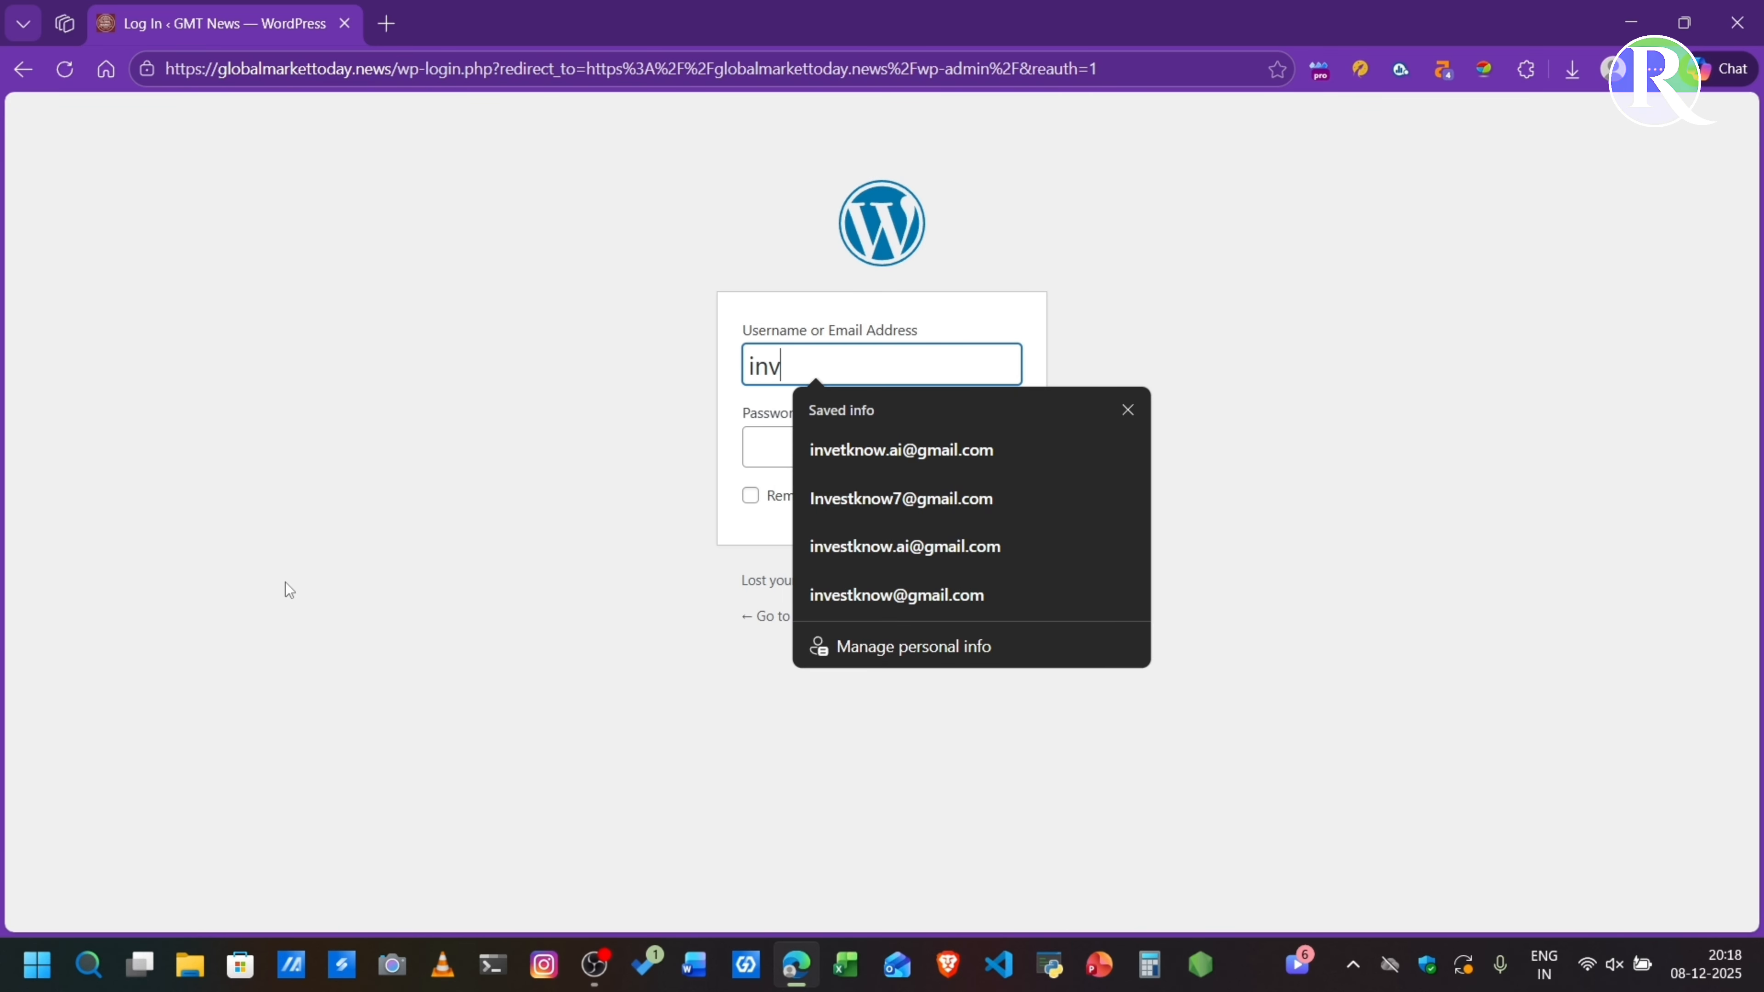
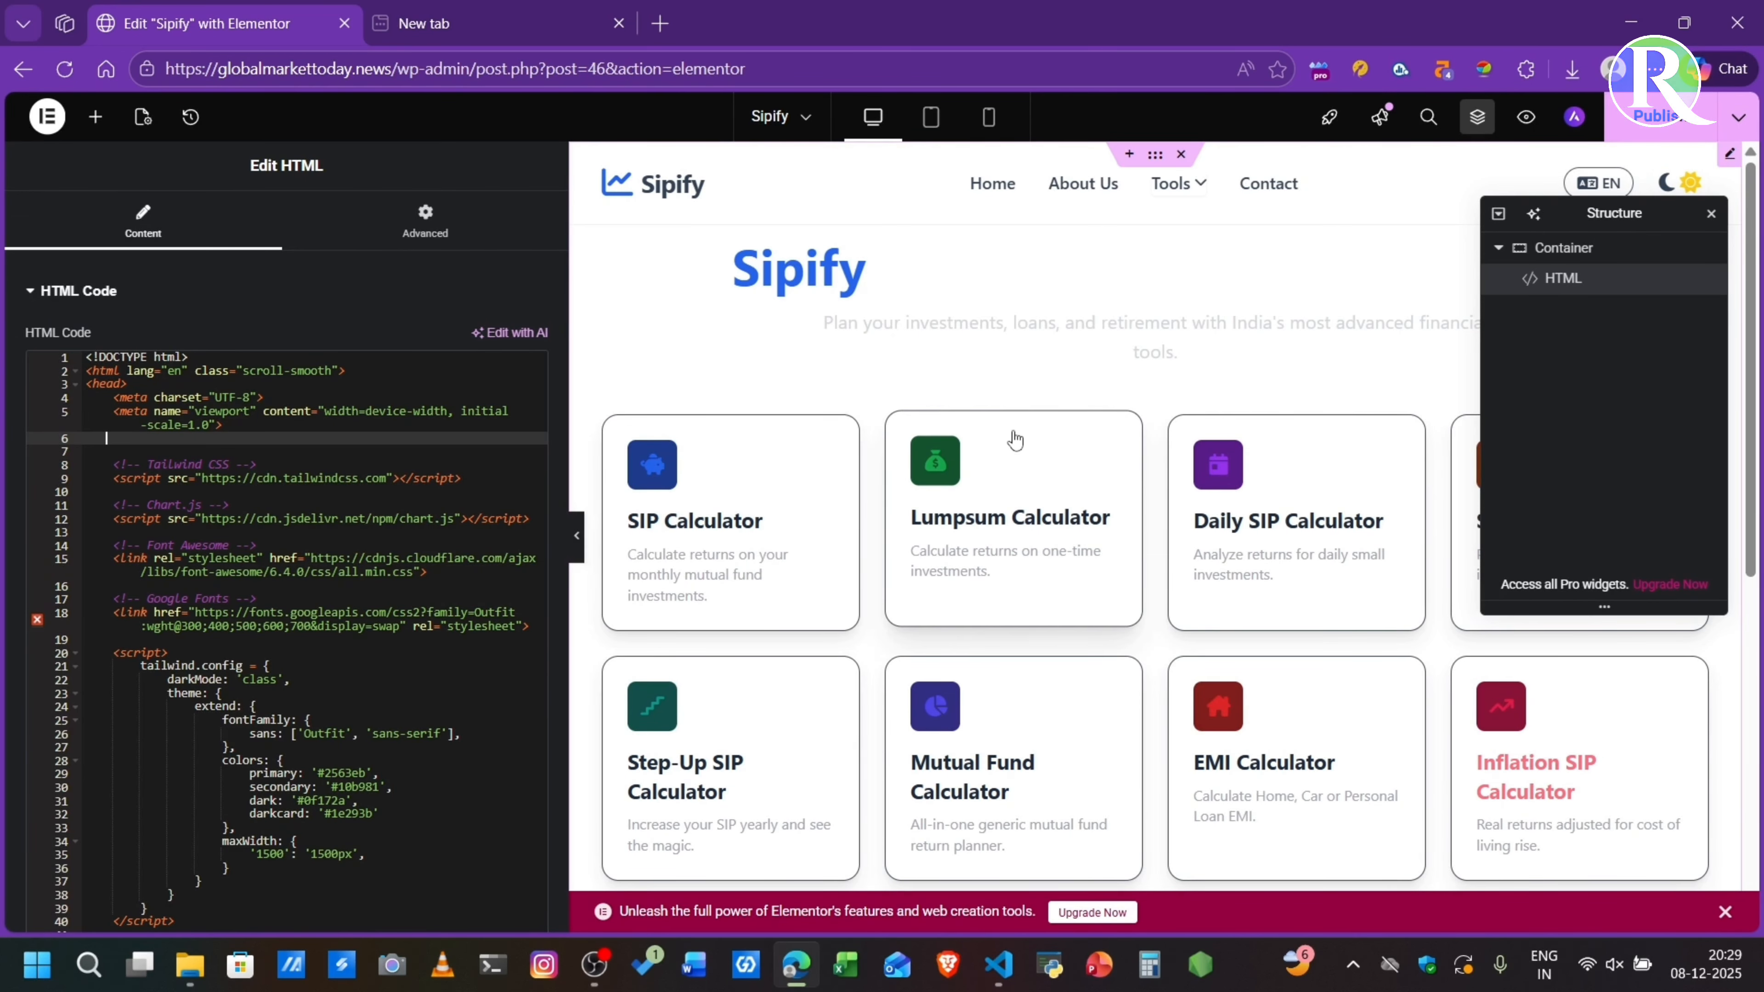
# - Look over the Sipify page in the editor, open its preview and check the calculator cards and footer
pyautogui.scroll(-1, 1008, 306)
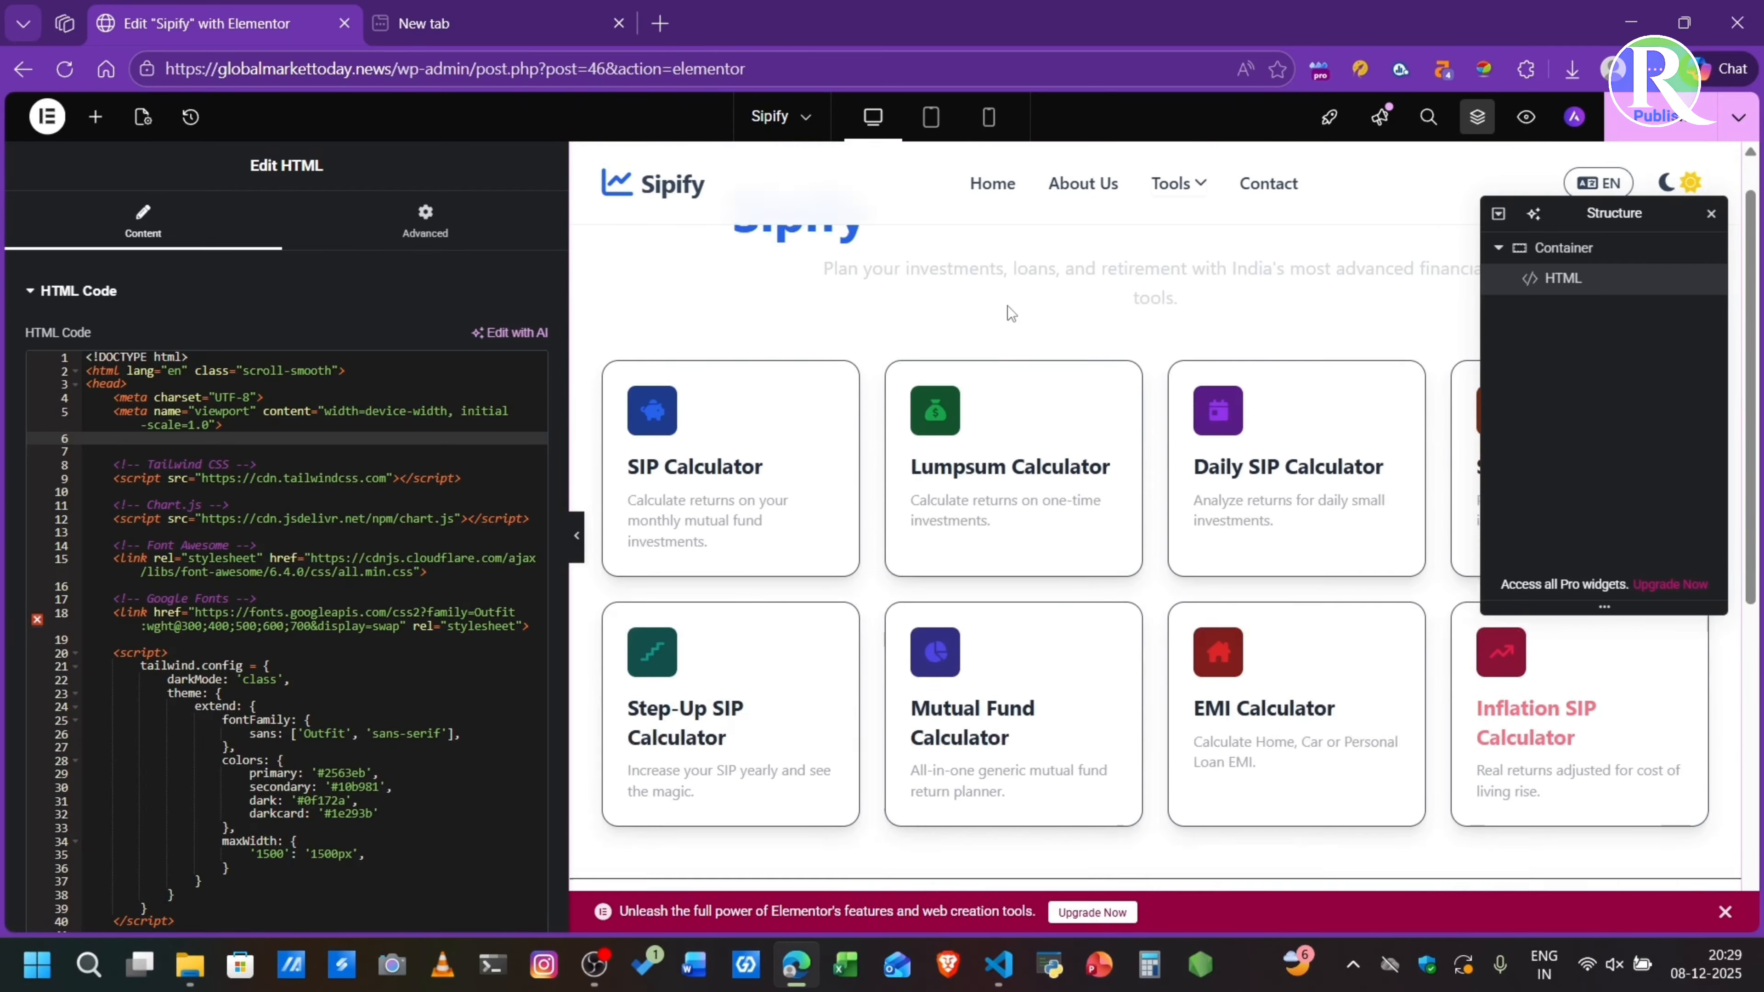
pyautogui.scroll(1, 1008, 306)
pyautogui.scroll(-6, 783, 521)
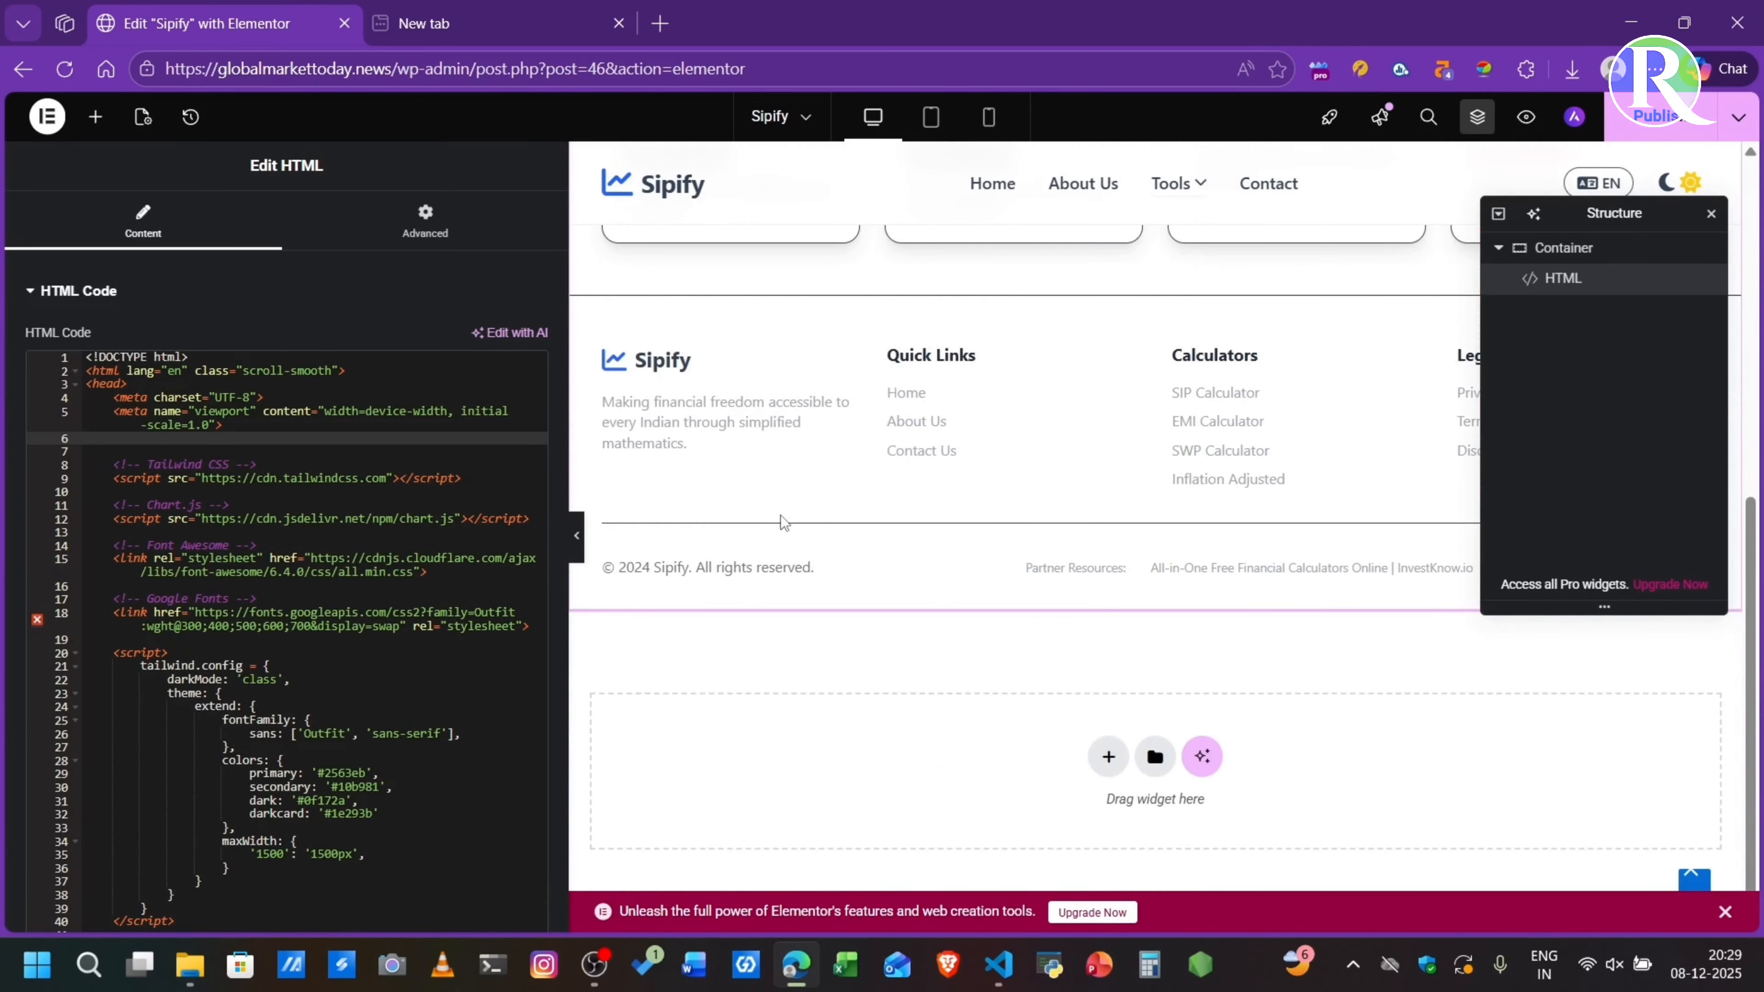
pyautogui.scroll(6, 783, 521)
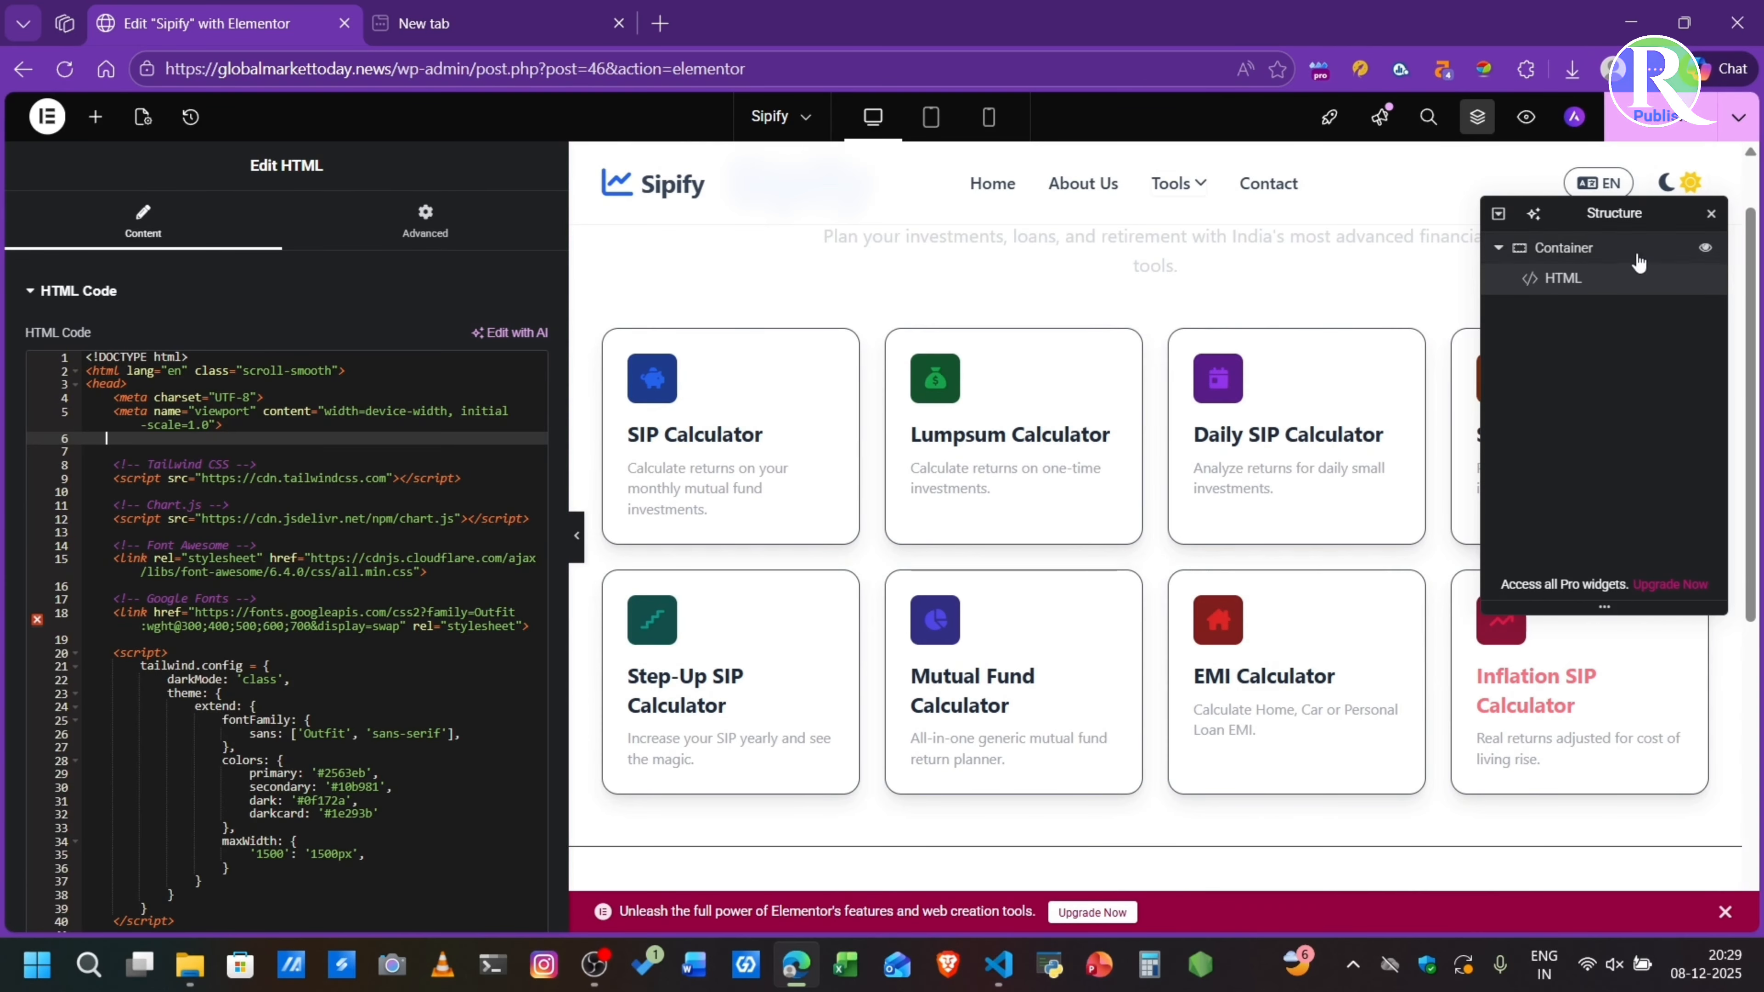
pyautogui.click(1526, 118)
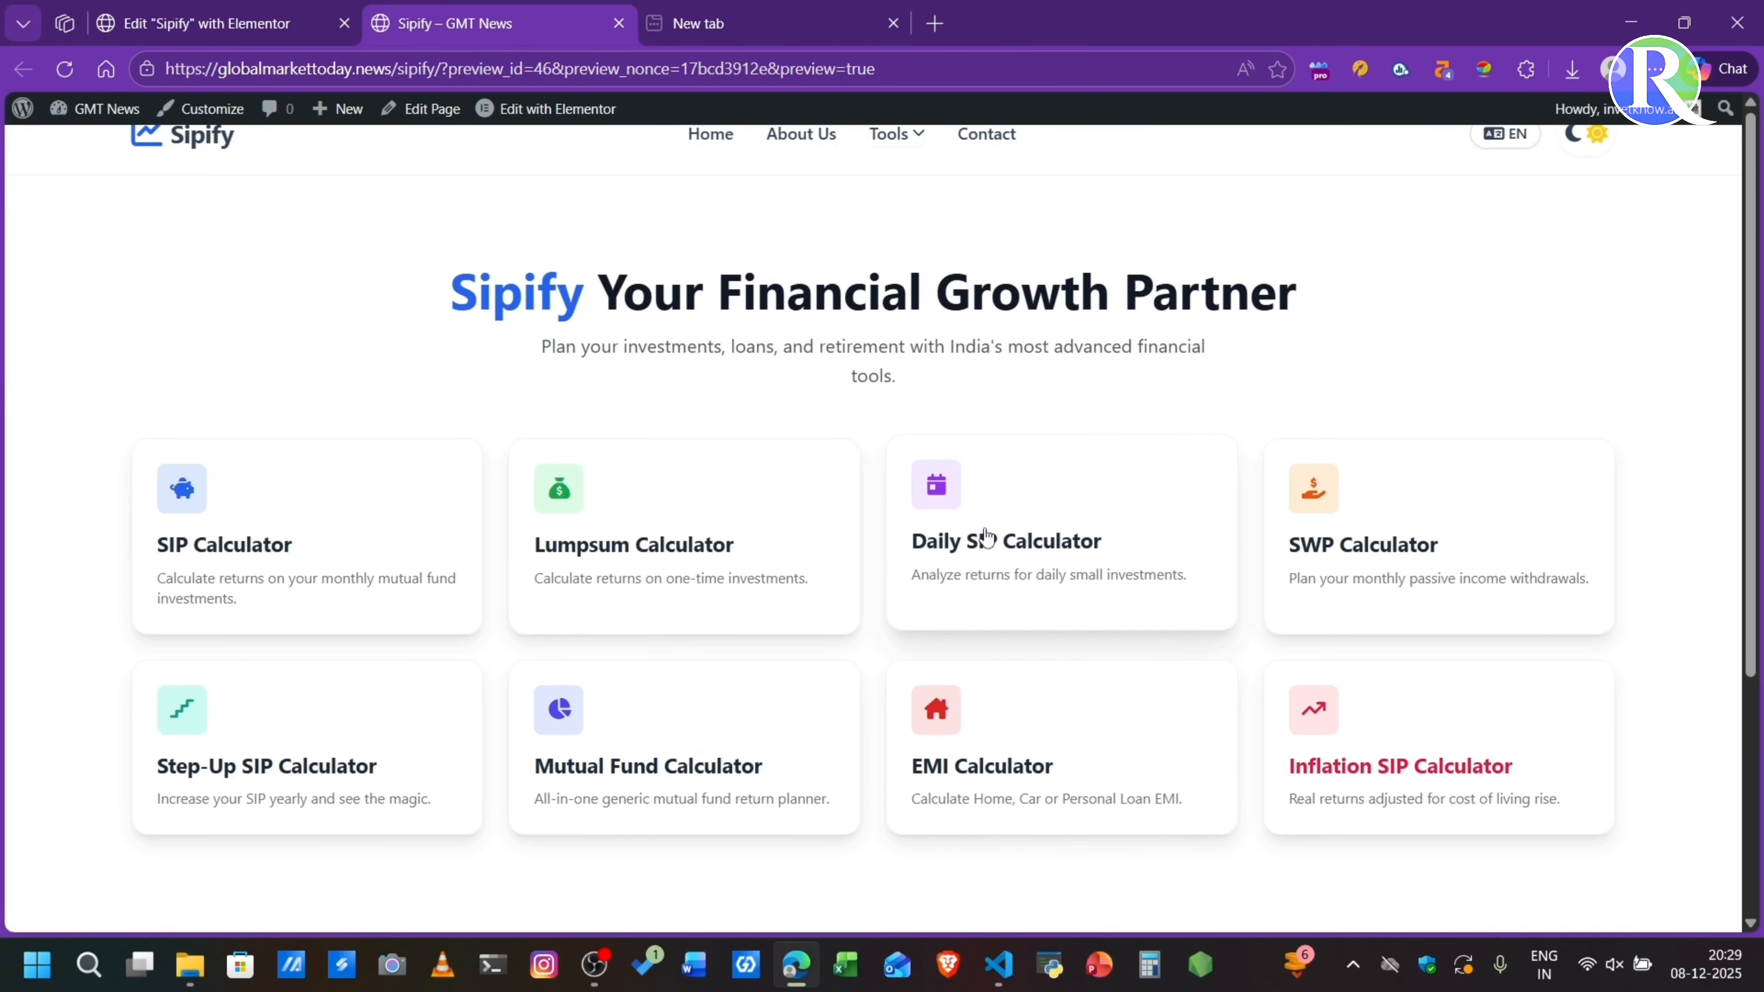
pyautogui.scroll(-5, 988, 537)
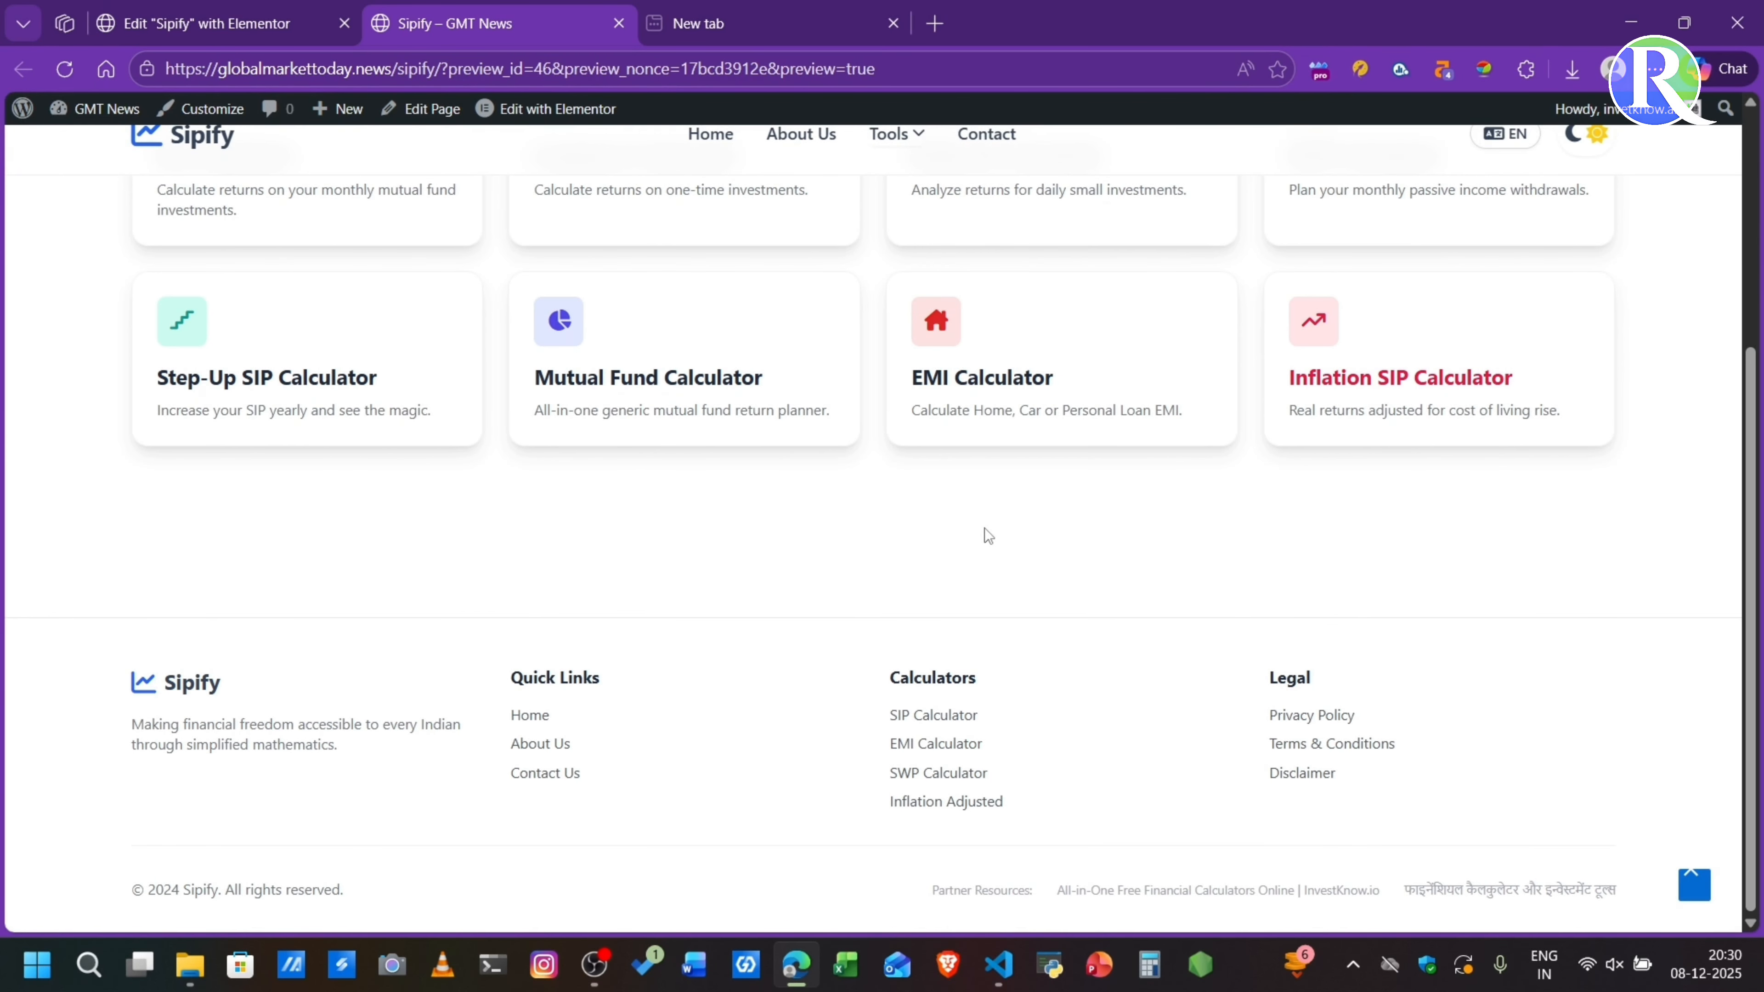
pyautogui.scroll(5, 863, 521)
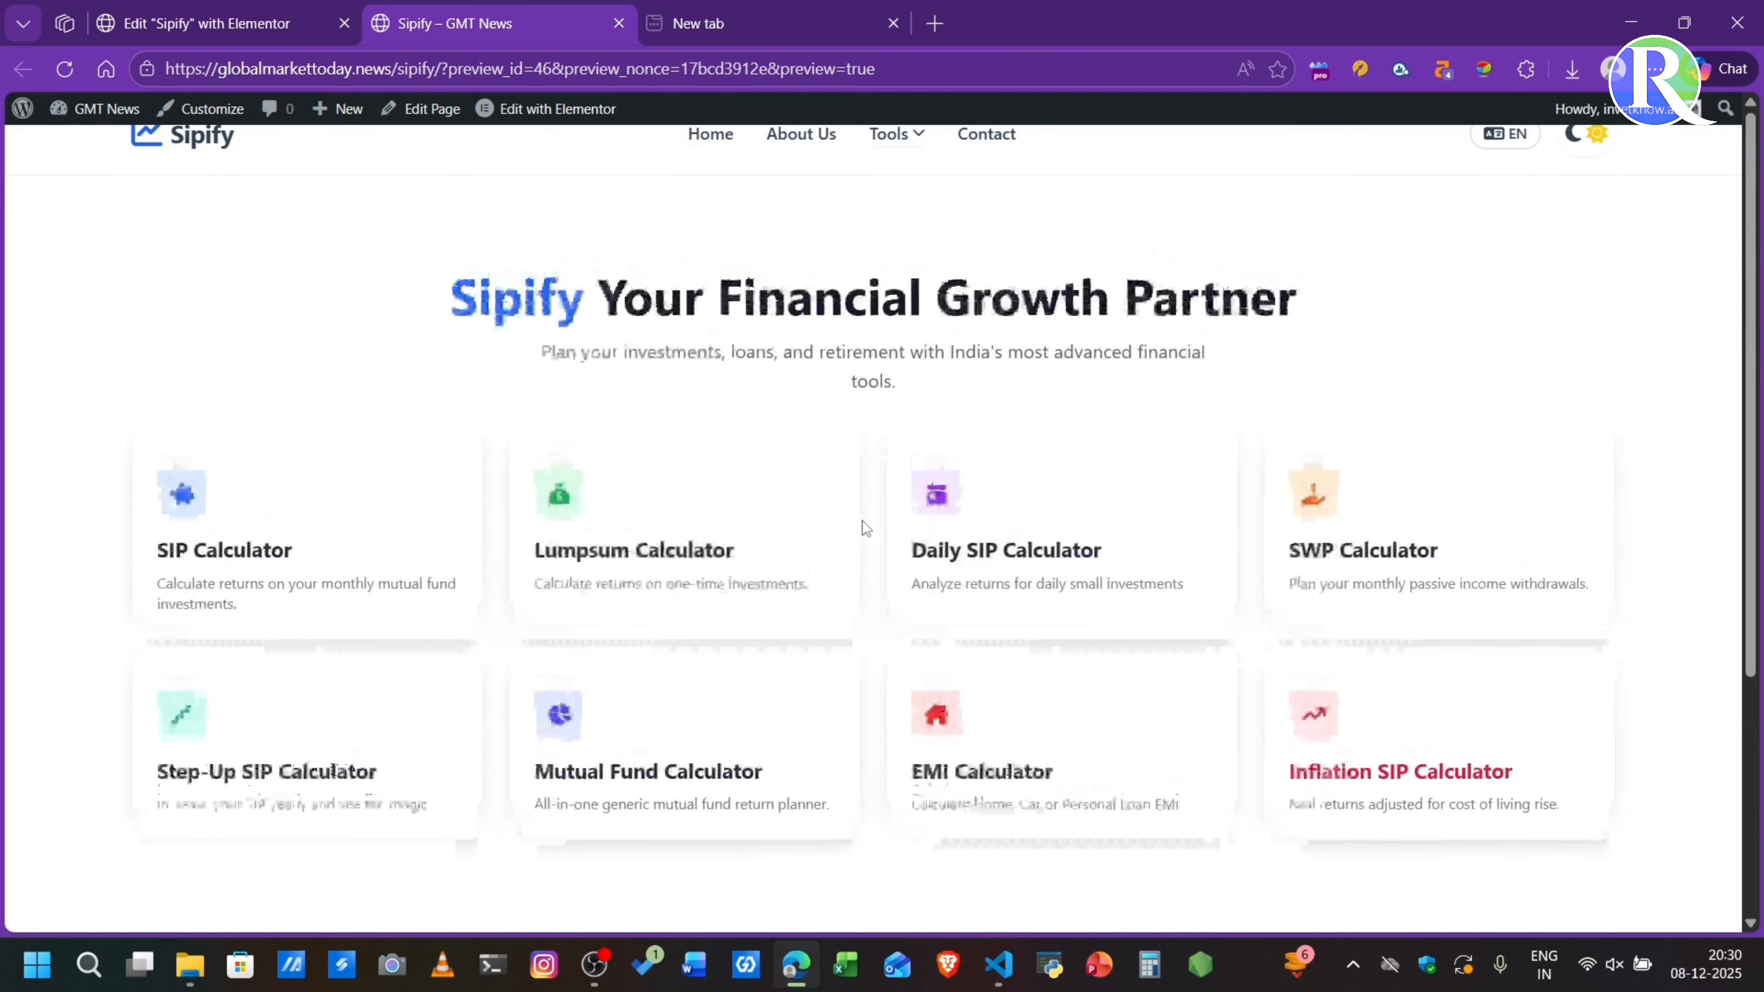
# - Test the SIP Calculator with a monthly investment of ₹44500 and a 13.5% expected return rate, and return to the calculator list
pyautogui.click(209, 504)
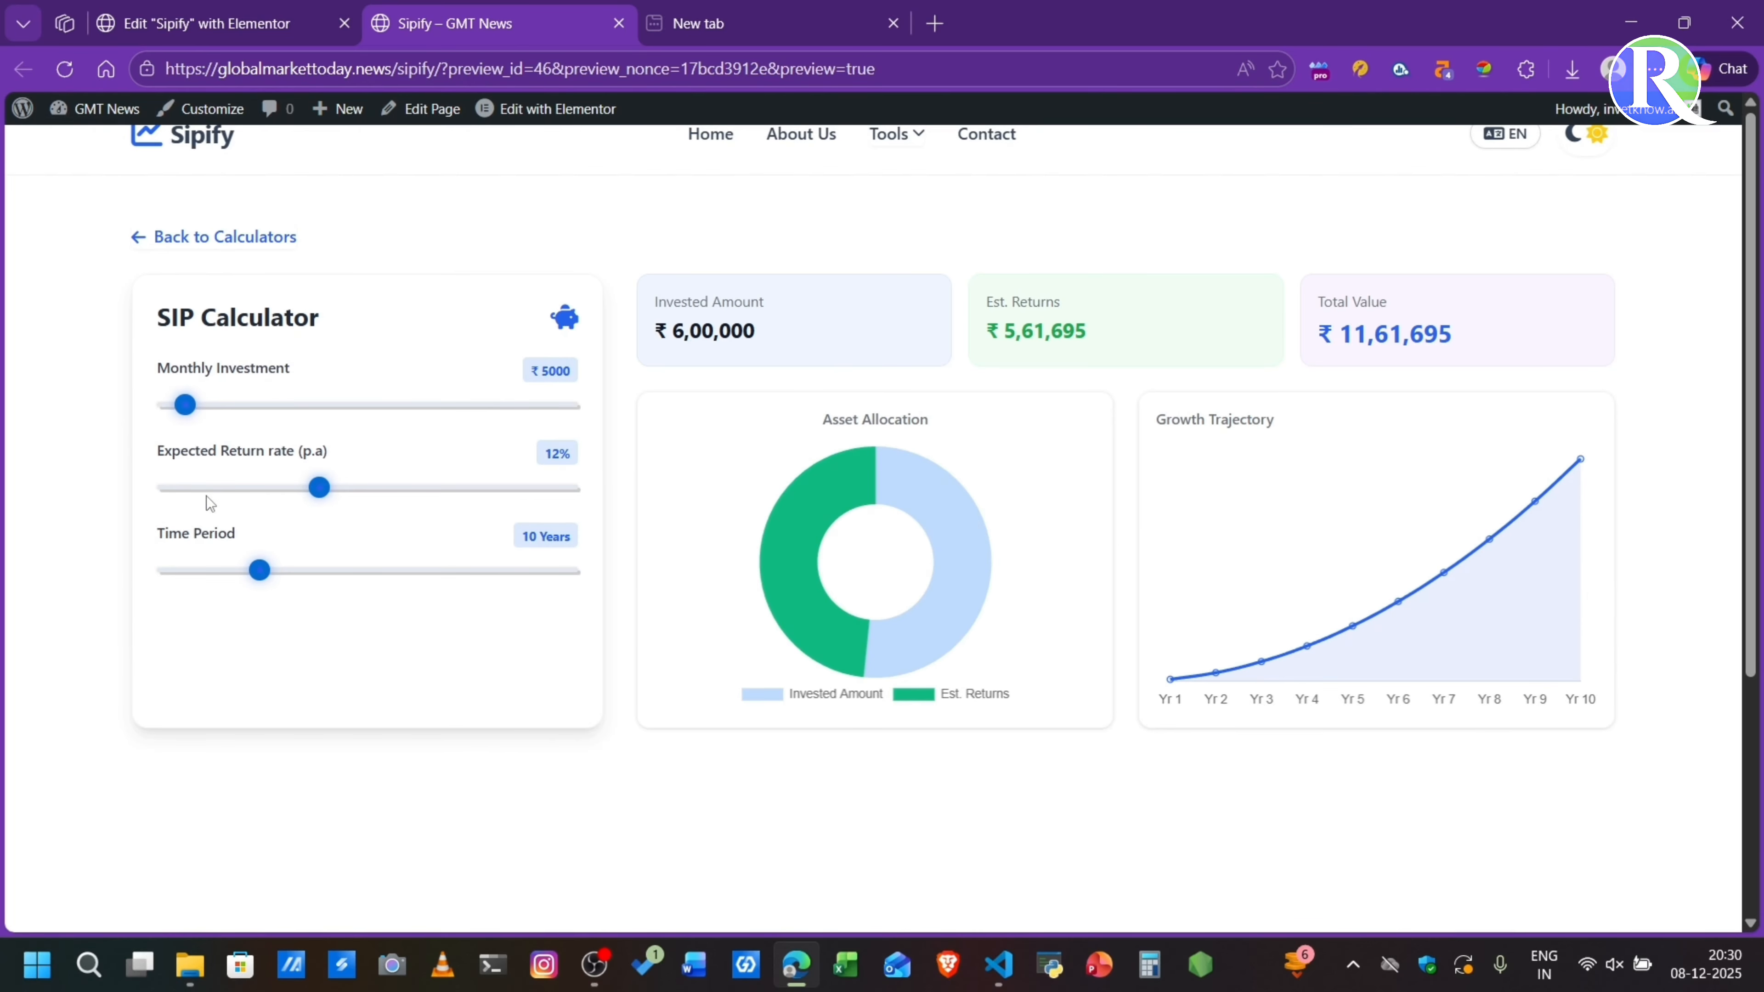
pyautogui.click(217, 405)
pyautogui.click(294, 409)
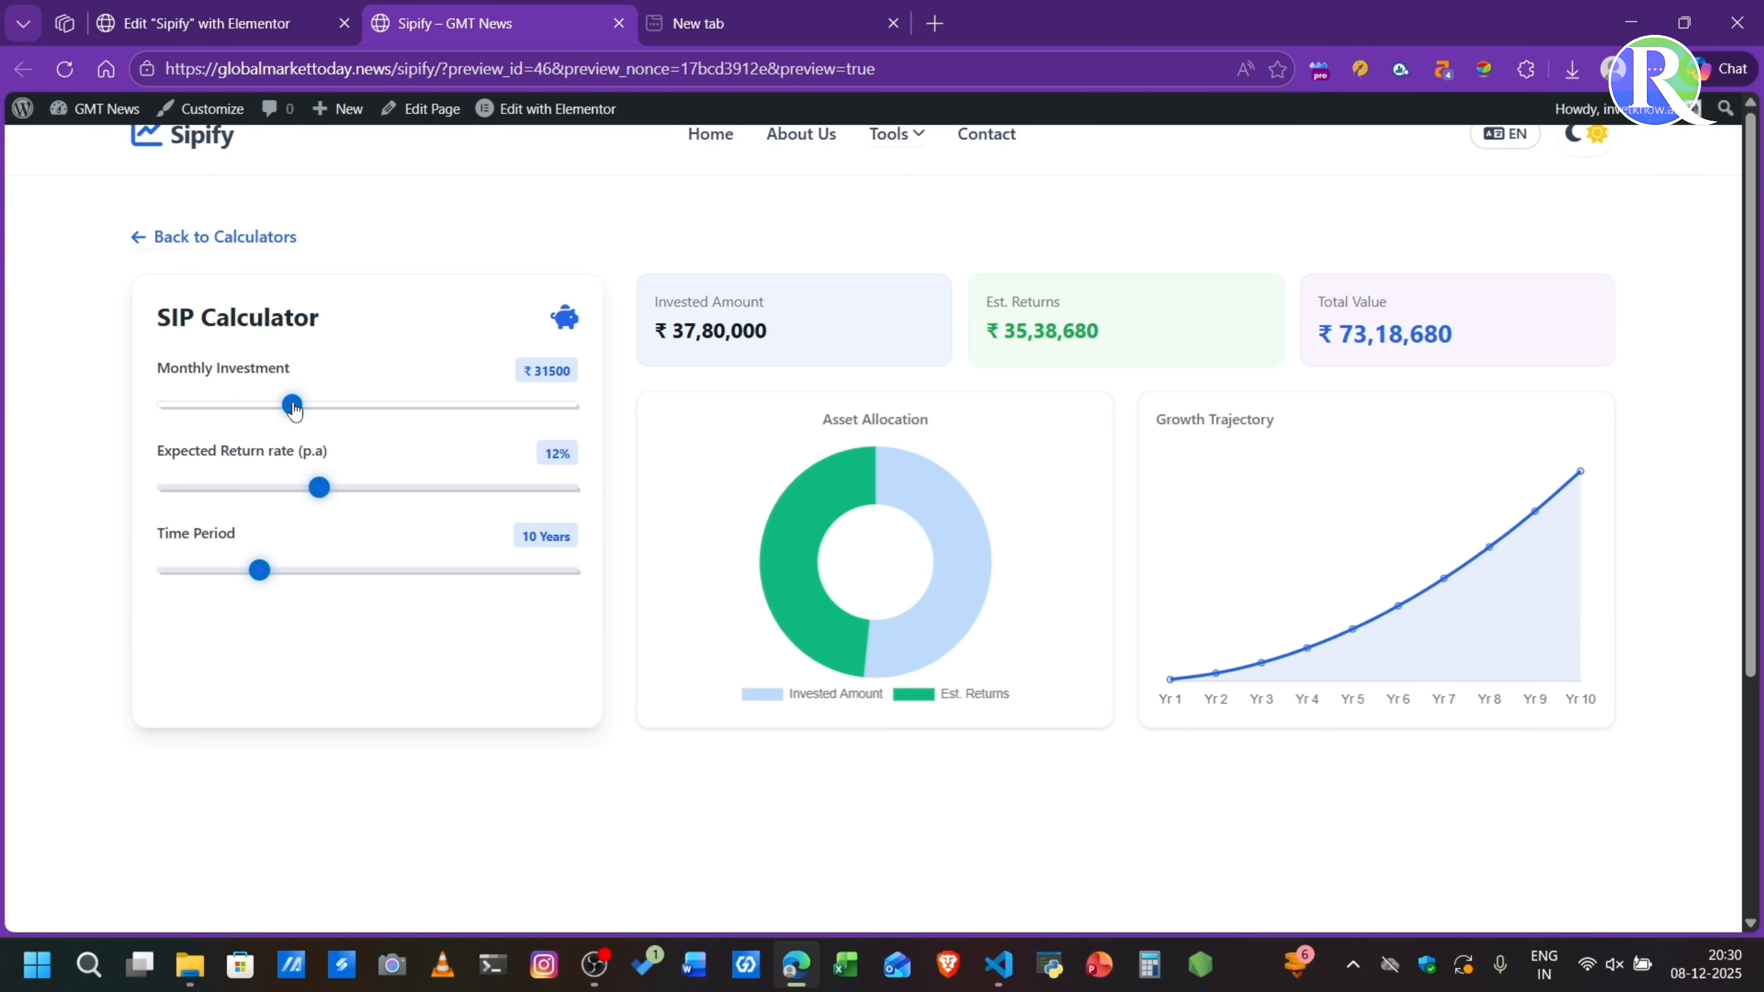
pyautogui.moveTo(334, 496); pyautogui.dragTo(339, 495)
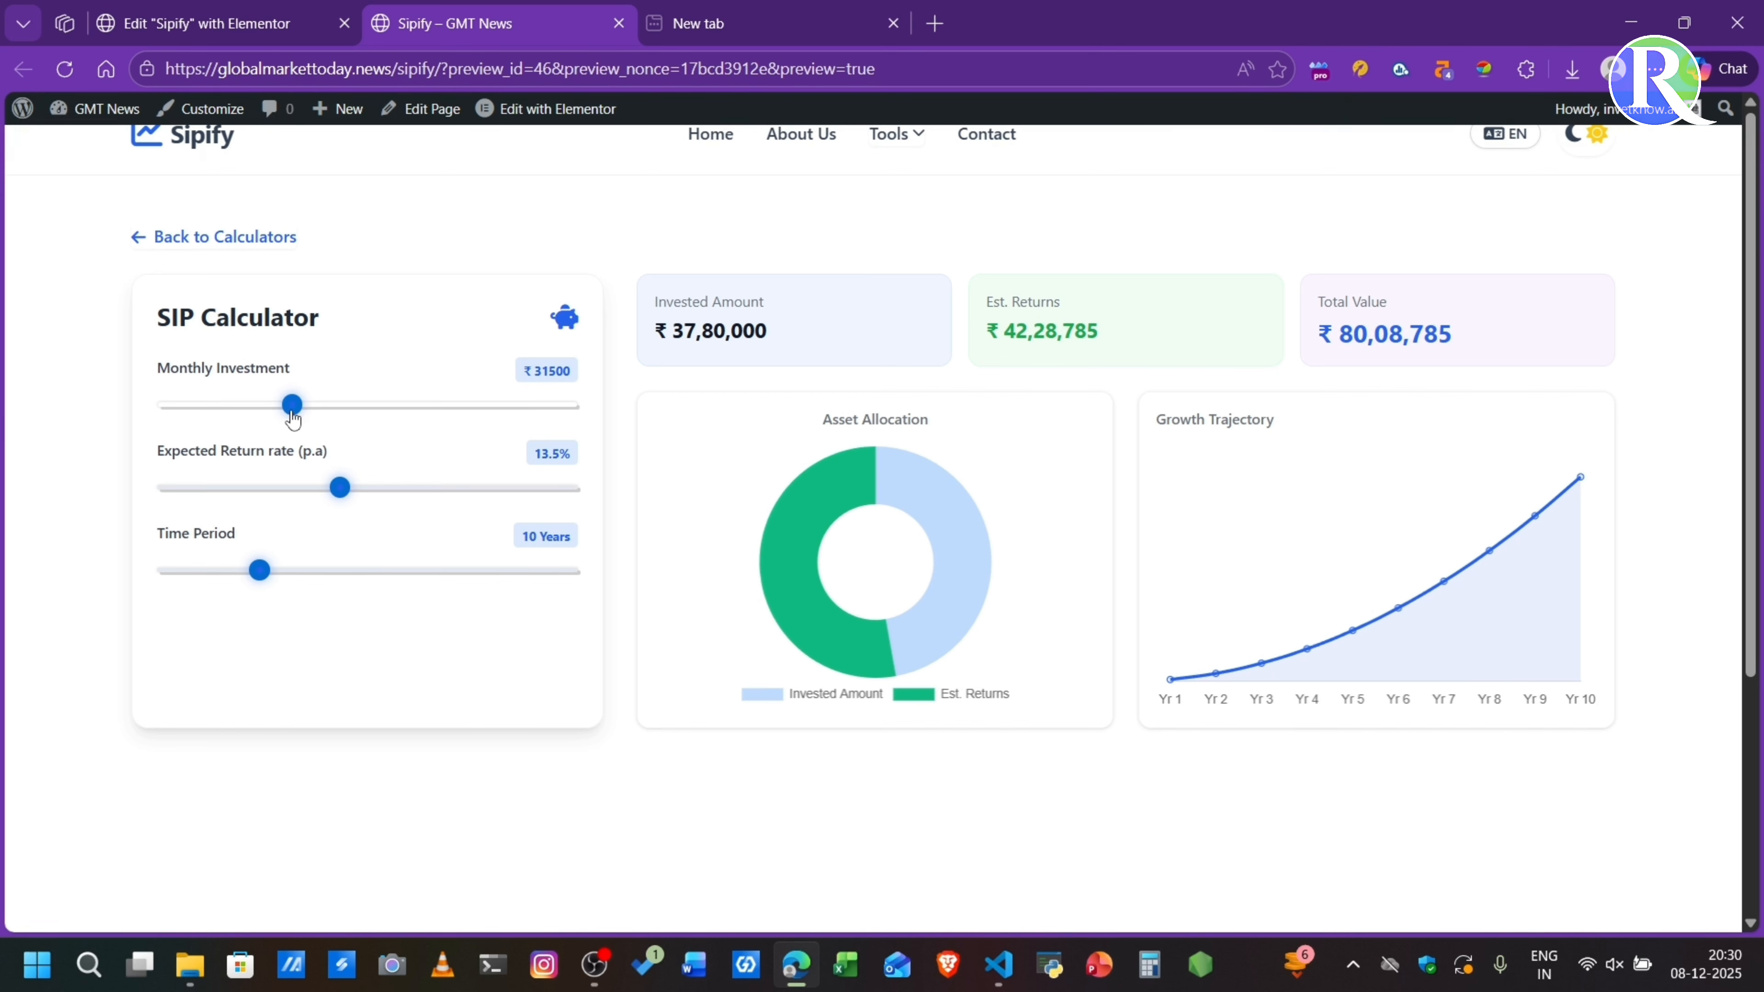
pyautogui.moveTo(294, 415); pyautogui.dragTo(361, 410)
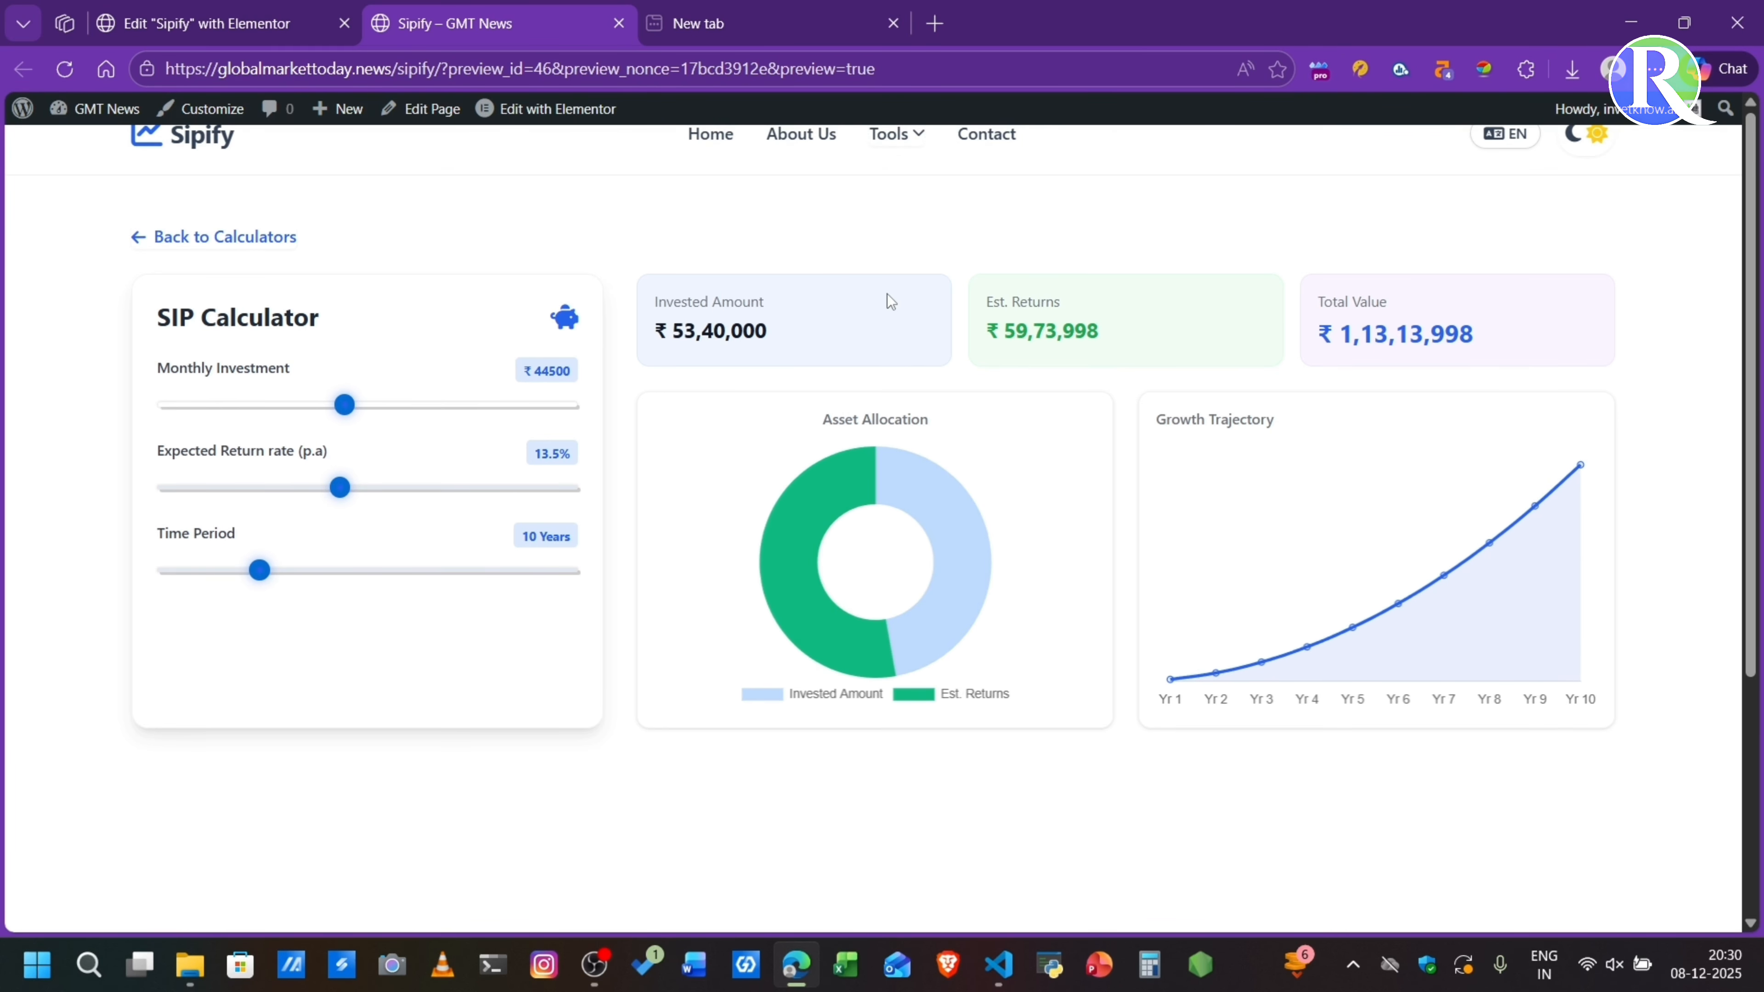
pyautogui.click(189, 239)
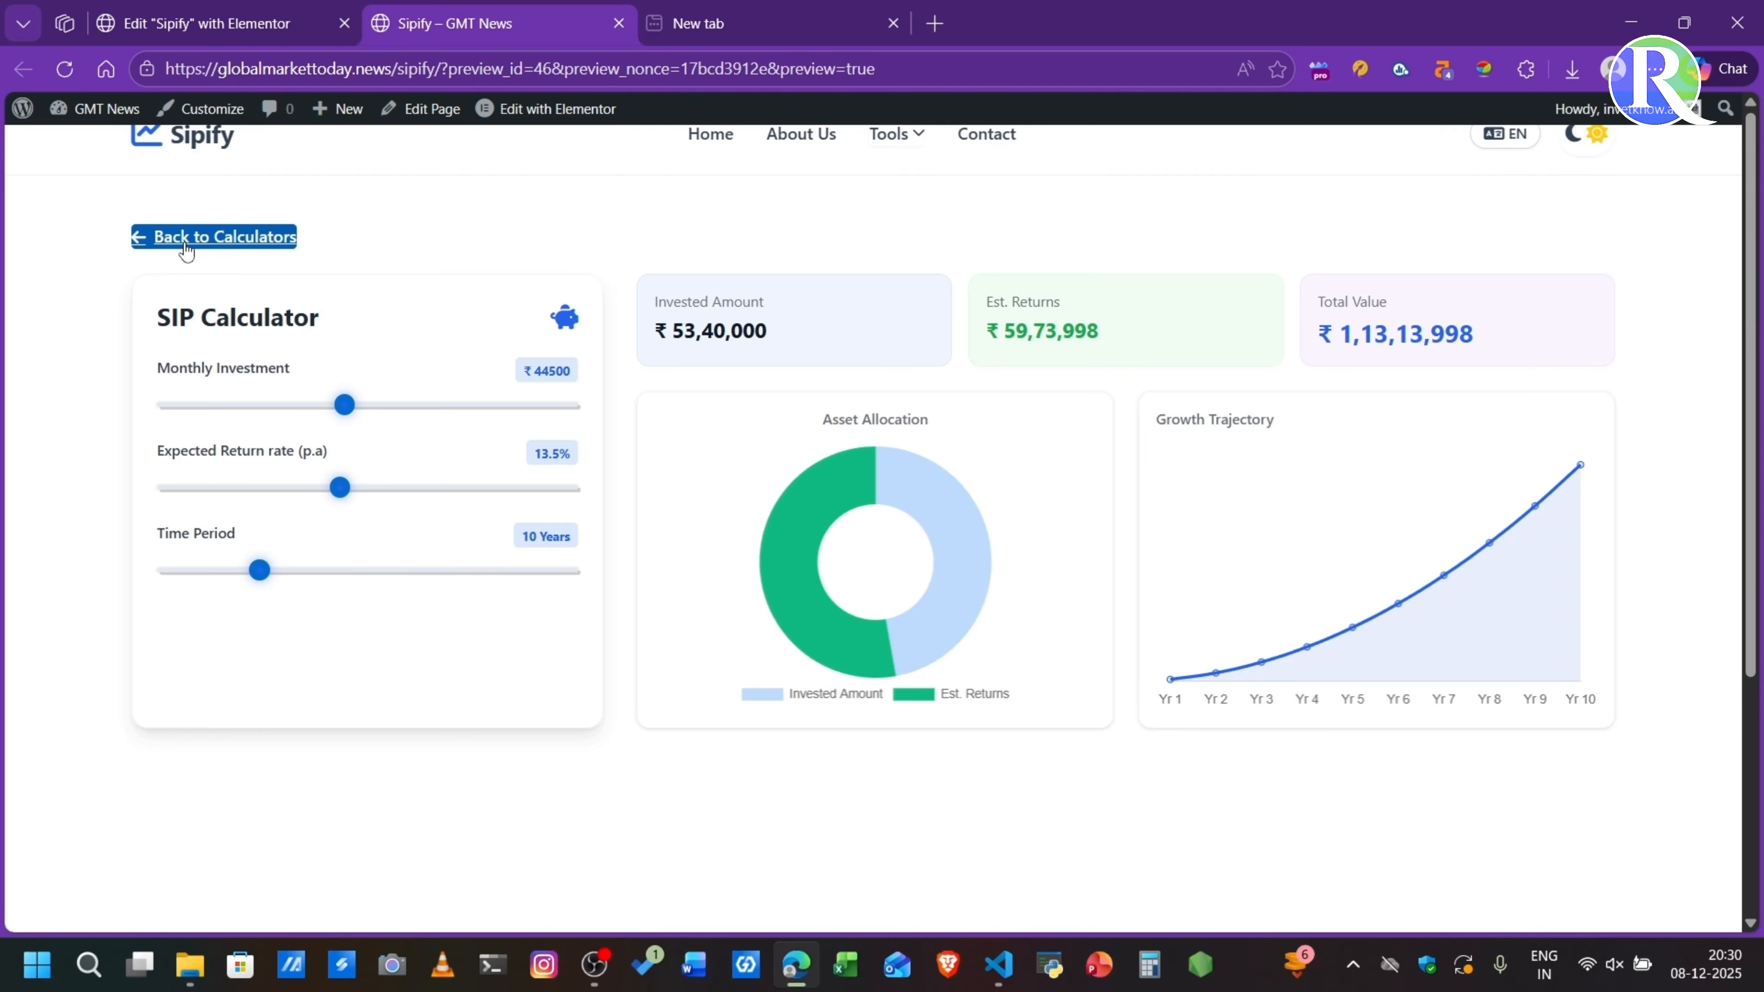
# - Test the Lumpsum Calculator with a total investment of ₹4475000 and return to the calculator list
pyautogui.click(690, 534)
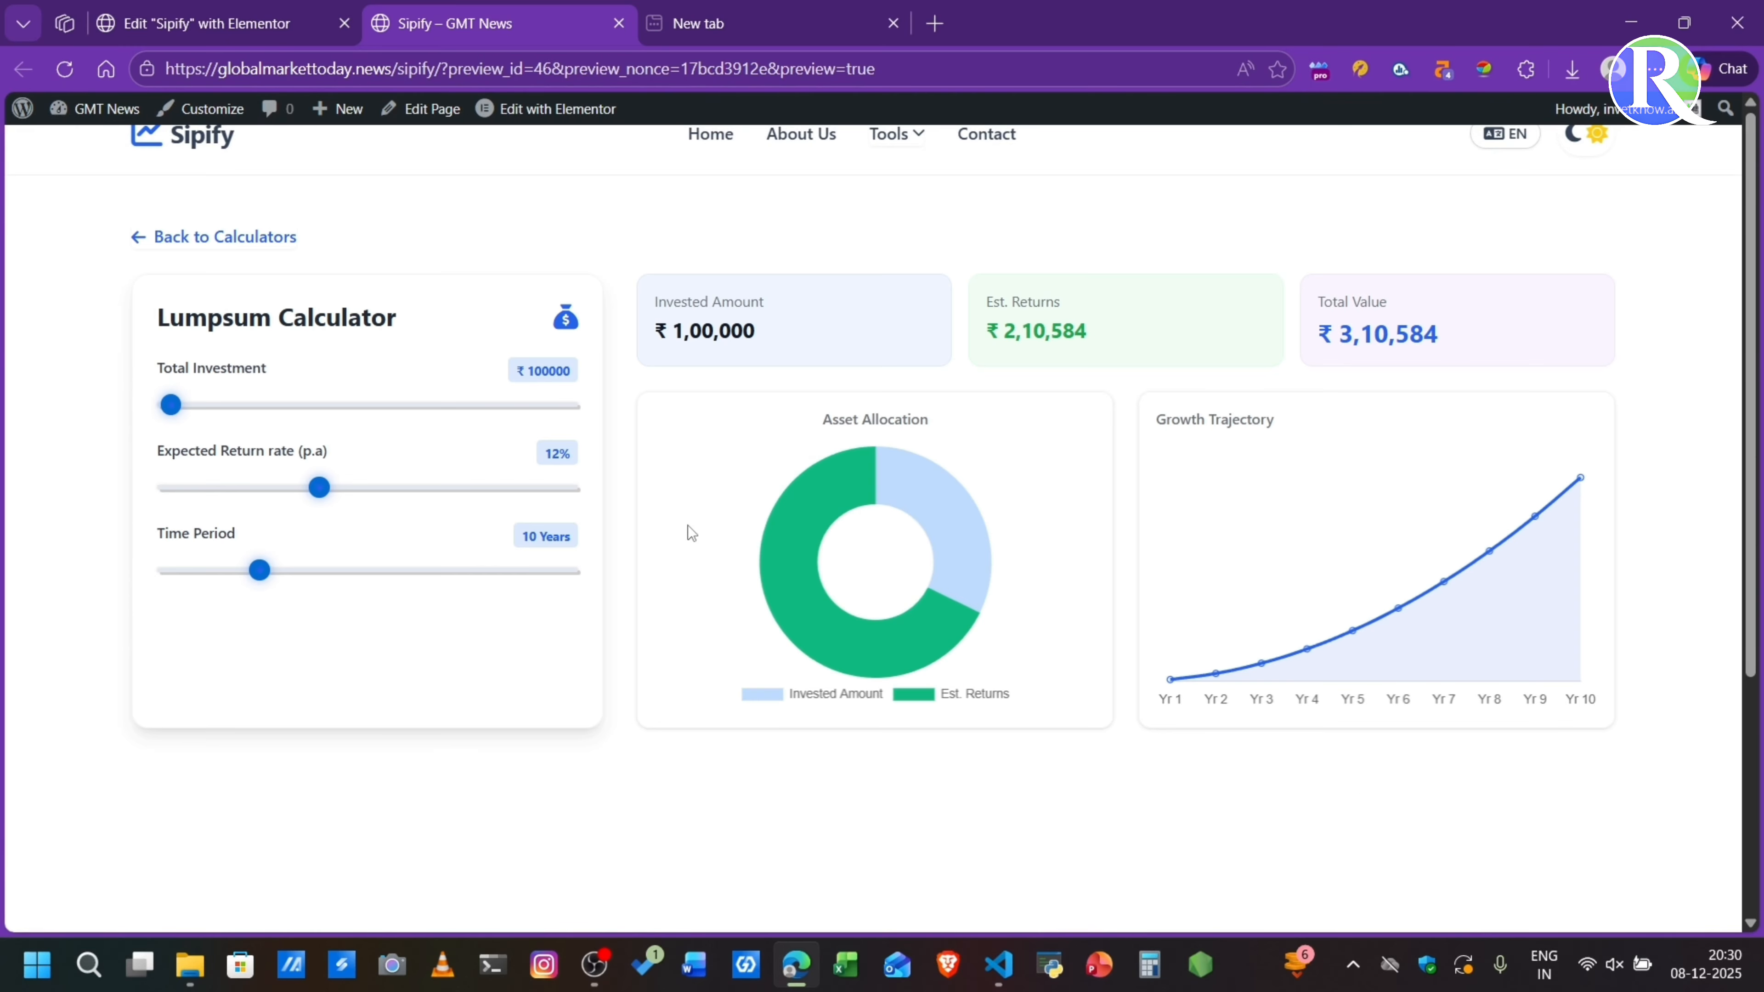
pyautogui.click(340, 405)
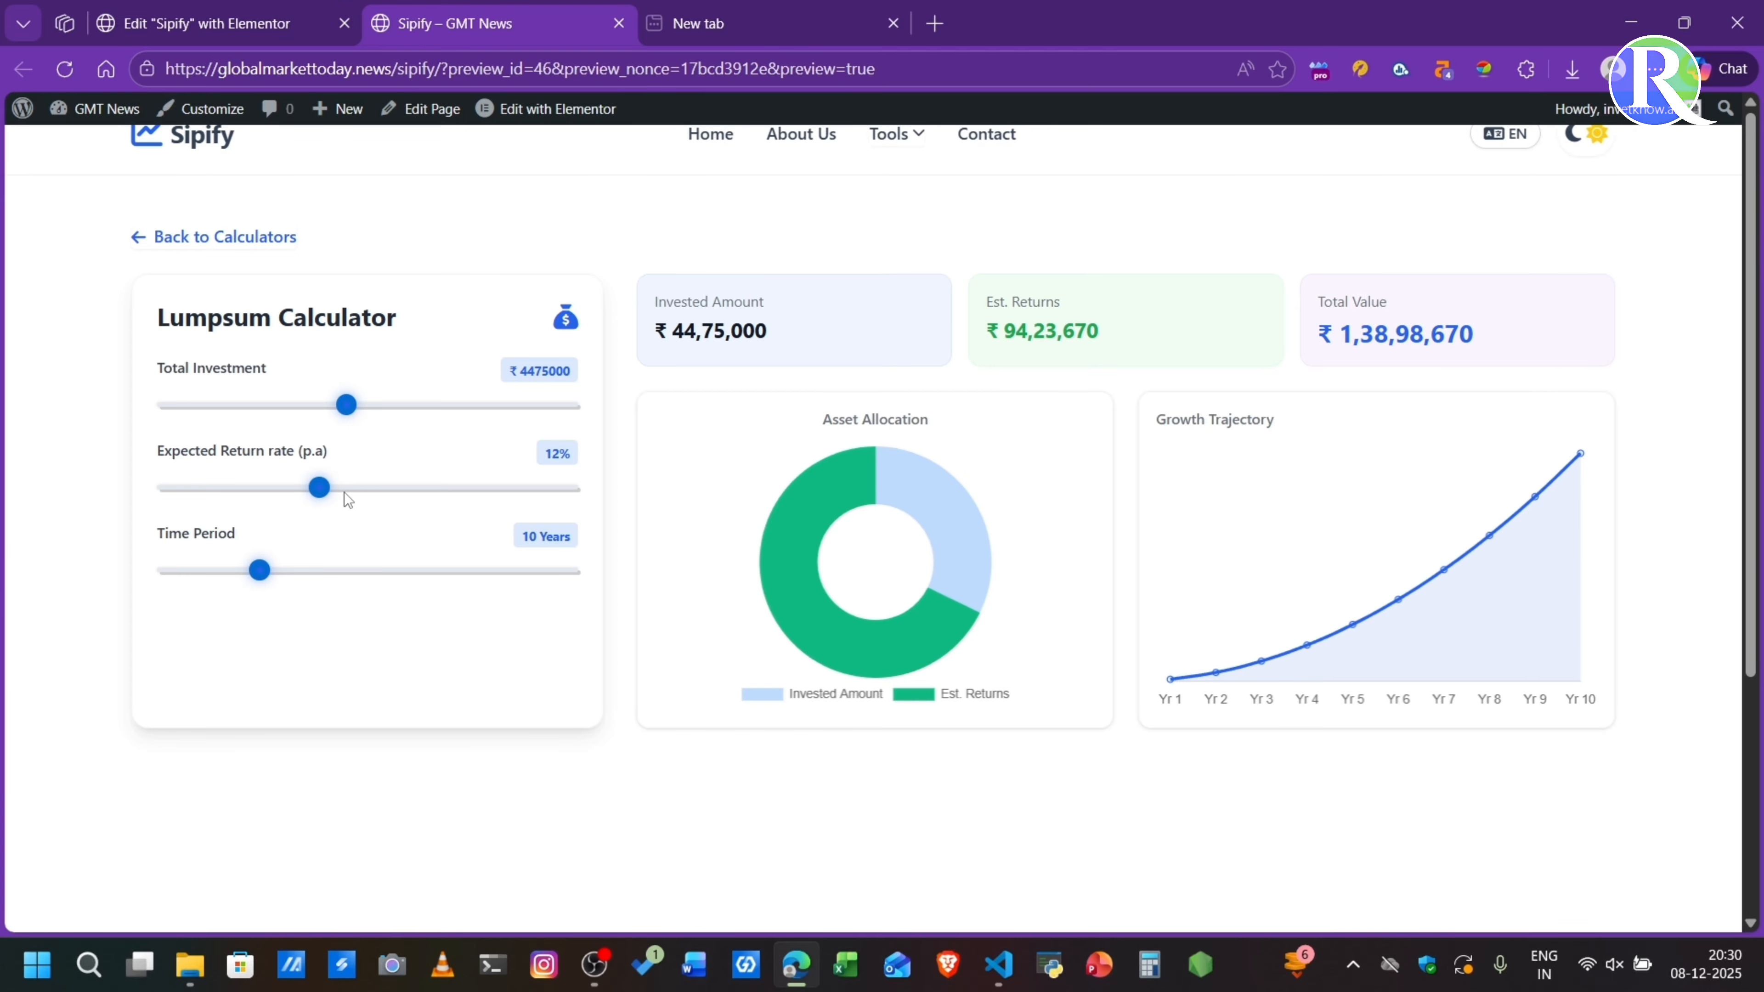
pyautogui.click(181, 240)
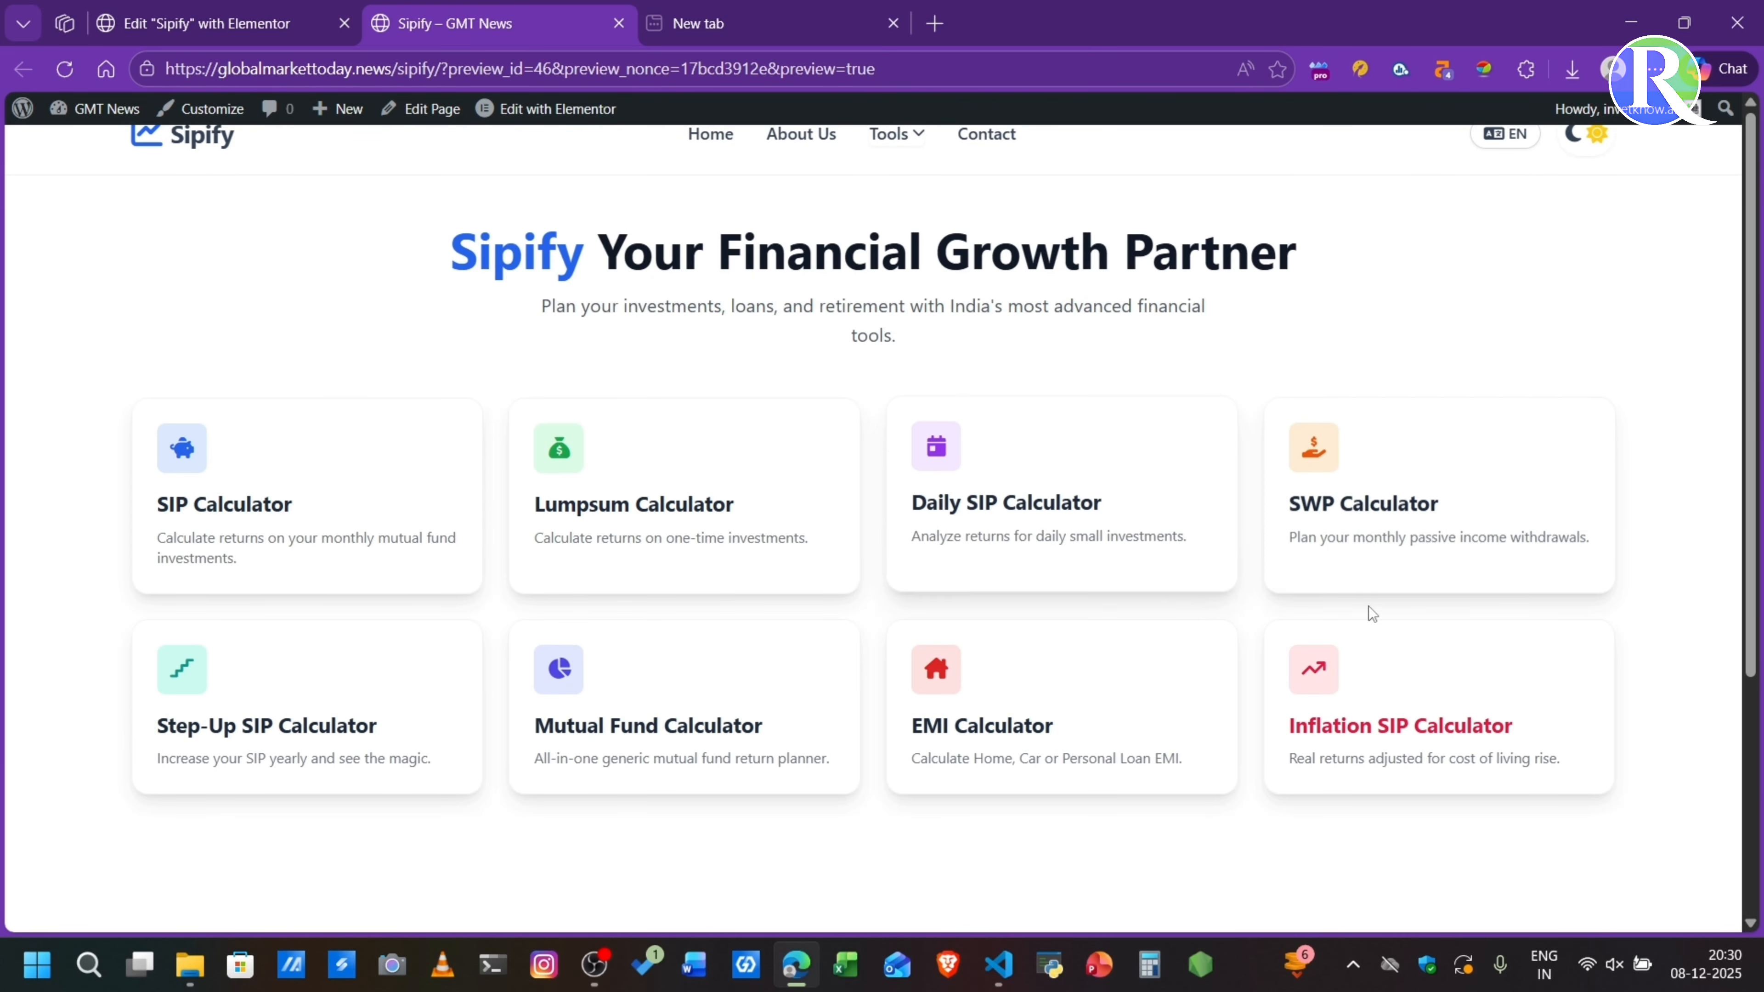
# - Test the SWP Calculator with a total investment of ₹32870000 and a monthly withdrawal of ₹162500, and return to the calculator list
pyautogui.click(1390, 515)
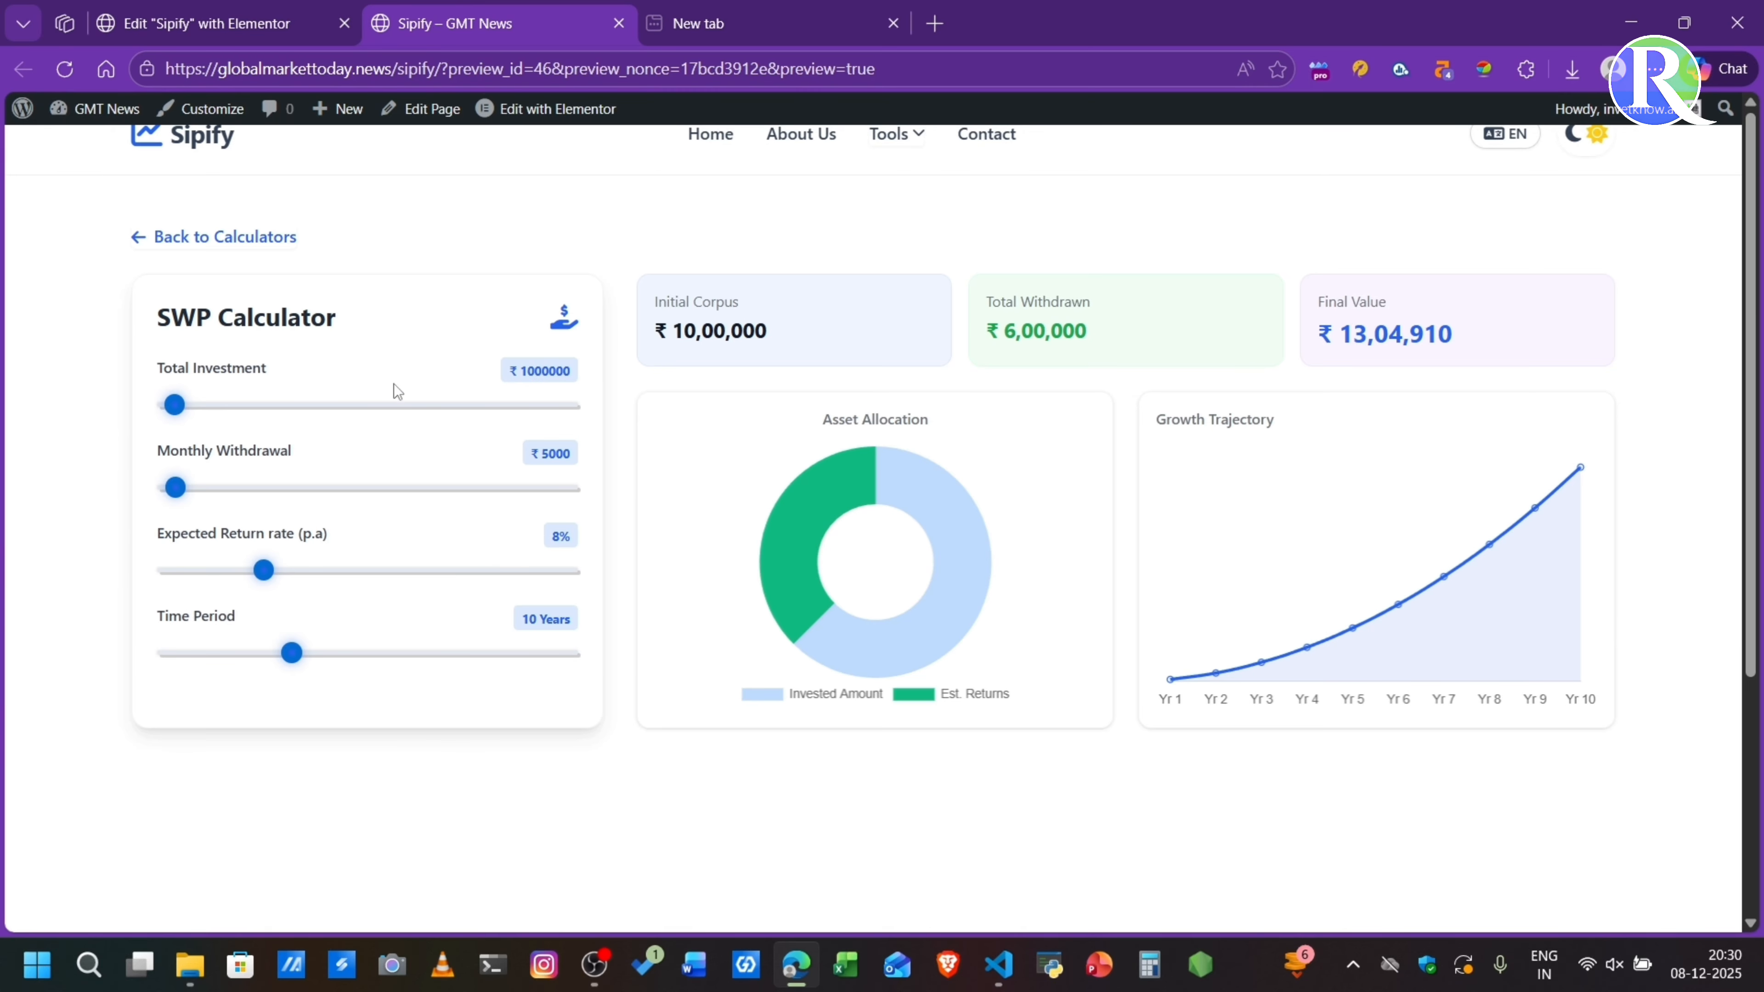
pyautogui.moveTo(311, 417); pyautogui.dragTo(430, 416)
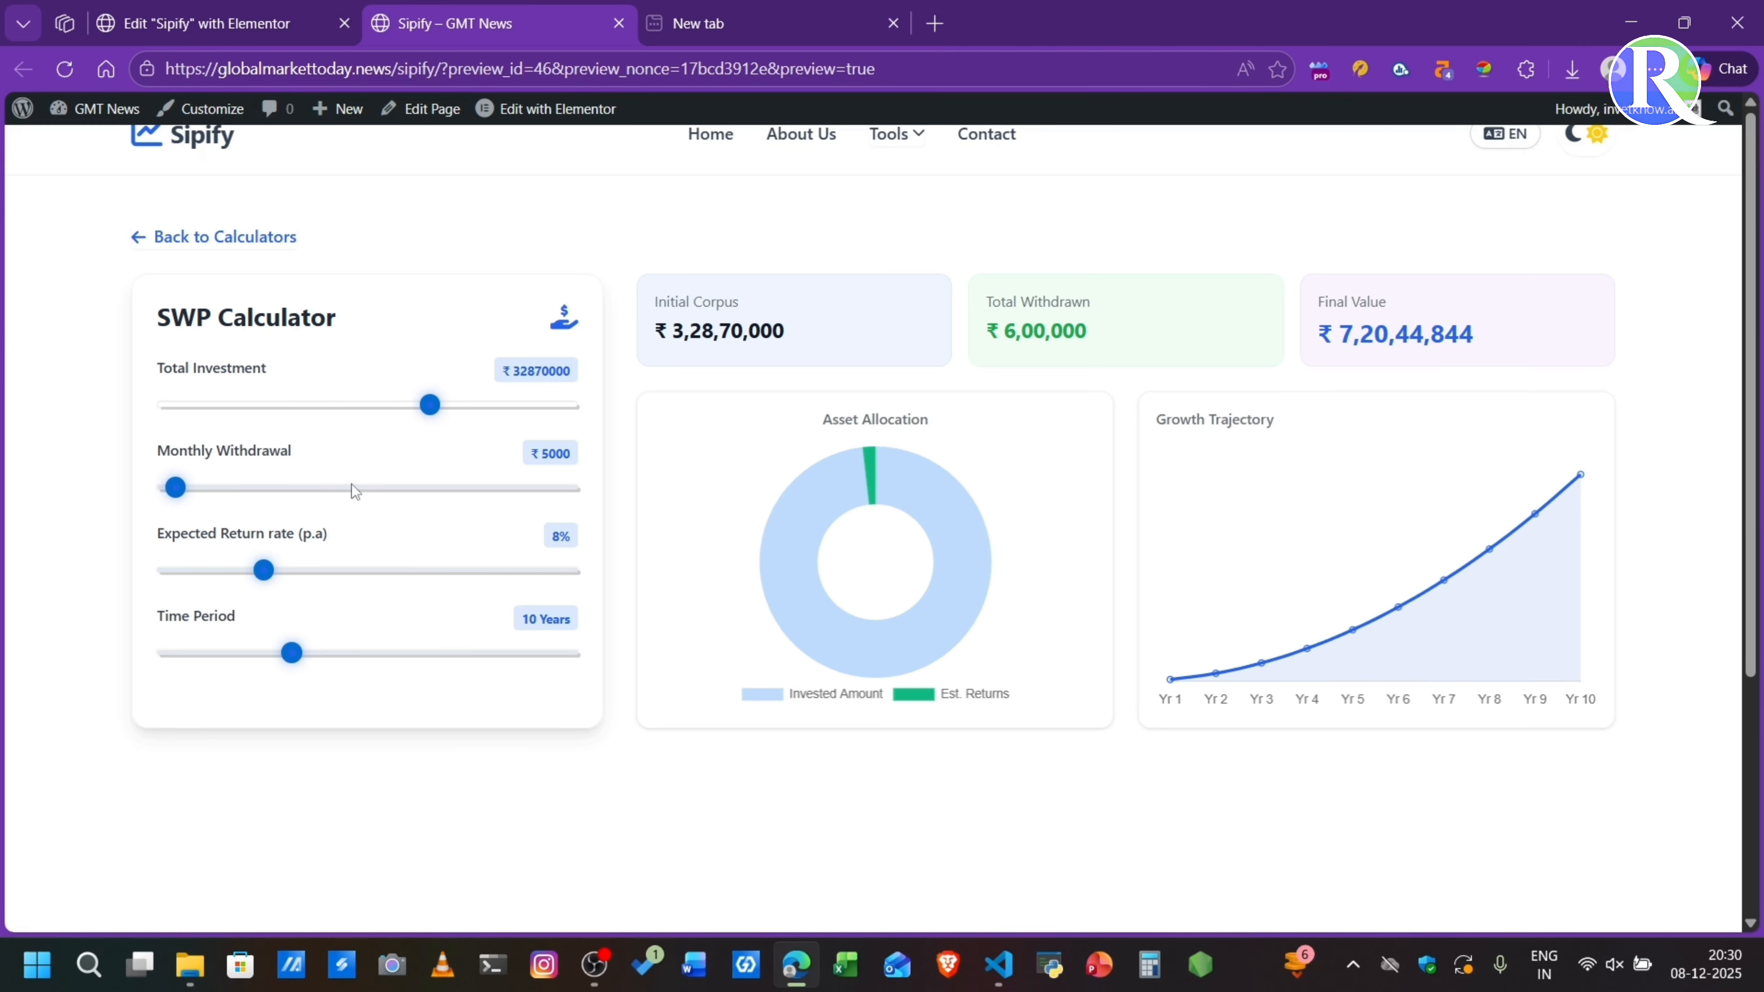
pyautogui.moveTo(337, 491); pyautogui.dragTo(492, 501)
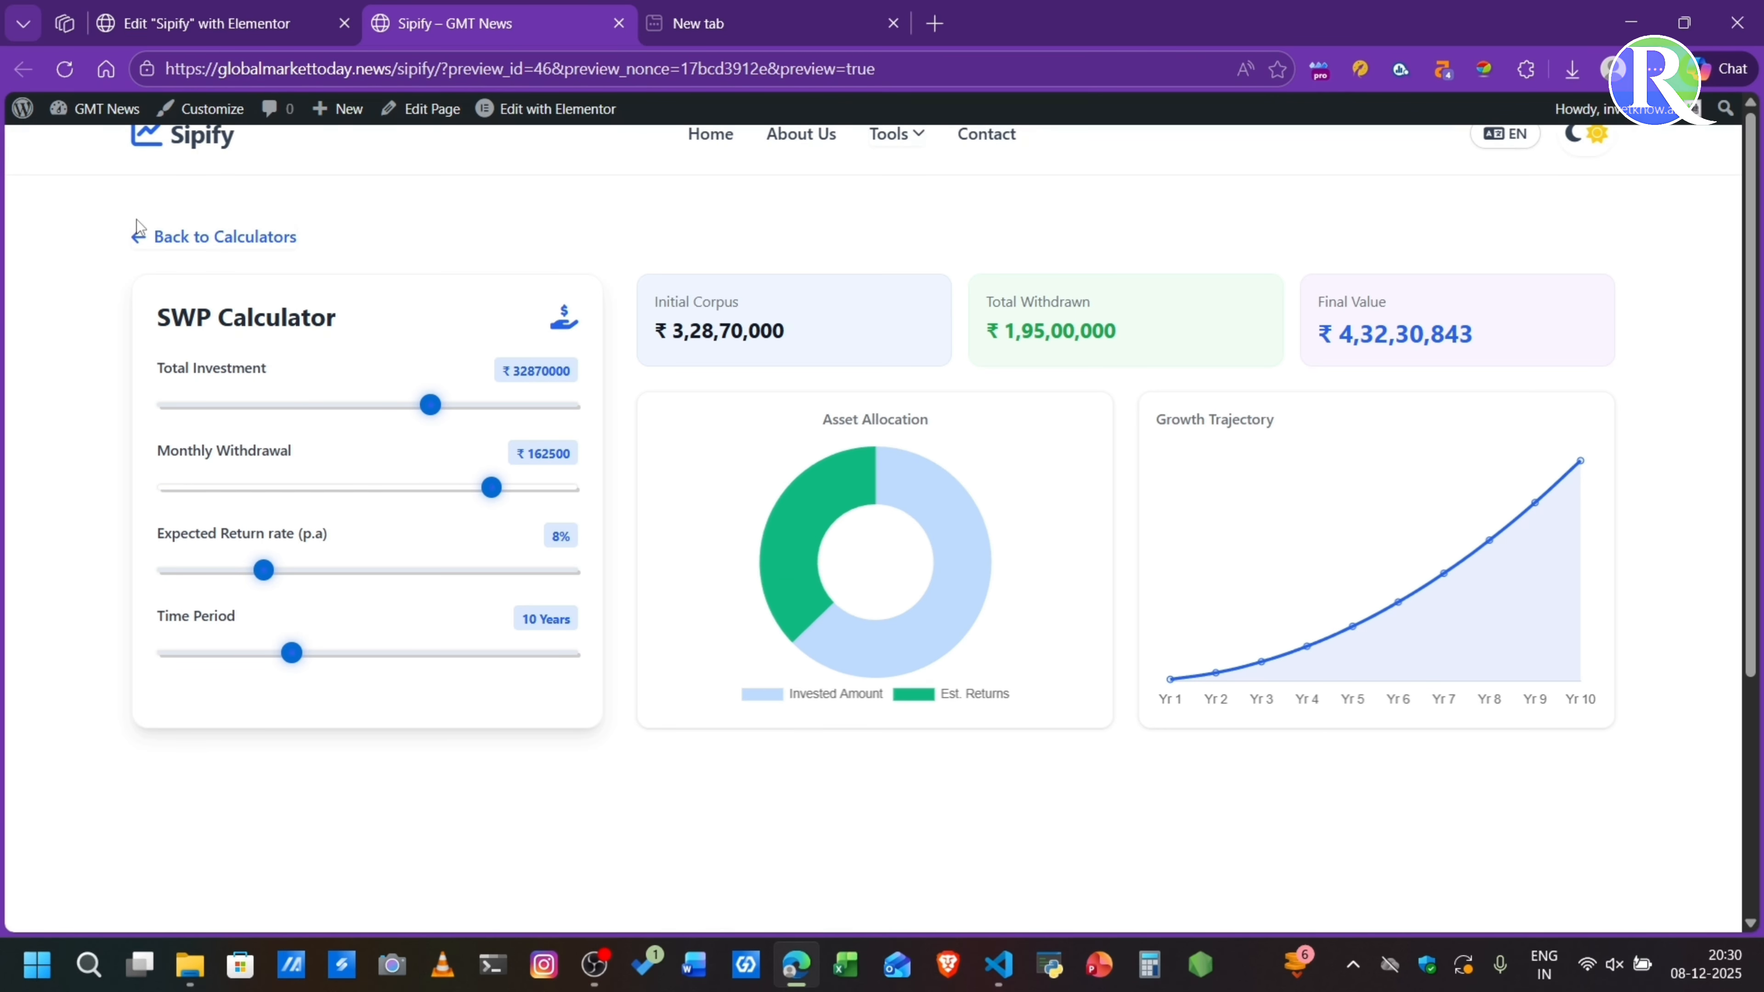
pyautogui.click(138, 237)
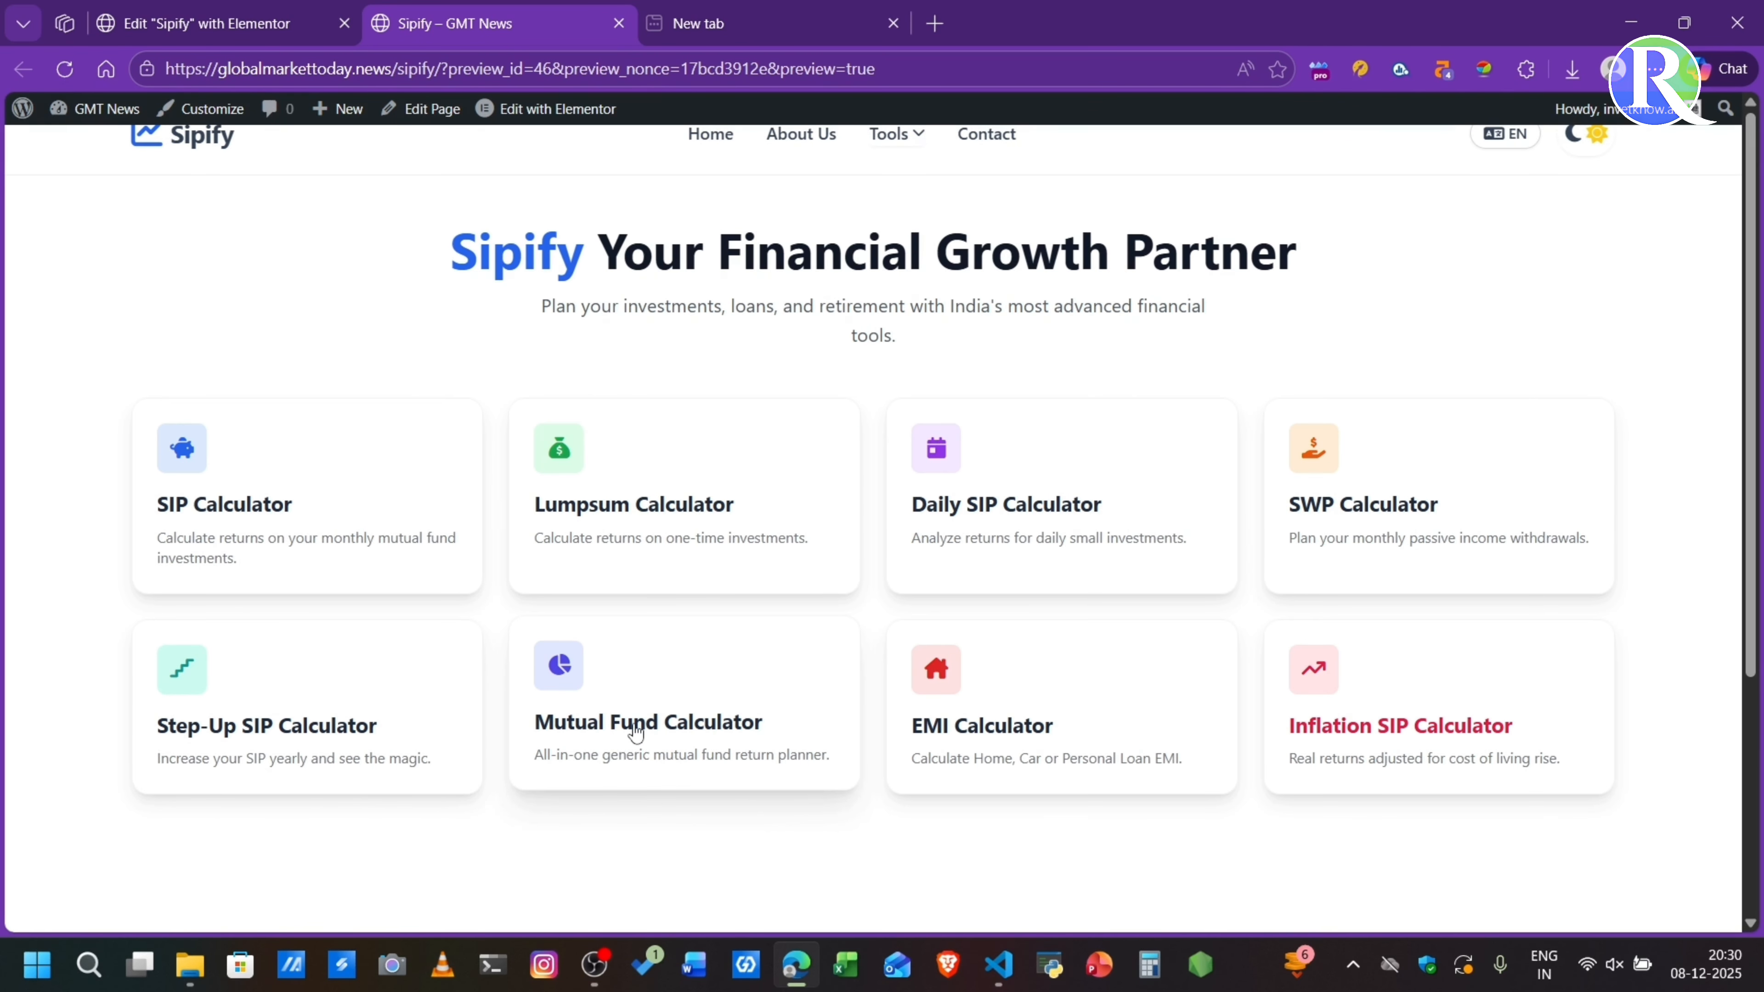
# - Try the expected return rate setting in the Mutual Fund Calculator and reload the preview to the calculator list
pyautogui.click(568, 726)
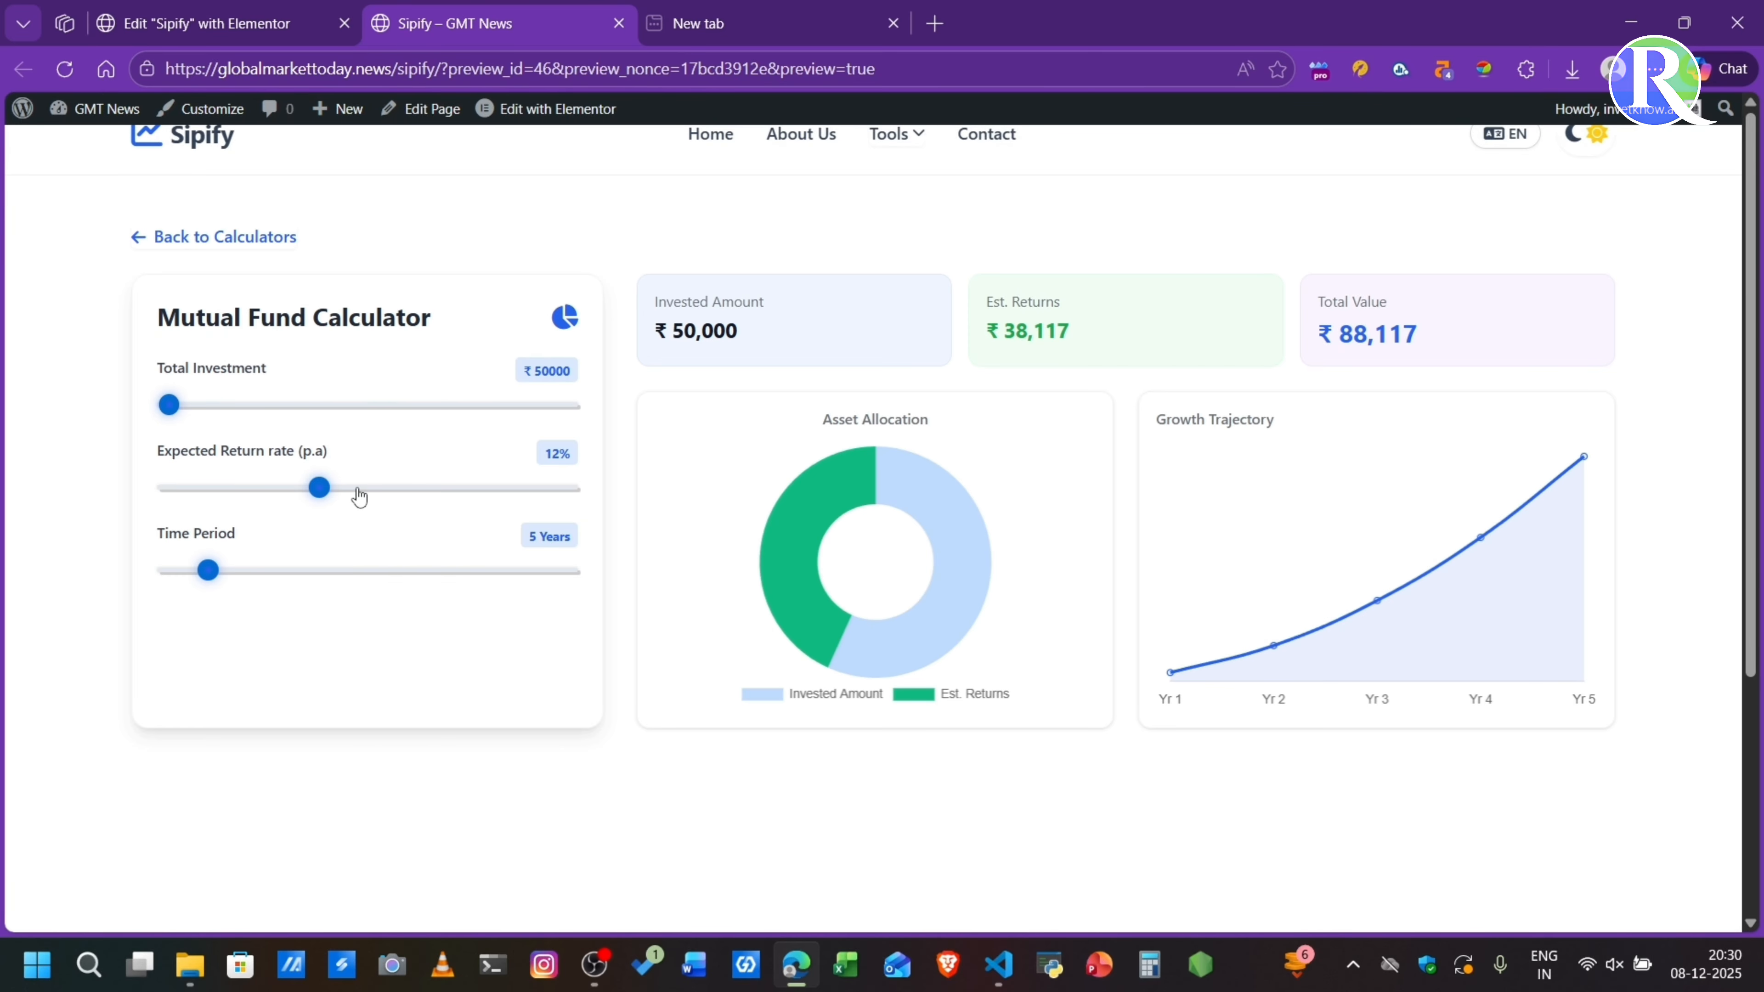
pyautogui.moveTo(357, 489); pyautogui.dragTo(333, 464)
pyautogui.hotkey('ctrl', 'r')
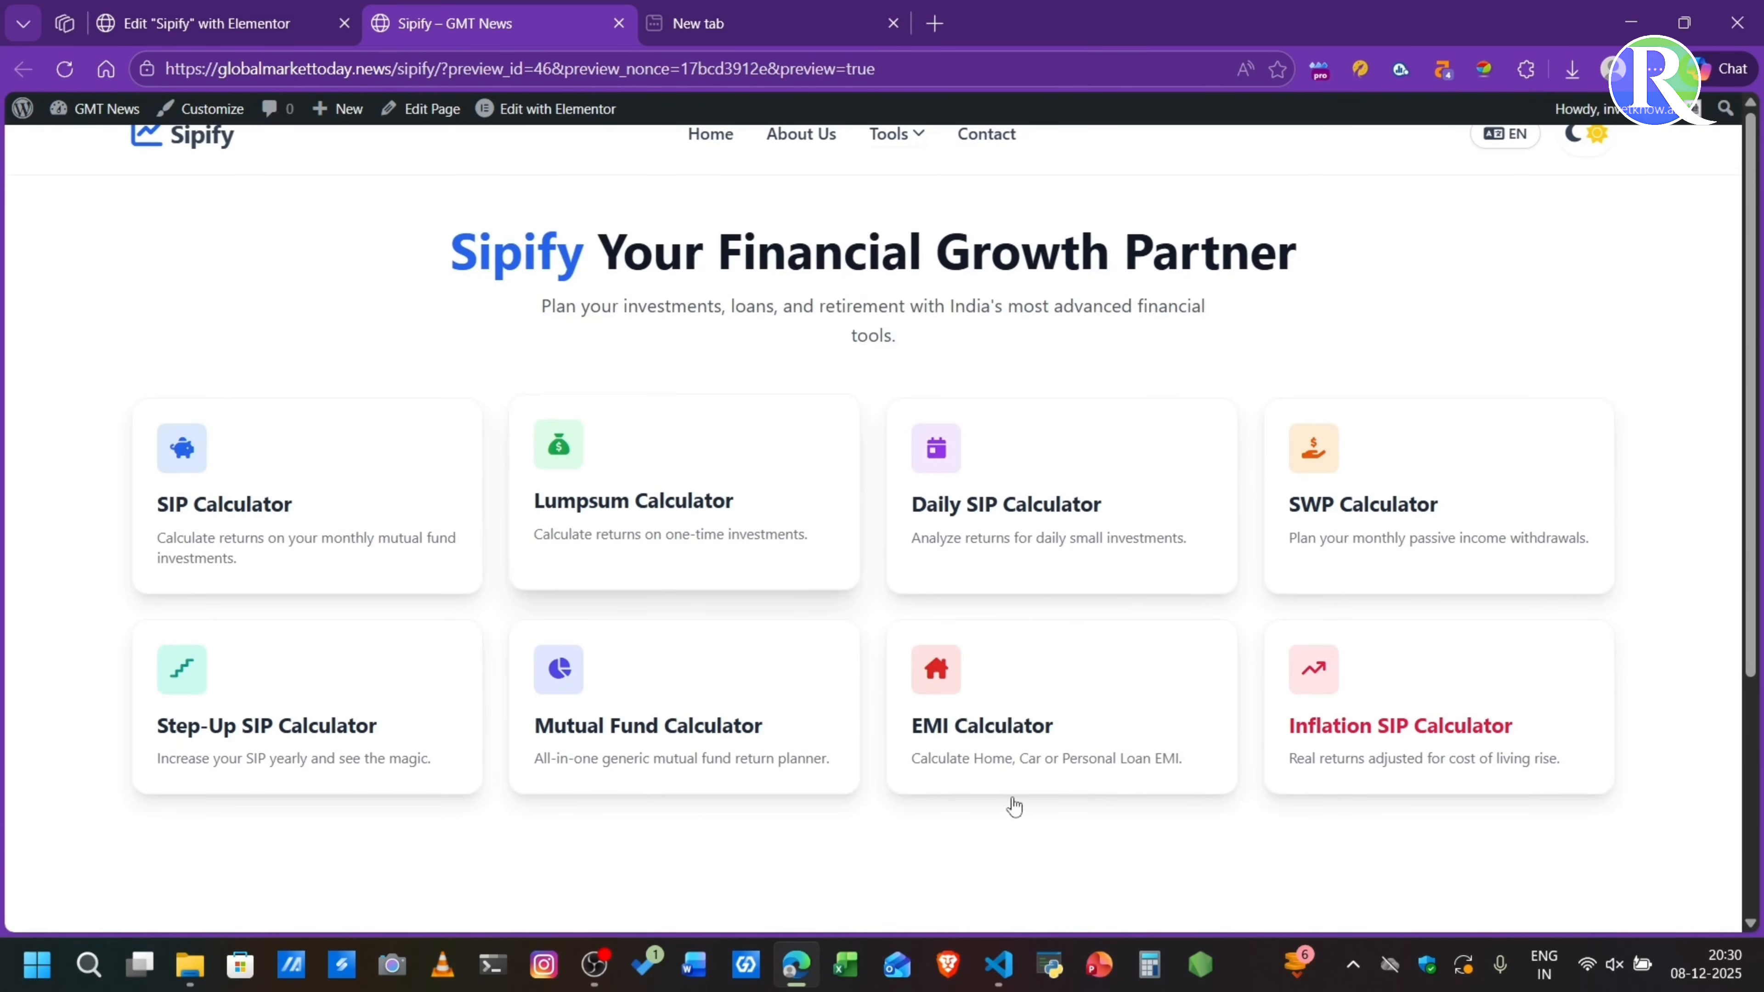
# - Test the Inflation SIP Calculator with a ₹28000 monthly investment and 11.2% inflation rate, and return to the calculator list
pyautogui.scroll(-3, 918, 780)
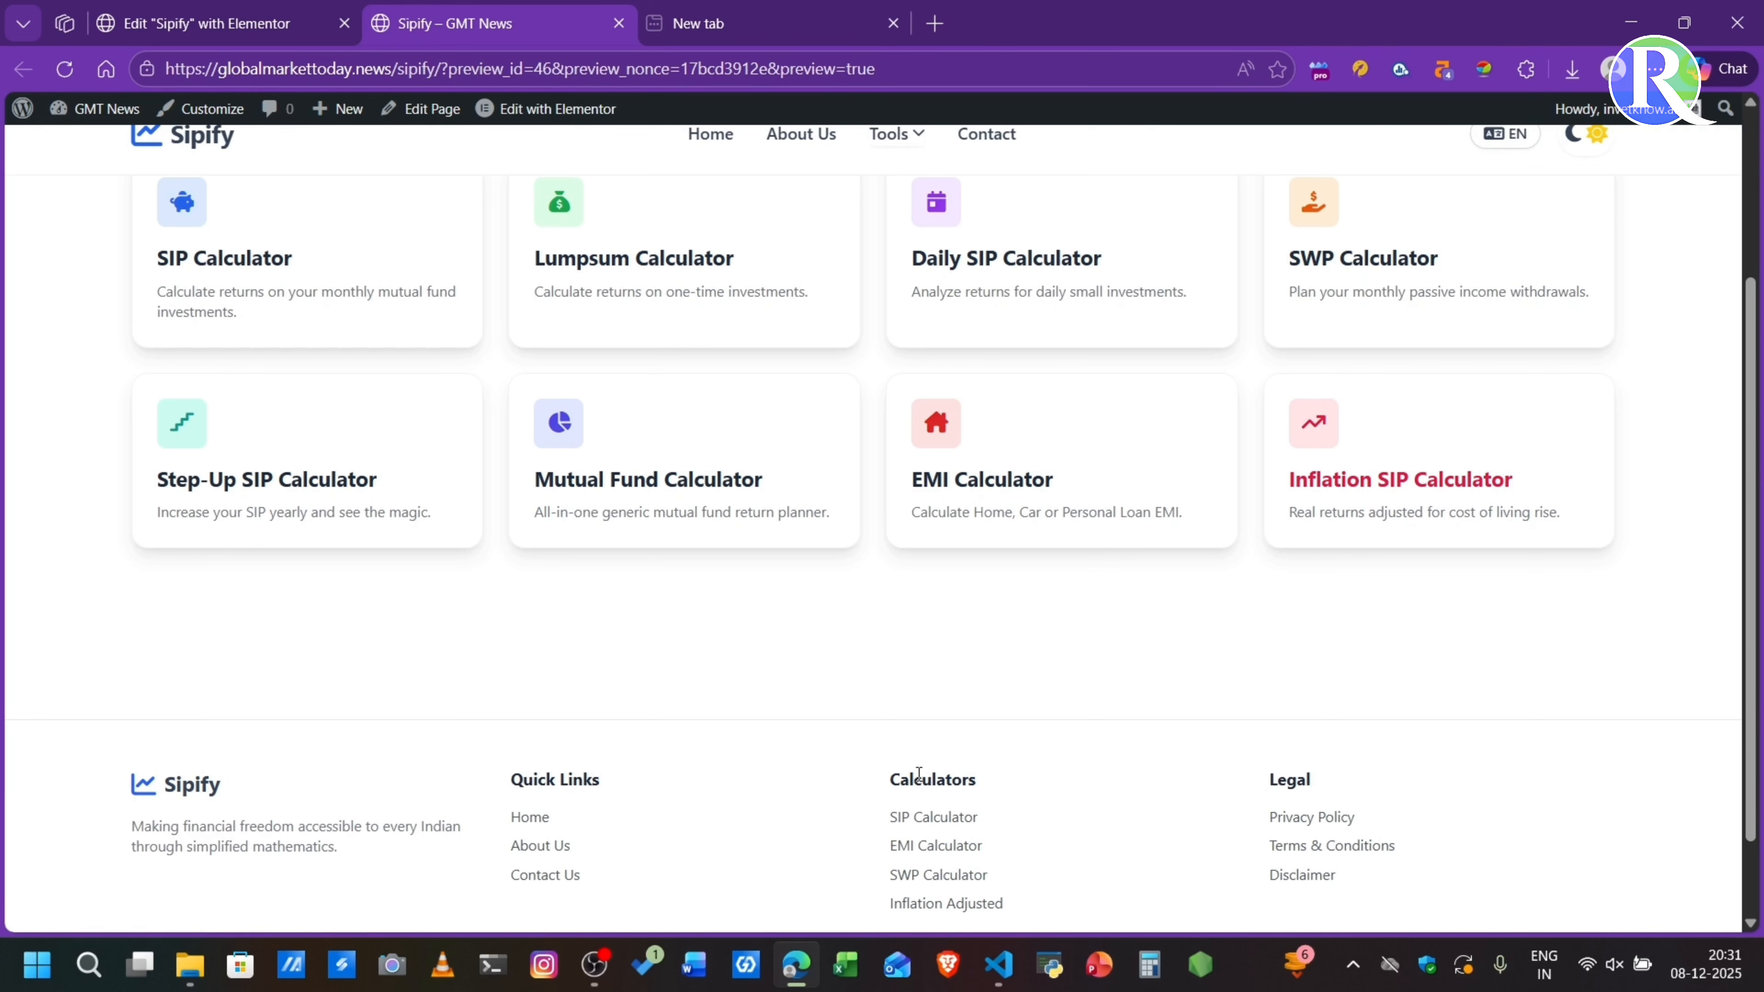
pyautogui.scroll(-1, 1048, 812)
pyautogui.scroll(5, 1047, 812)
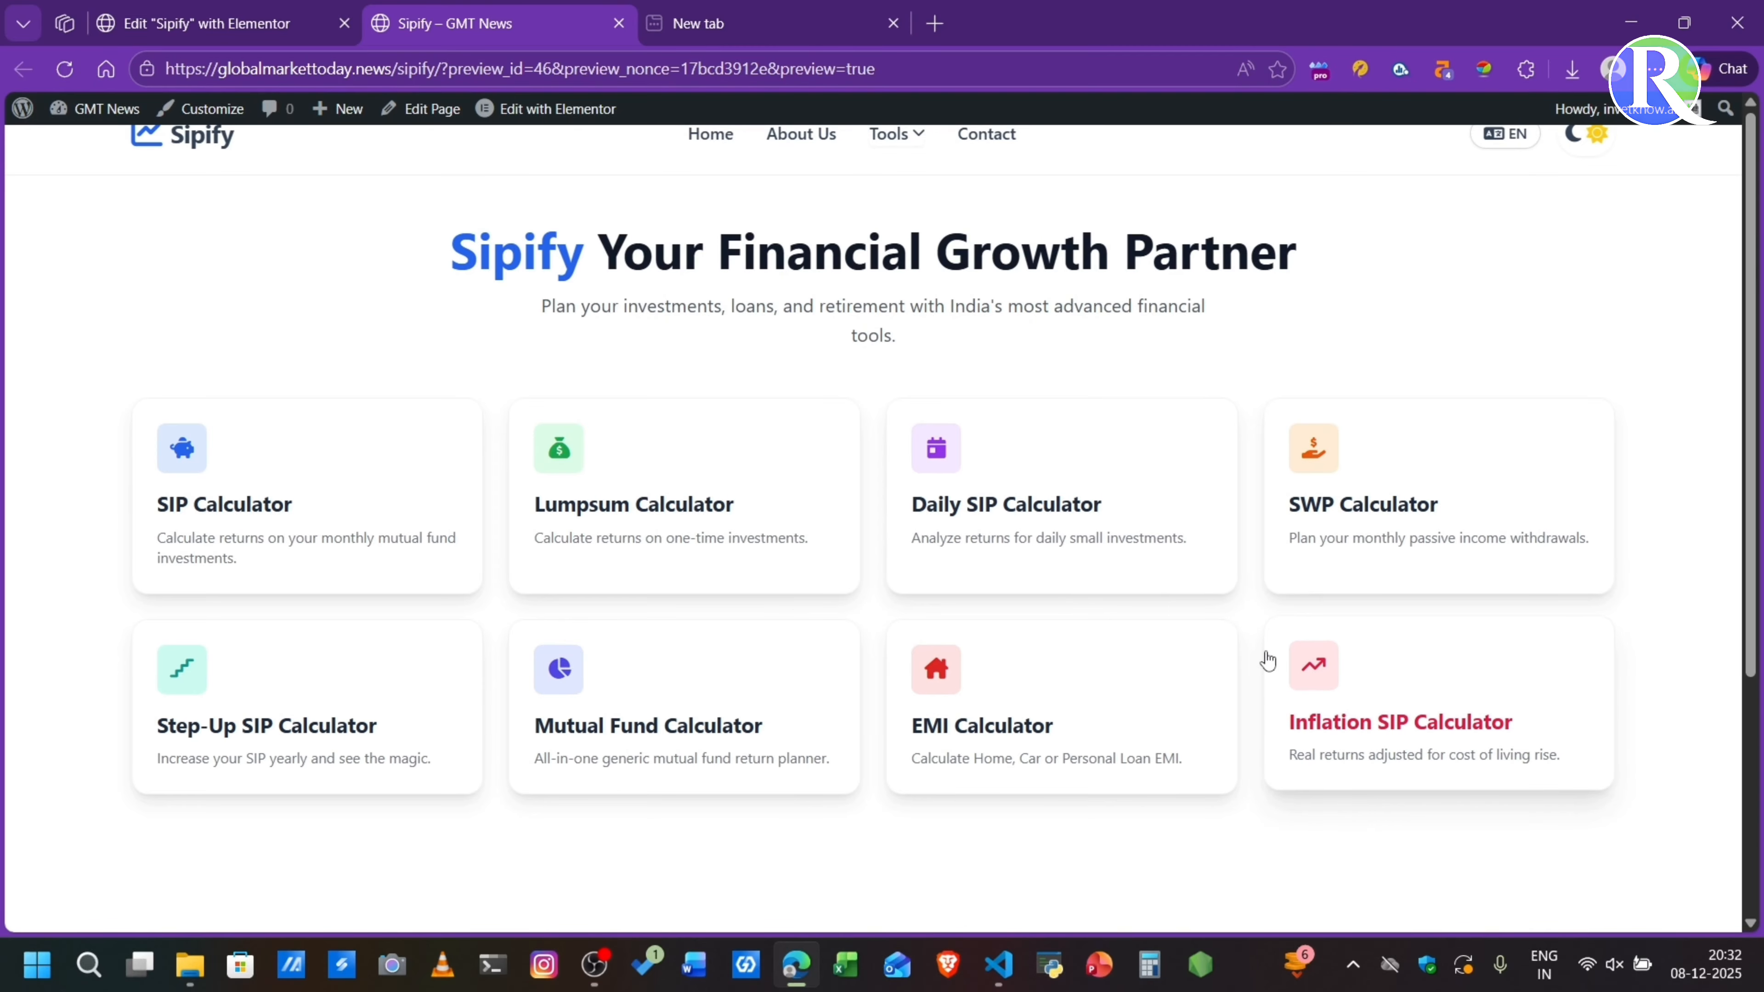
pyautogui.click(1416, 730)
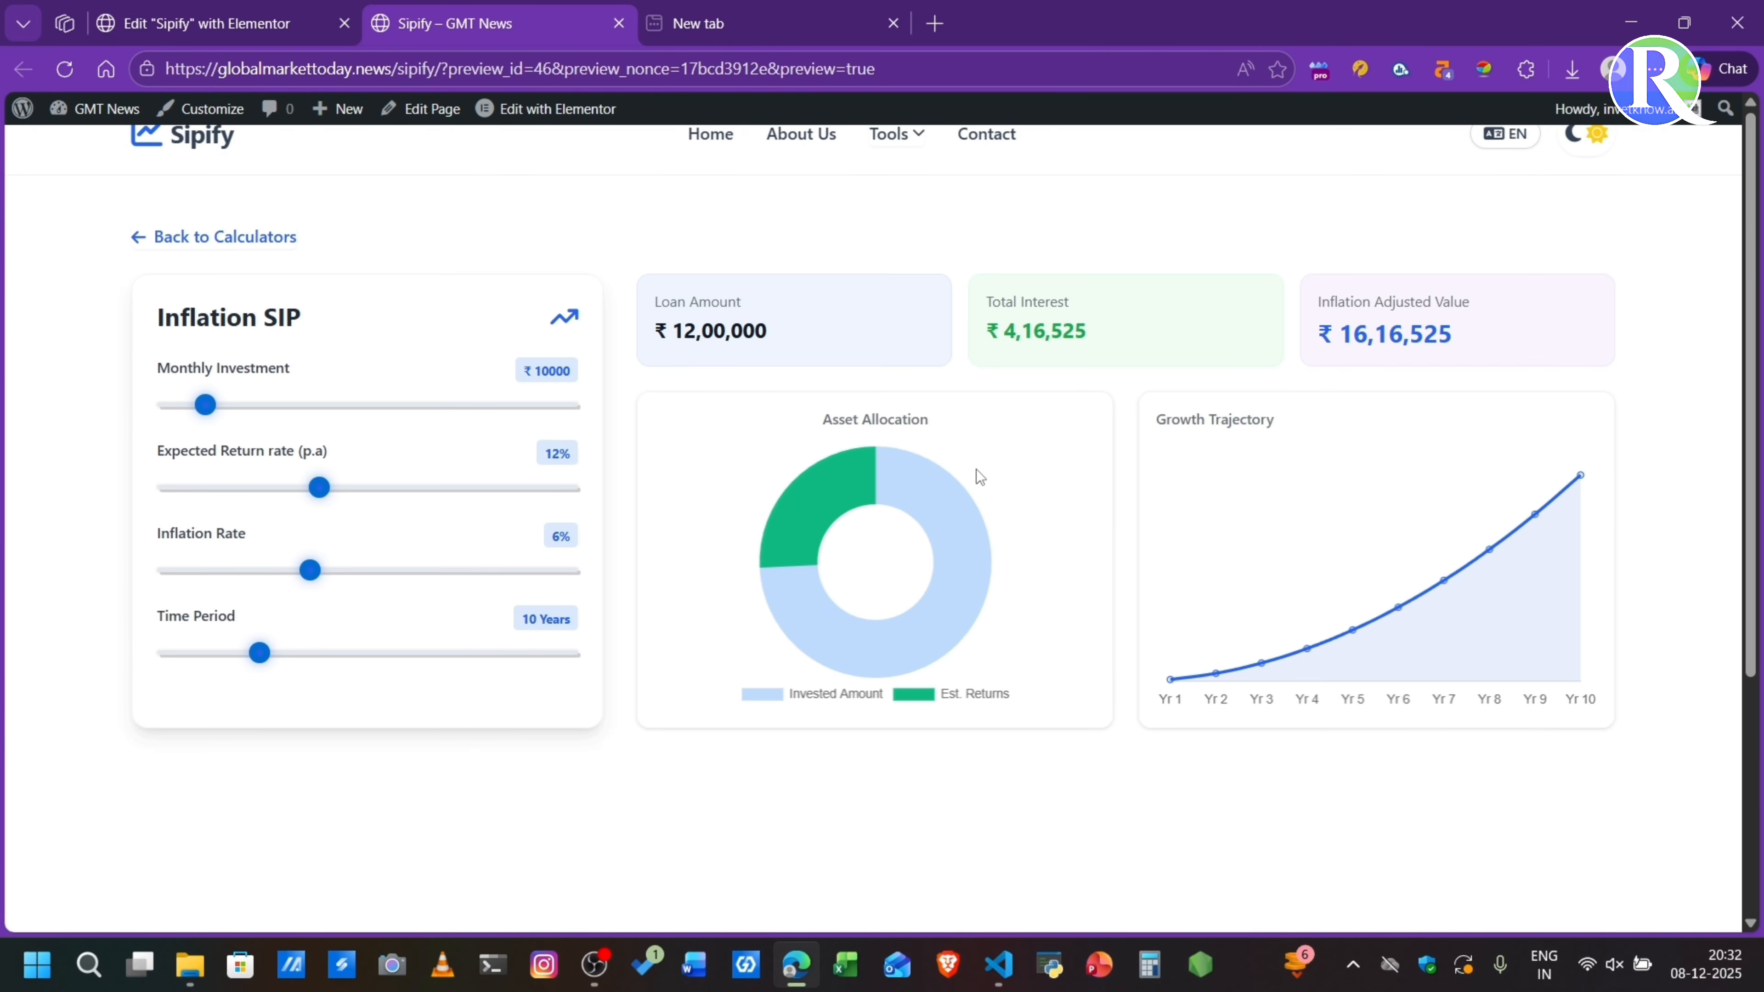
pyautogui.click(278, 407)
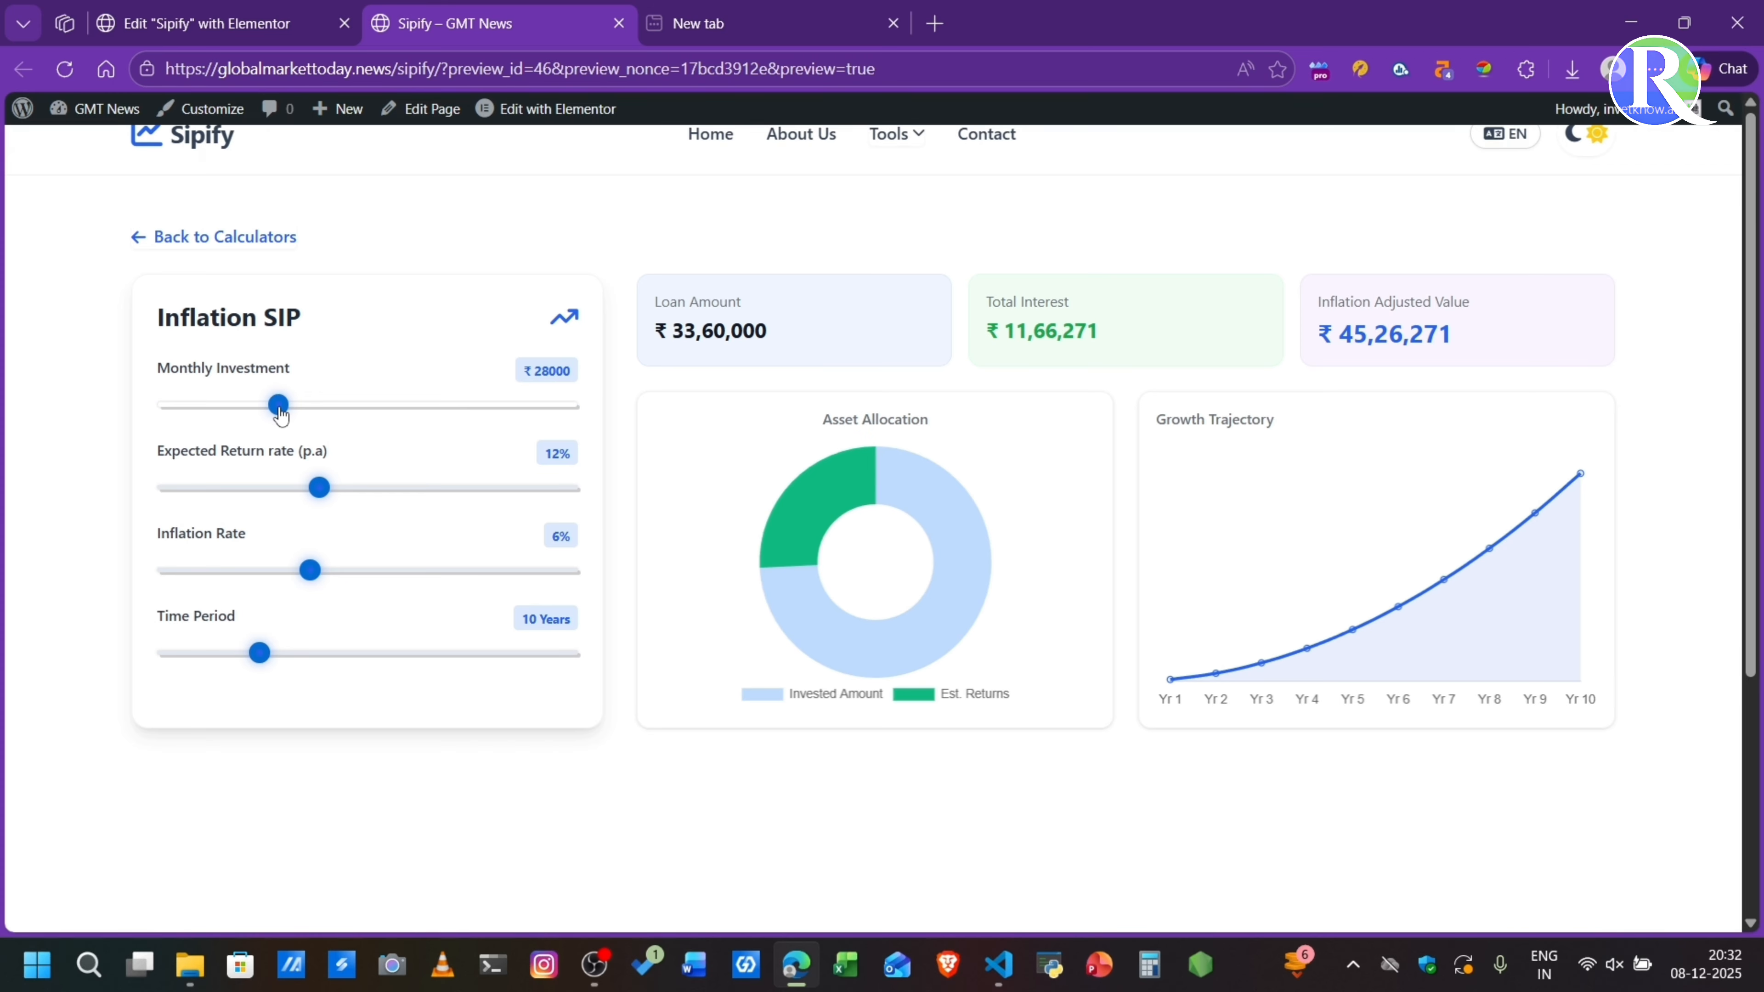
pyautogui.moveTo(310, 571); pyautogui.dragTo(428, 586)
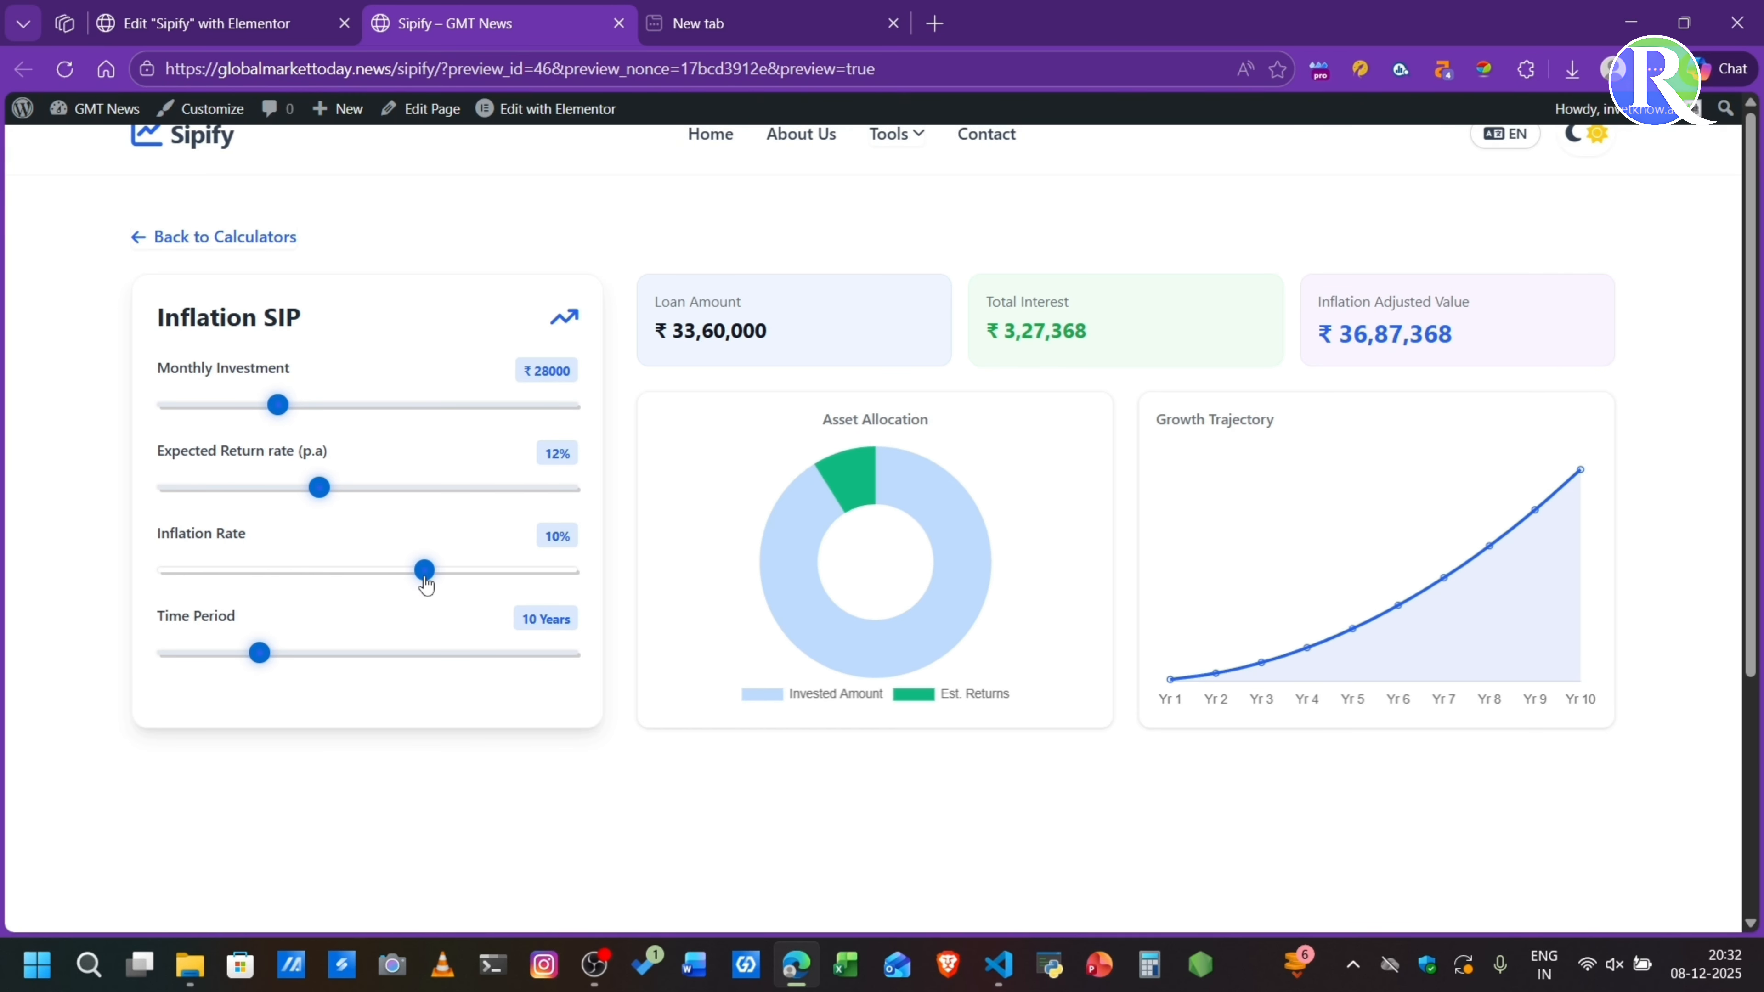
pyautogui.moveTo(426, 586); pyautogui.dragTo(459, 571)
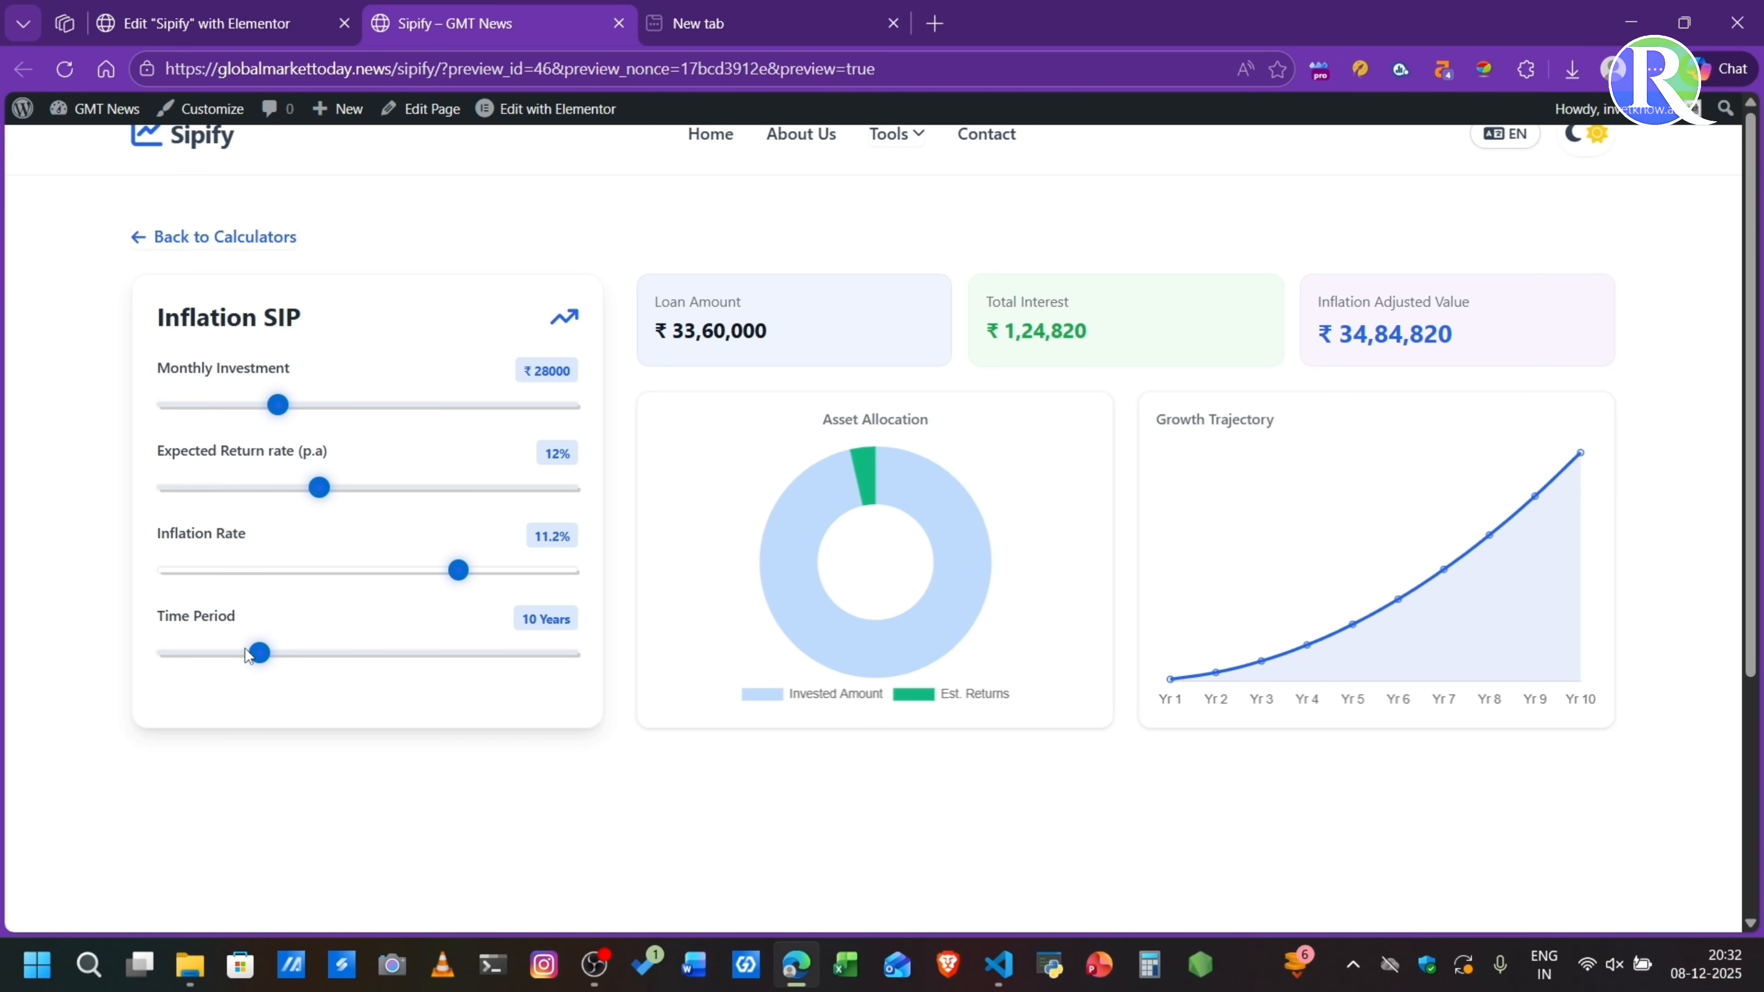
pyautogui.click(215, 237)
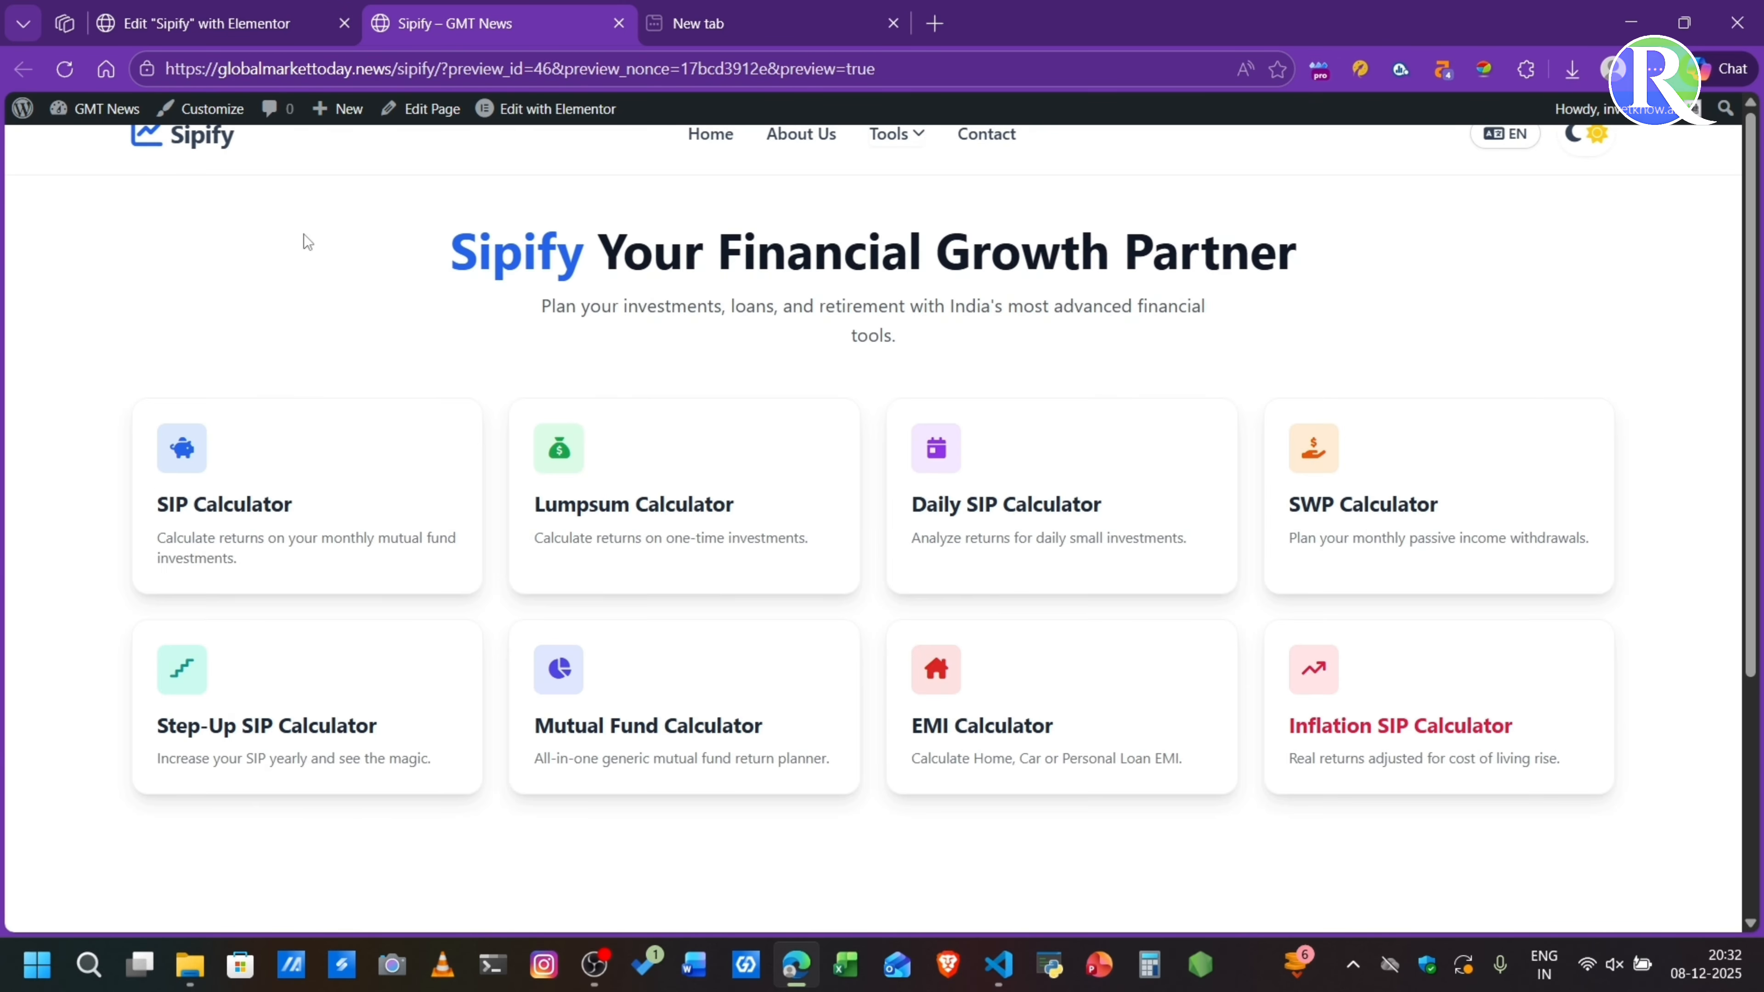
# - Check the About Us and Contact Us pages through the quick links in the preview's footer
pyautogui.tripleClick(555, 247)
pyautogui.click(271, 246)
pyautogui.scroll(-5, 544, 537)
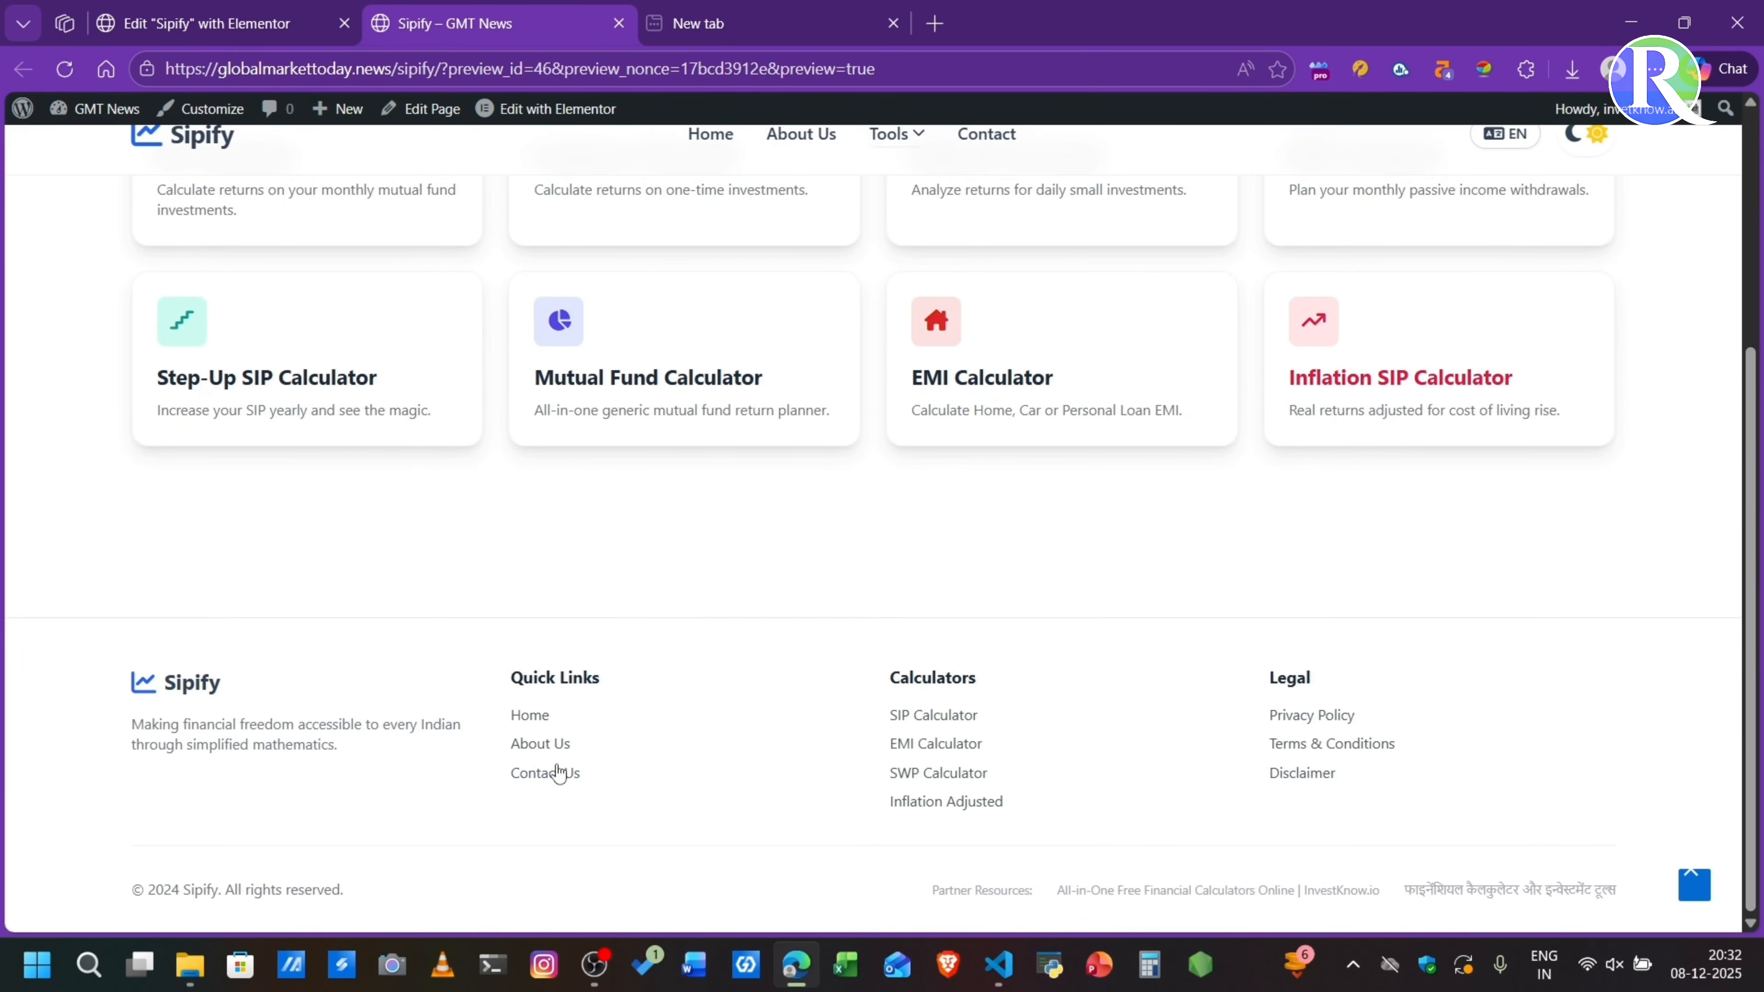
pyautogui.click(542, 746)
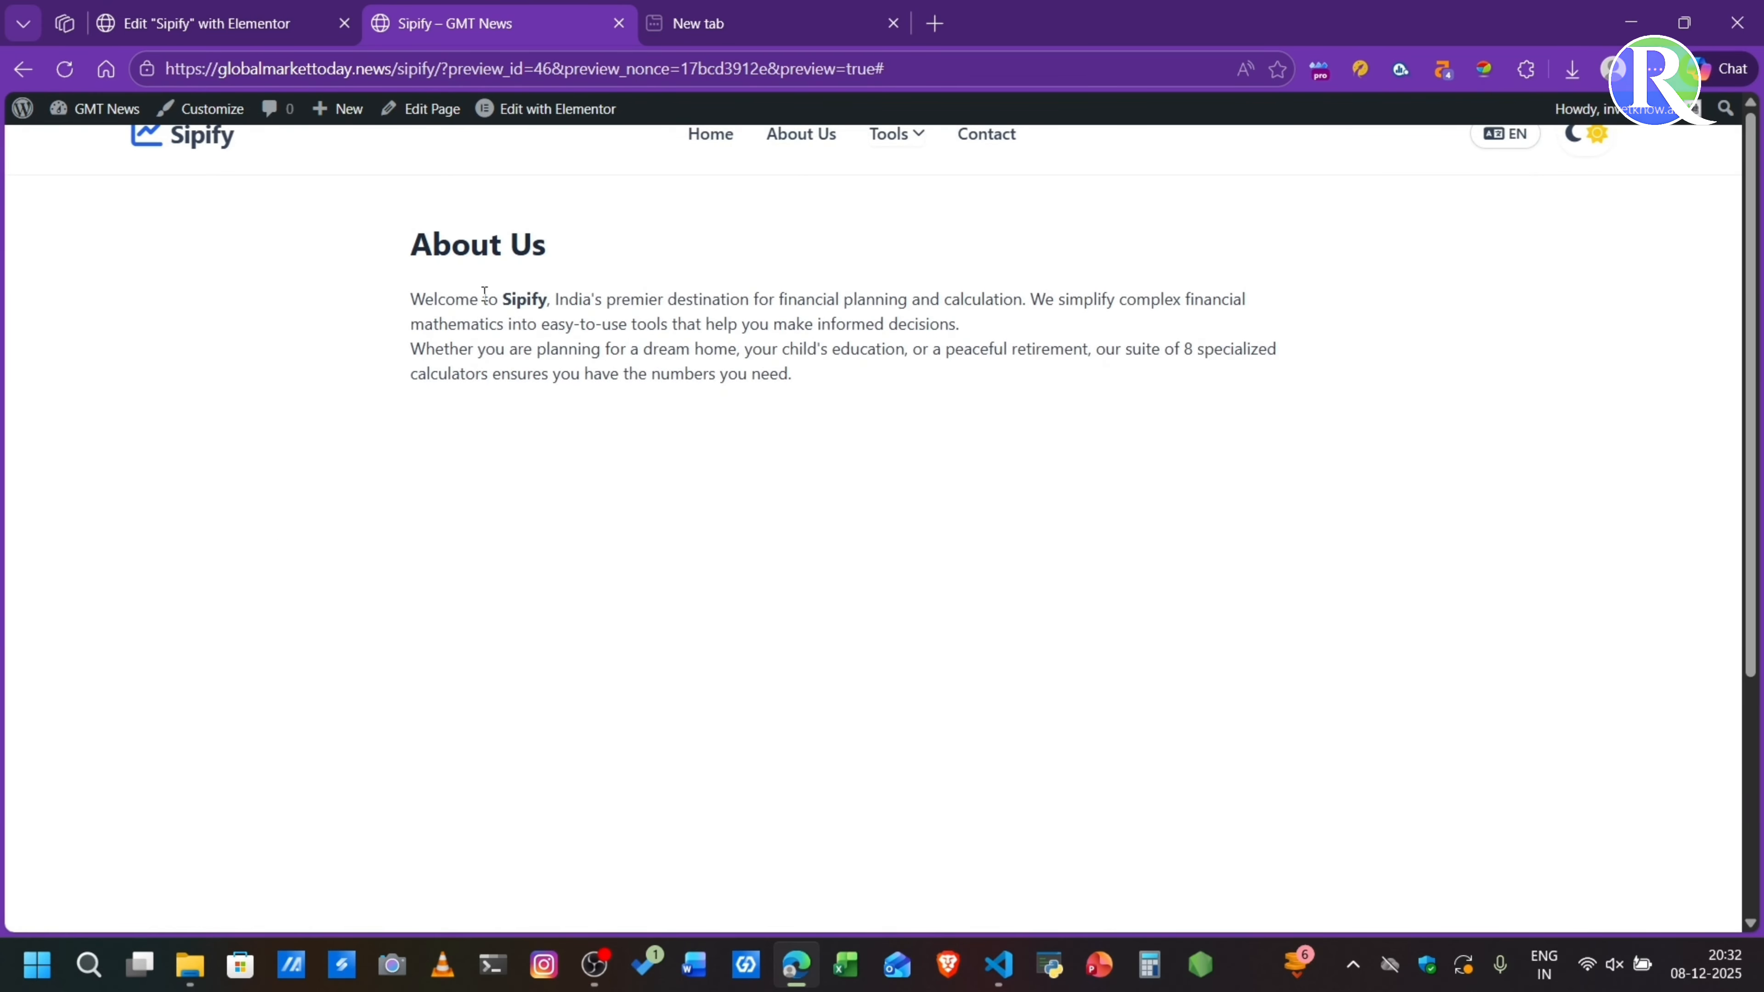
pyautogui.scroll(-5, 642, 350)
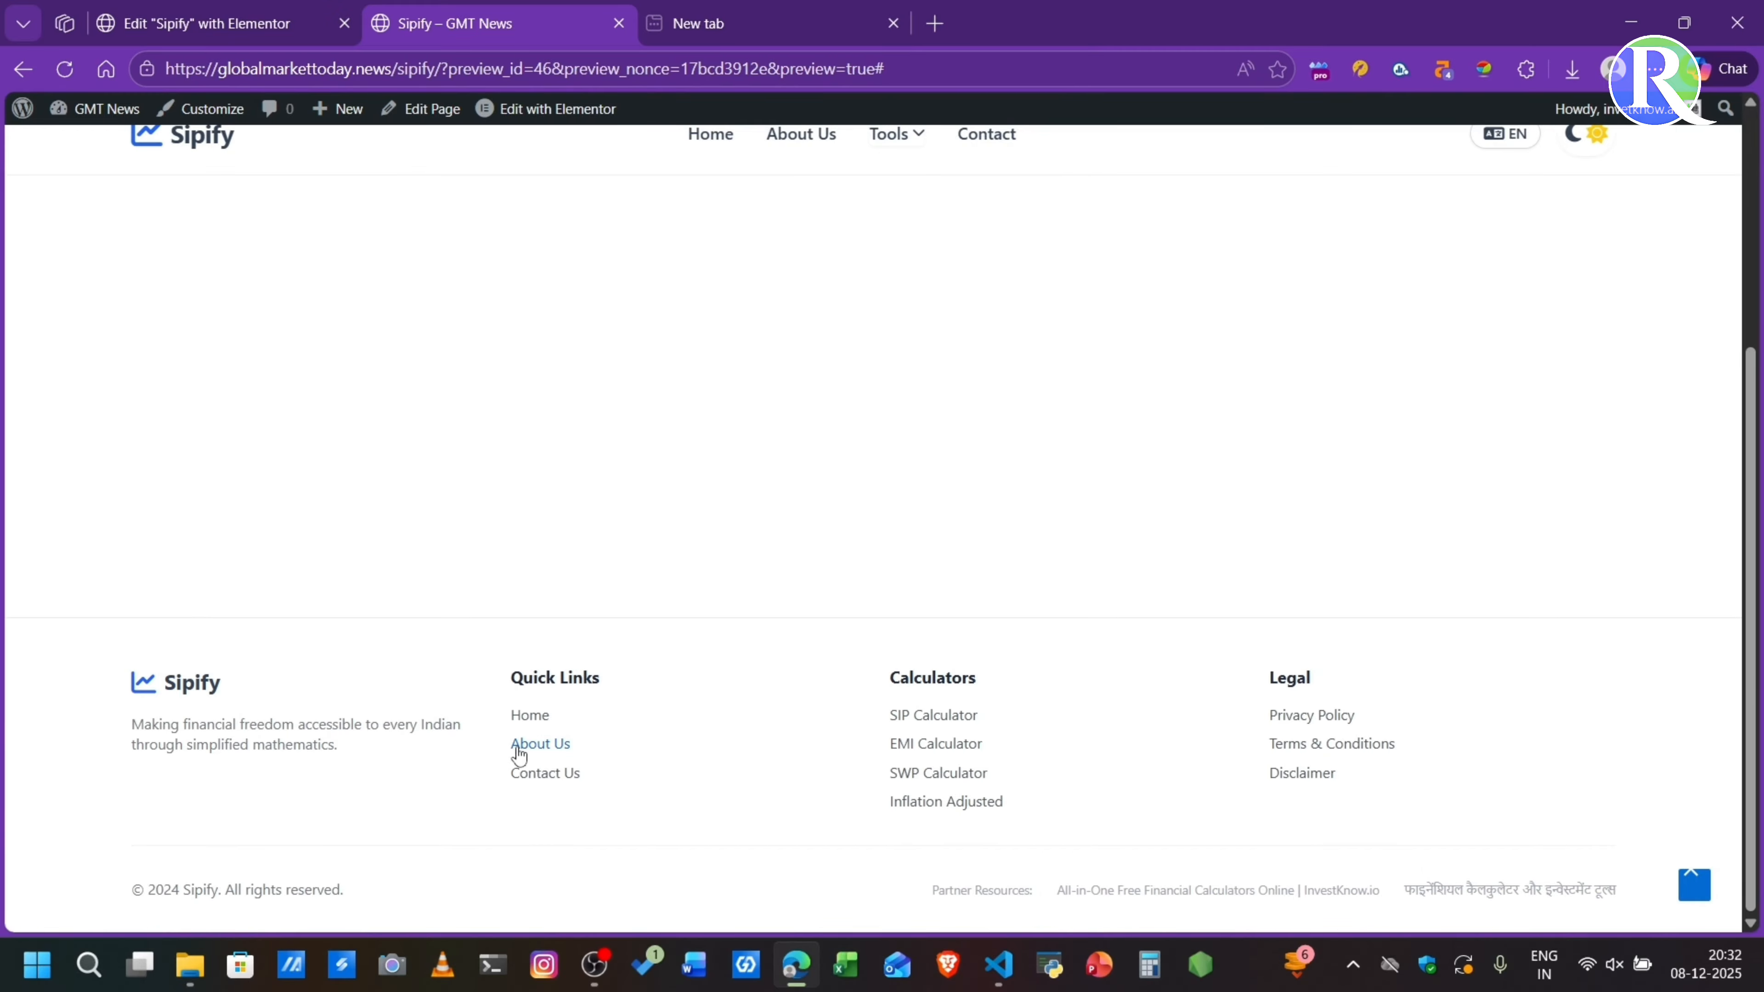
pyautogui.click(550, 774)
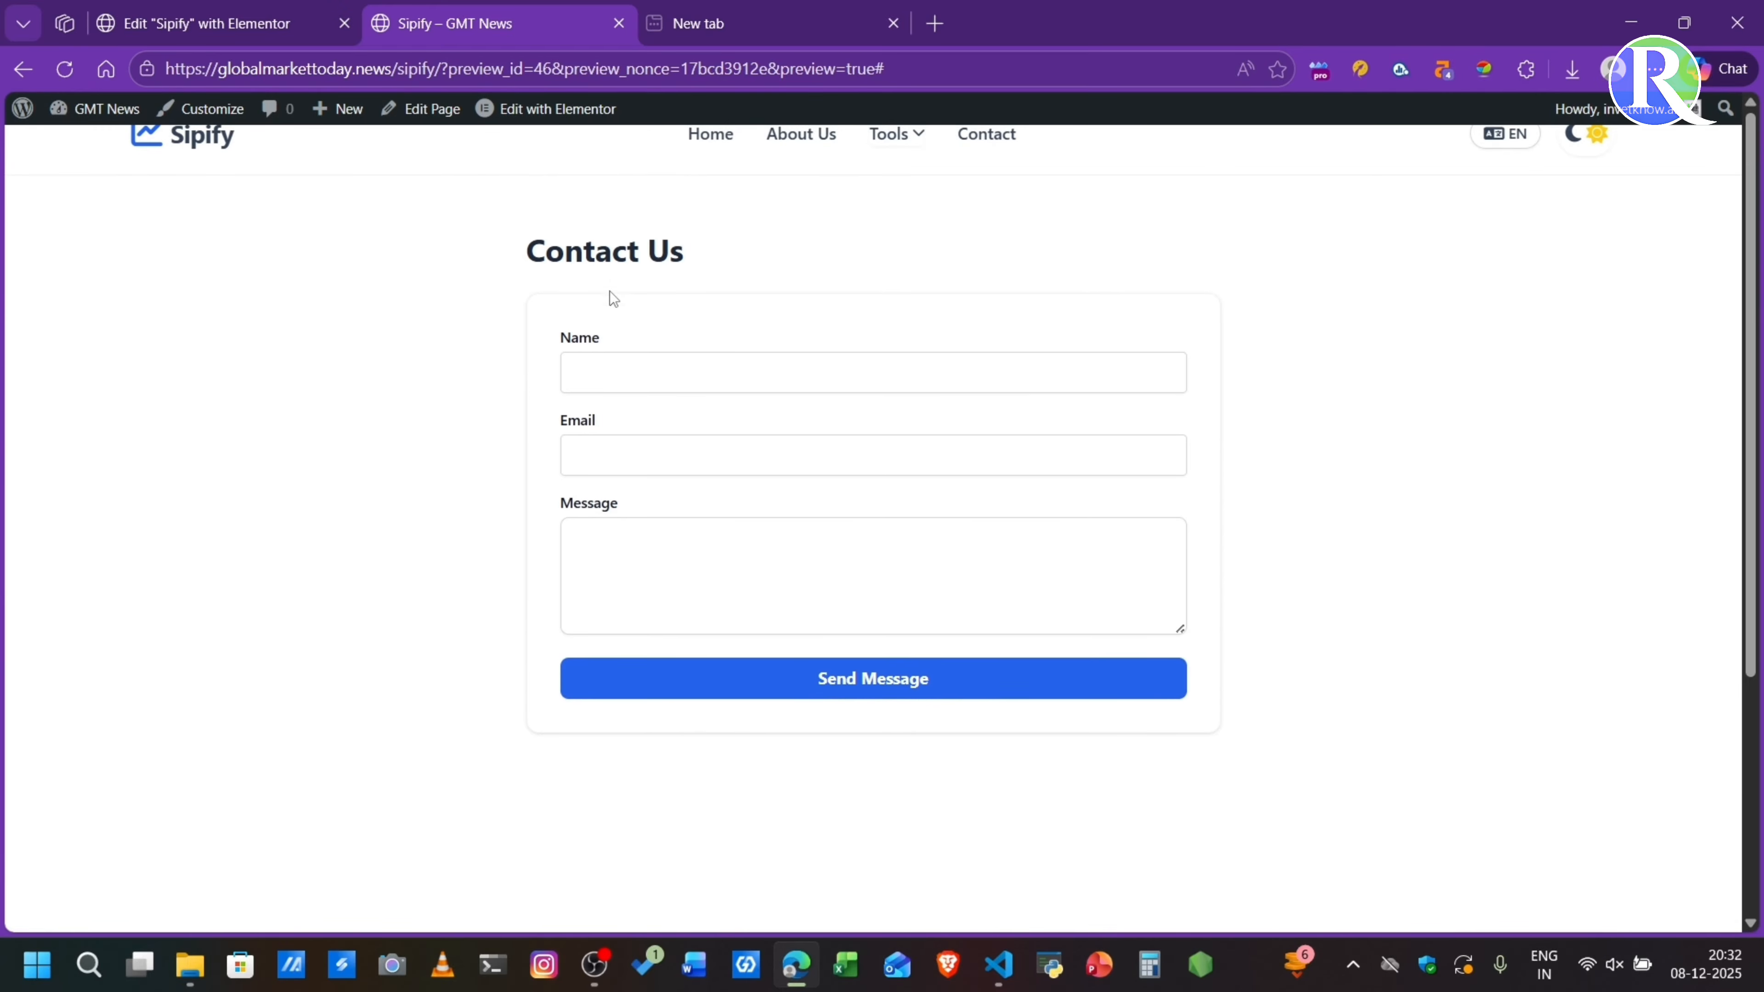
pyautogui.scroll(-5, 595, 422)
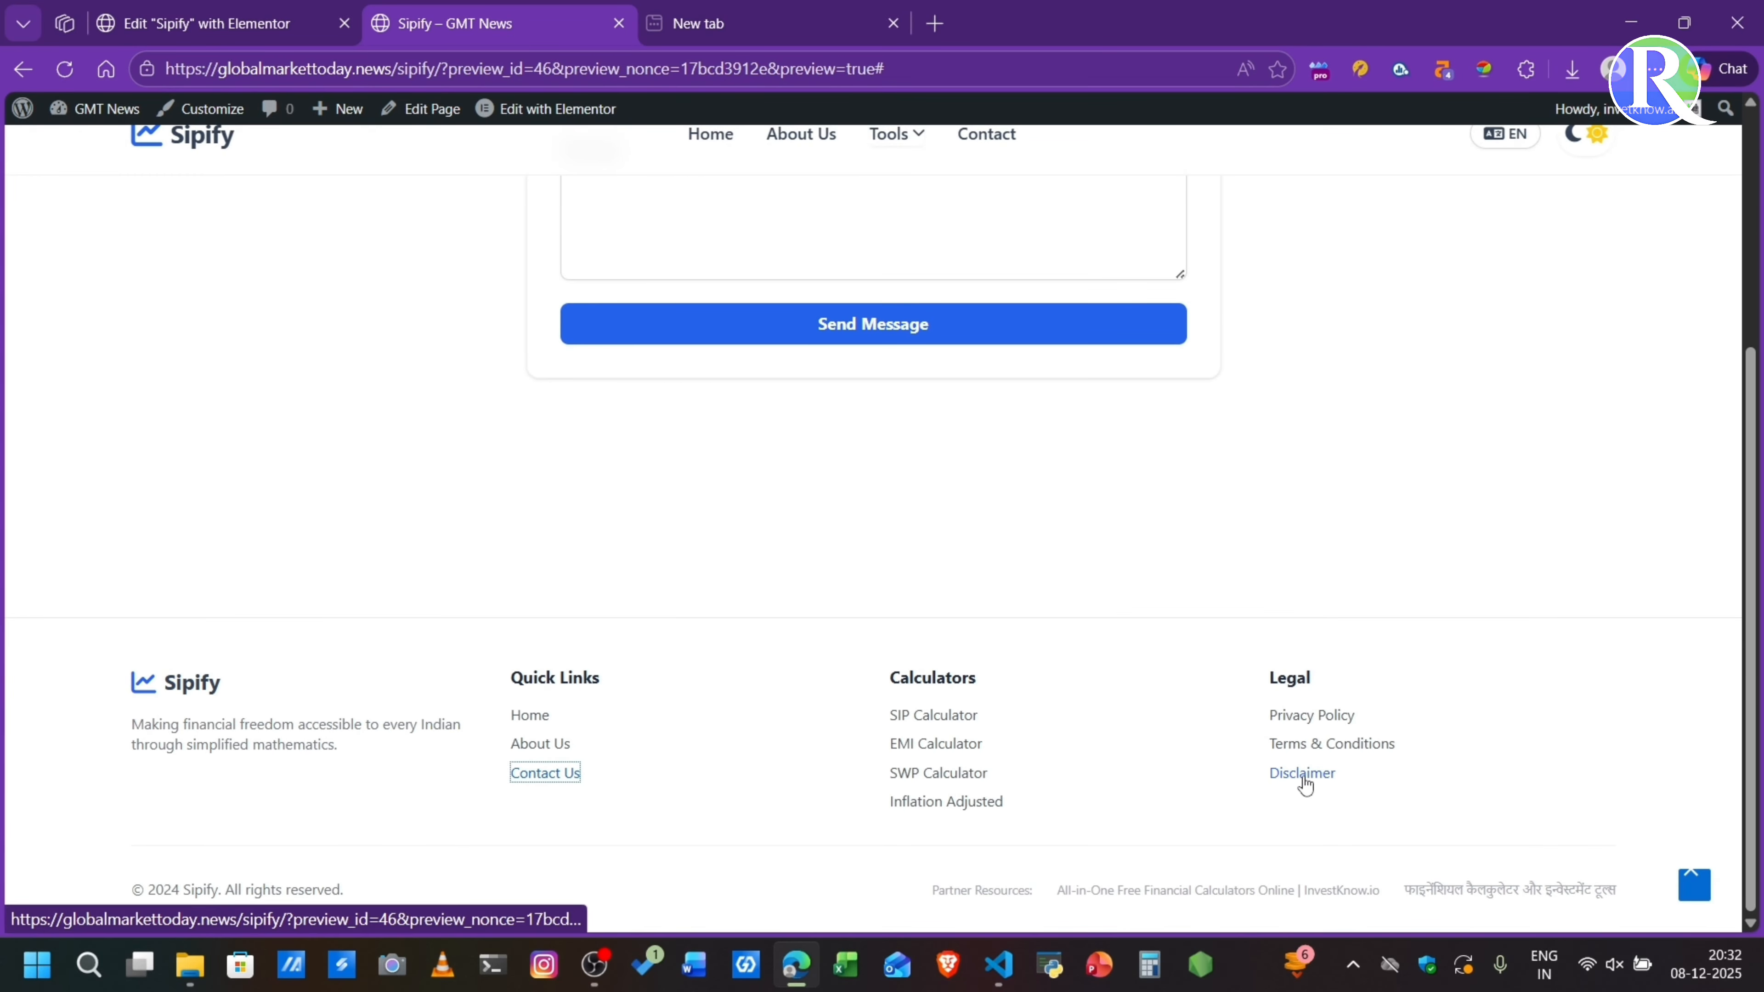
# - Check the Disclaimer and Terms & Conditions pages from the footer's legal links and return to the Sipify home view
pyautogui.click(1303, 774)
pyautogui.scroll(-5, 850, 527)
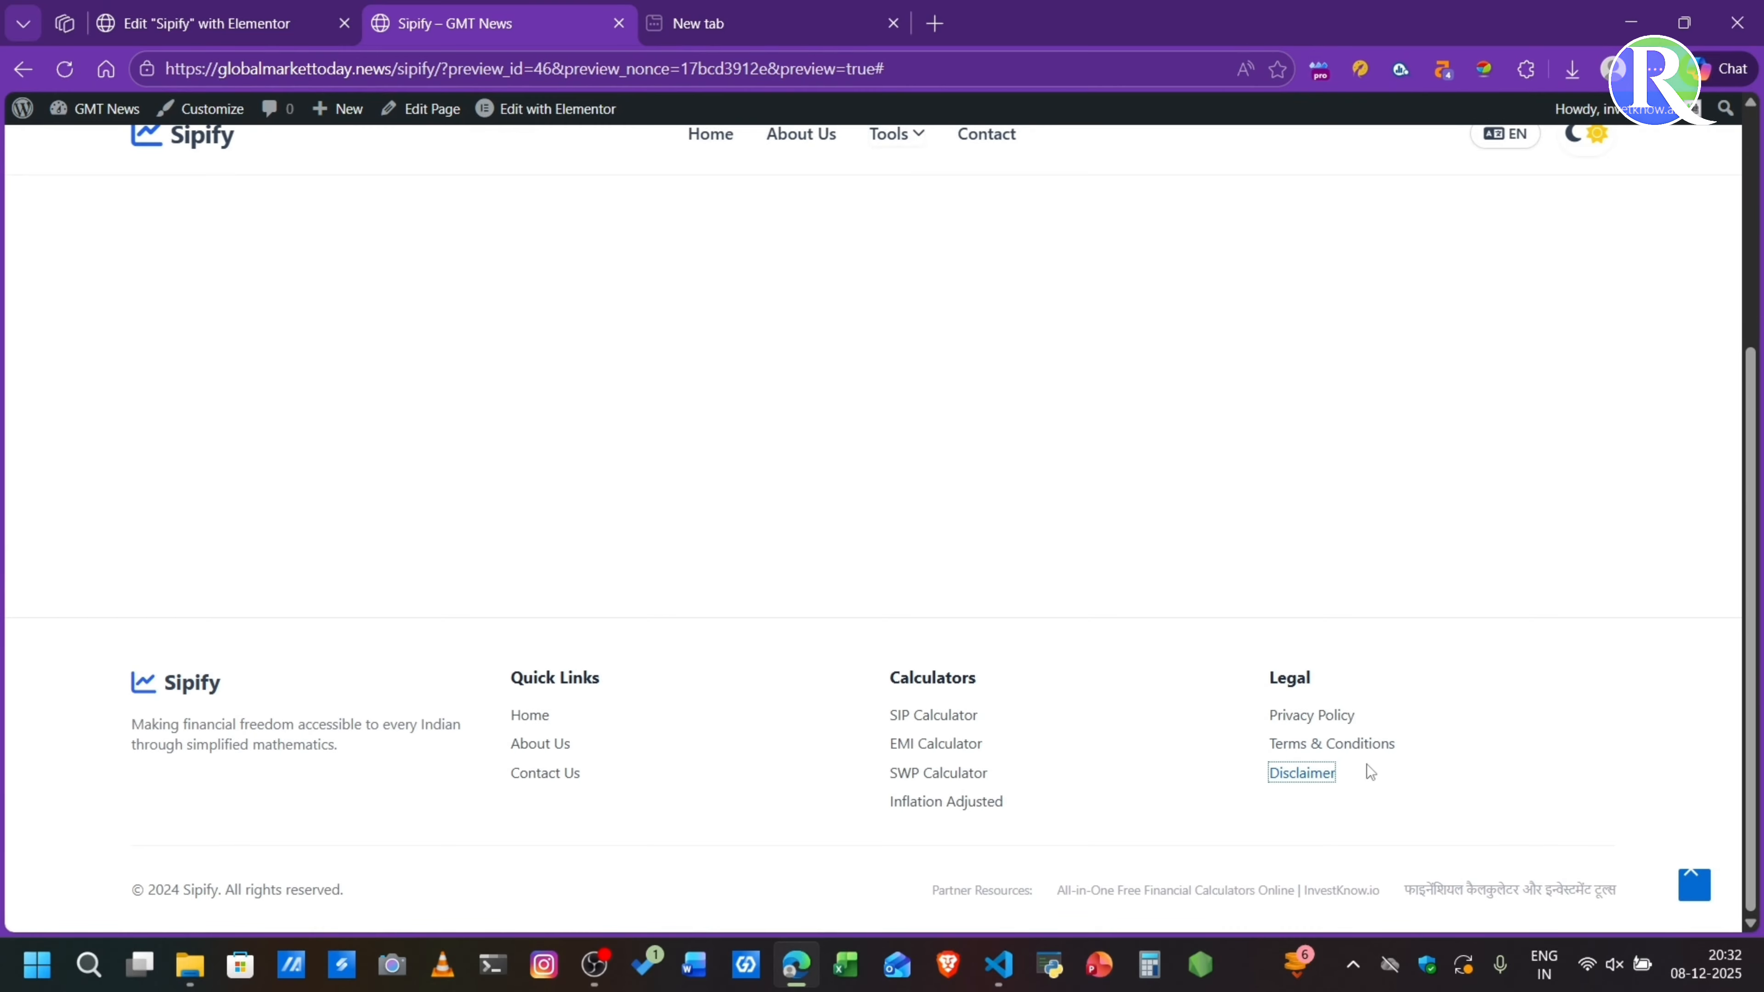
pyautogui.click(1361, 742)
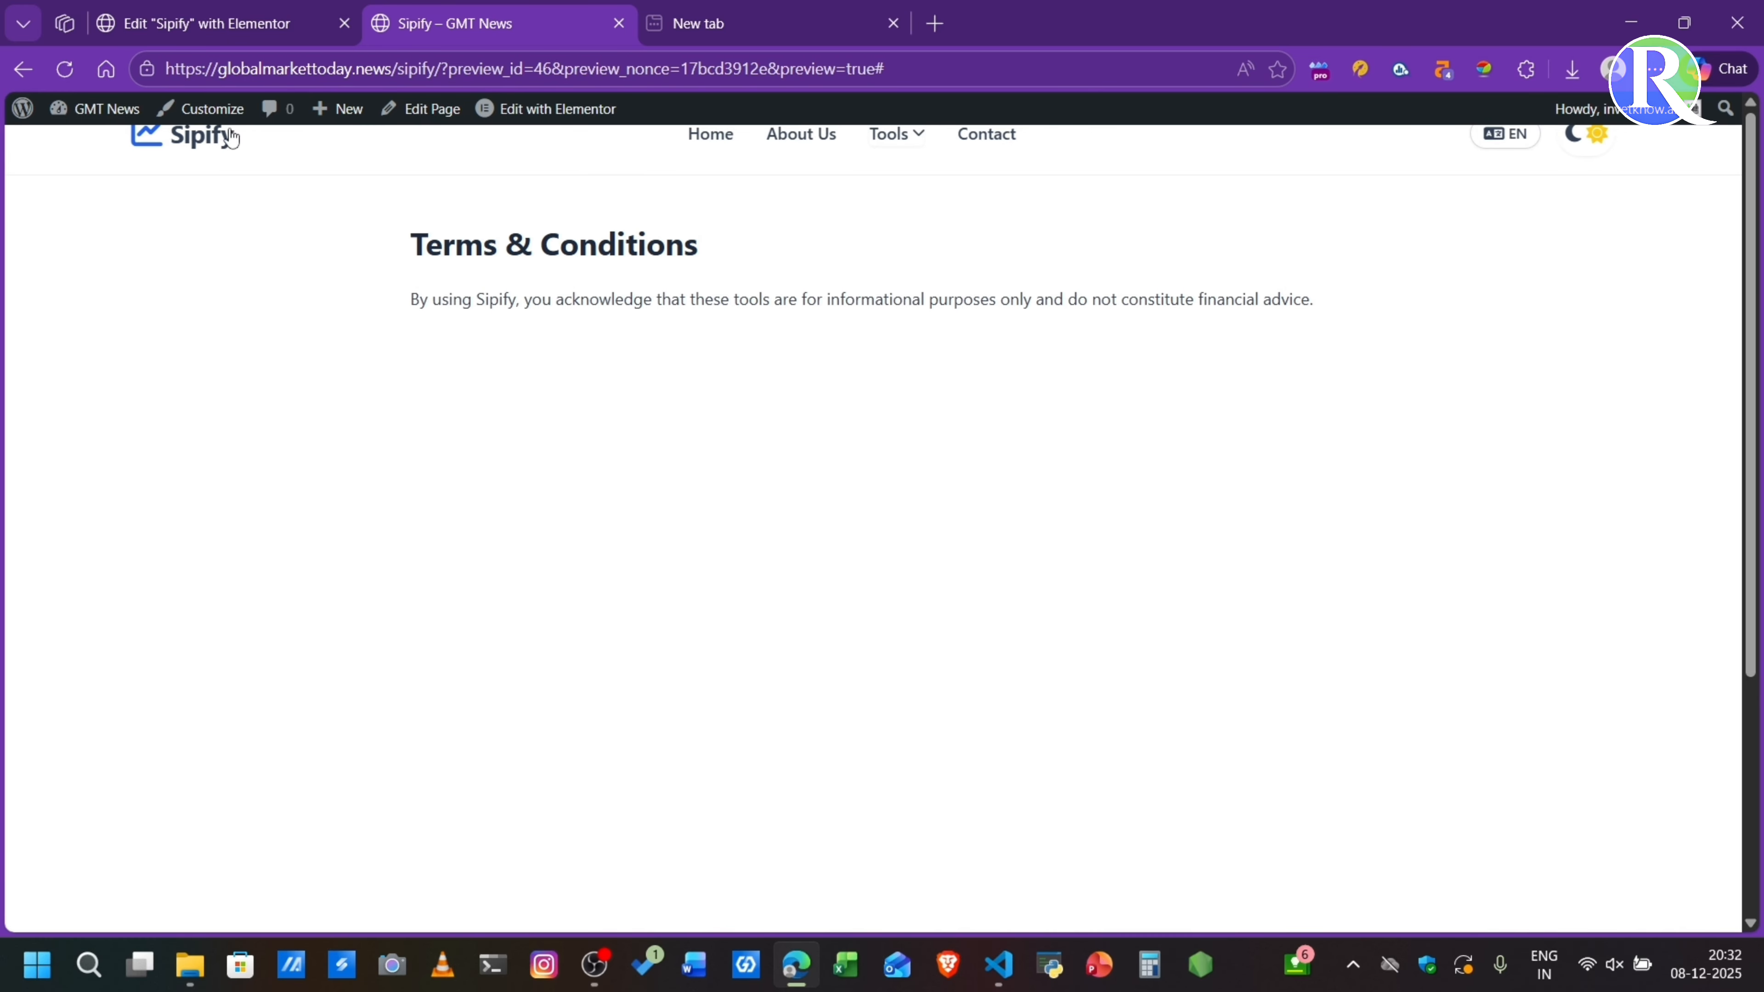
pyautogui.click(193, 157)
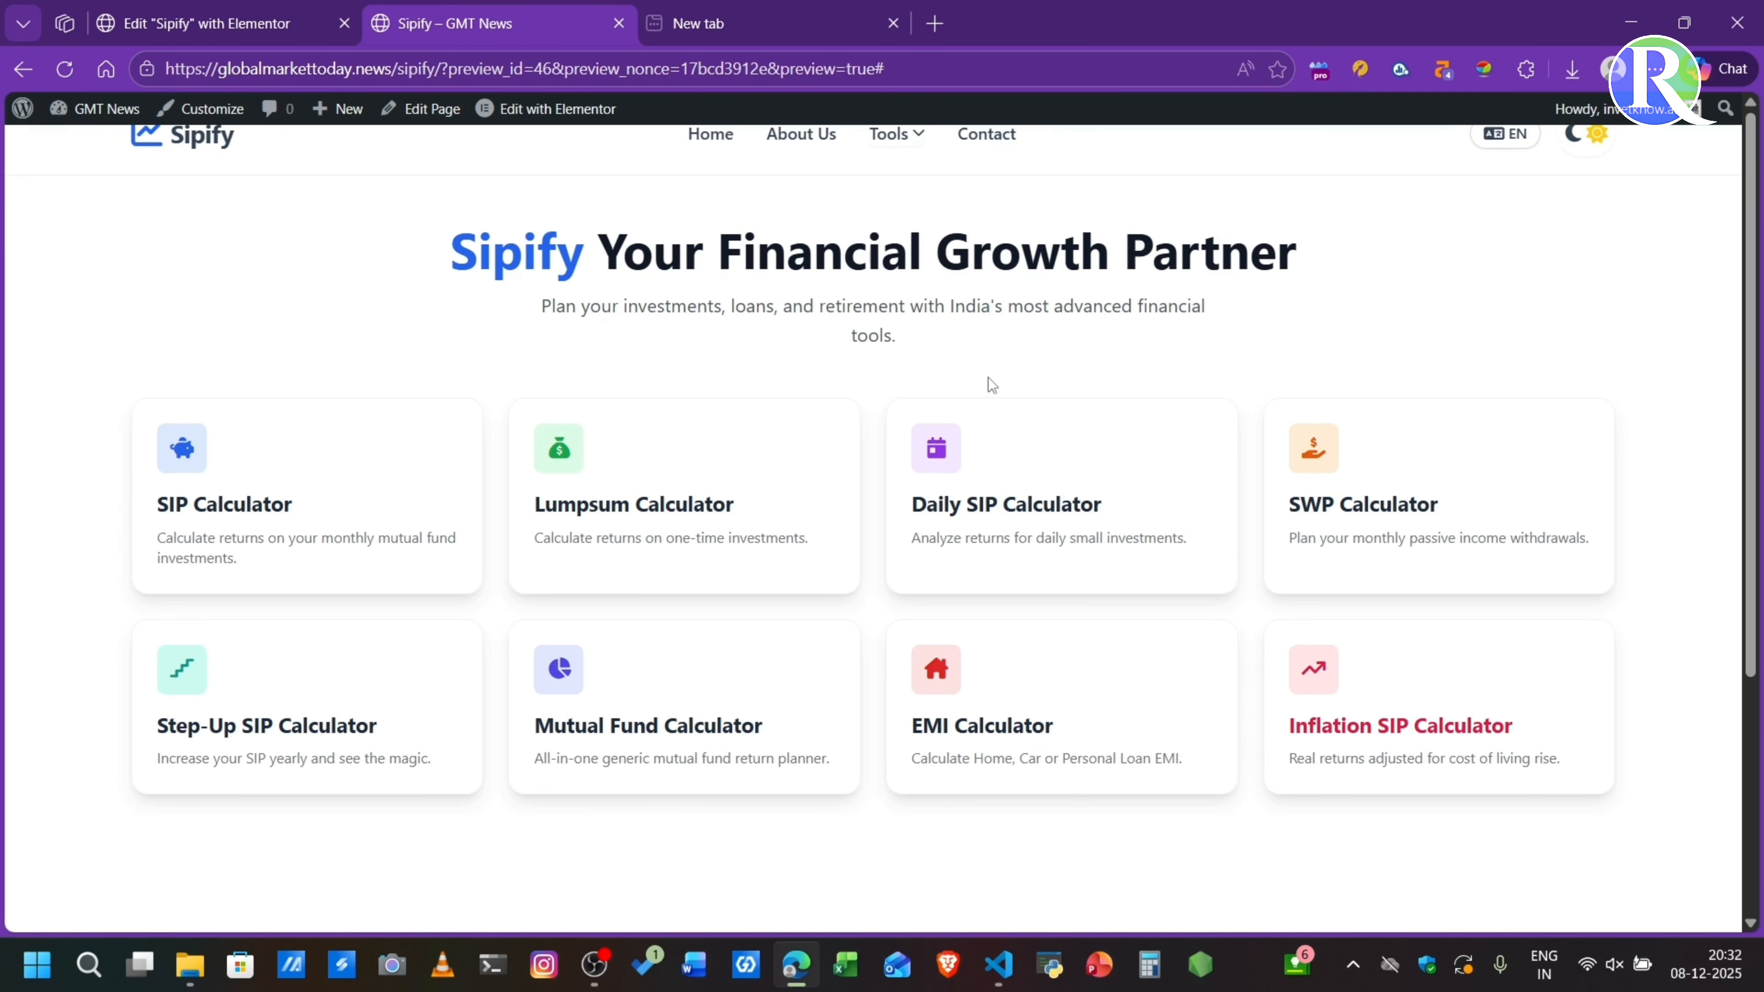
# - Switch the preview's language to Hindi, then check the translated calculator list and Daily SIP Calculator
pyautogui.click(1508, 134)
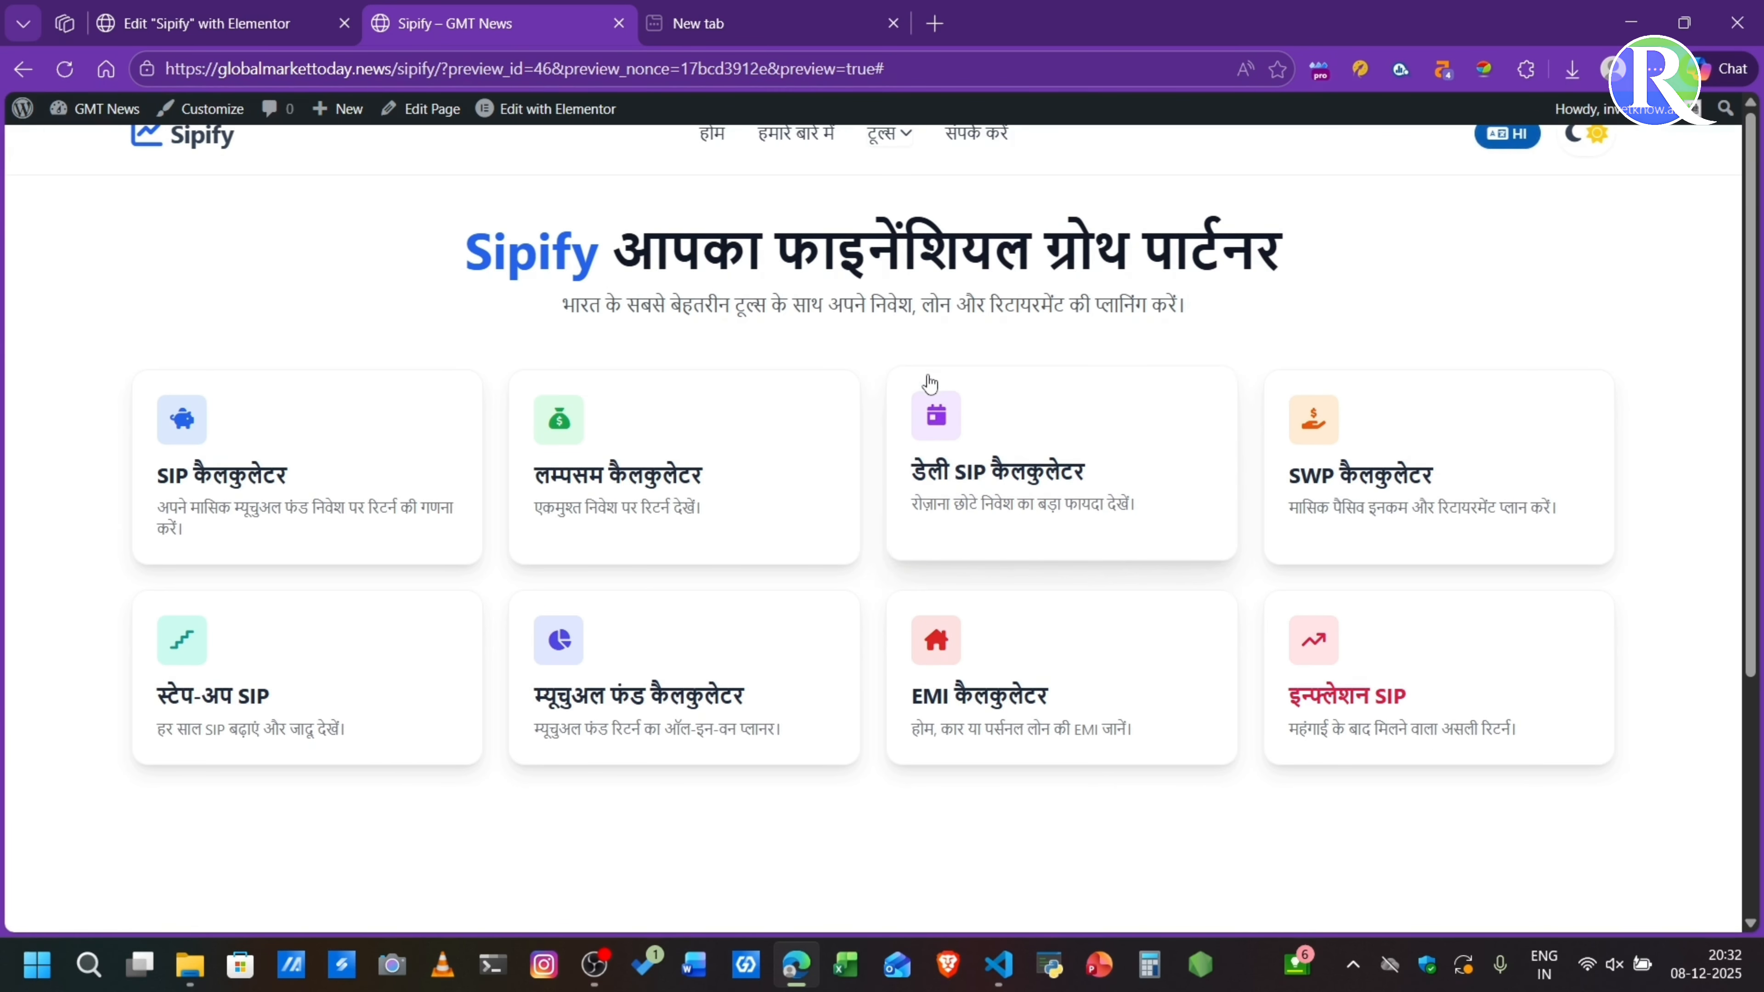
pyautogui.scroll(-3, 930, 384)
pyautogui.scroll(3, 931, 384)
pyautogui.scroll(-5, 931, 384)
pyautogui.scroll(3, 931, 382)
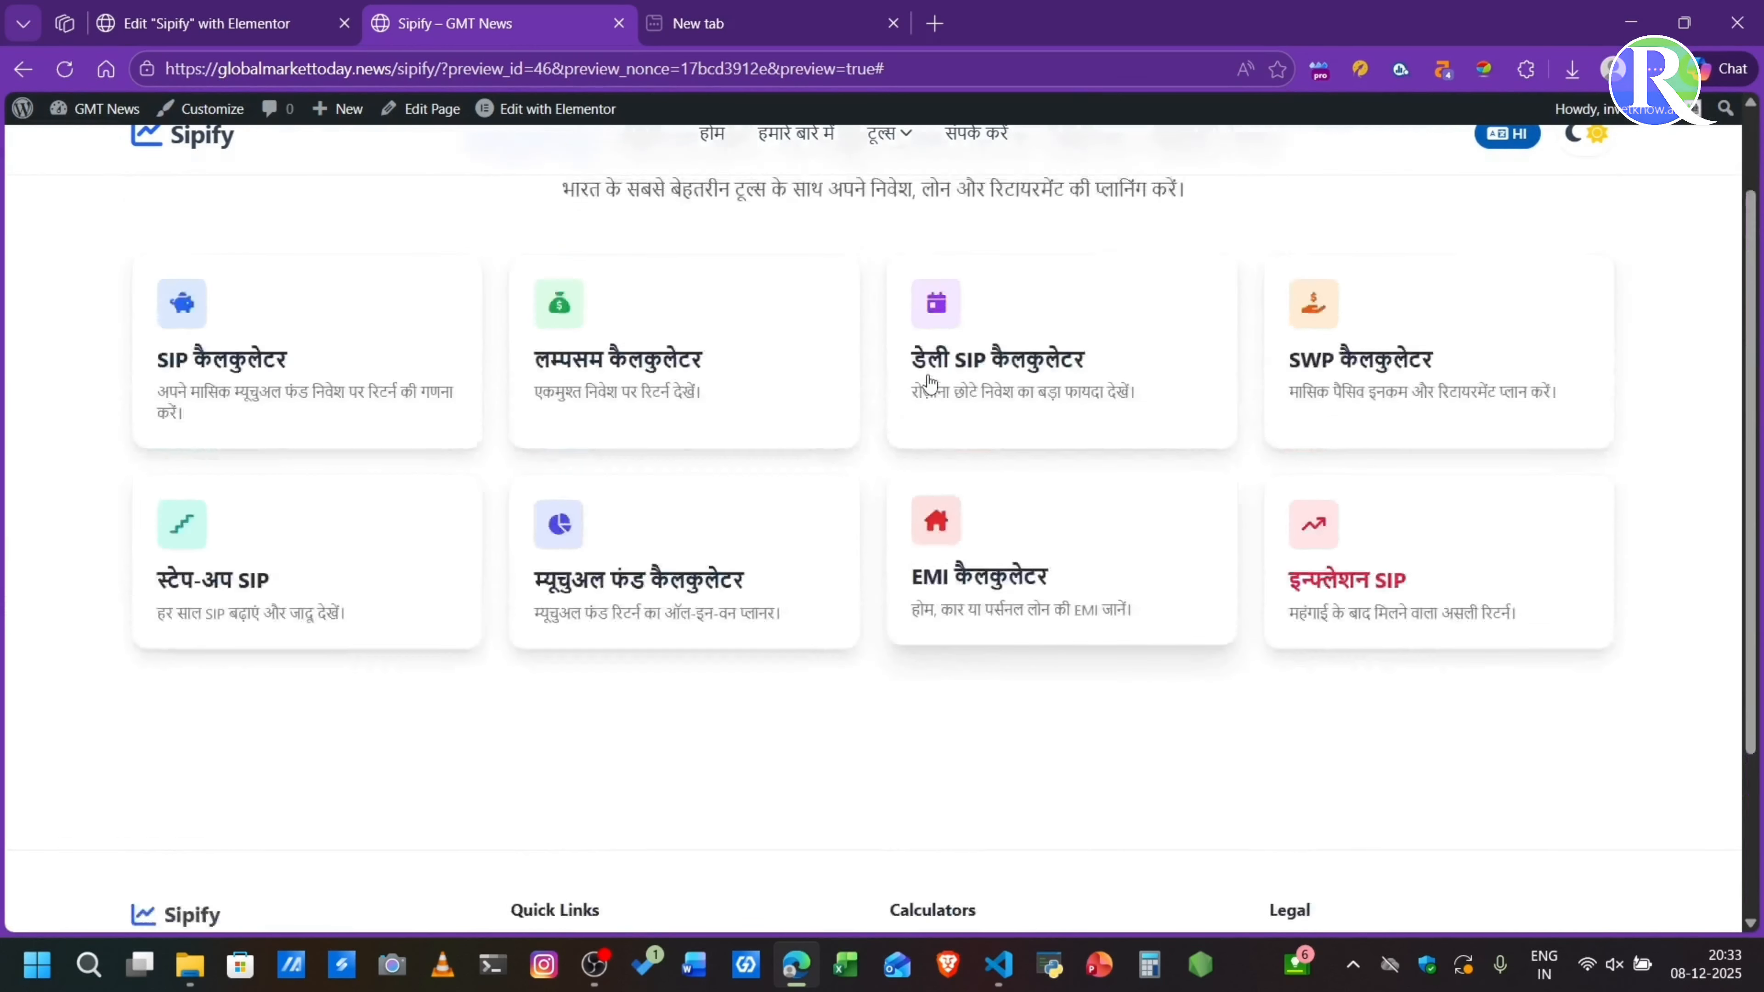
pyautogui.scroll(2, 929, 381)
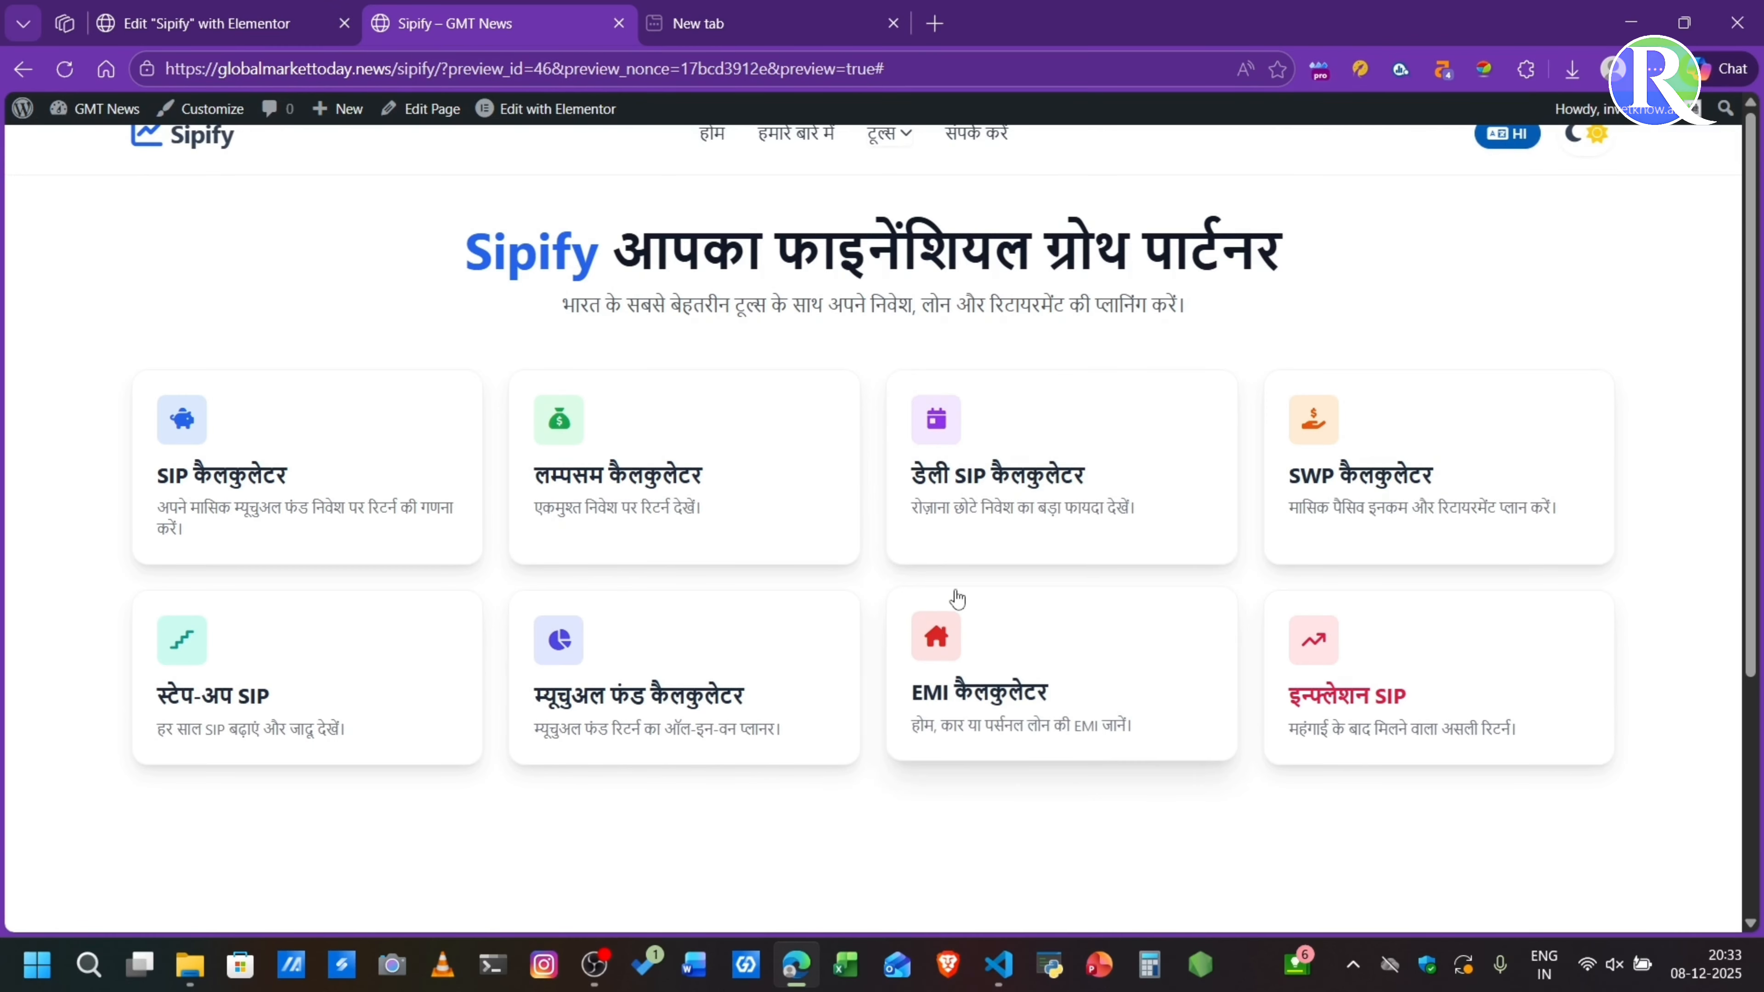
pyautogui.click(973, 486)
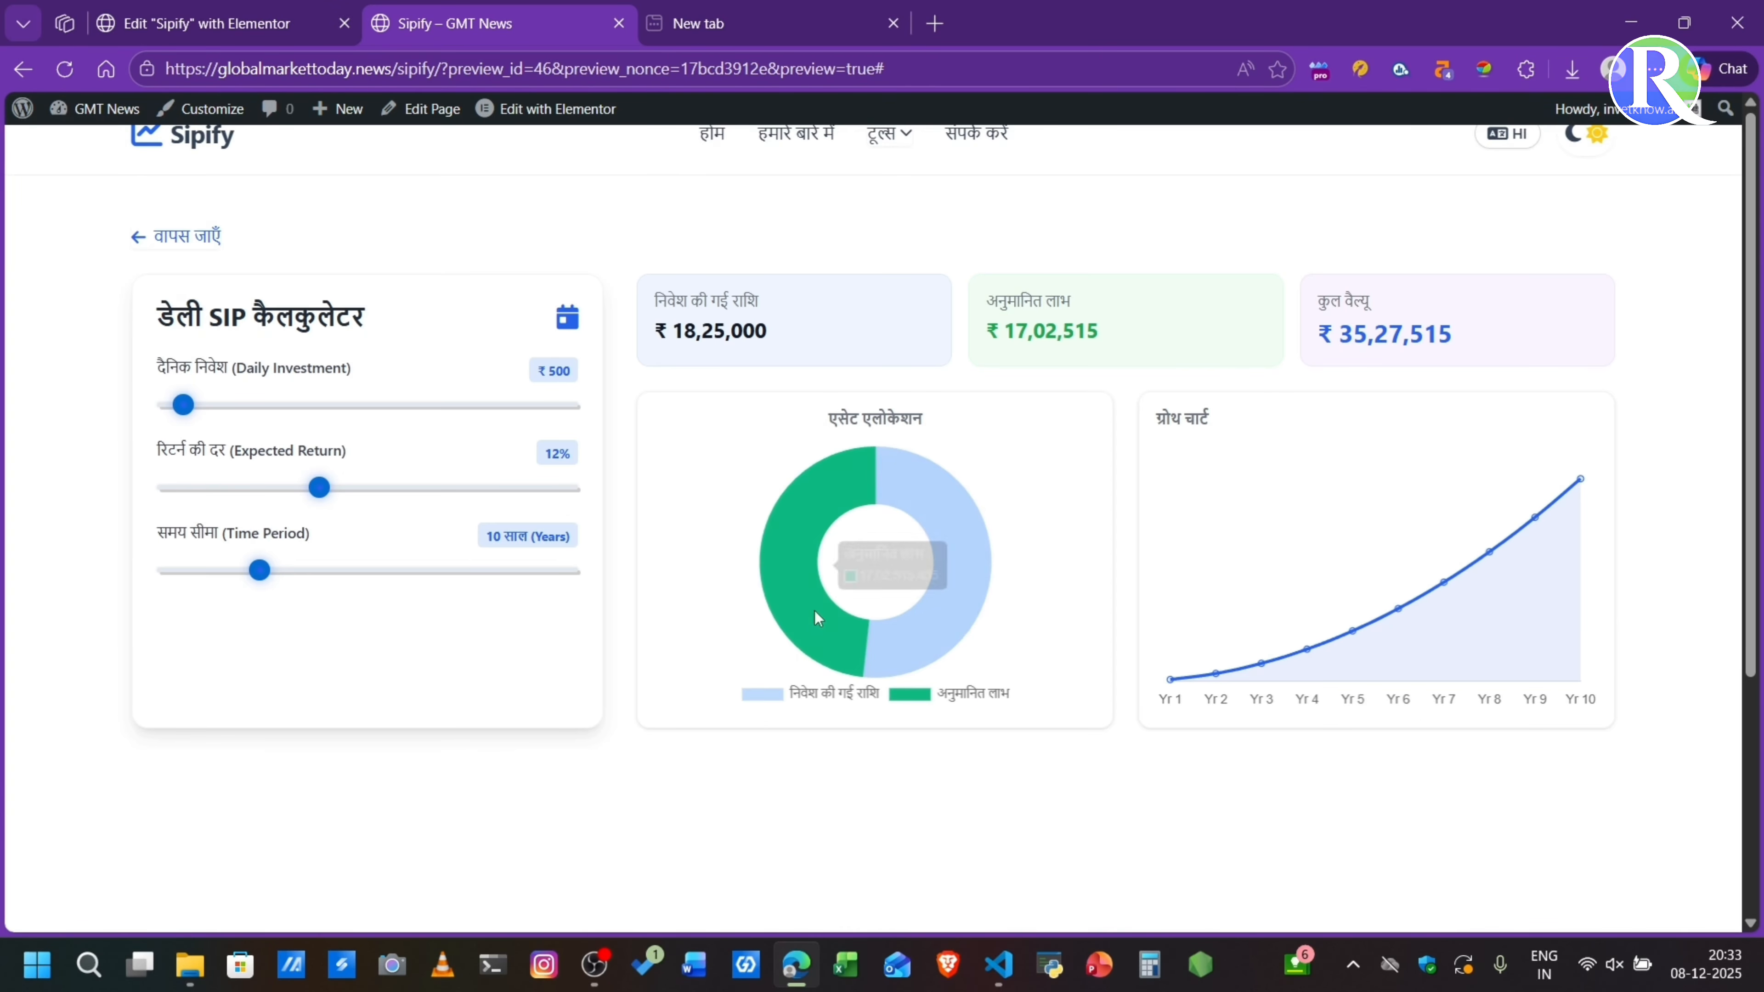
pyautogui.scroll(1, 681, 518)
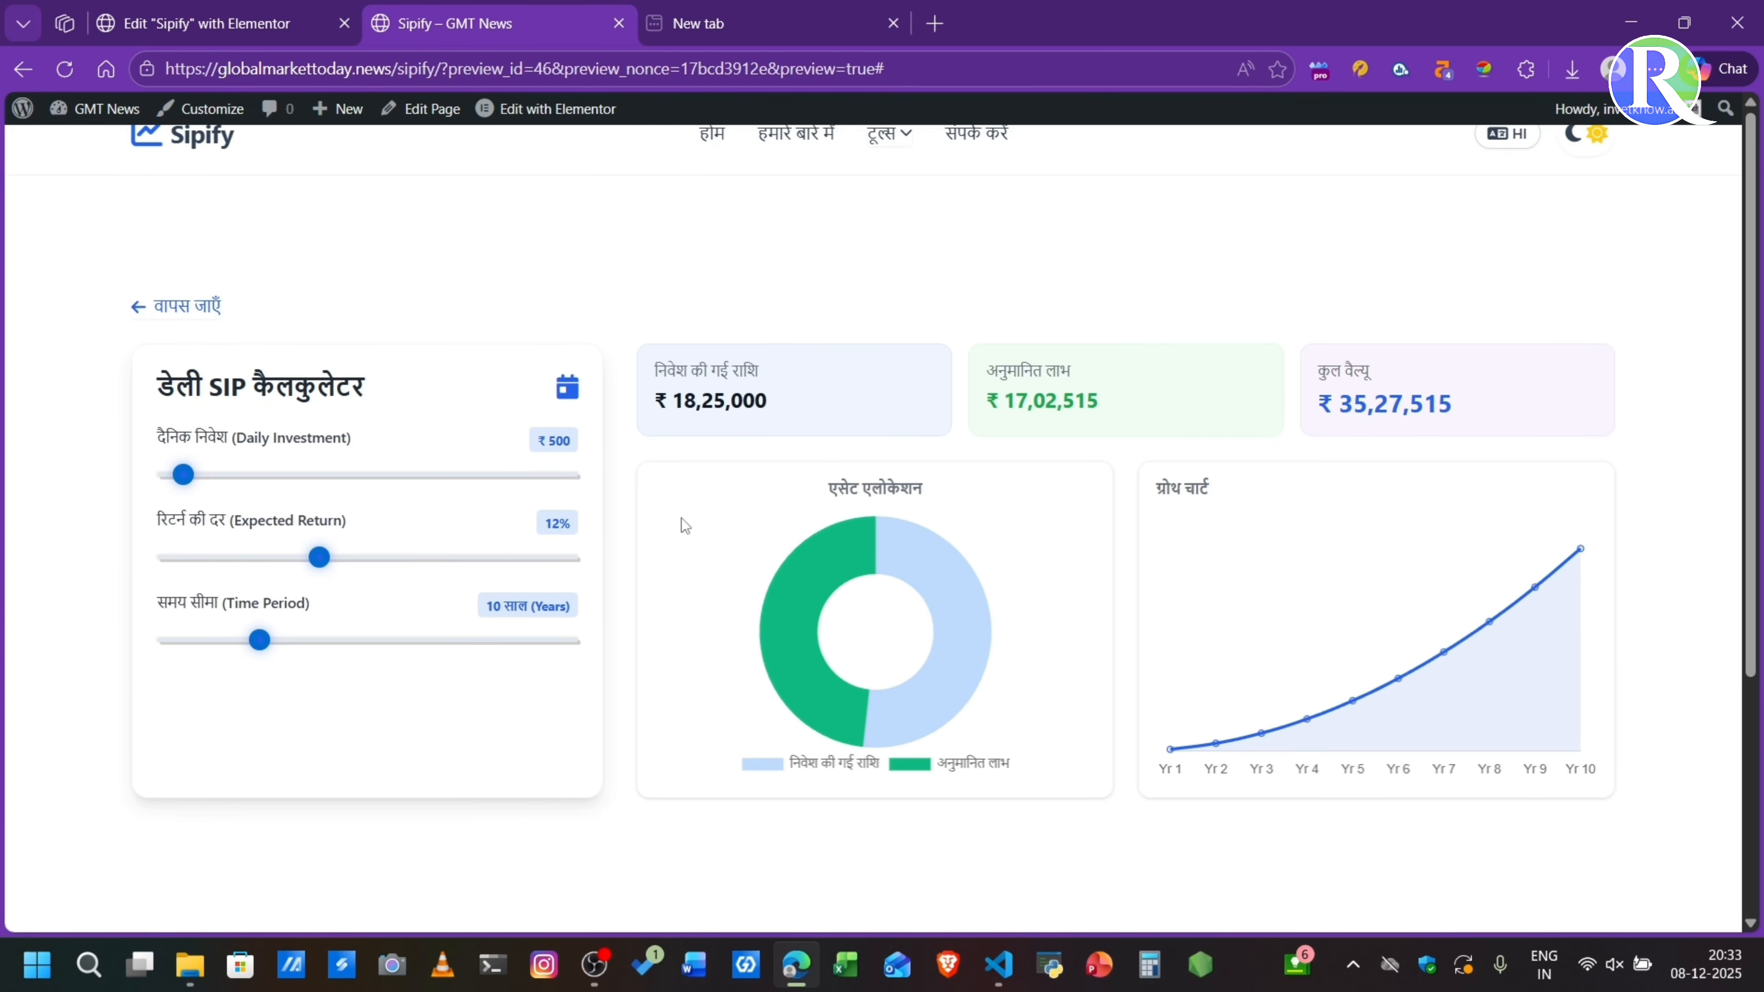
pyautogui.scroll(-1, 681, 518)
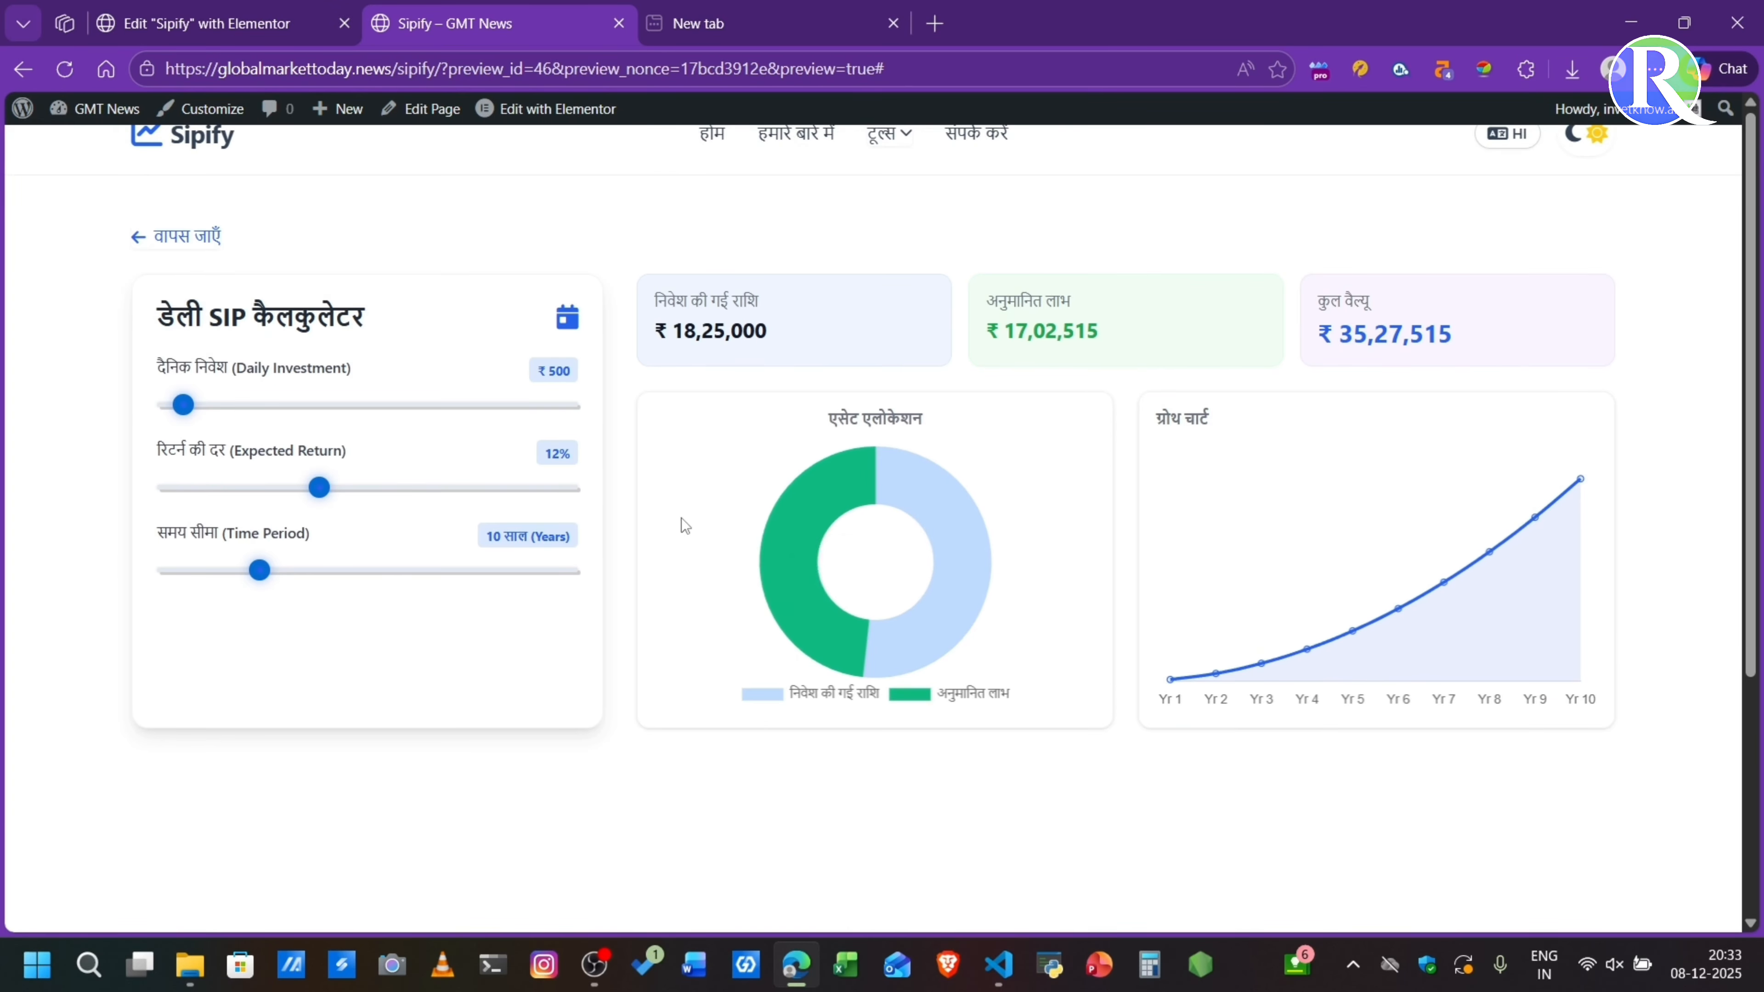
# - Test dark mode on the Daily SIP Calculator and the calculator list, then restore light mode
pyautogui.click(1590, 145)
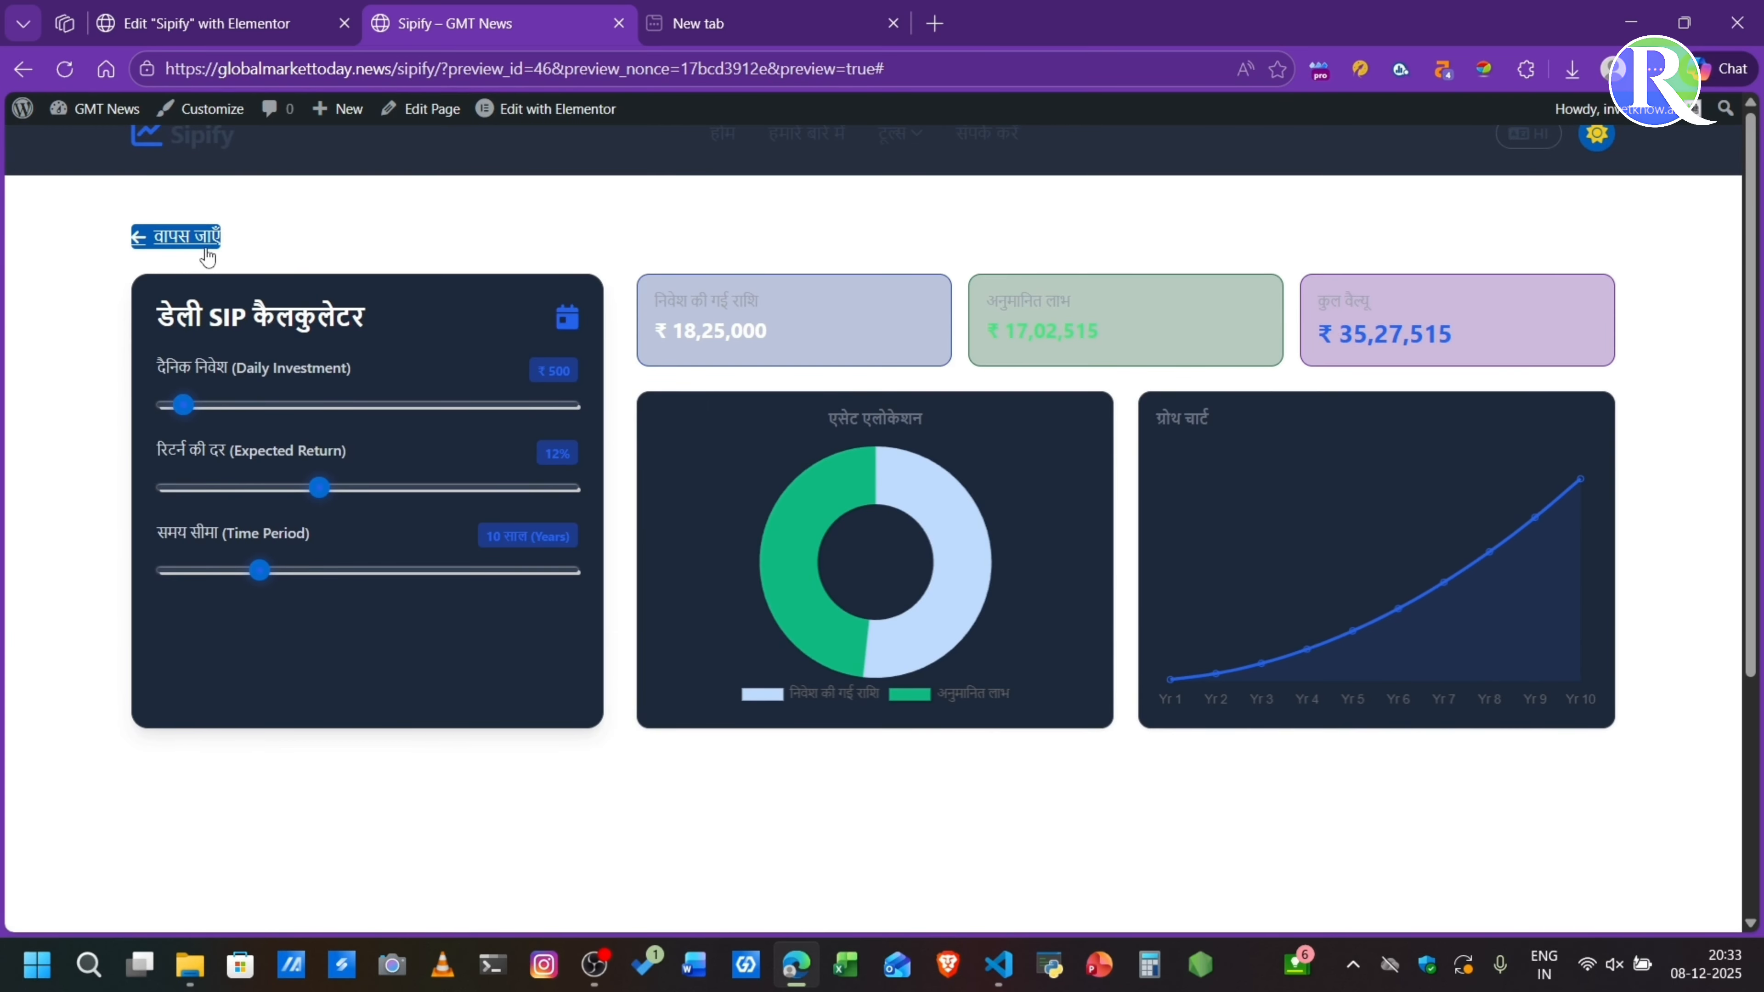
pyautogui.click(207, 257)
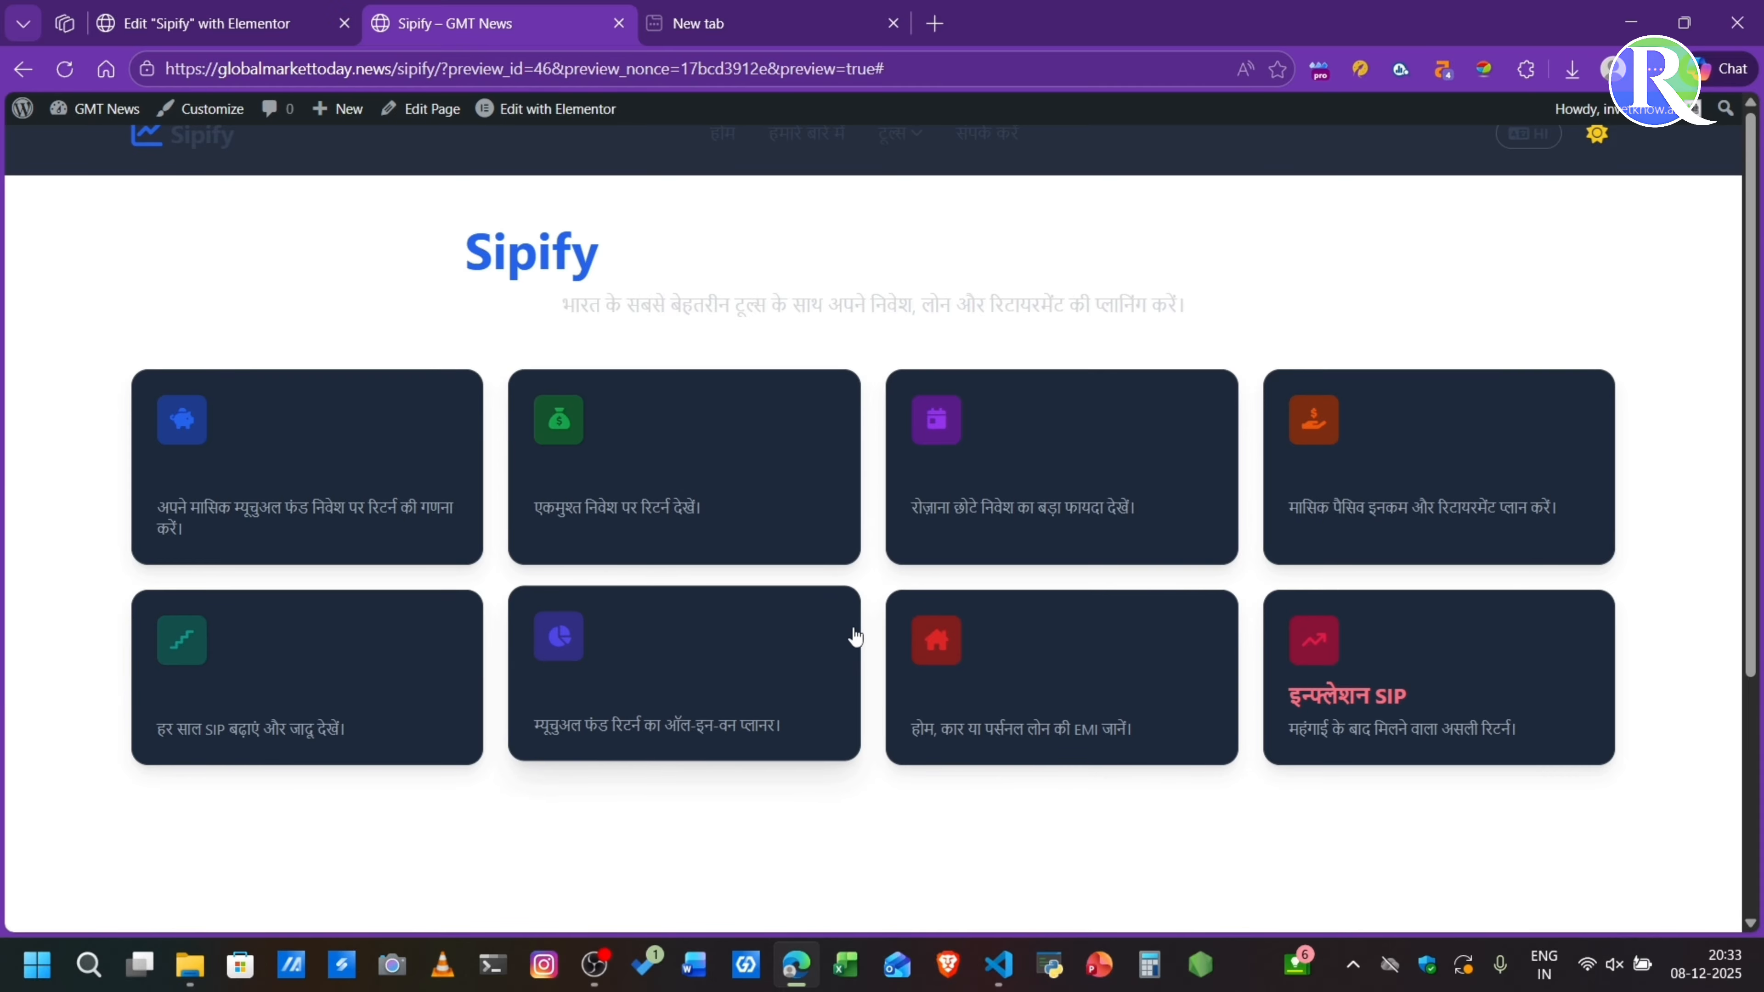
pyautogui.click(1606, 139)
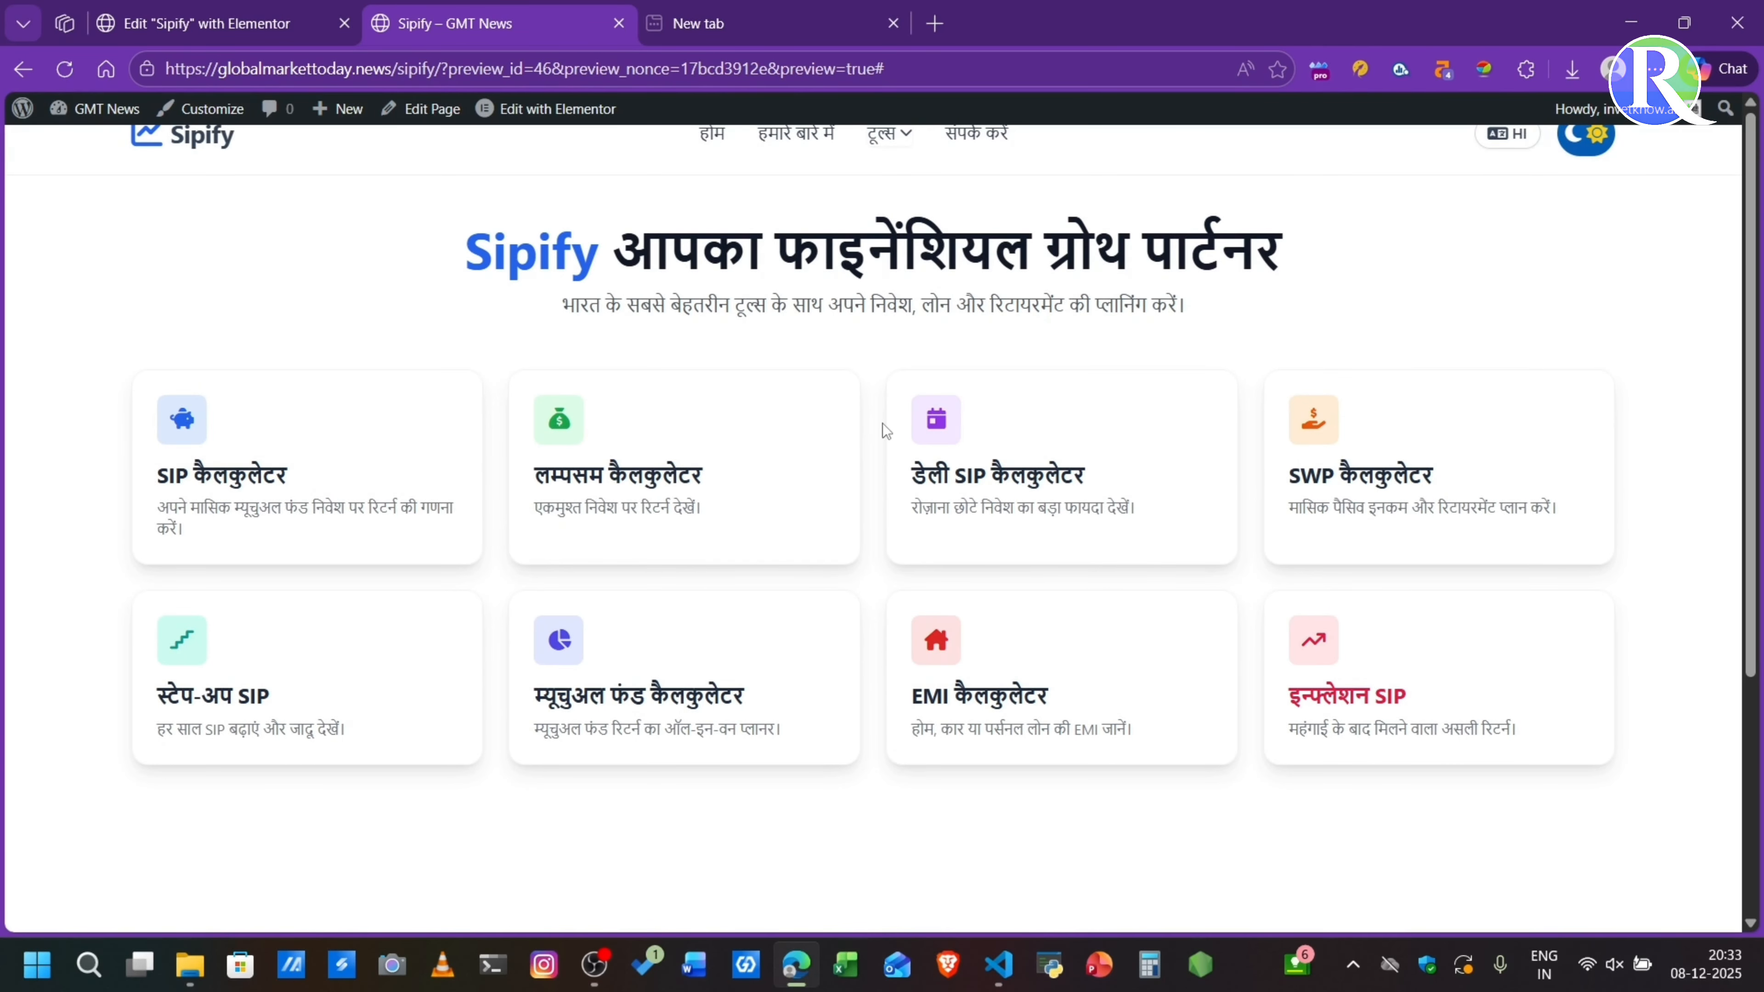
# - Inspect the page in the developer tools' Samsung Galaxy A51/71 device emulation and test the mobile navigation menu
pyautogui.rightClick(871, 384)
pyautogui.click(917, 857)
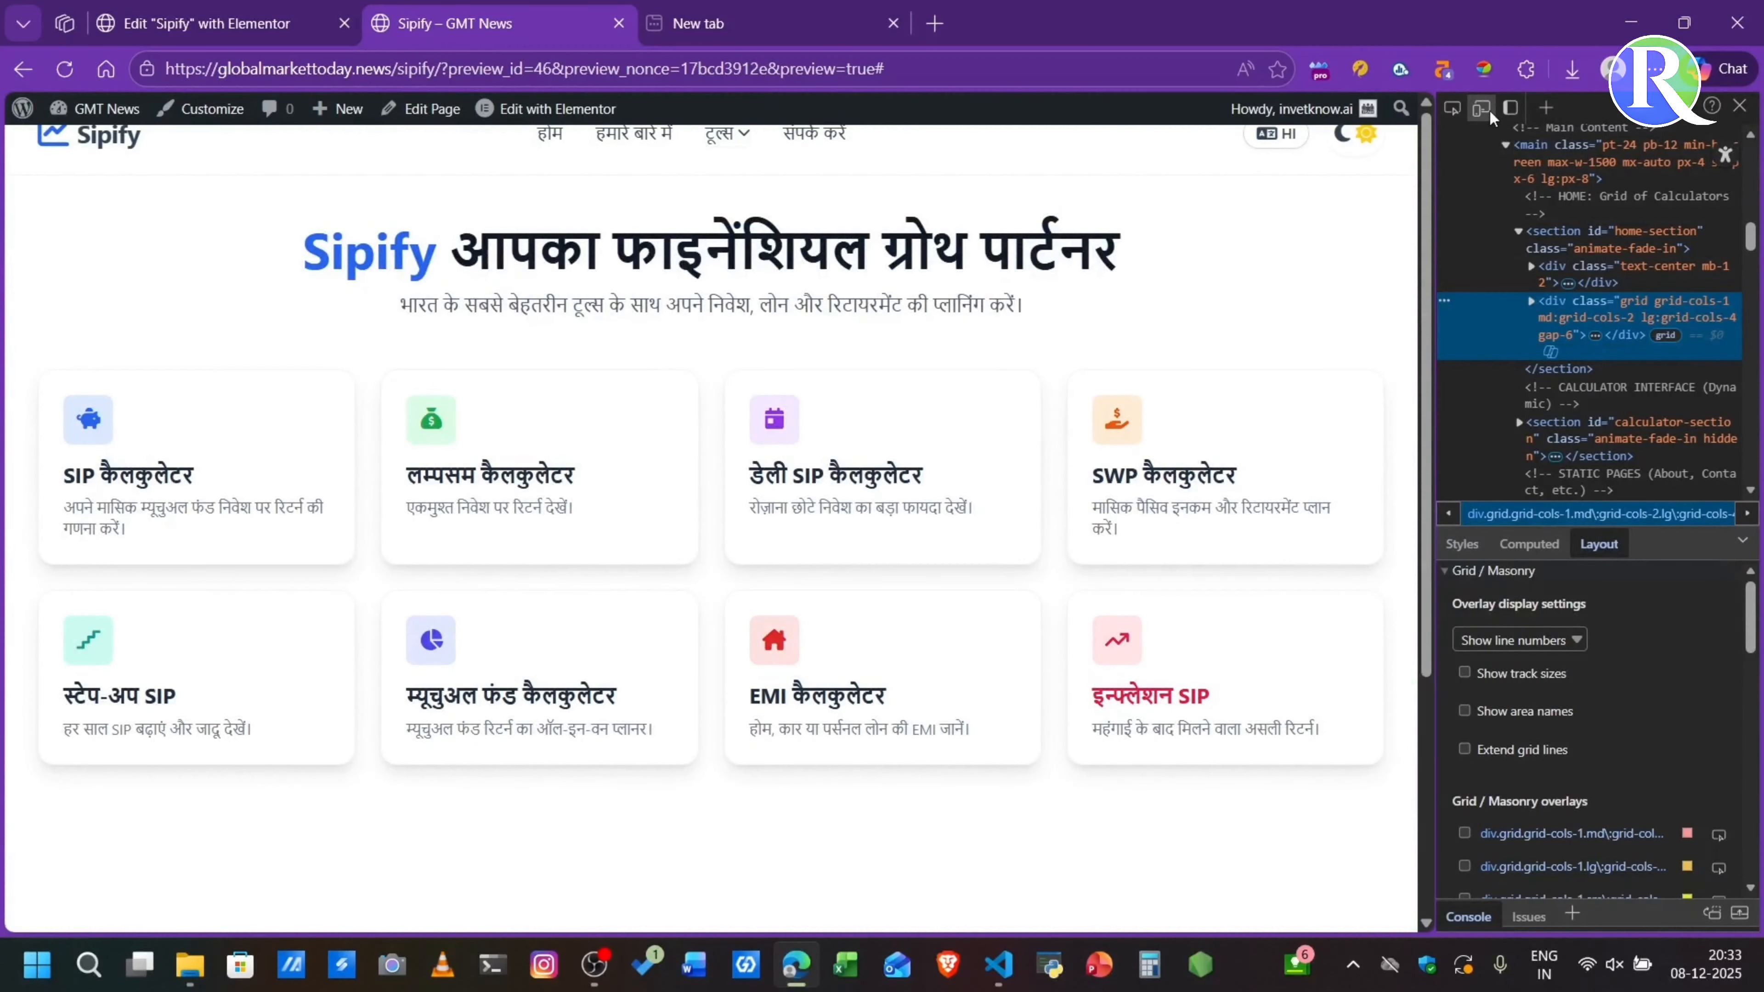
pyautogui.click(1482, 108)
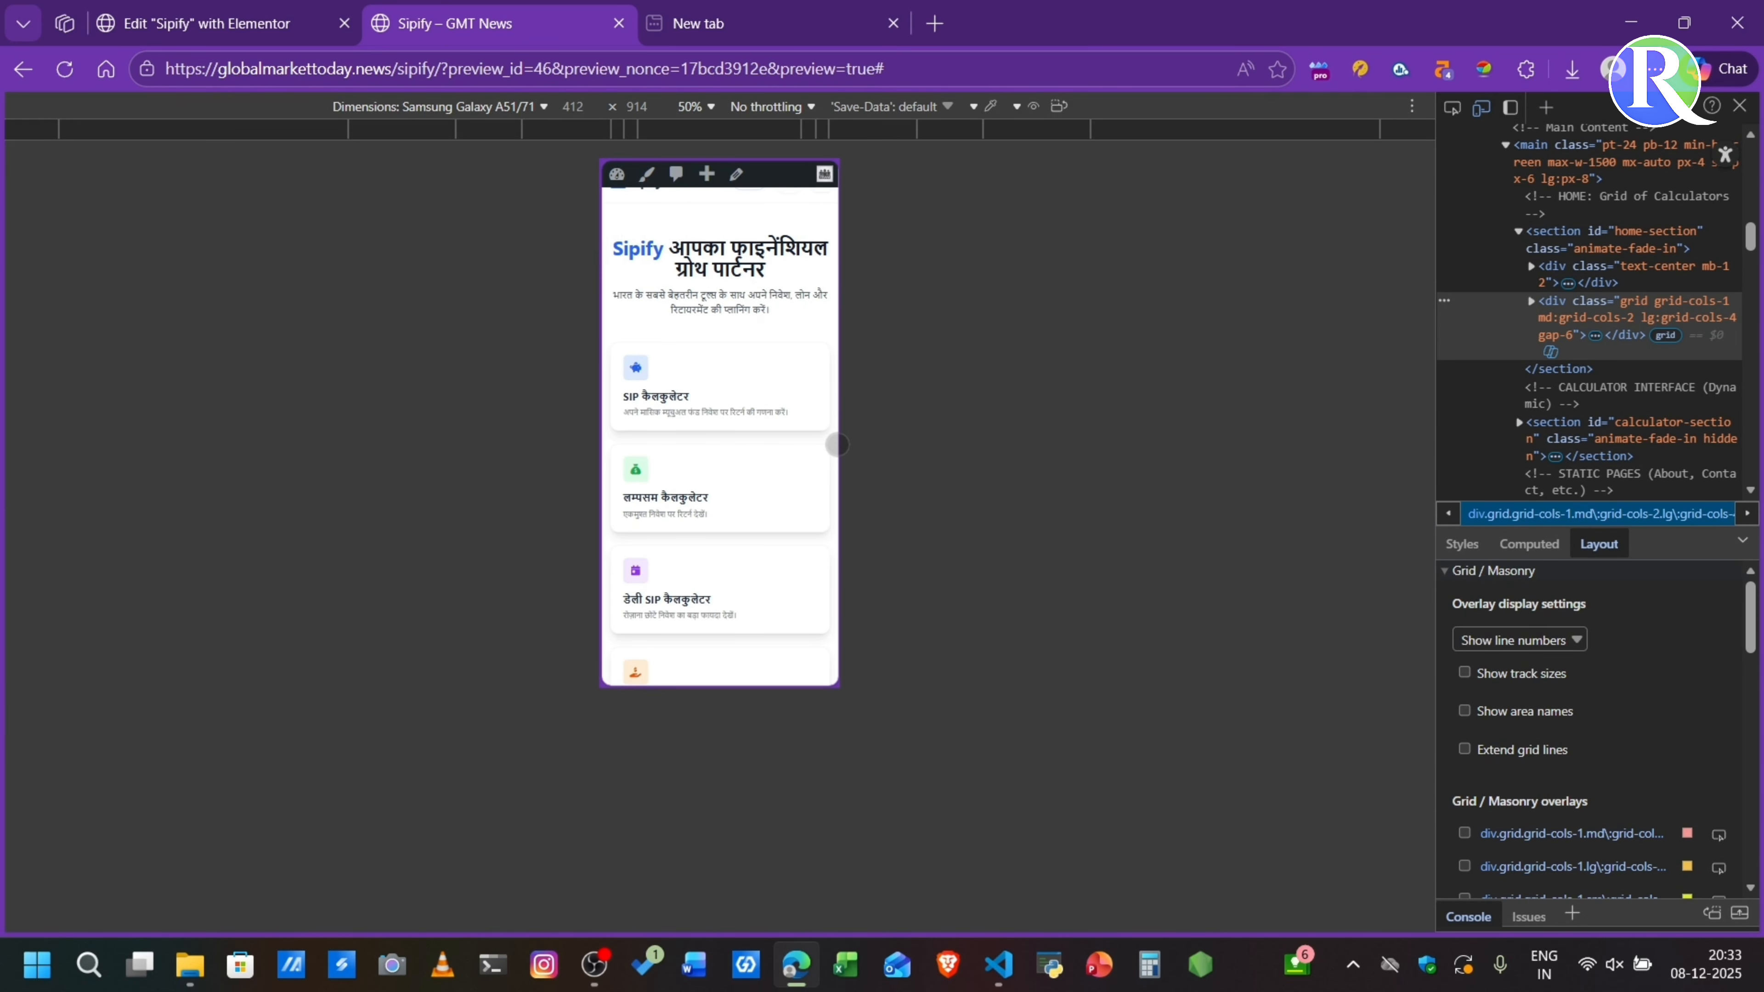
pyautogui.scroll(-2, 687, 404)
pyautogui.scroll(2, 687, 404)
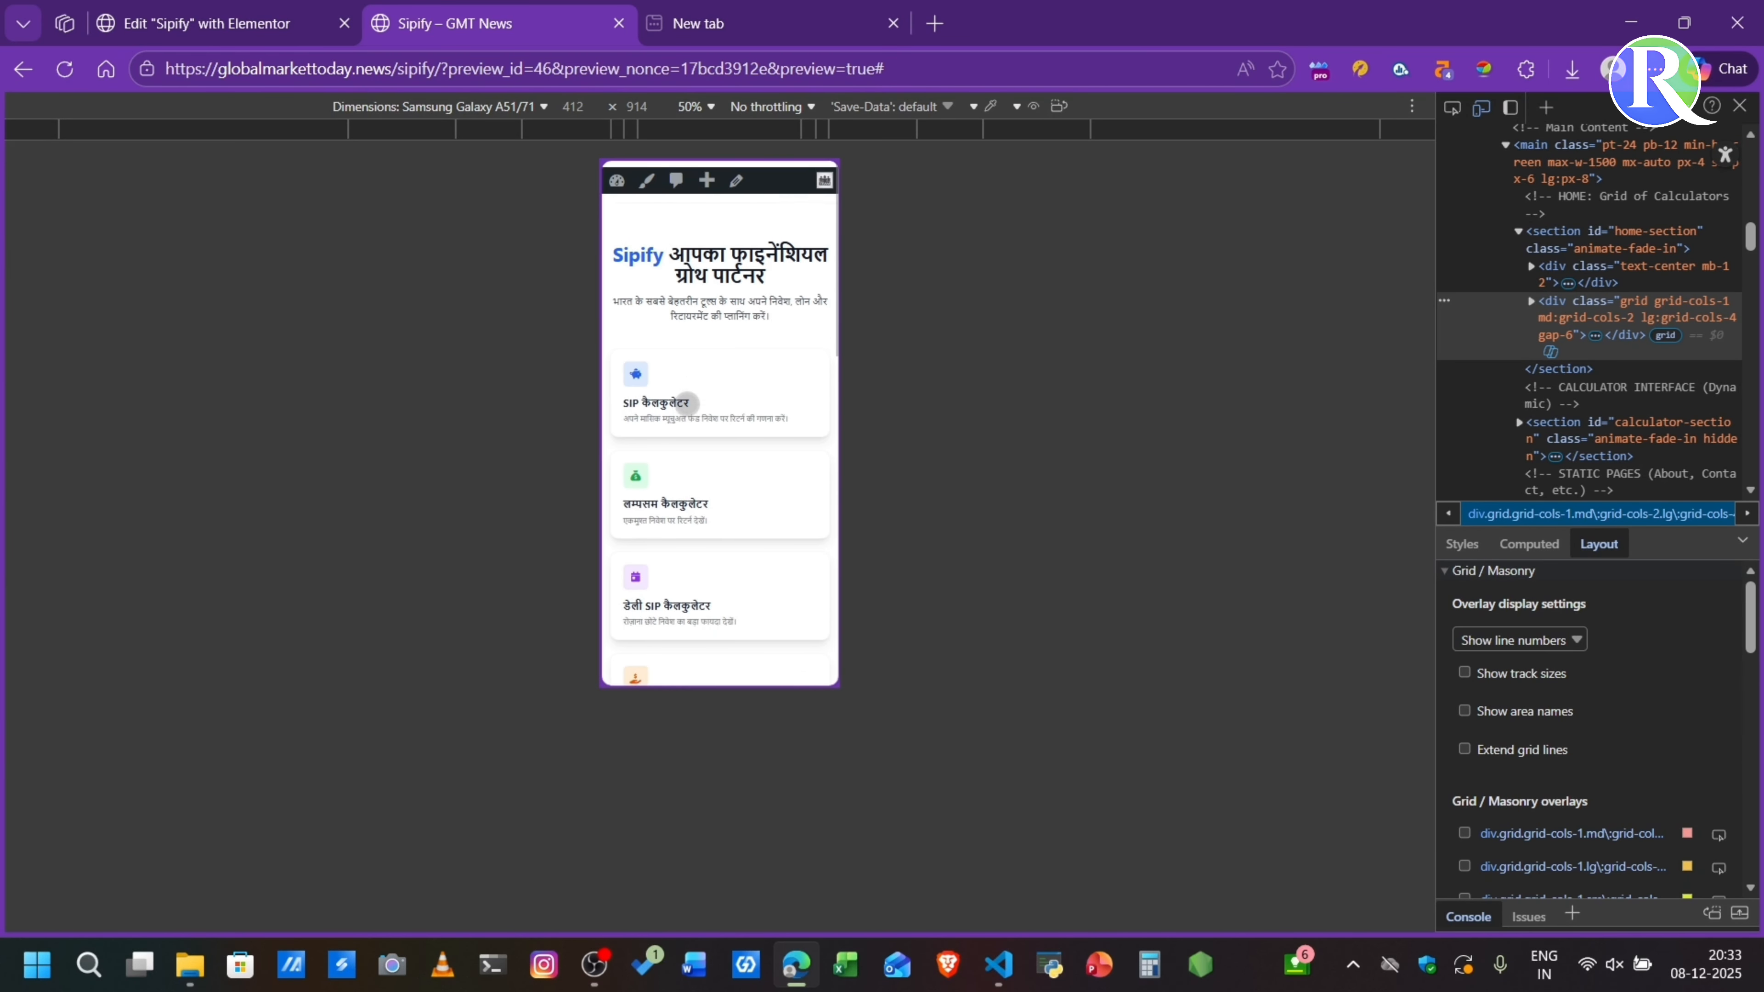
pyautogui.scroll(-1, 687, 405)
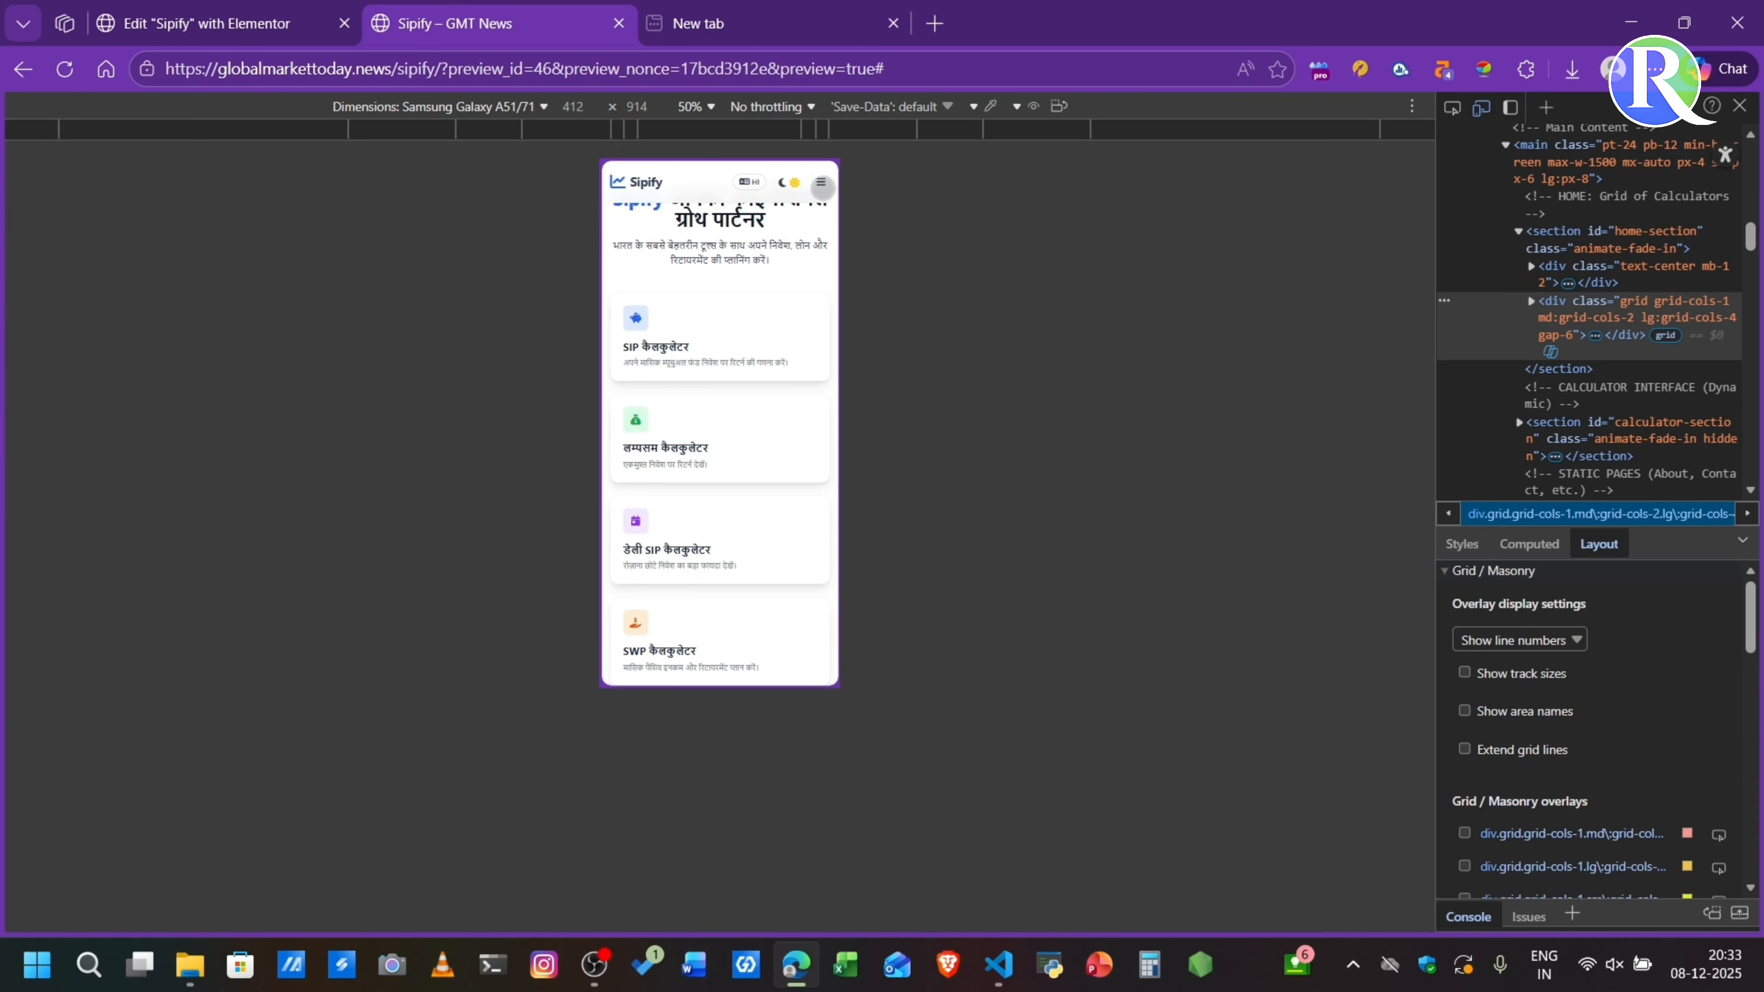
pyautogui.click(822, 185)
pyautogui.click(823, 184)
pyautogui.scroll(-1, 701, 480)
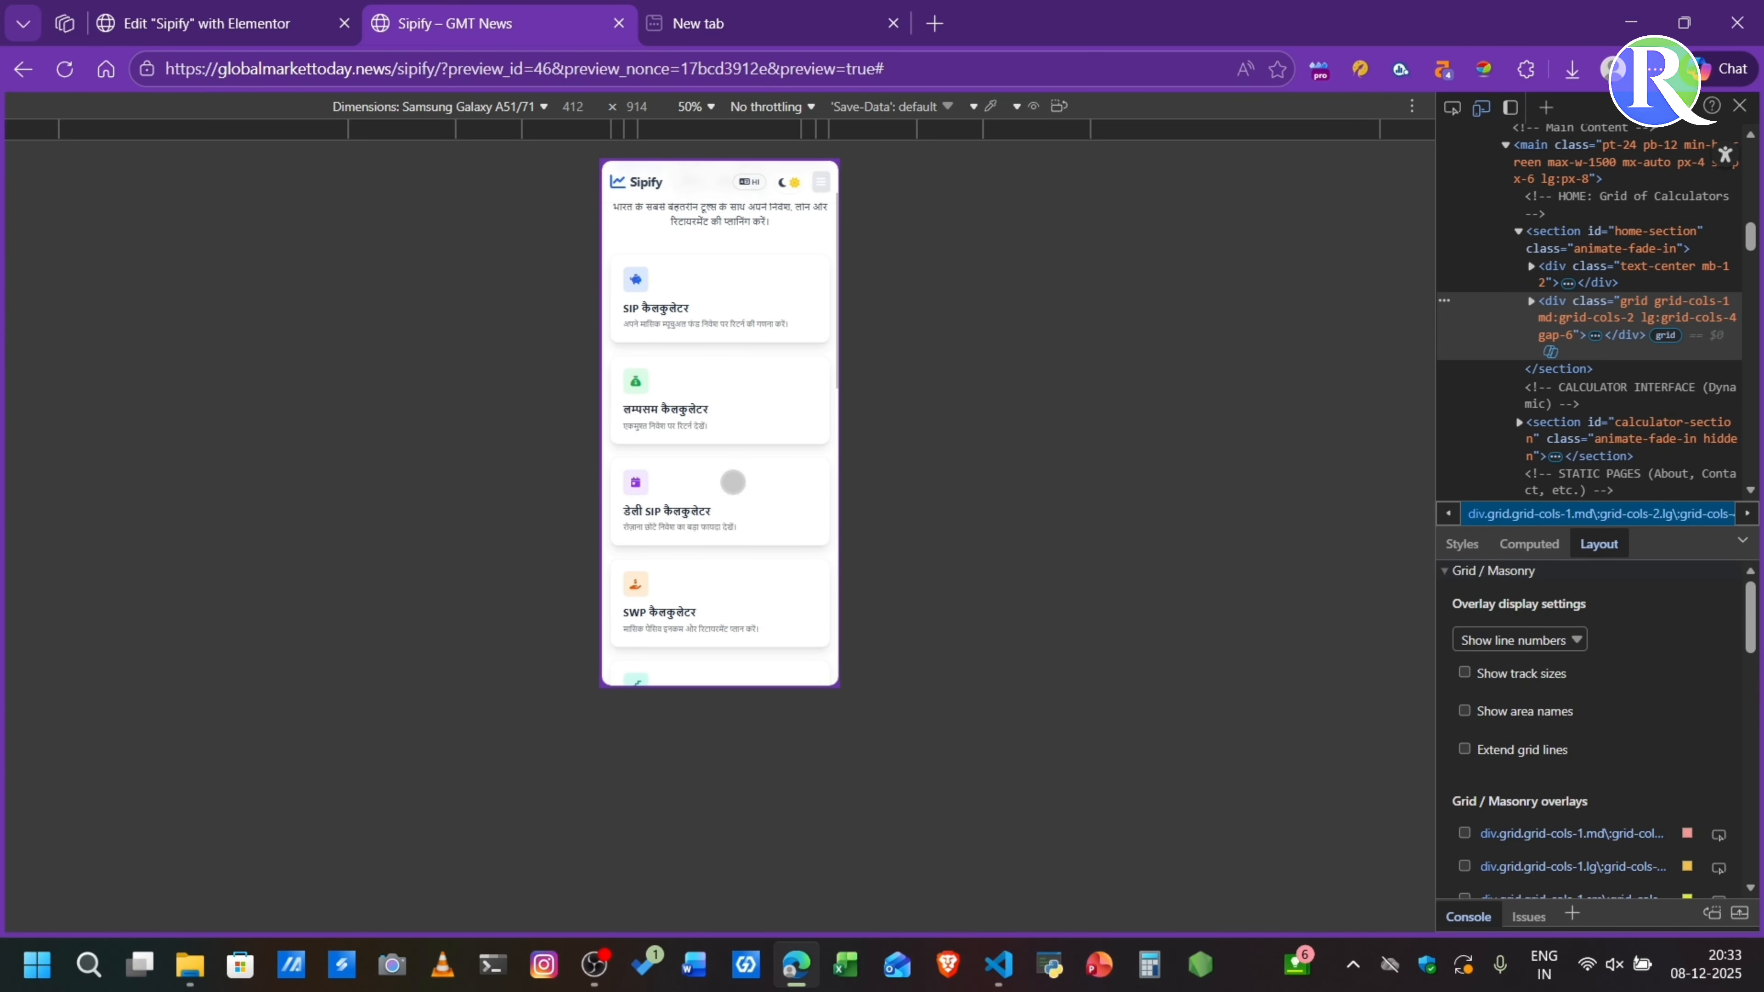
# - Switch the mobile preview to English and test the Lumpsum Calculator with a 22.8% expected return rate
pyautogui.click(750, 181)
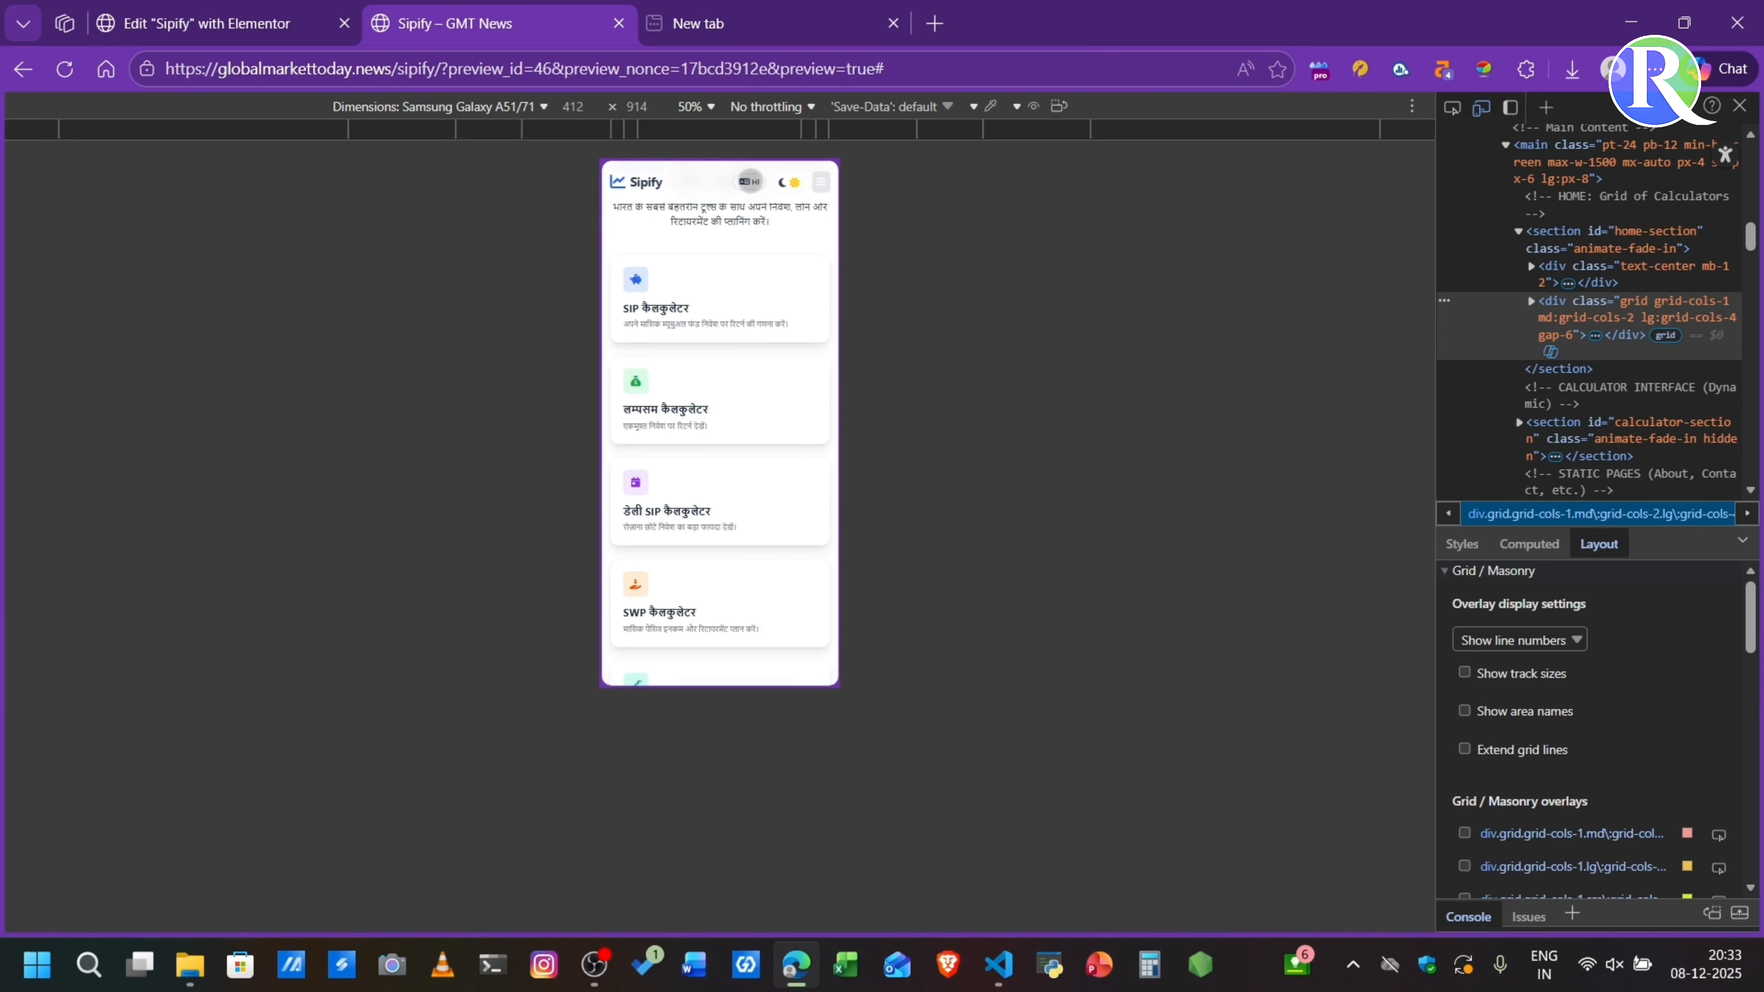
pyautogui.click(703, 411)
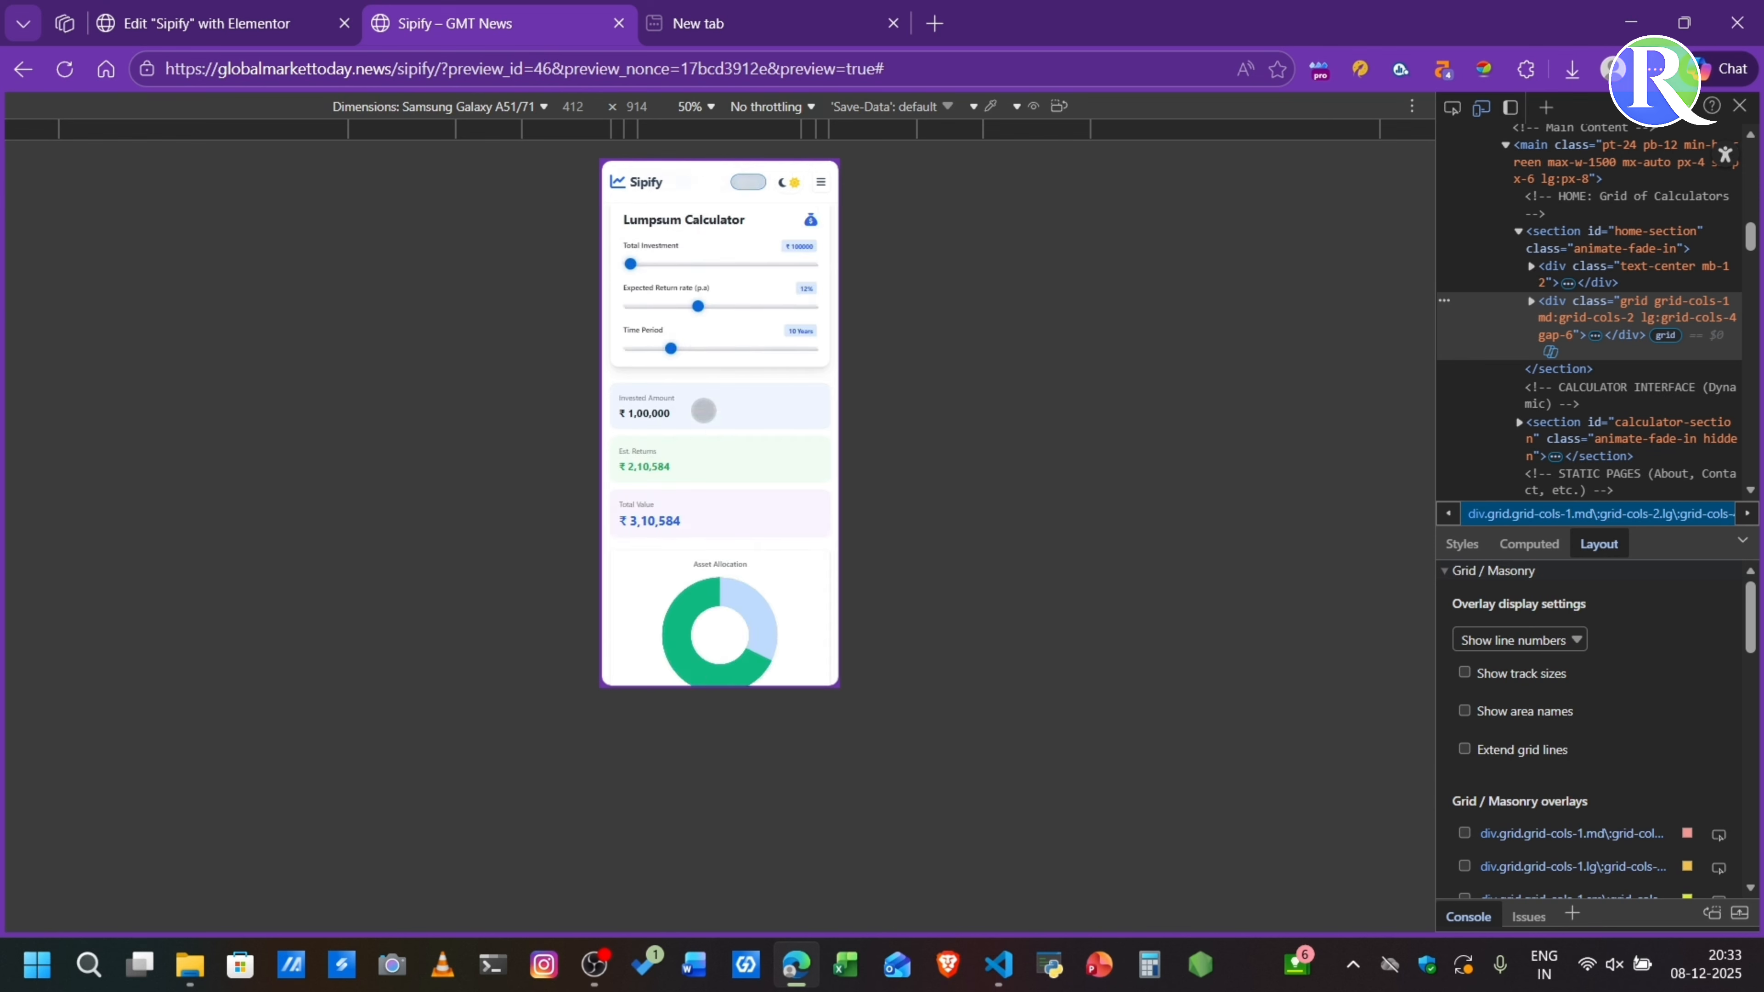
pyautogui.moveTo(698, 303); pyautogui.dragTo(766, 304)
pyautogui.scroll(-6, 741, 499)
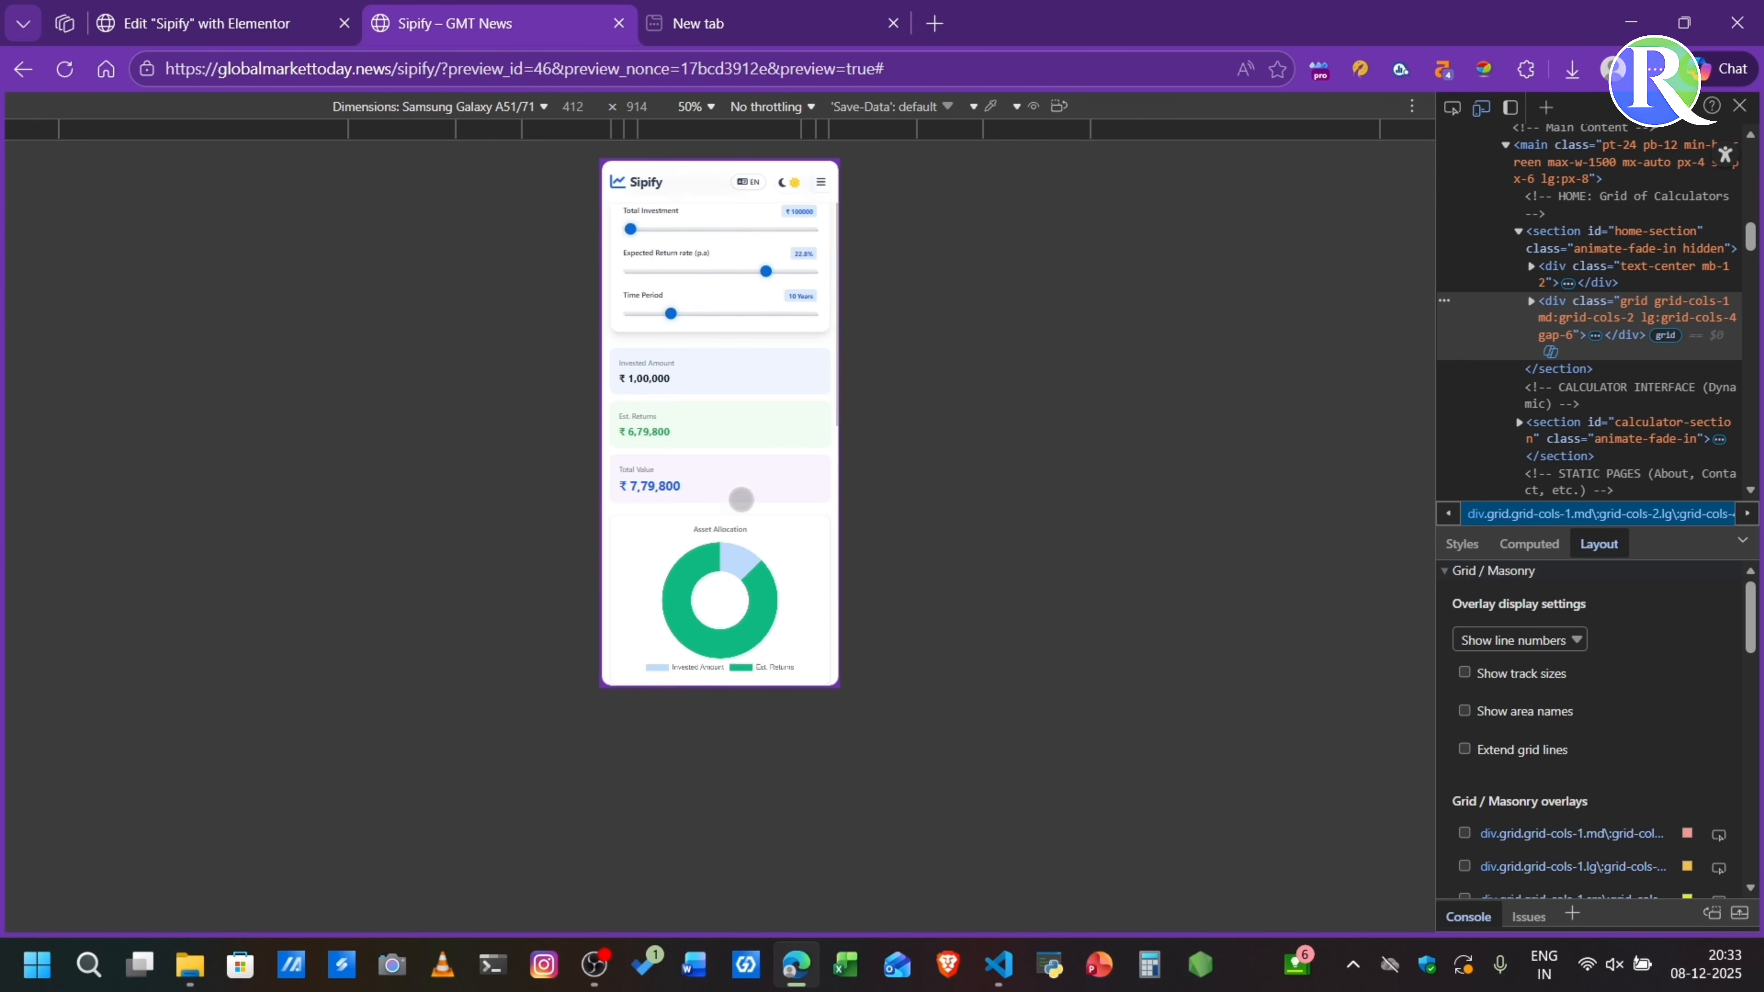
pyautogui.scroll(10, 741, 499)
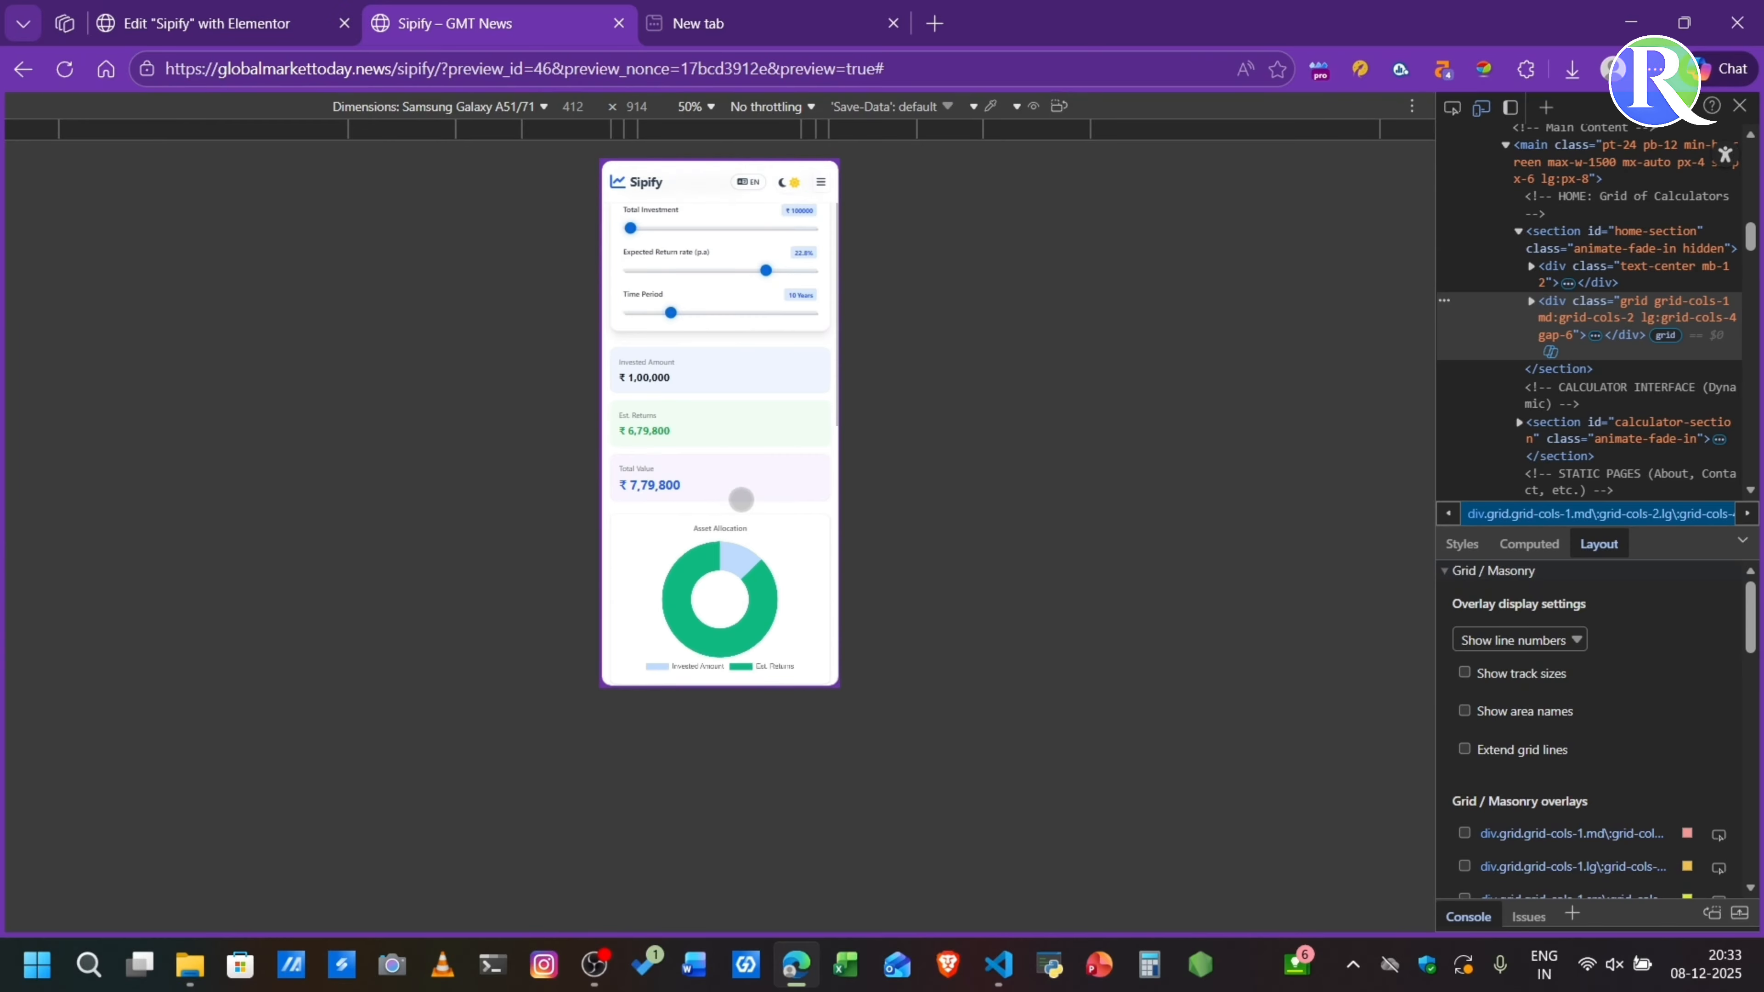
pyautogui.scroll(-3, 737, 496)
pyautogui.scroll(-1, 711, 287)
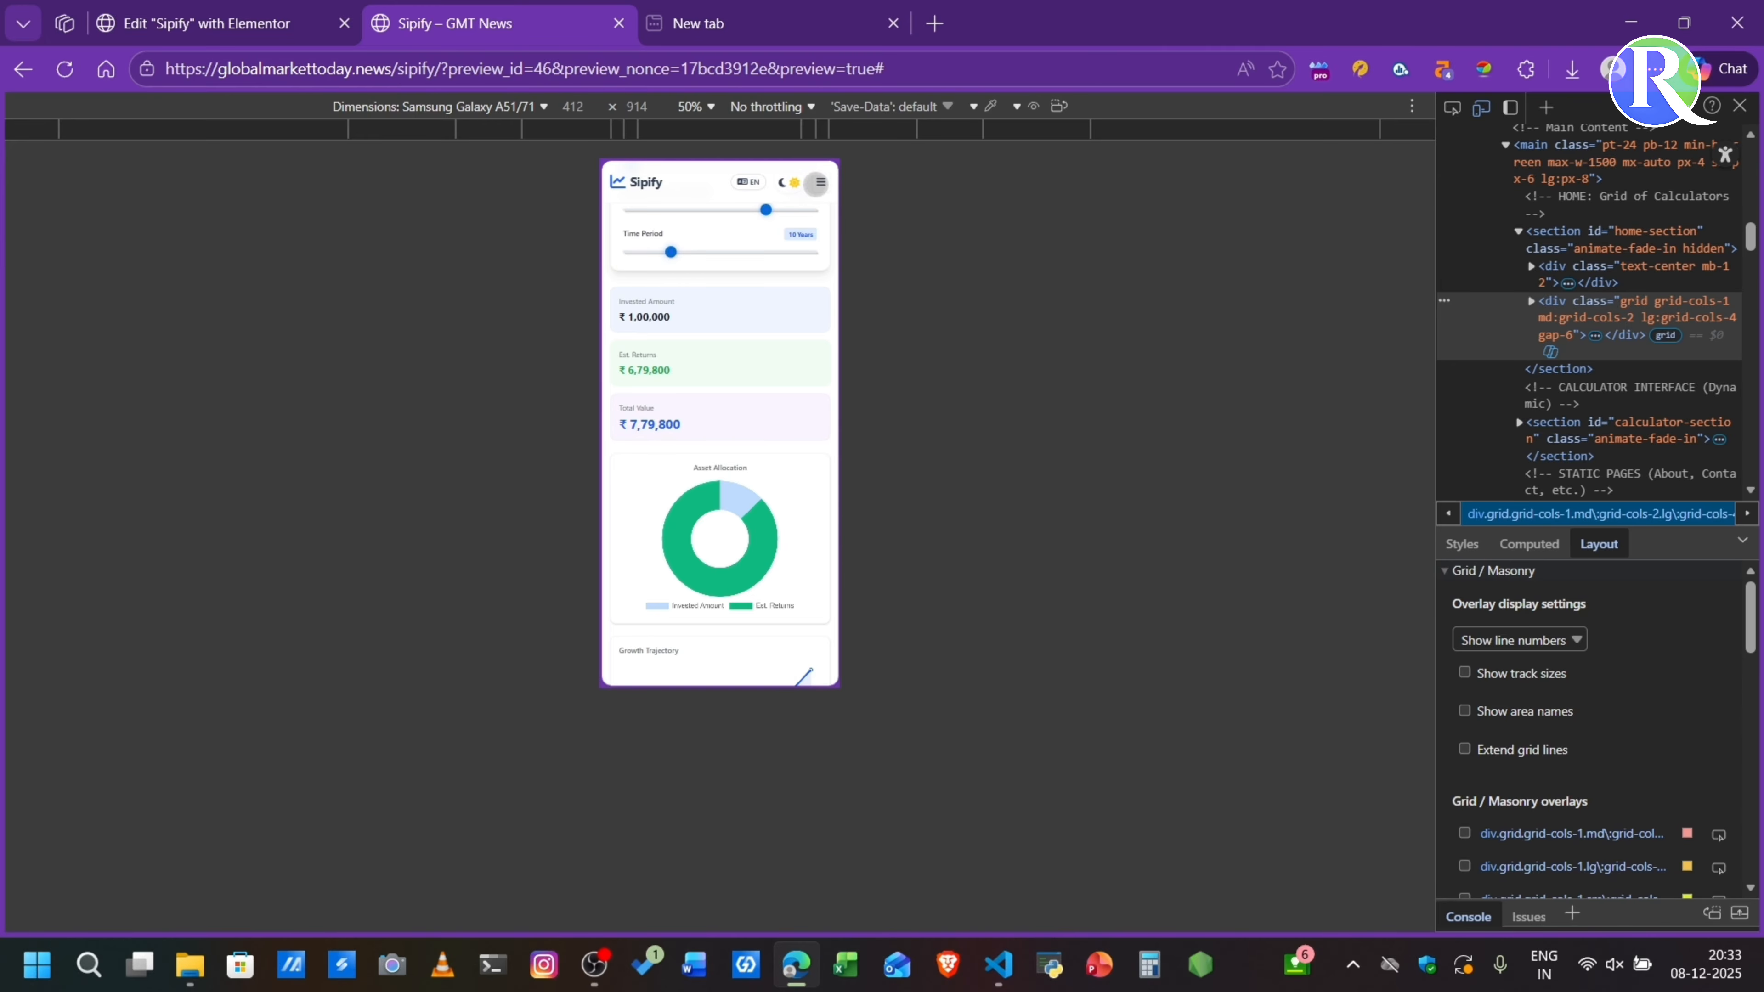
# - Close the developer tools and return to the Sipify home view in desktop layout
pyautogui.press('F12')
pyautogui.moveTo(896, 136)
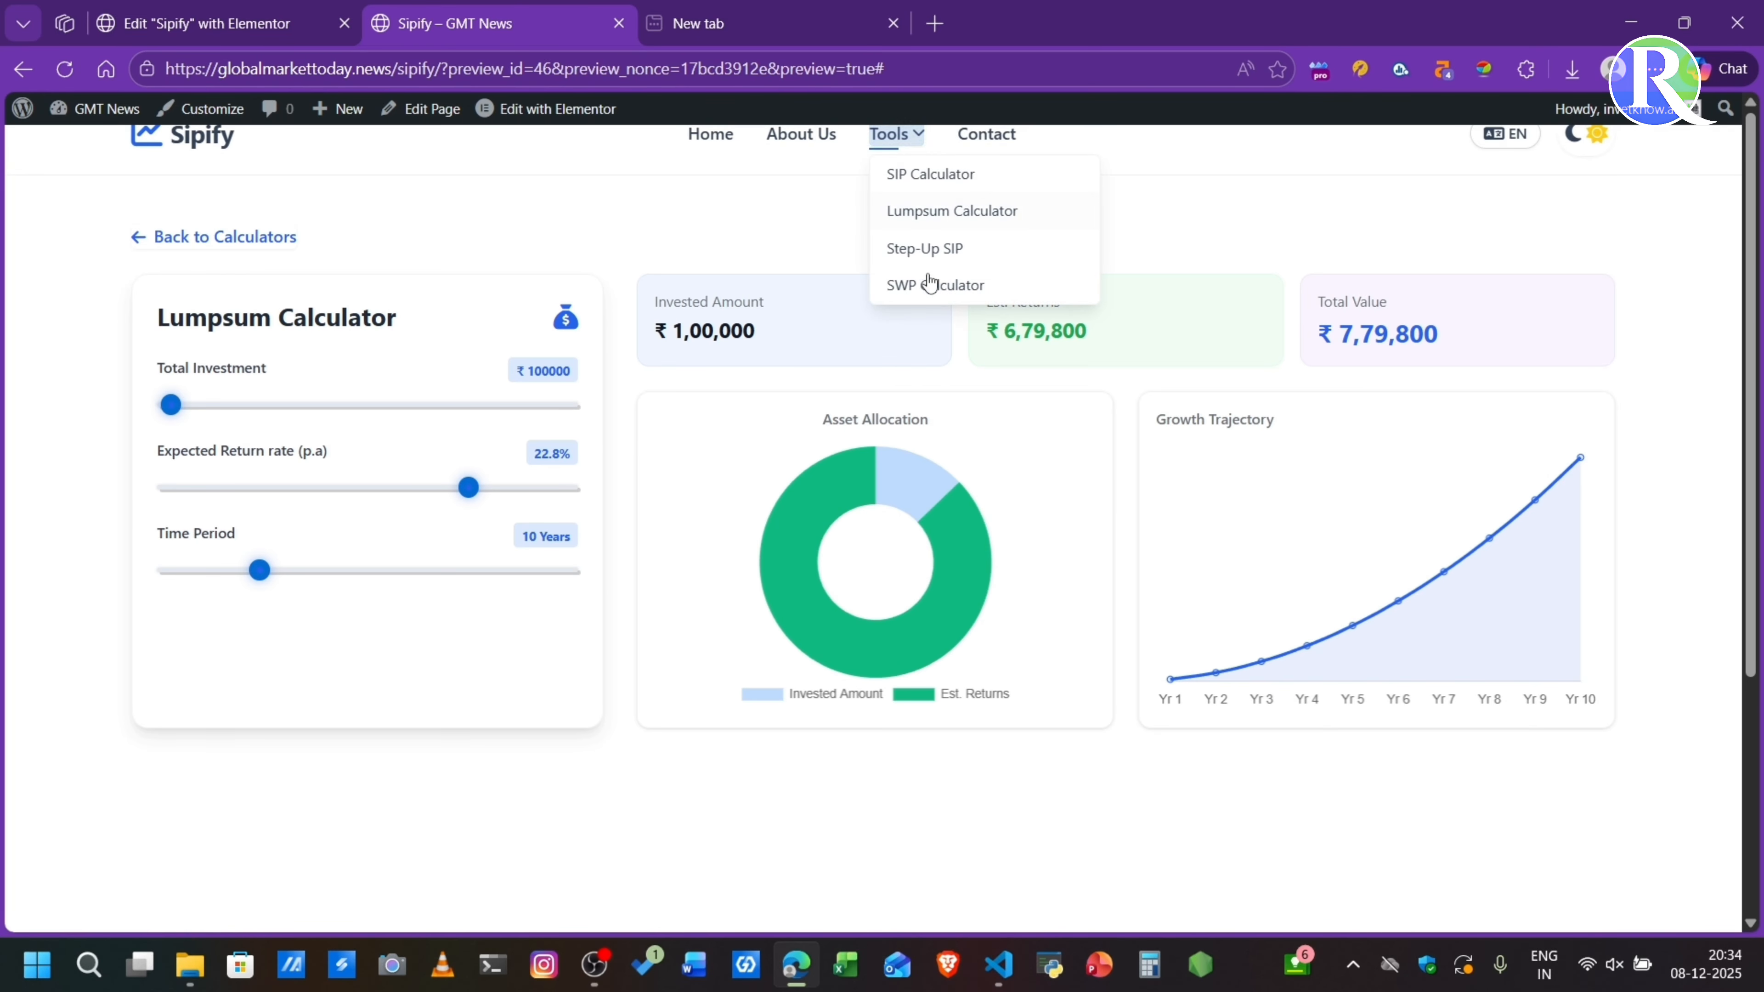
pyautogui.click(178, 152)
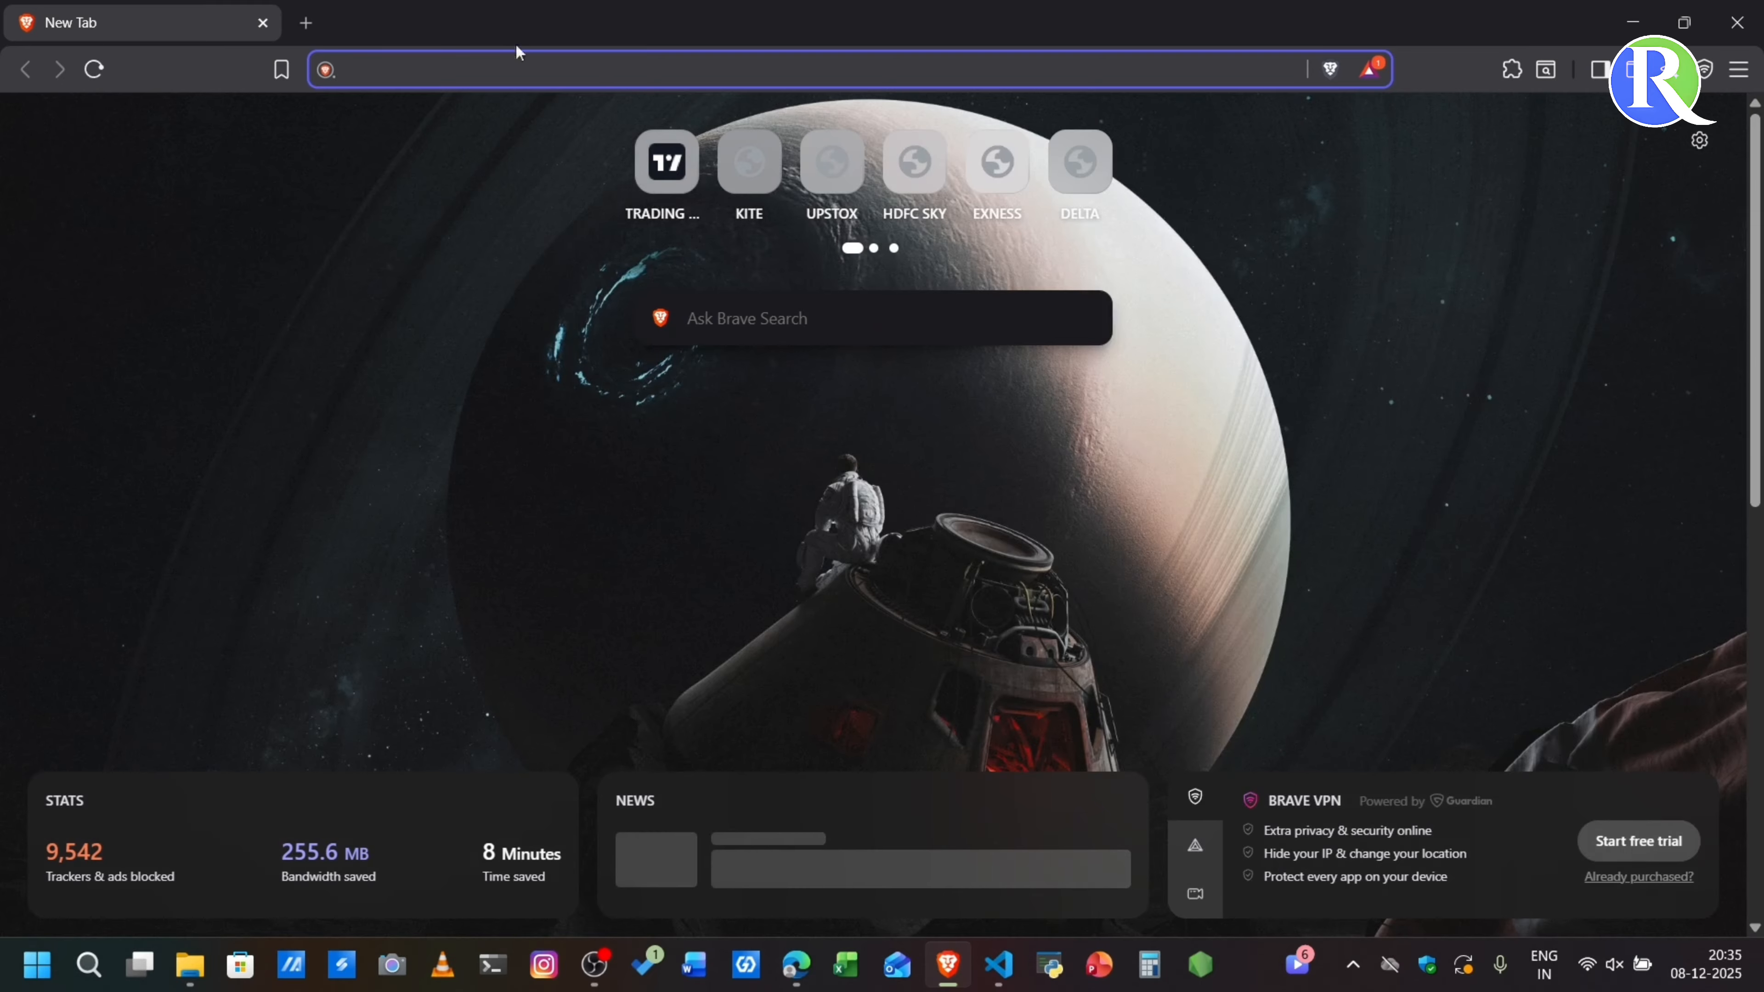
# - Check the live home page at globalmarkettoday.news in Brave and switch back to the Sipify preview in Edge
pyautogui.write('glo')
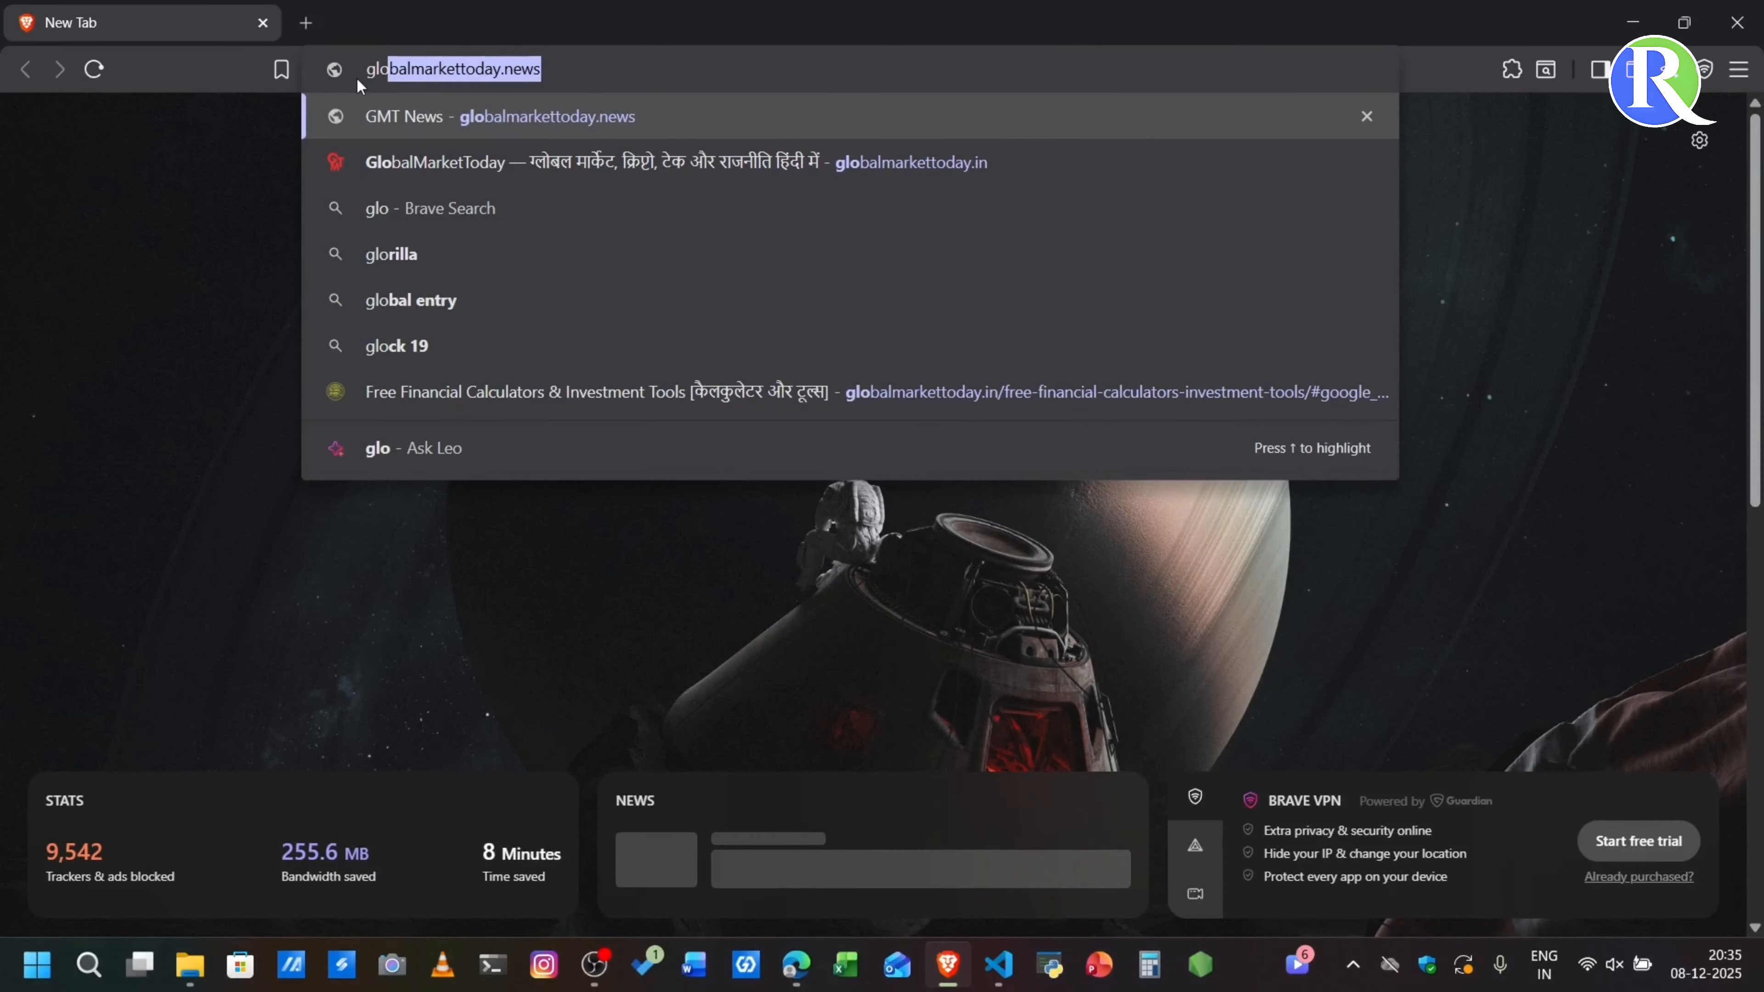
pyautogui.press('Return')
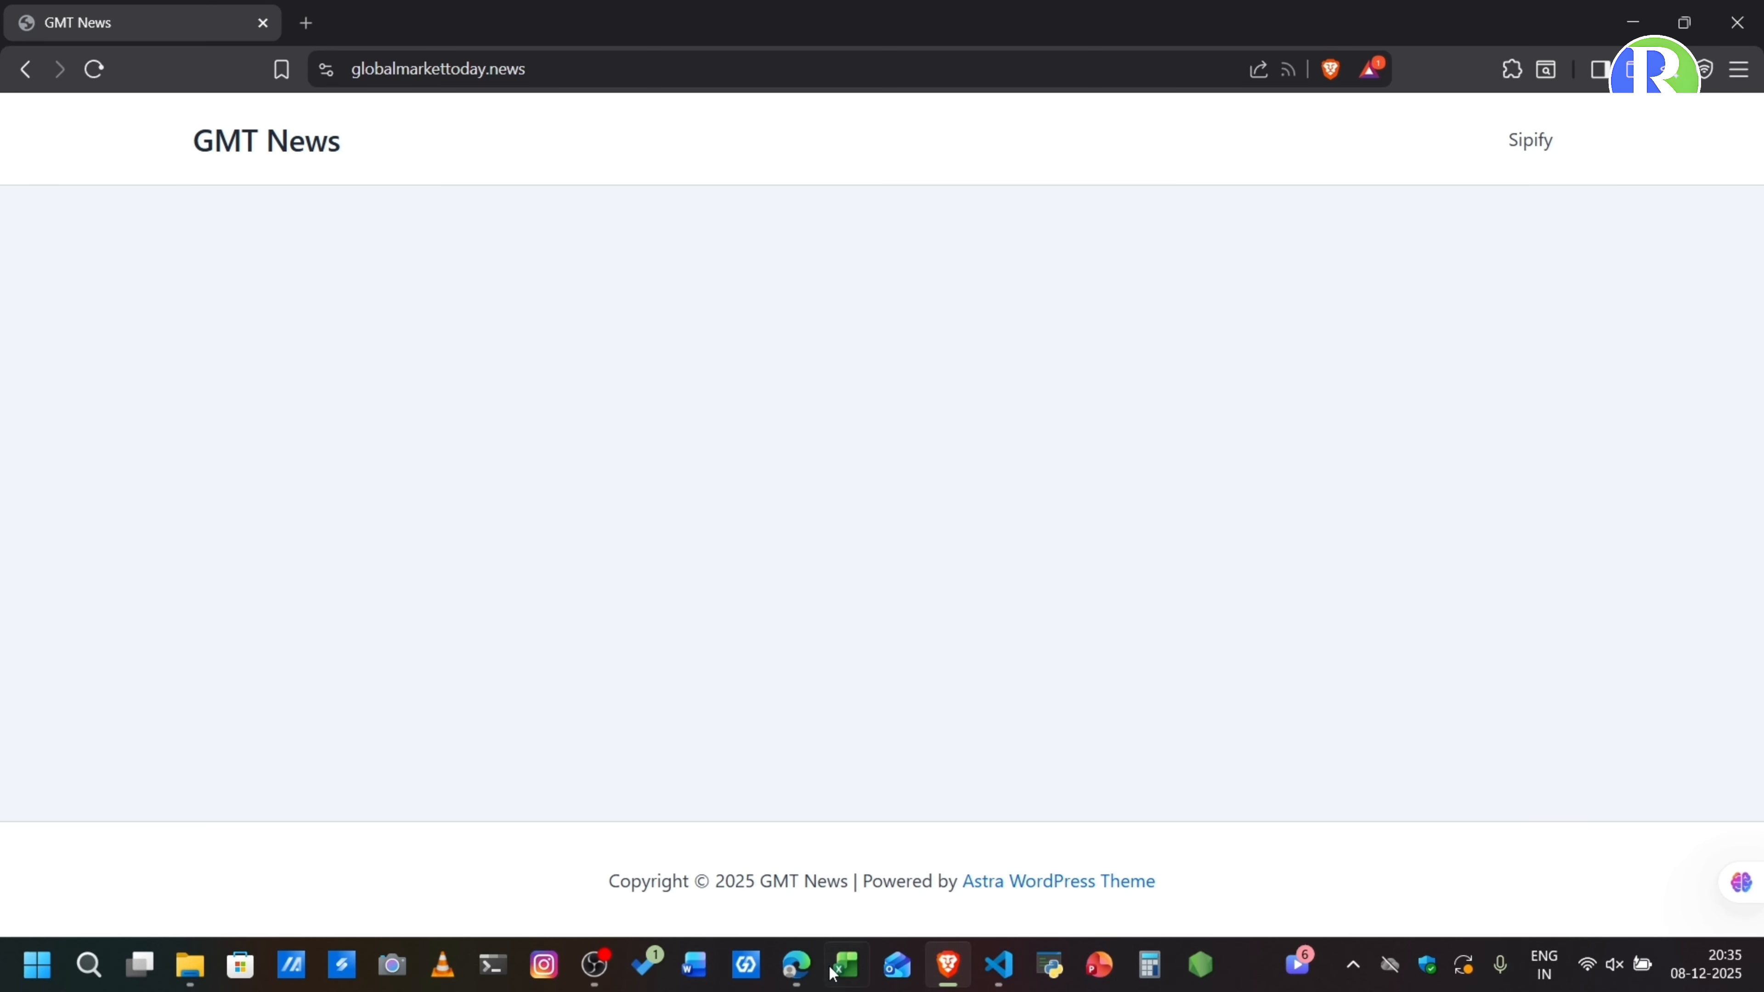
pyautogui.click(784, 860)
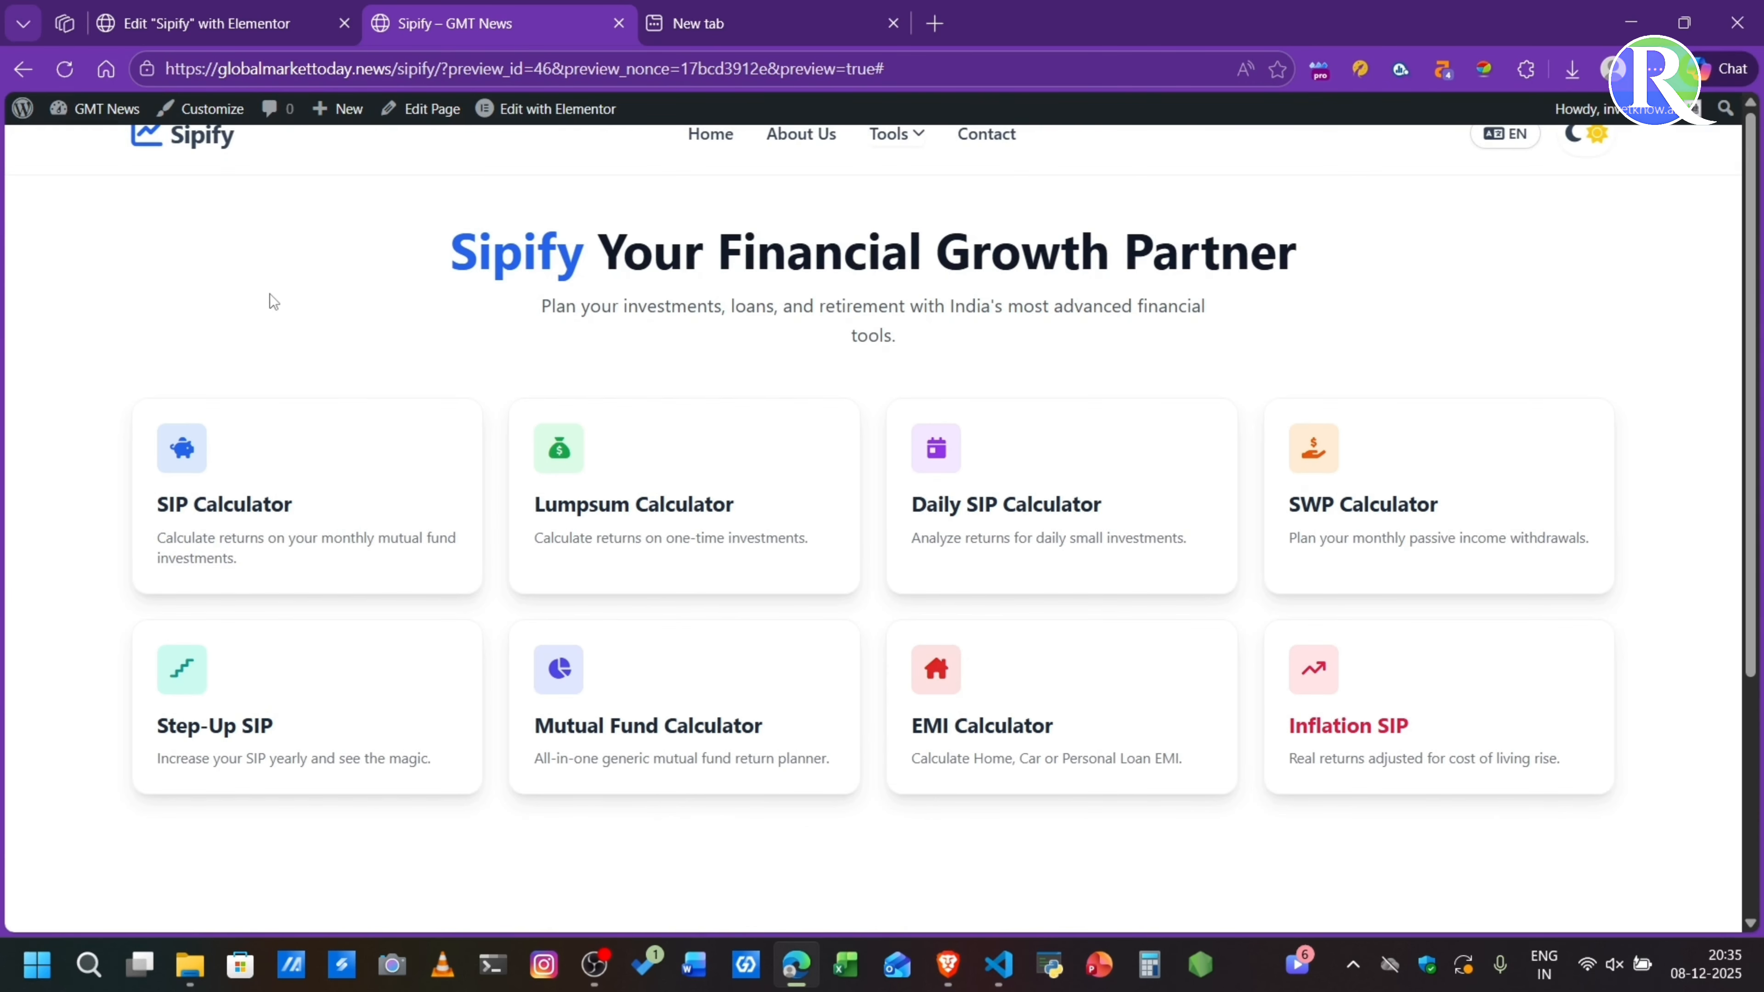
# - In the WordPress Reading settings, make the static page Sipify the site's homepage and save the changes
pyautogui.moveTo(23, 108)
pyautogui.click(62, 136)
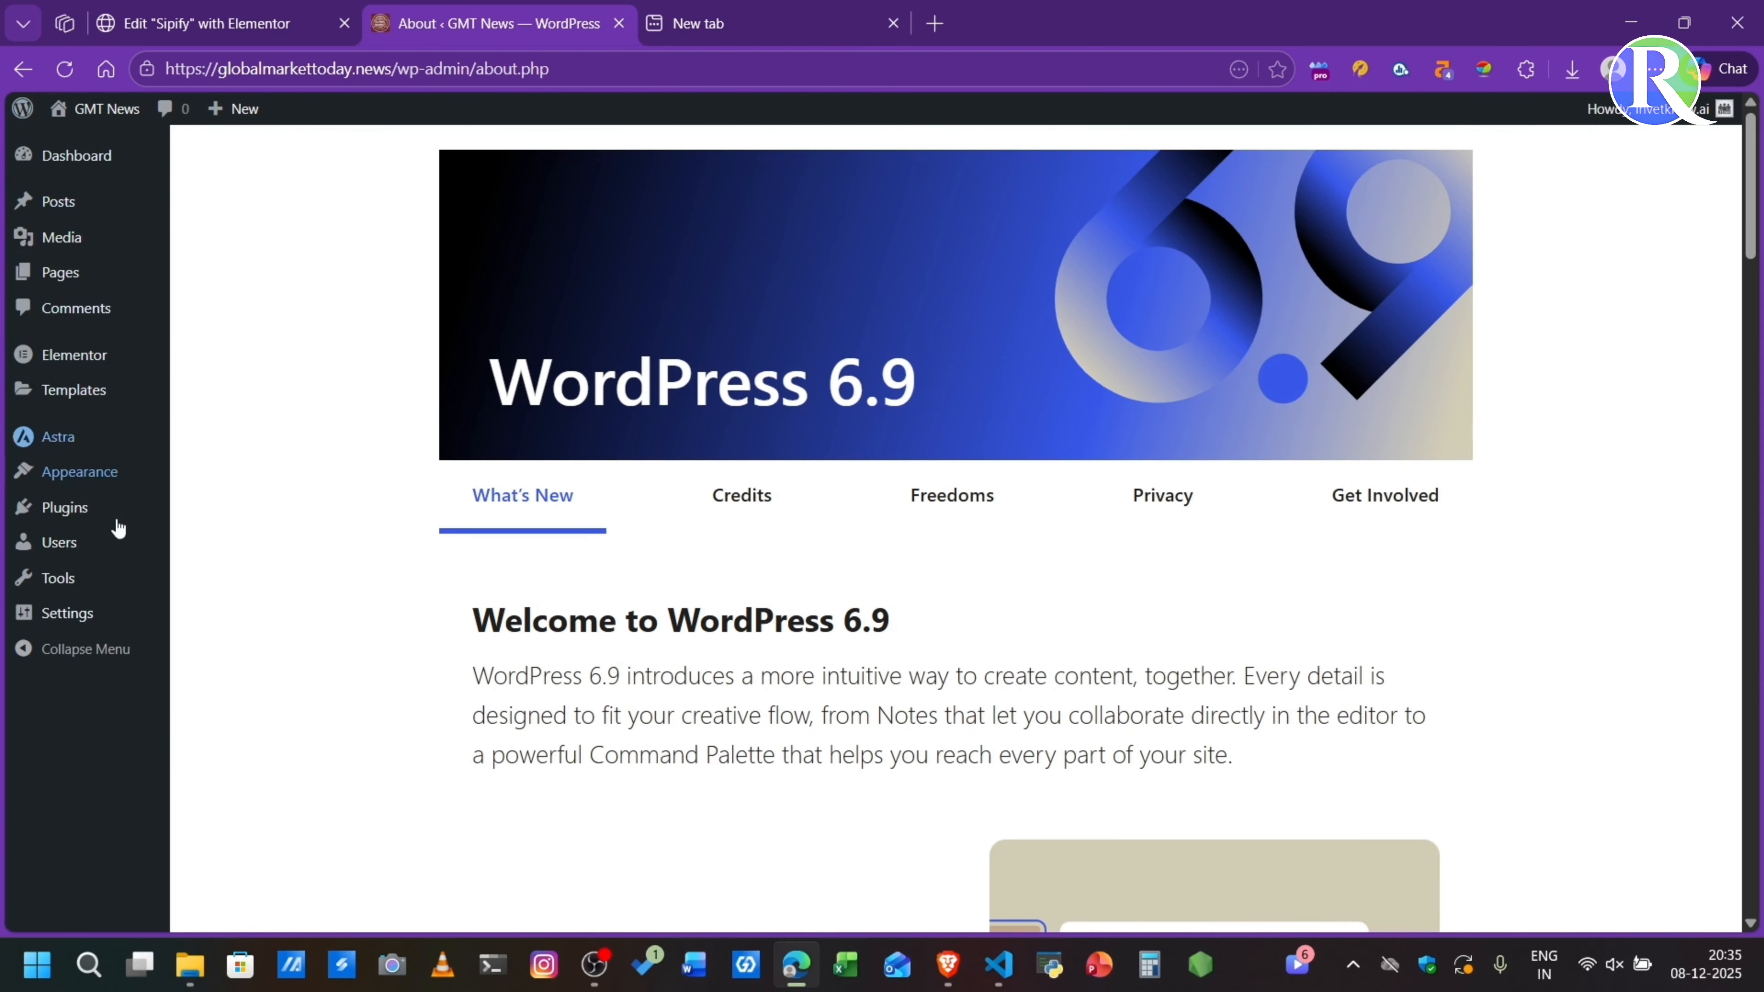
pyautogui.click(74, 612)
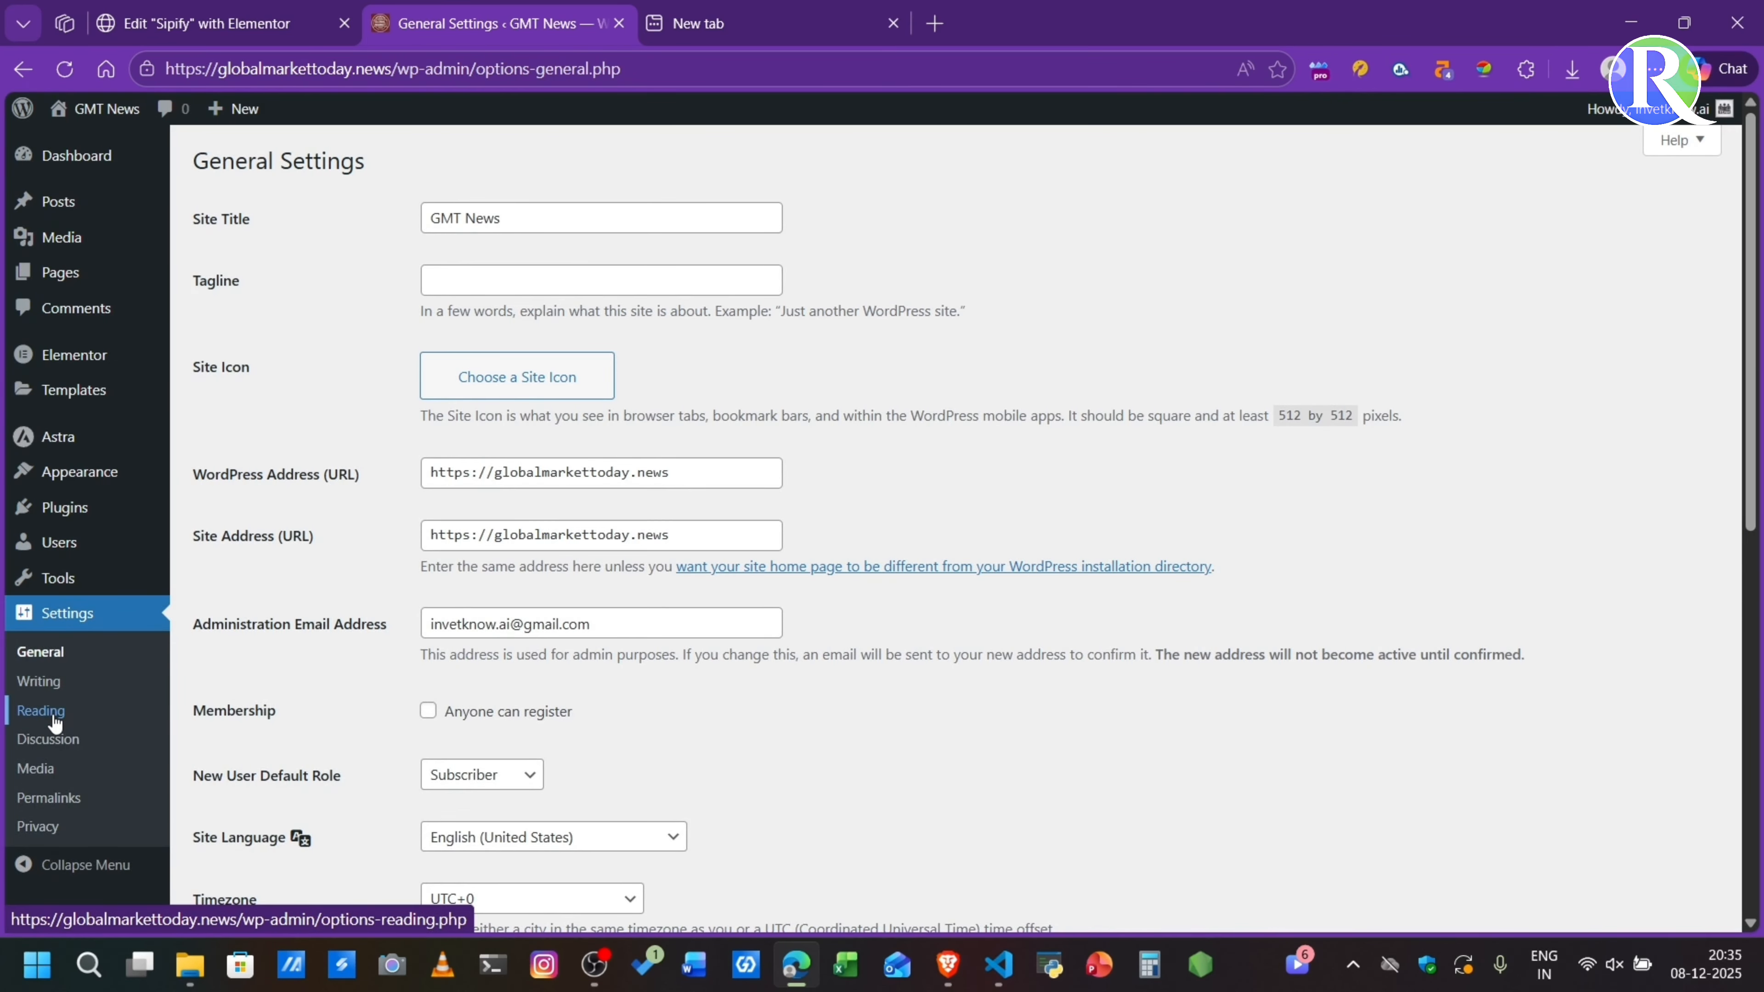
pyautogui.click(40, 710)
pyautogui.click(253, 216)
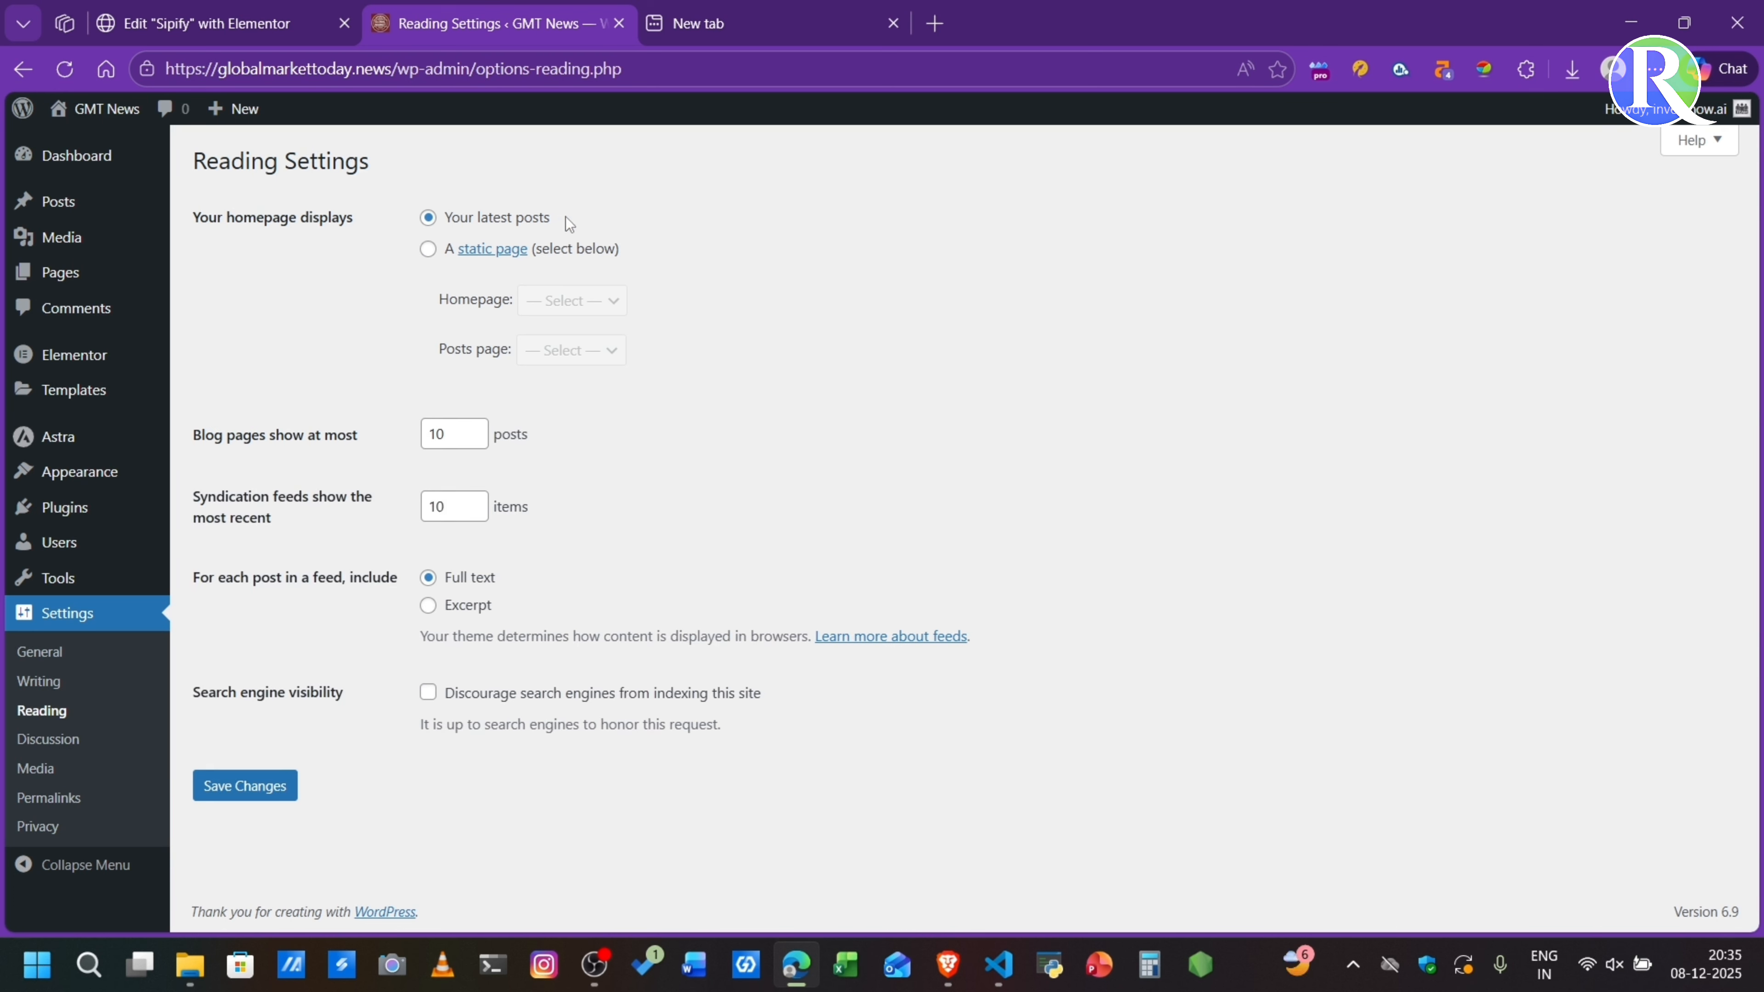
pyautogui.click(428, 250)
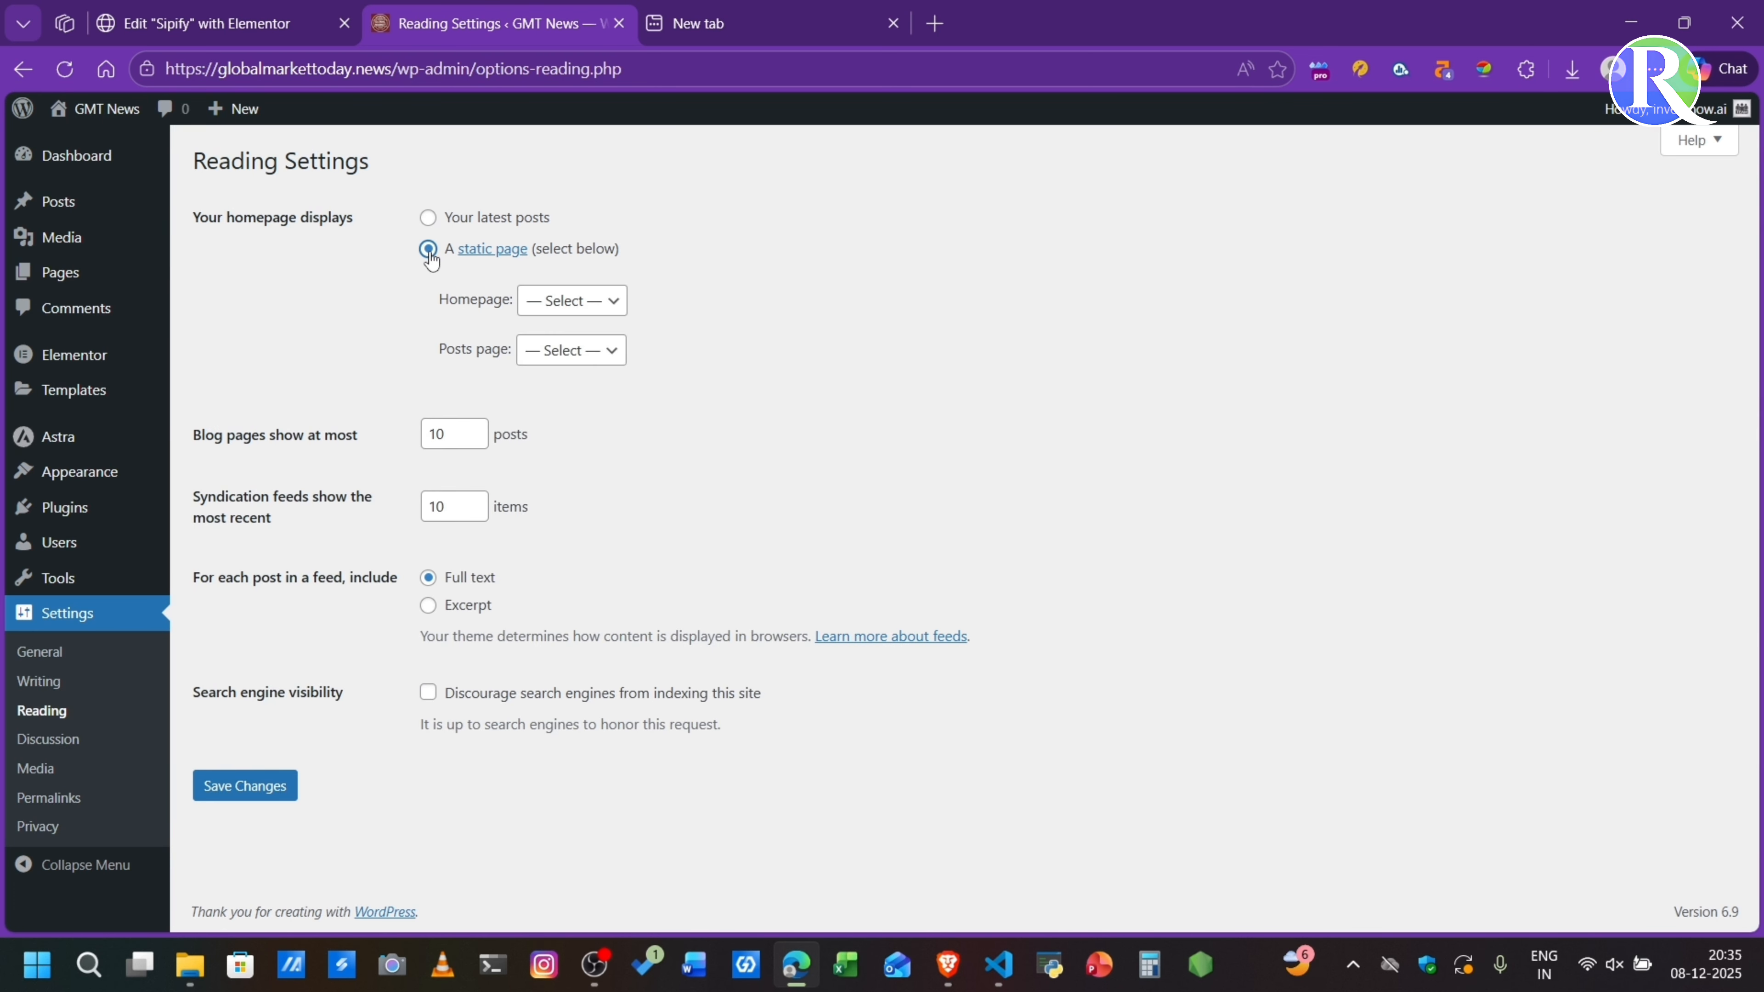
pyautogui.click(566, 301)
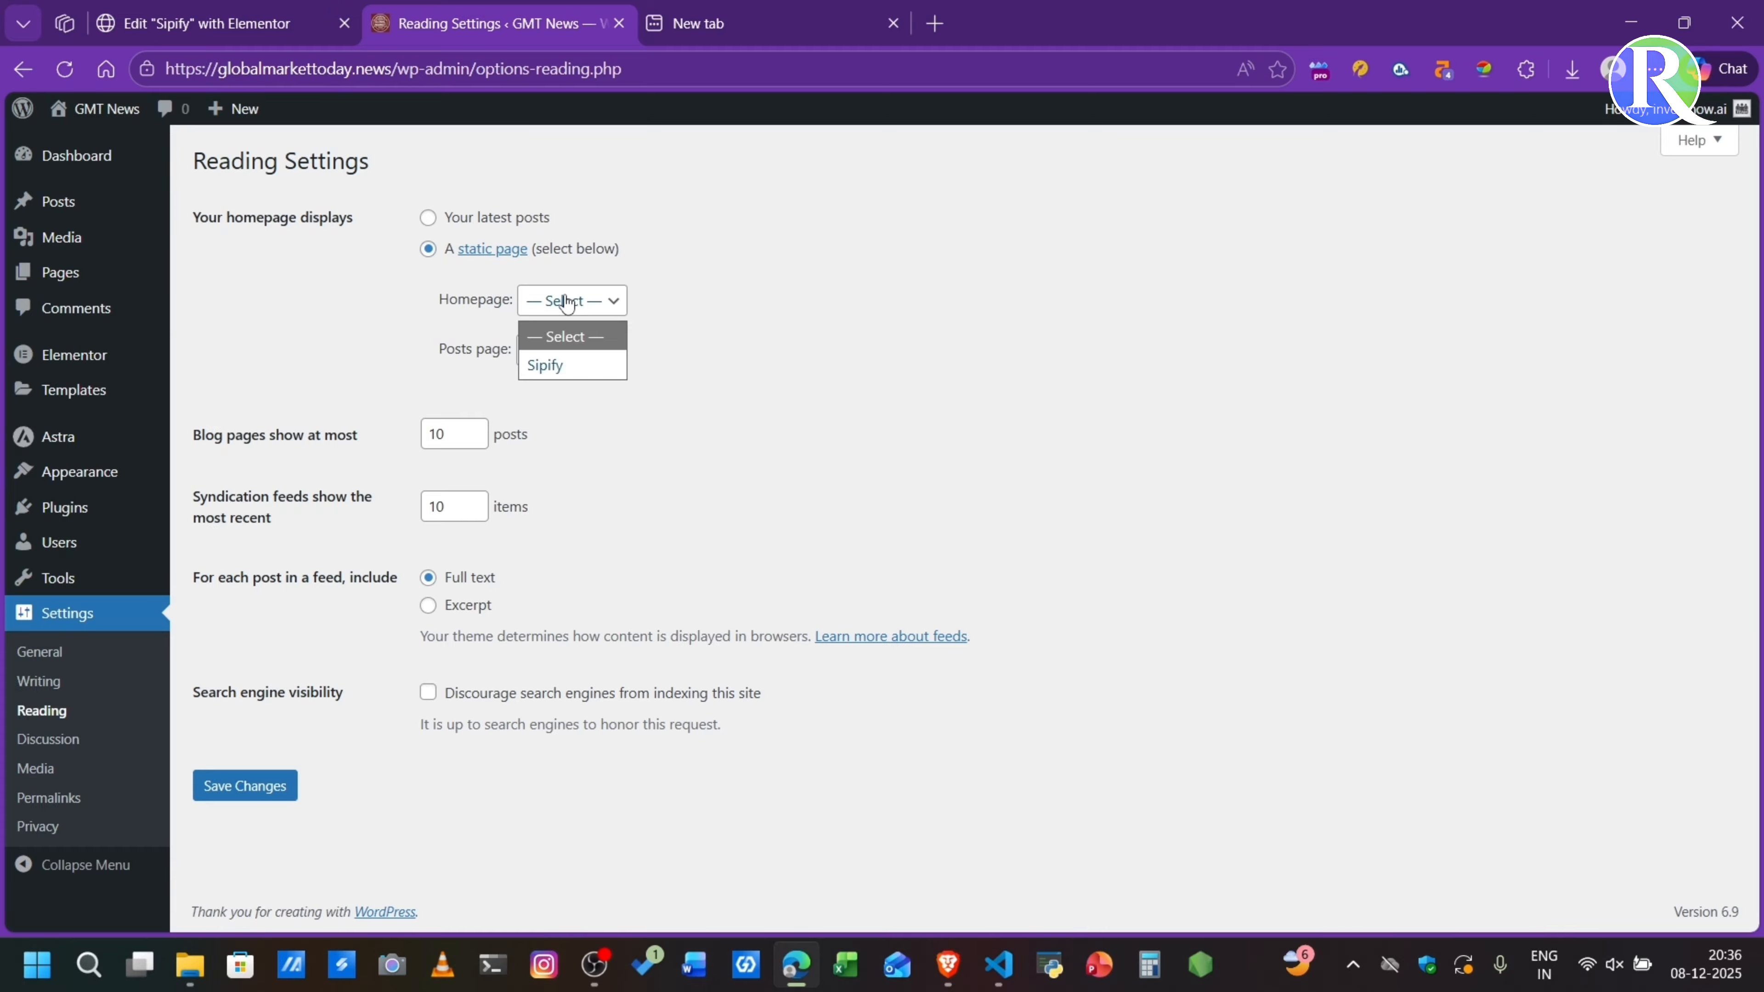
pyautogui.click(550, 366)
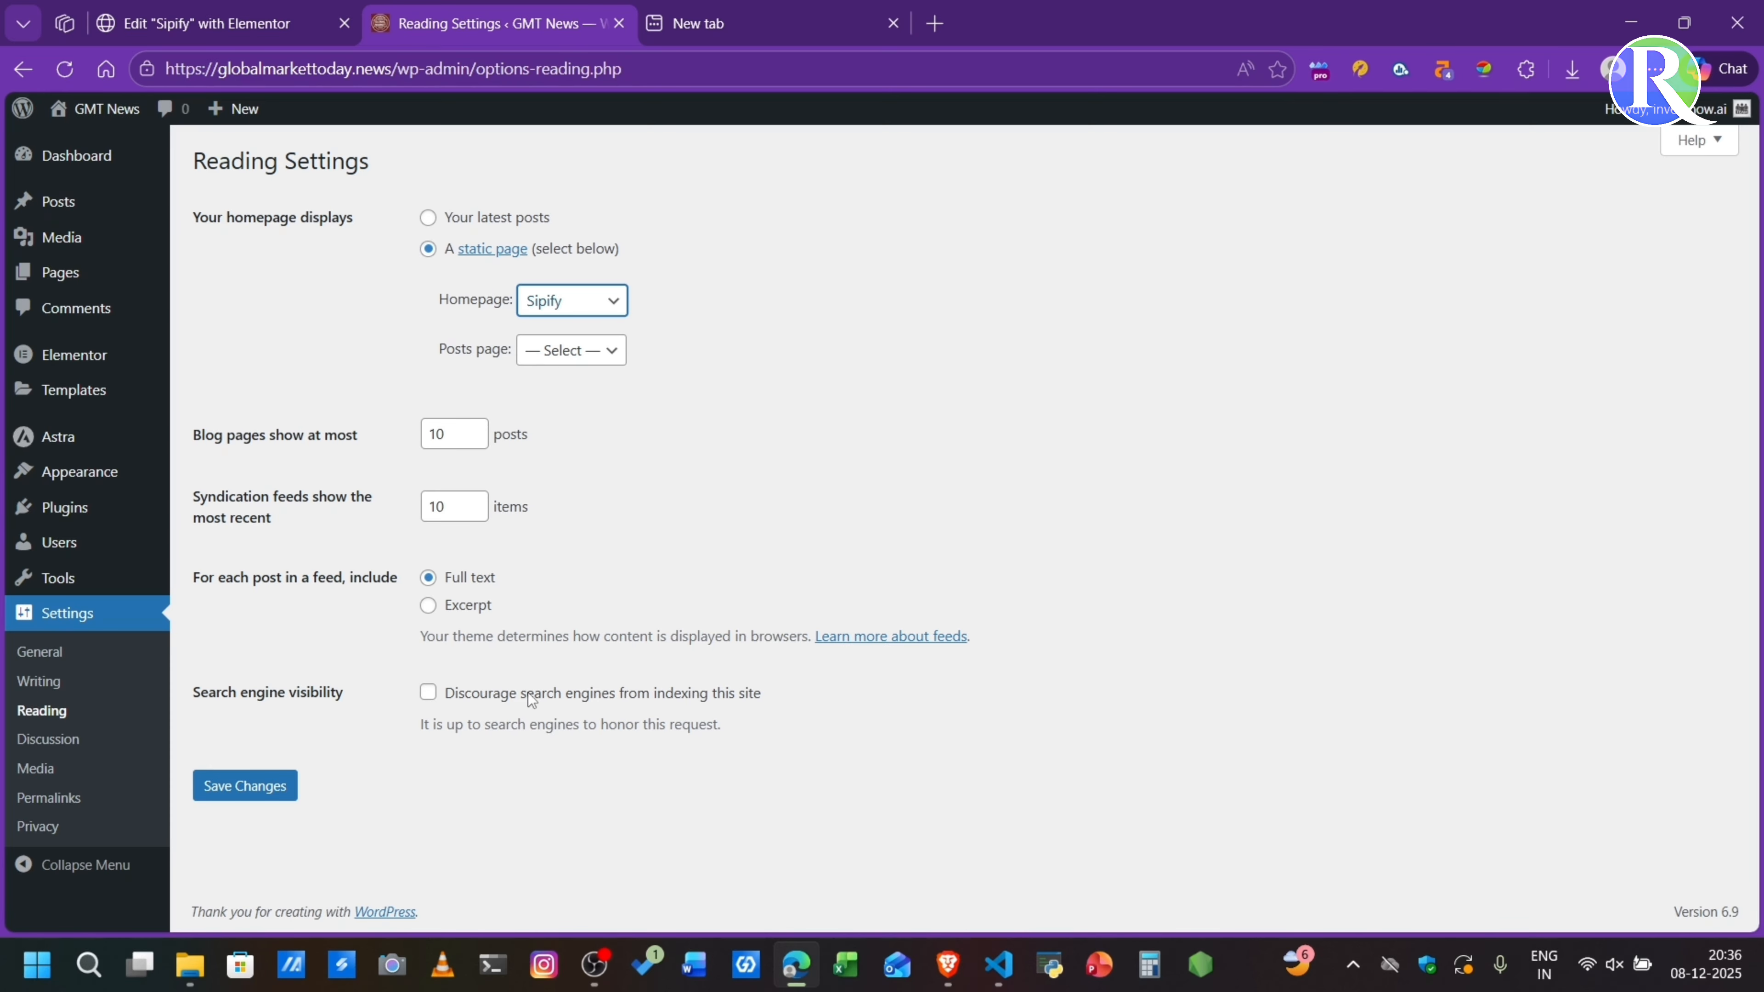
pyautogui.click(220, 787)
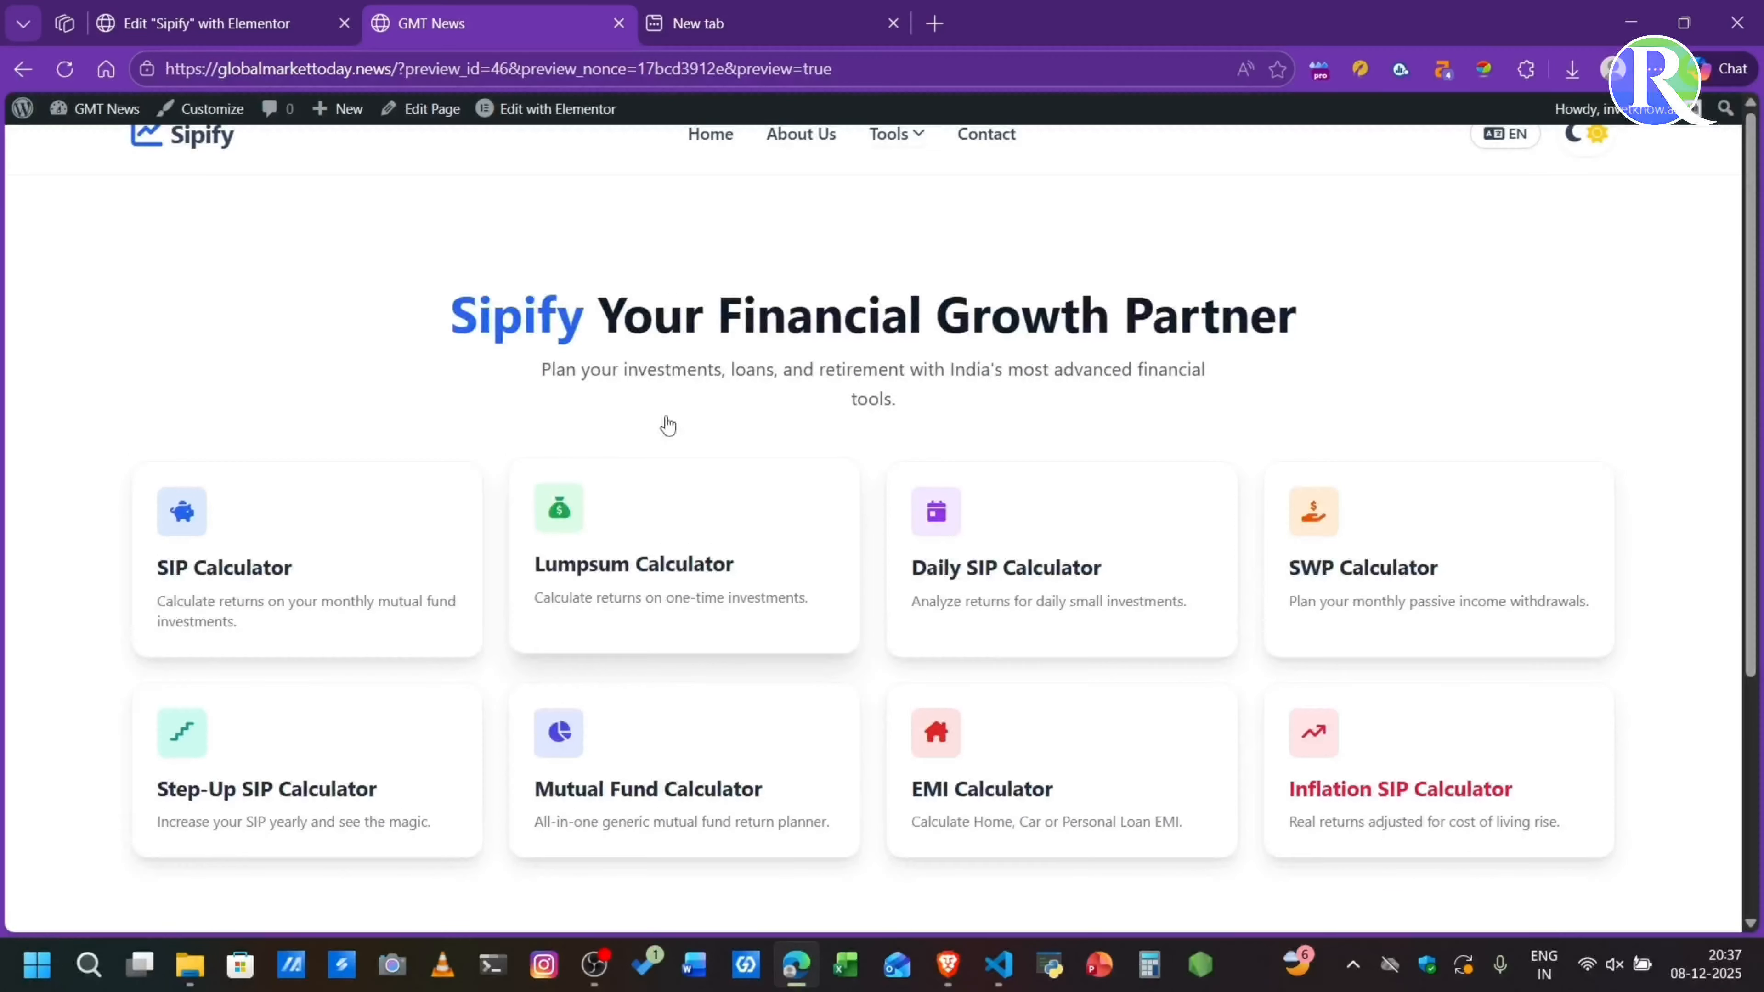
# - Switch to Brave, reload globalmarkettoday.news, look through the live Sipify homepage and change its language to Hindi
pyautogui.scroll(-5, 668, 425)
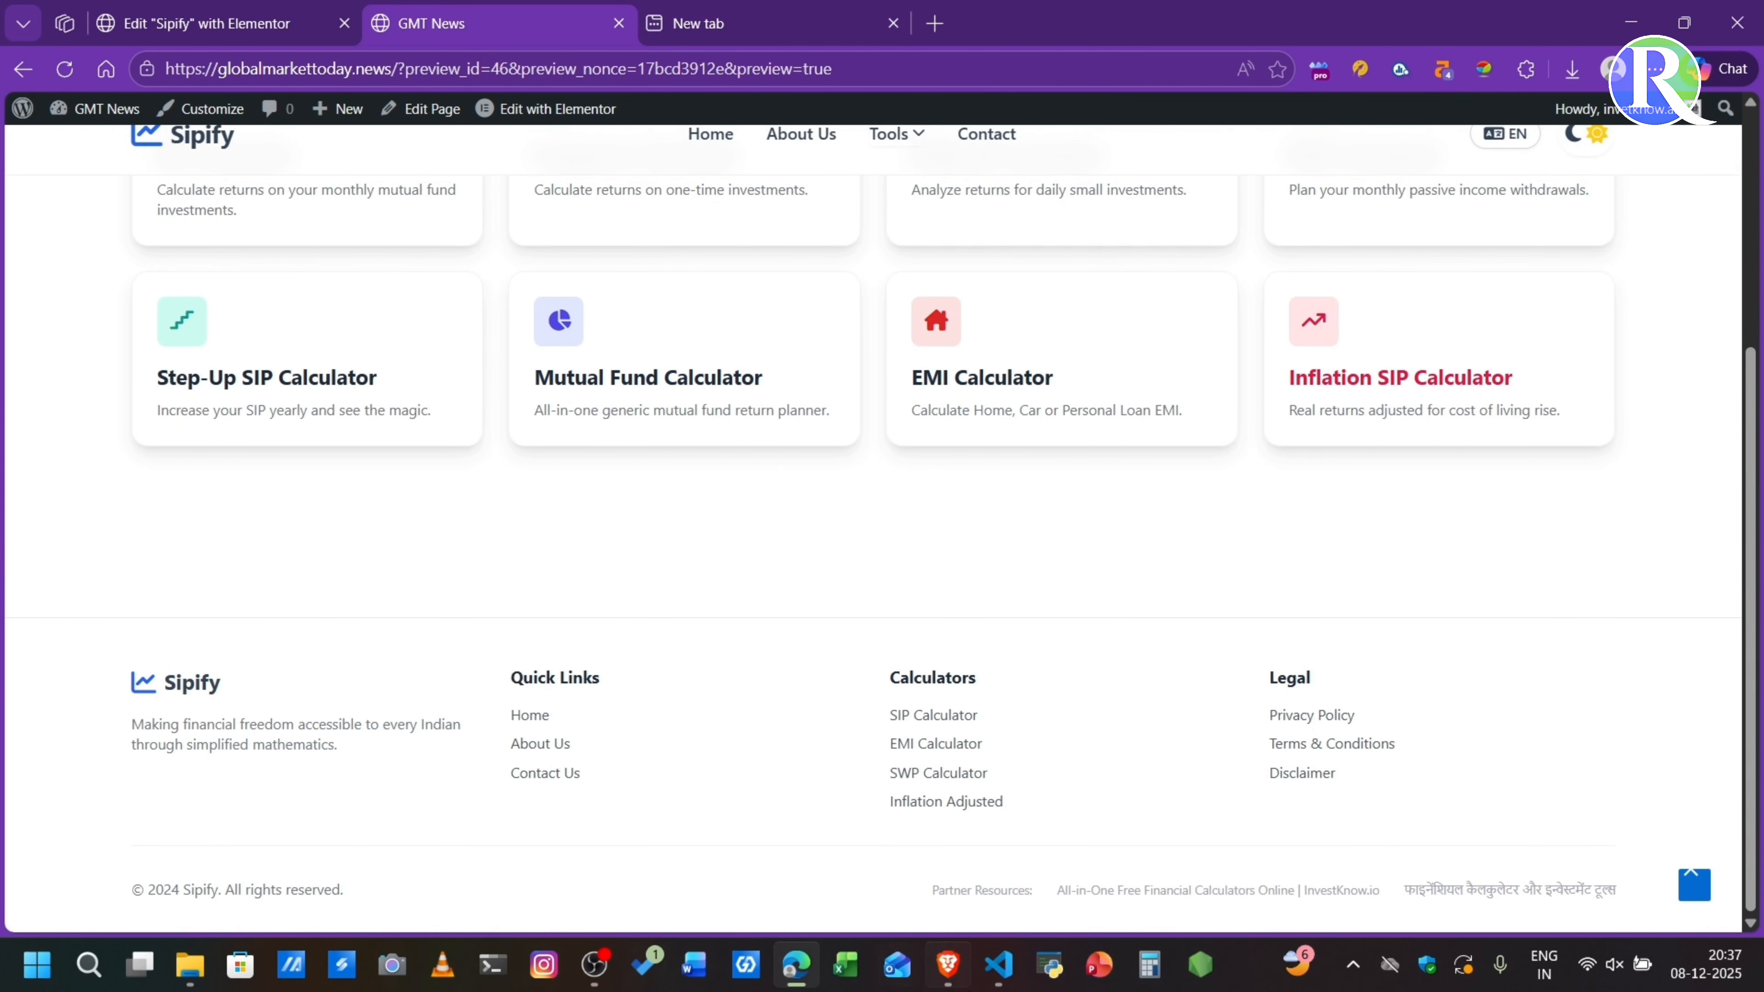
pyautogui.click(948, 982)
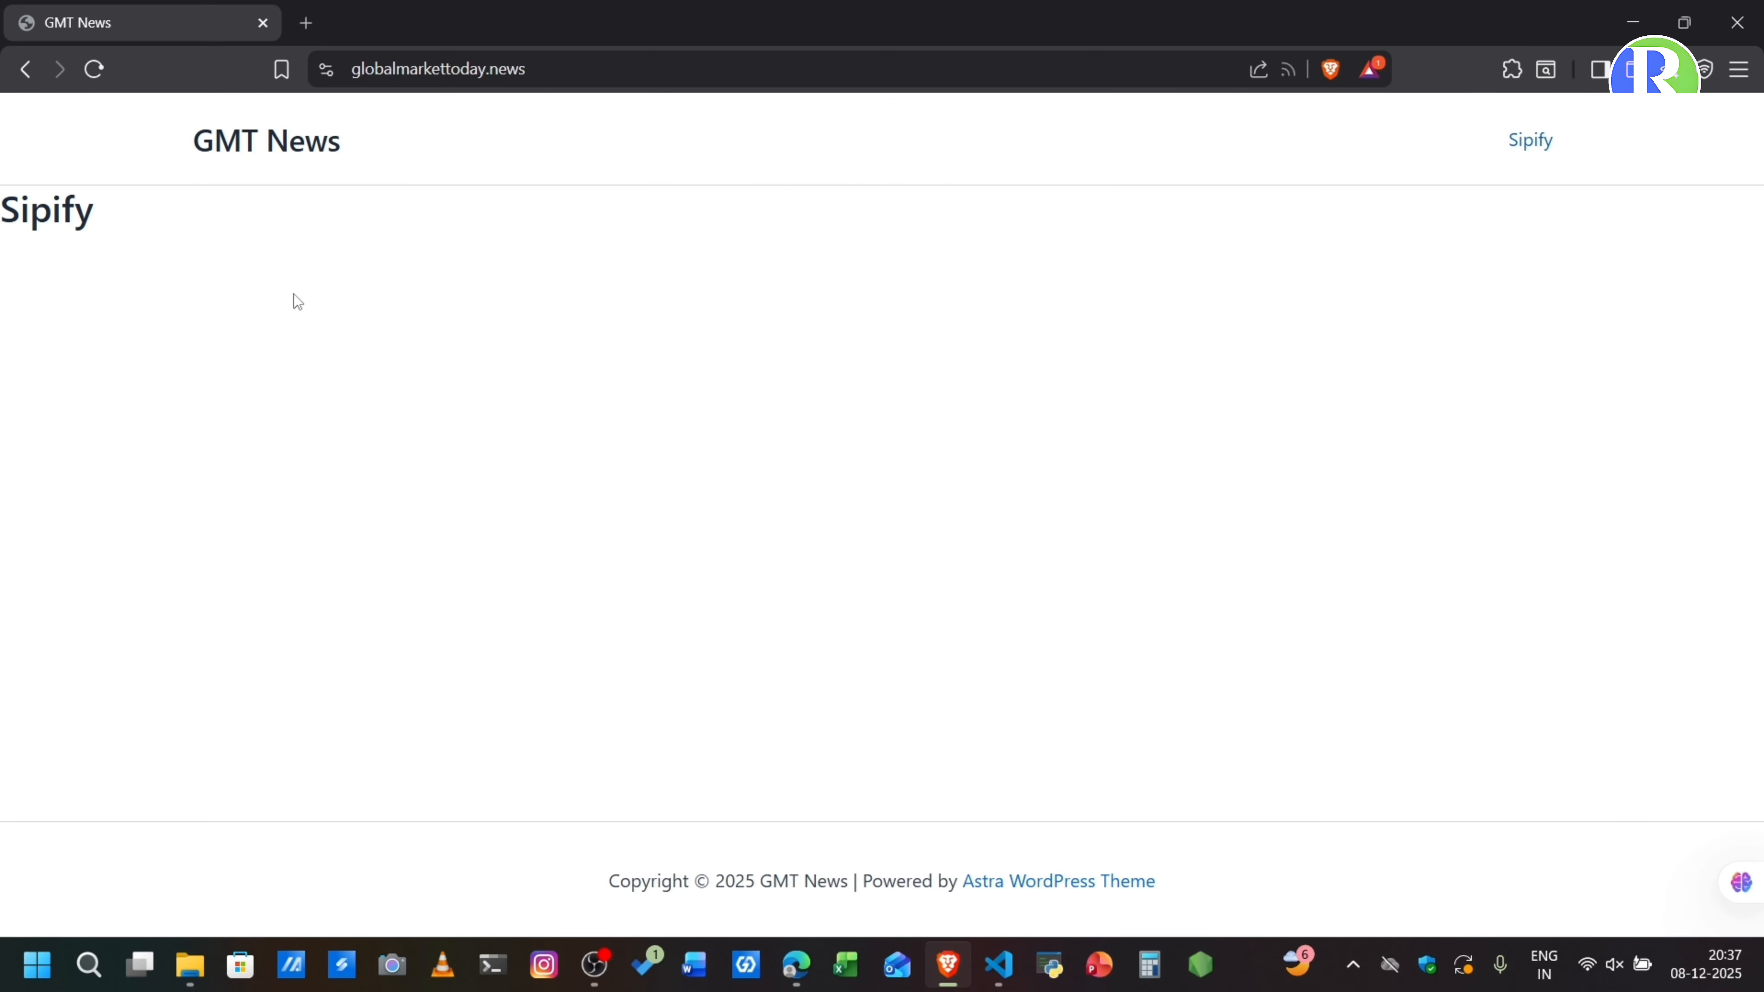
pyautogui.click(93, 69)
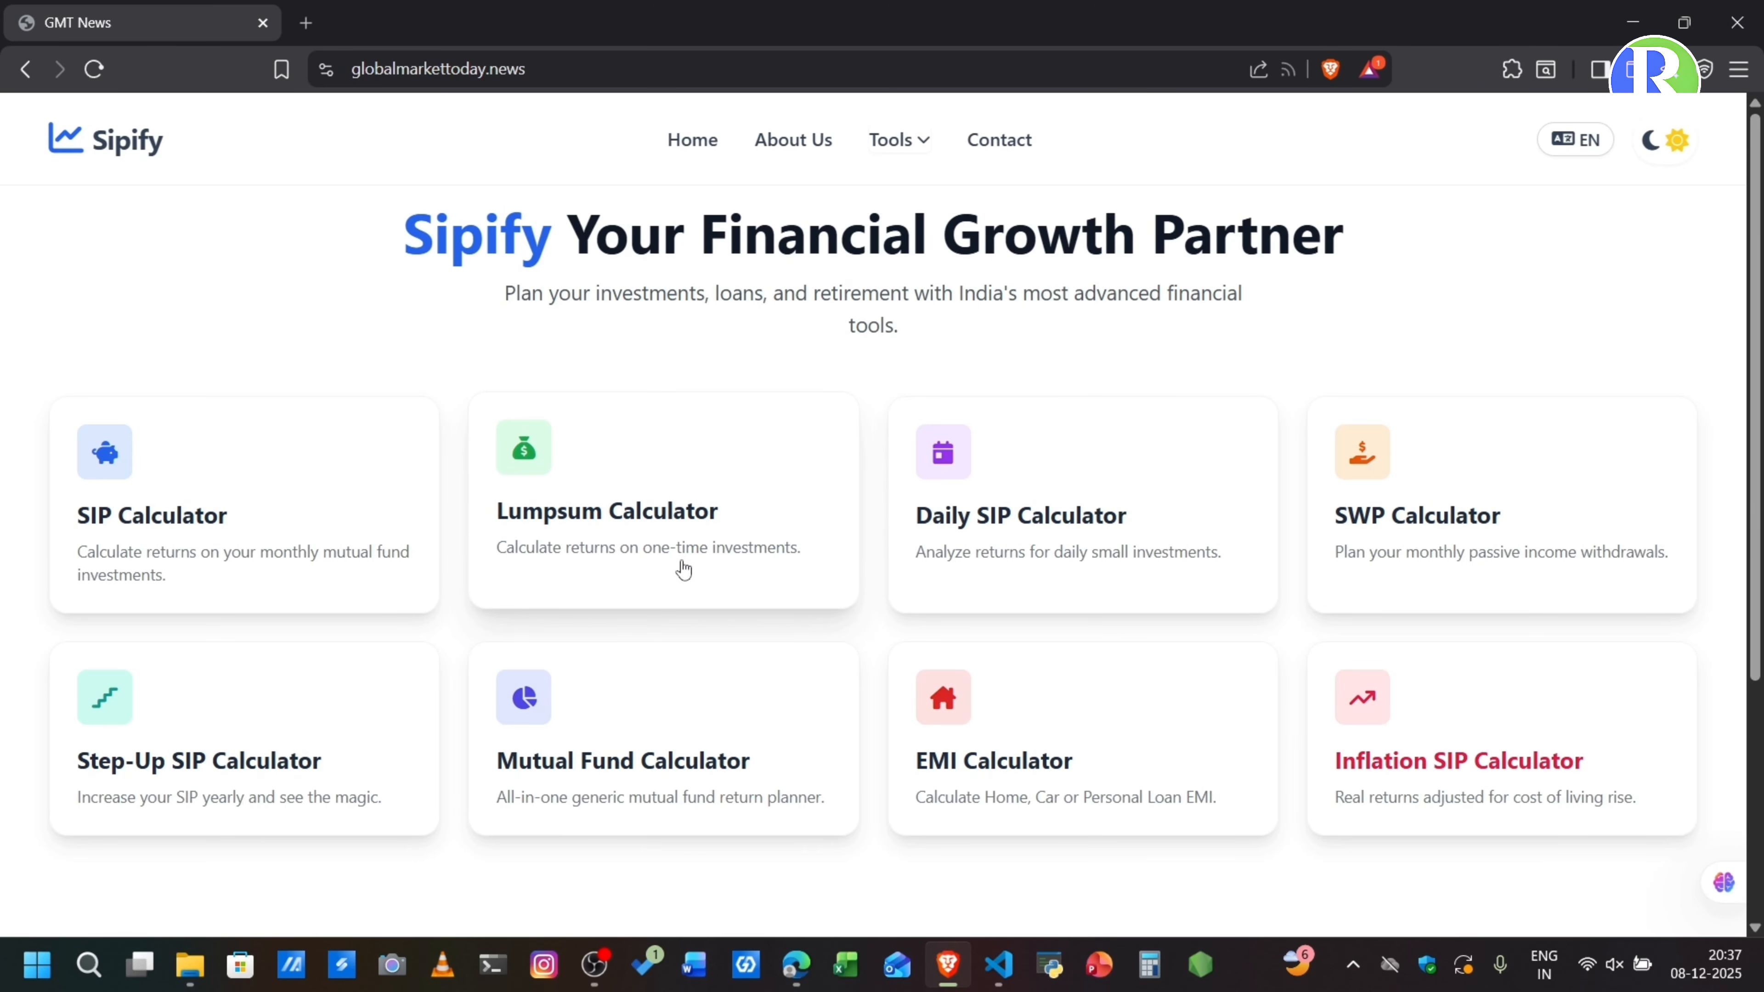
pyautogui.scroll(-5, 796, 662)
pyautogui.scroll(5, 795, 662)
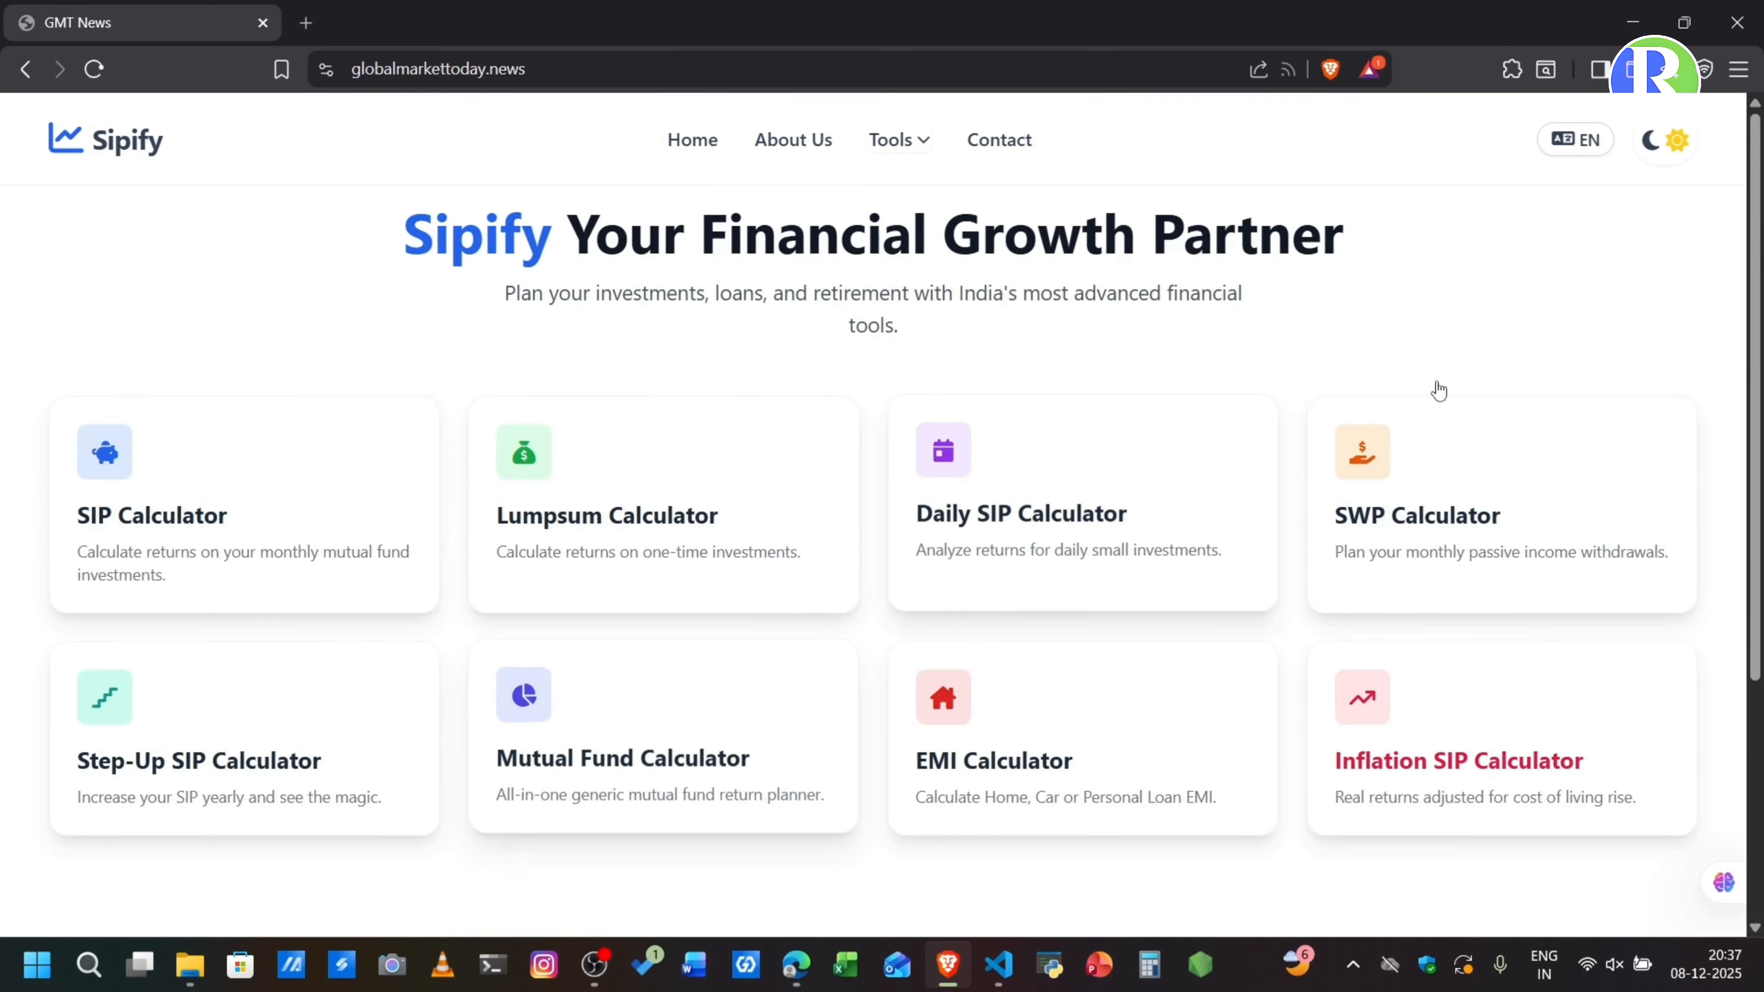
pyautogui.click(1595, 139)
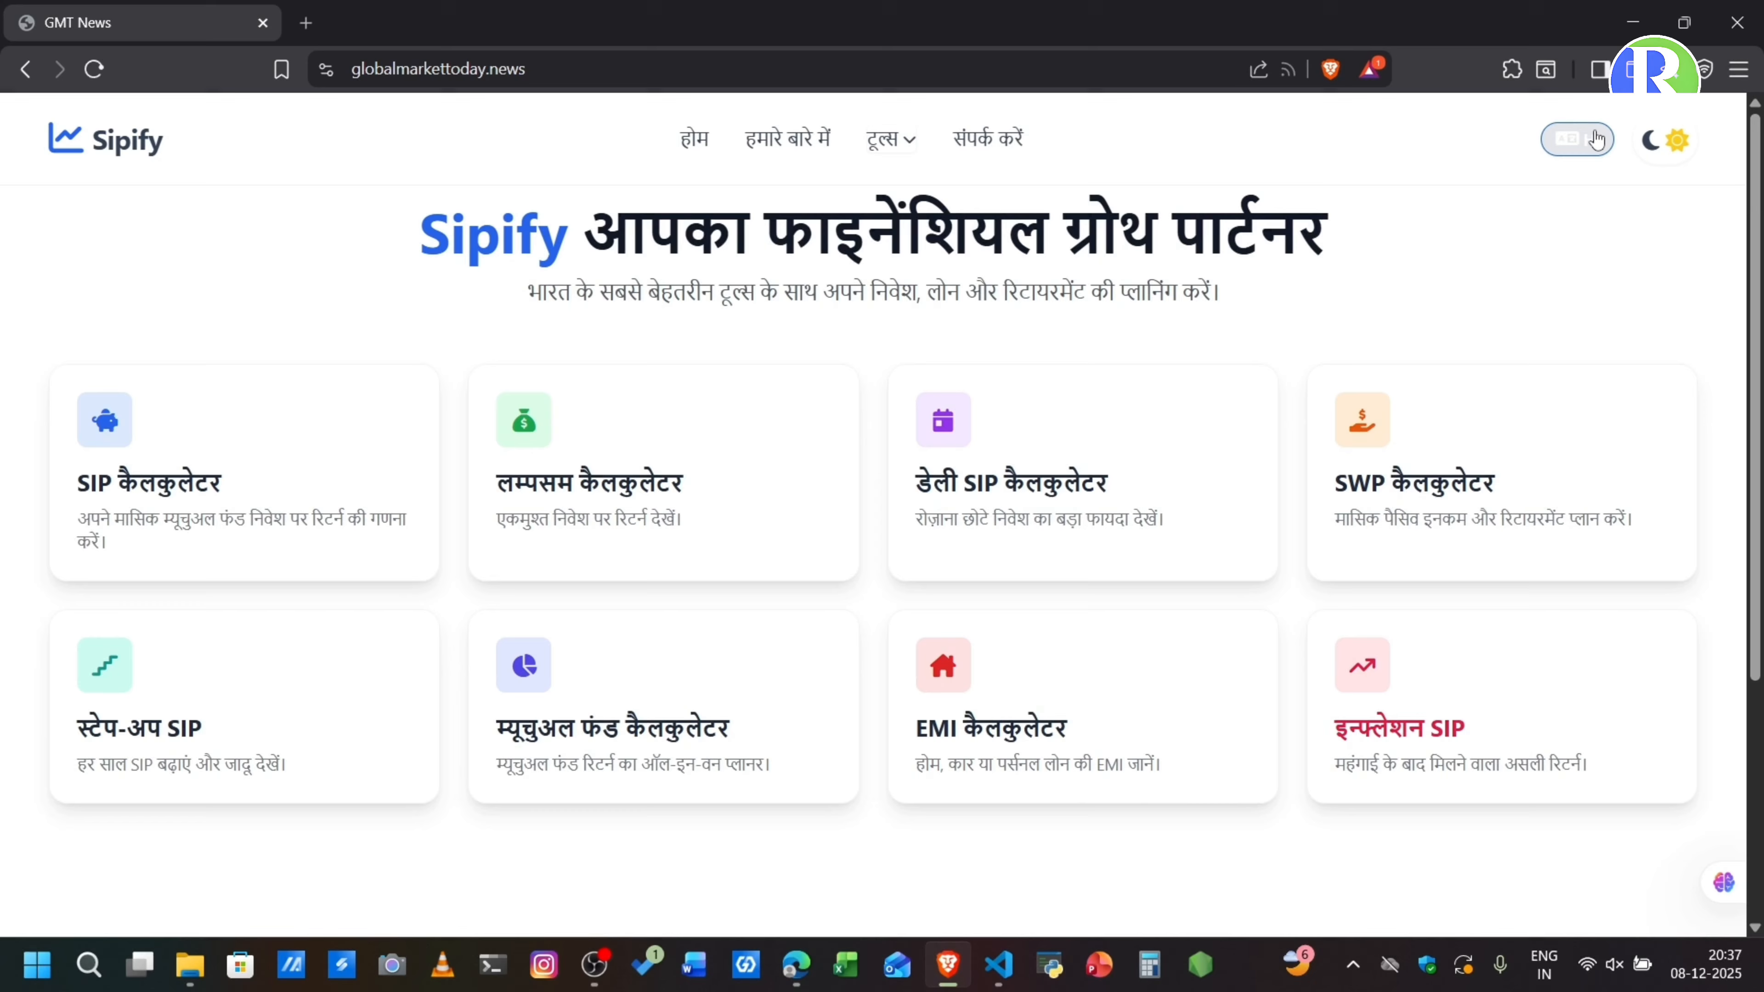
# - Toggle the live homepage's dark mode on and off, look over the page and switch its language back to English
pyautogui.click(1665, 143)
pyautogui.click(1665, 142)
pyautogui.scroll(-3, 1259, 406)
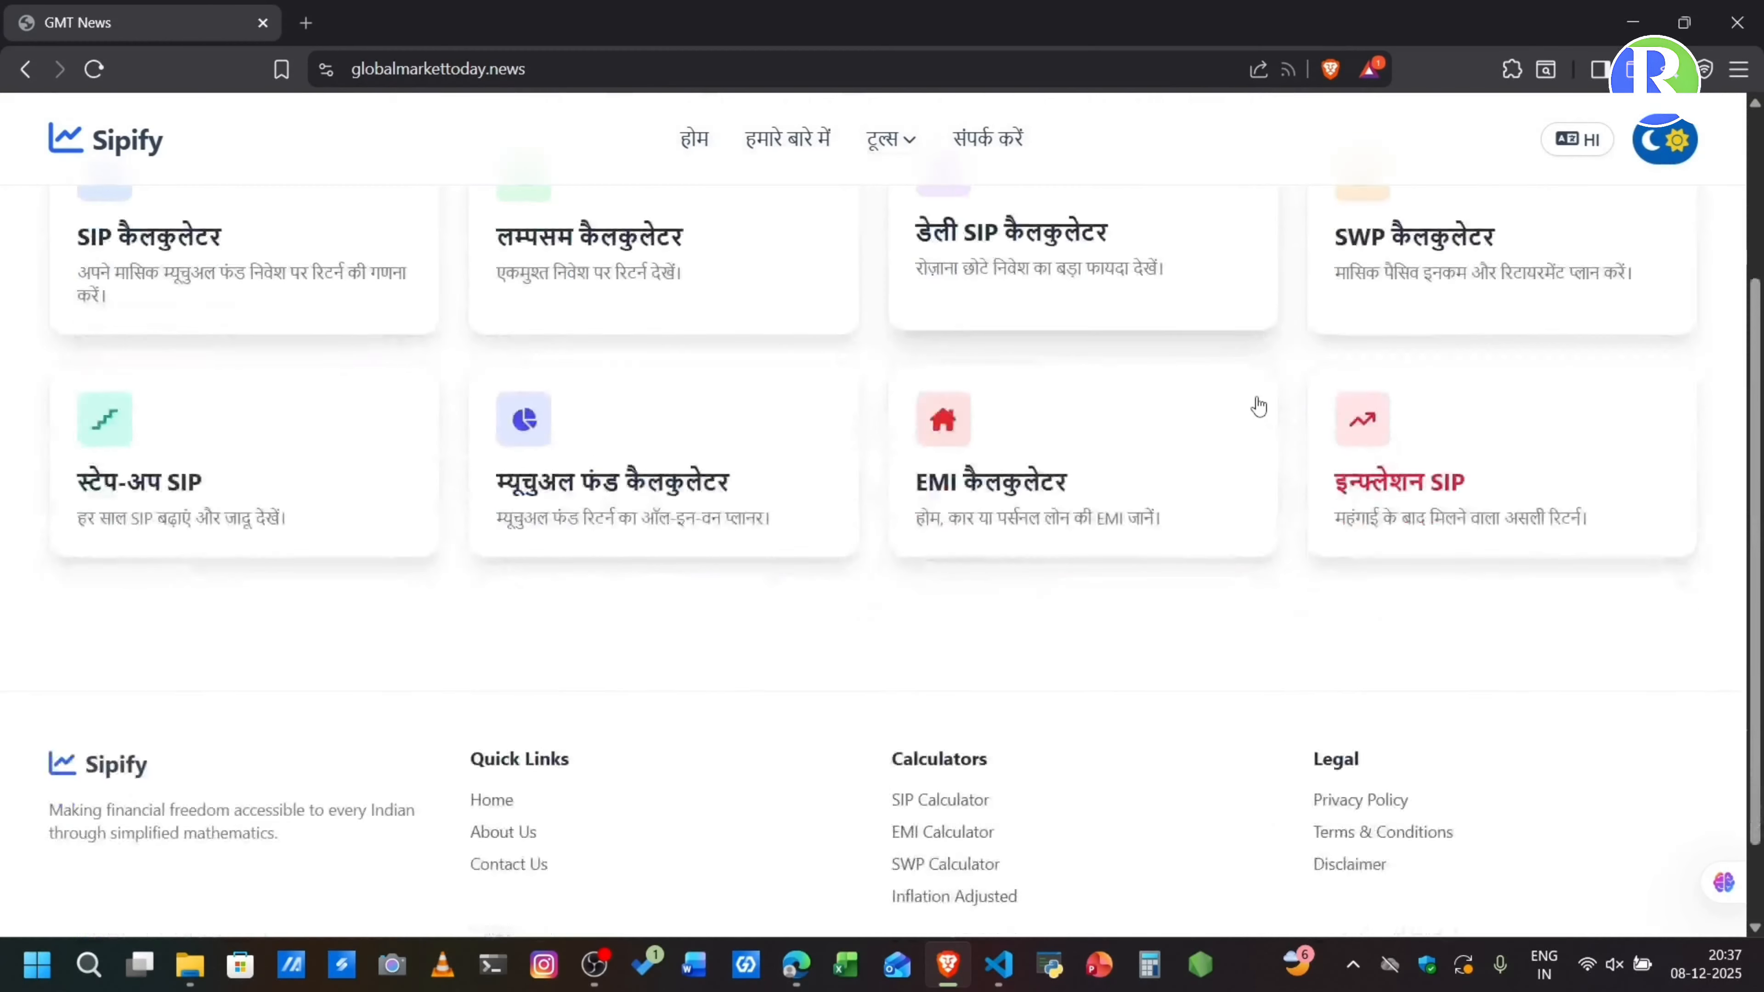
pyautogui.scroll(3, 1258, 407)
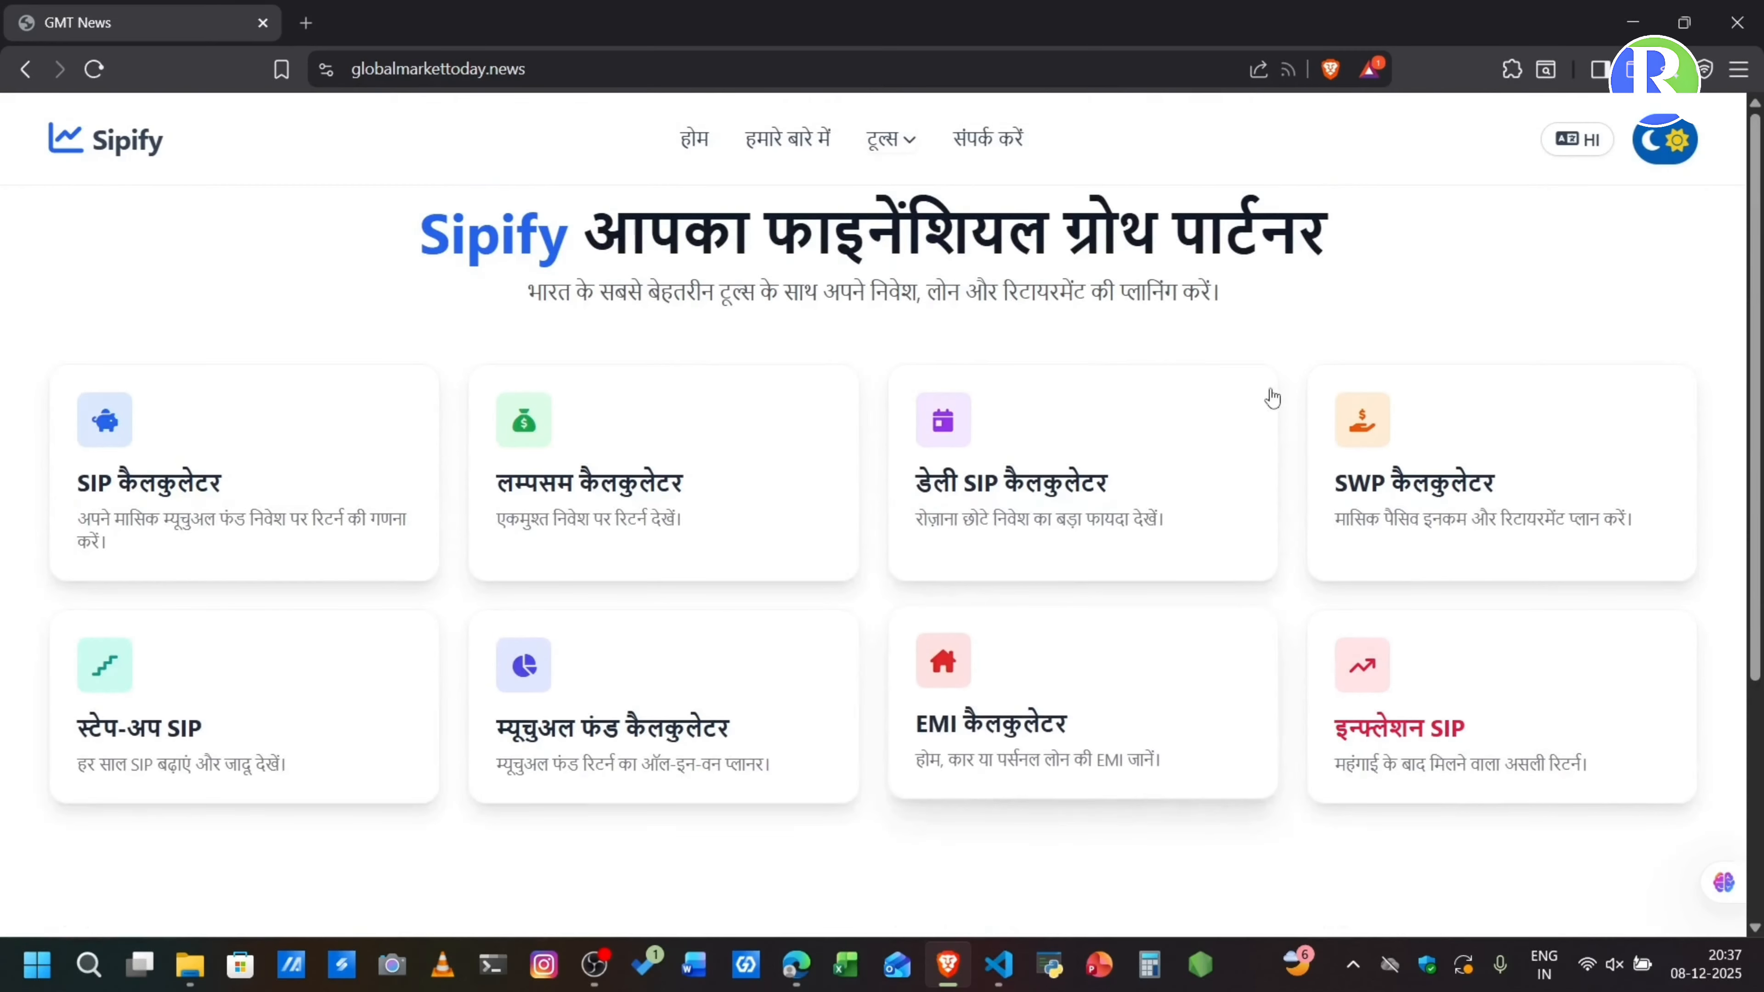
pyautogui.click(1577, 137)
# - Test the Daily SIP Calculator with an expected return rate of 15.9% and return to the list of calculators
pyautogui.click(1031, 518)
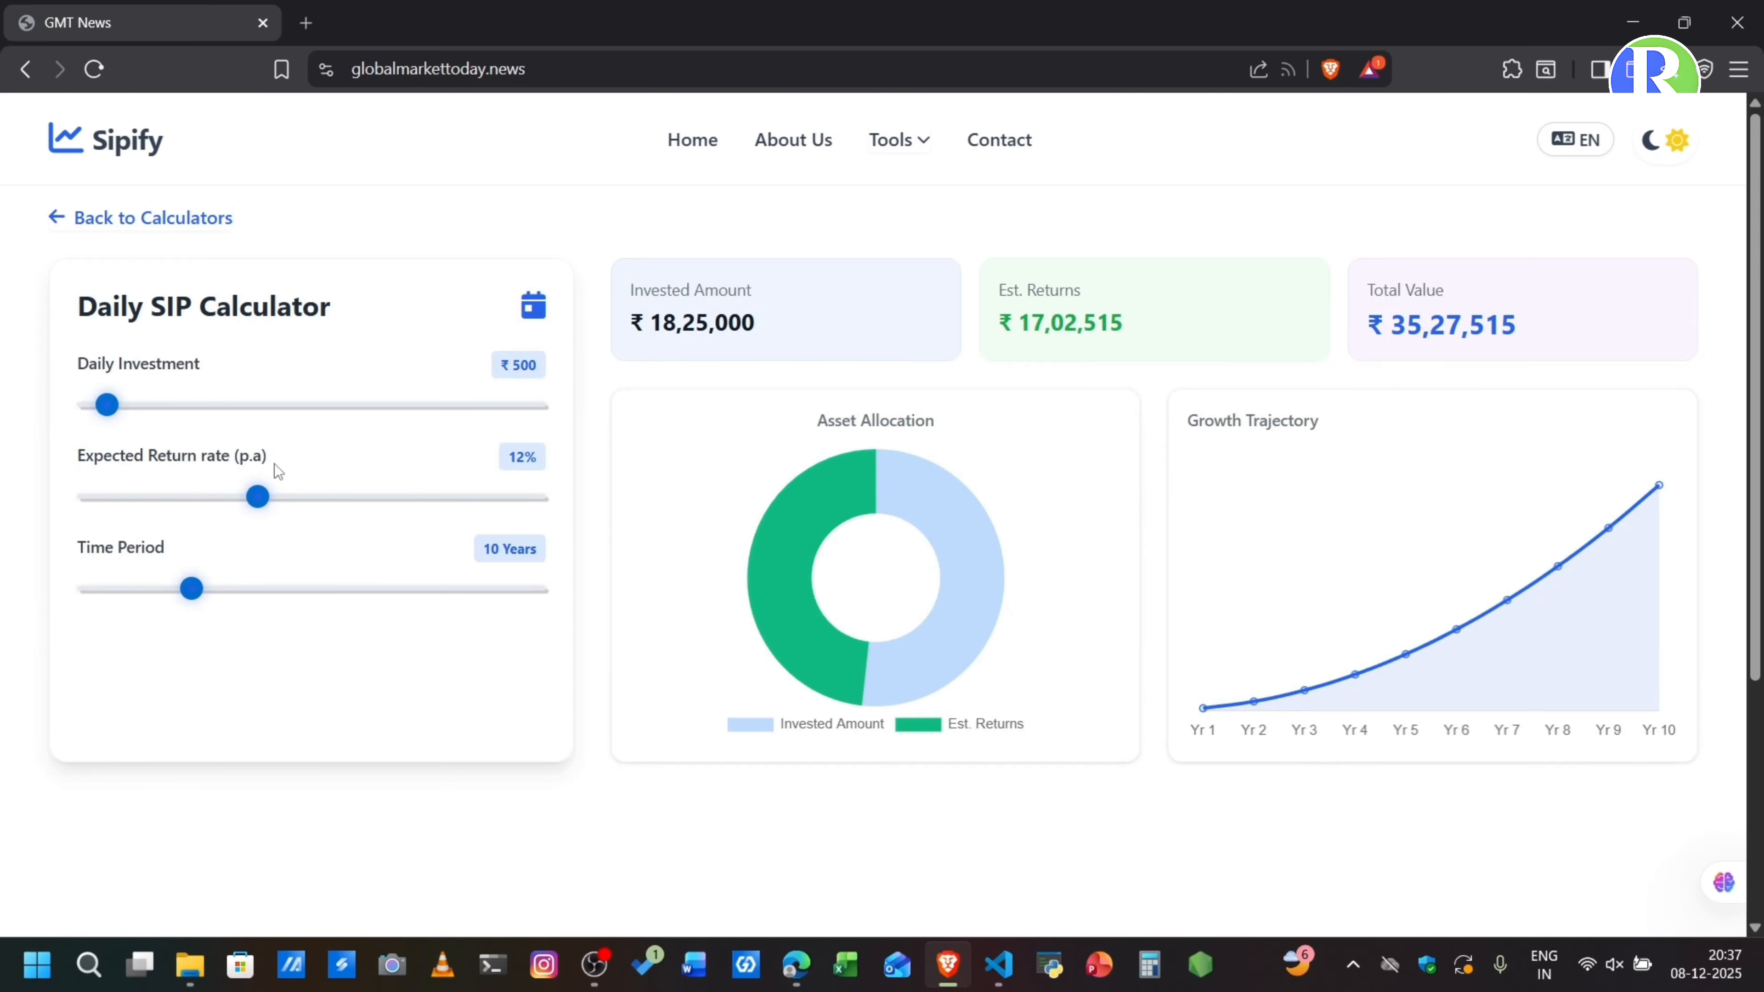
pyautogui.moveTo(257, 512); pyautogui.dragTo(319, 513)
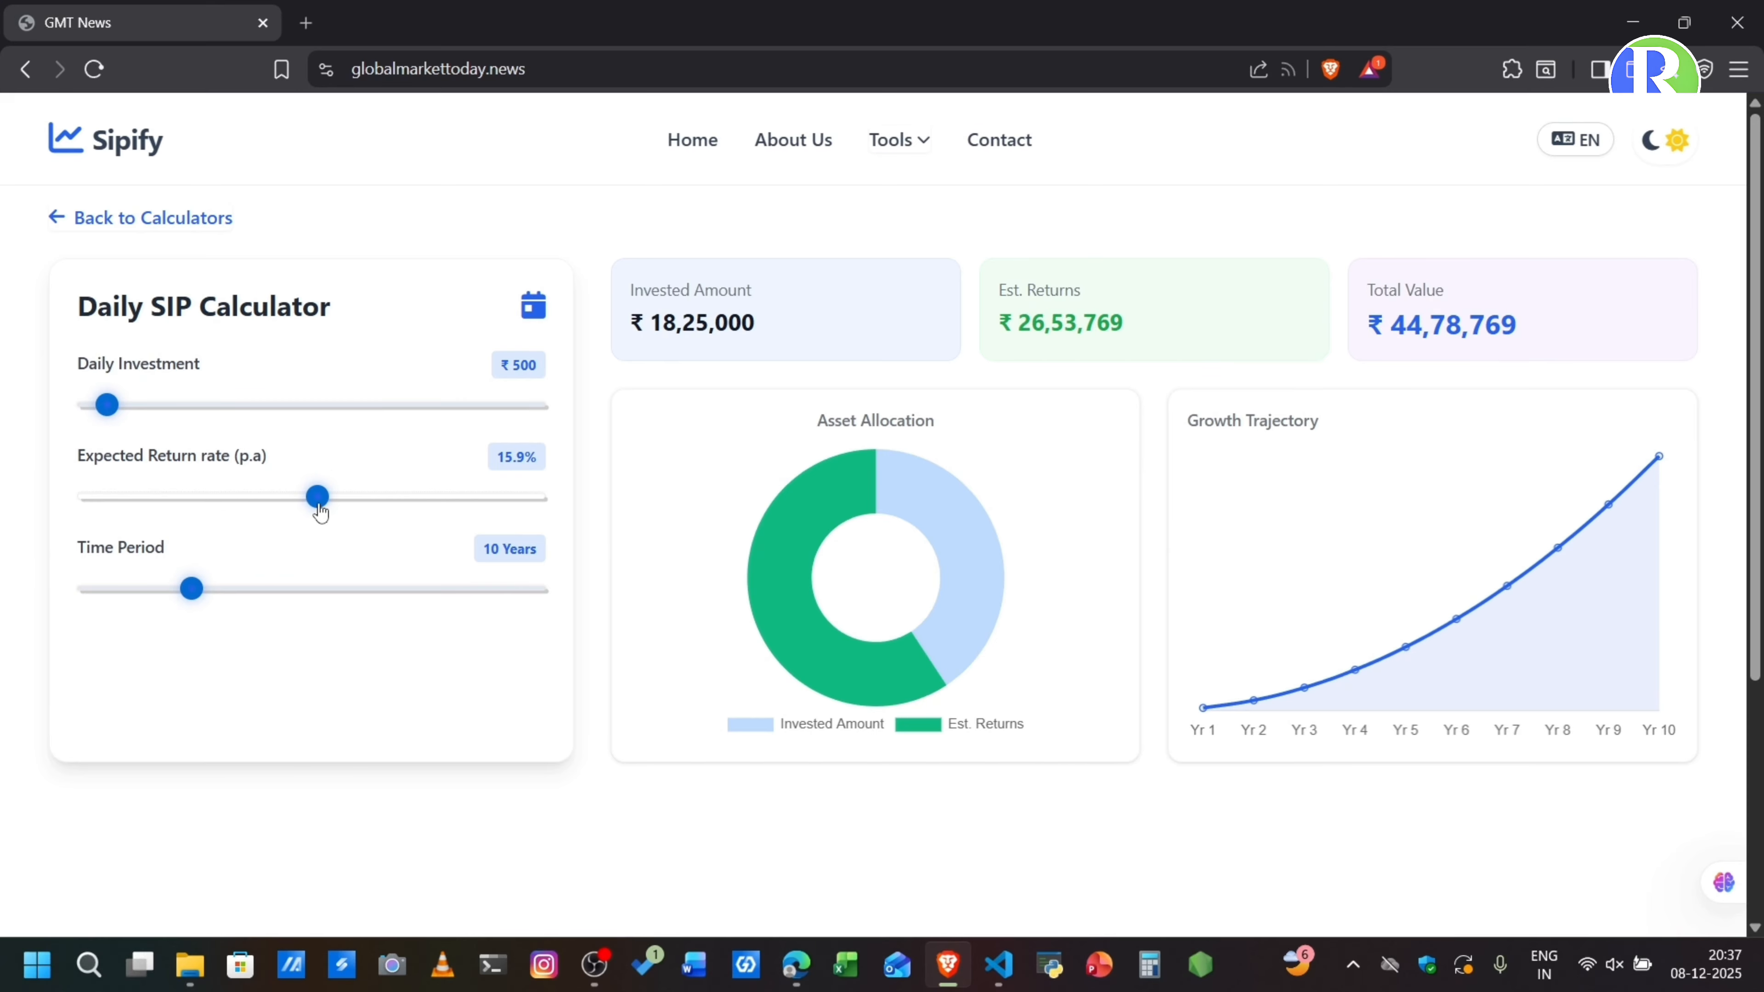
pyautogui.click(132, 219)
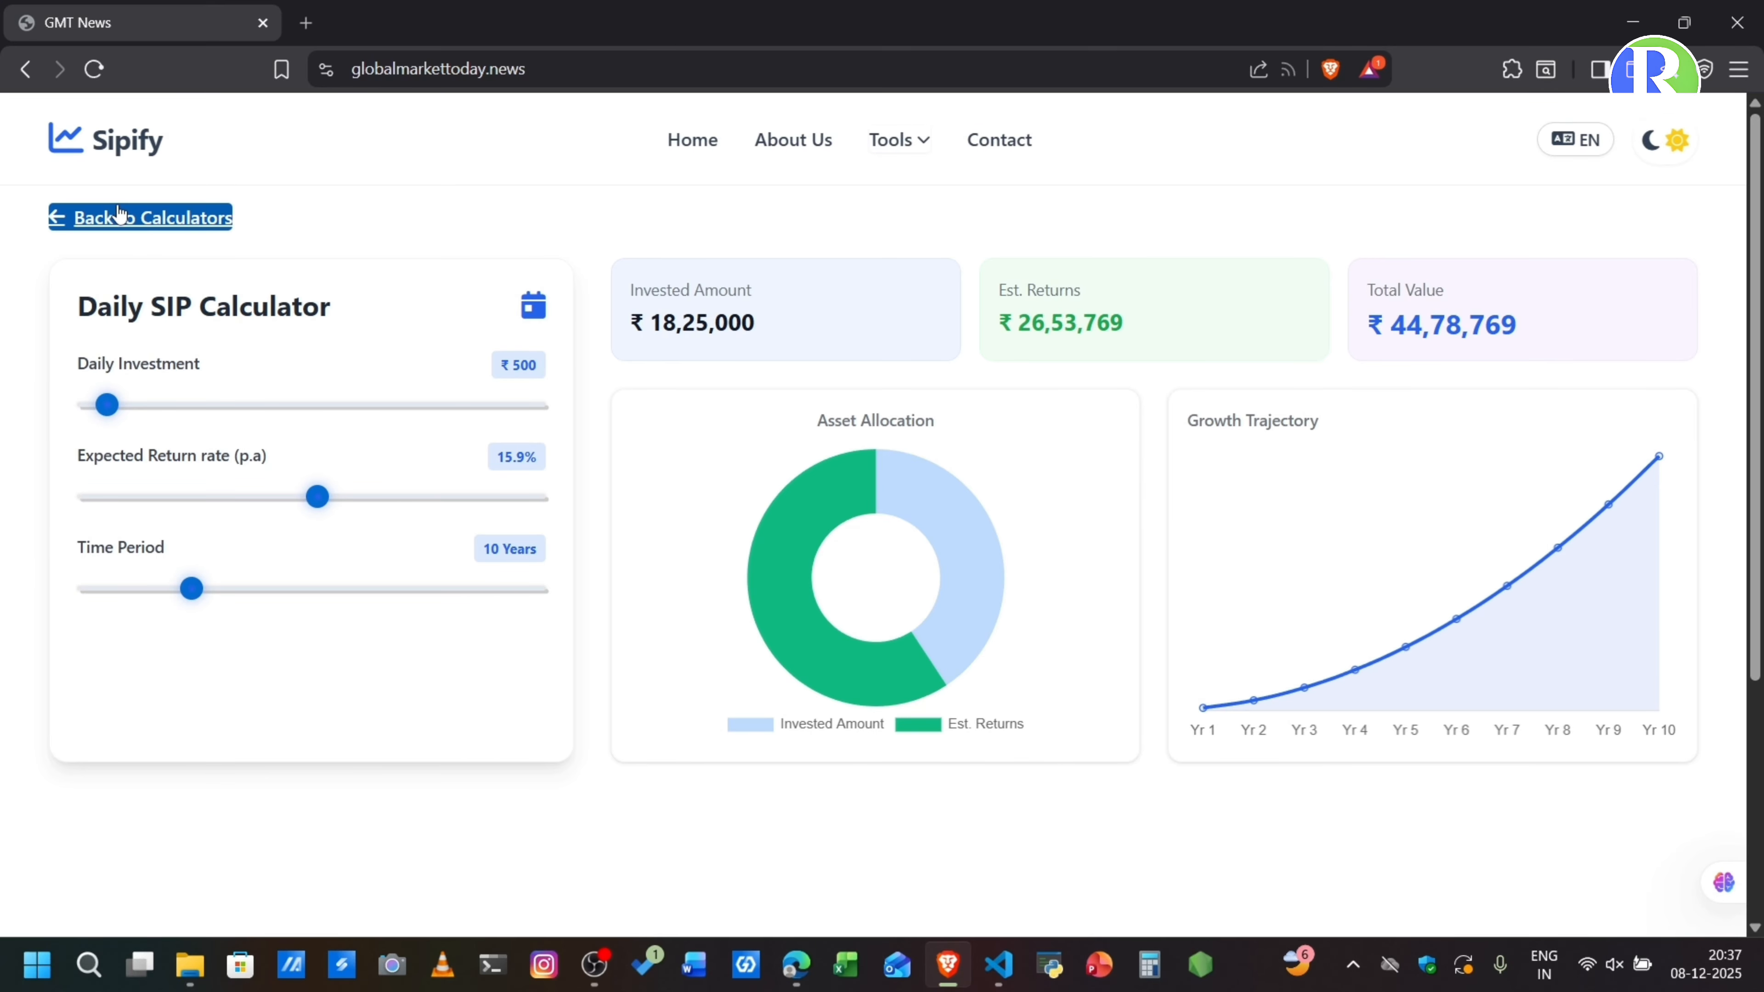
# - View the live site's About Us page and return to its home view
pyautogui.click(792, 146)
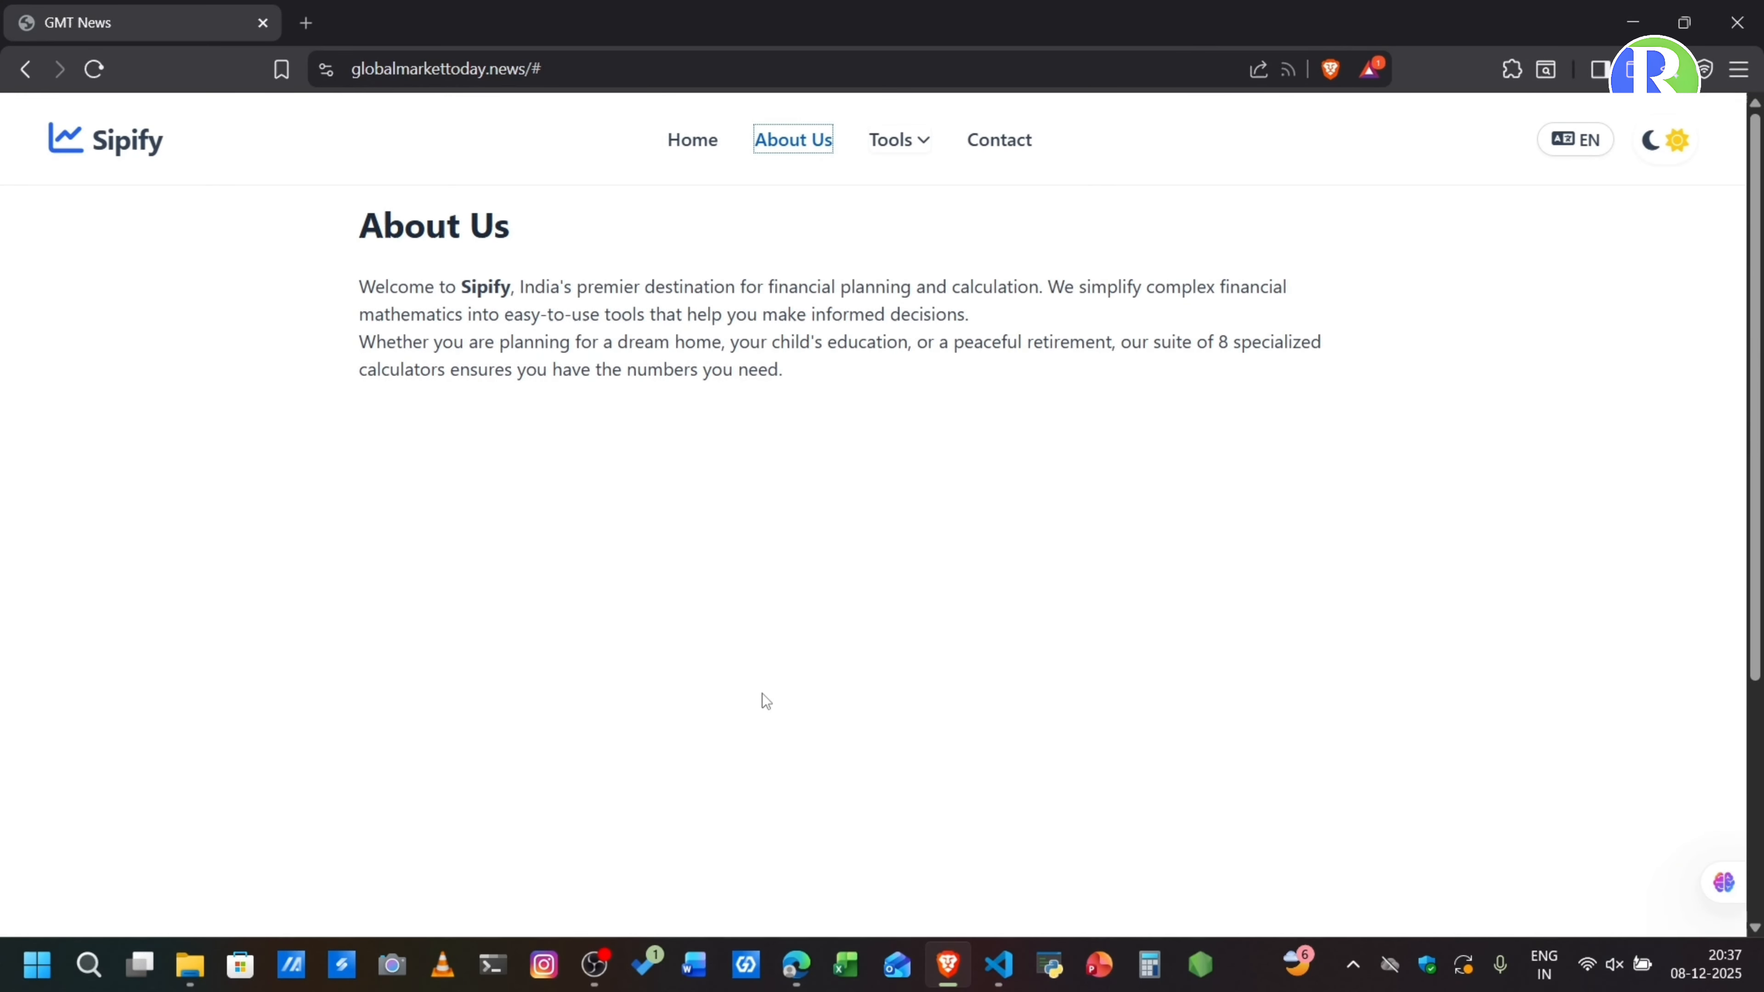
pyautogui.click(83, 162)
pyautogui.scroll(-5, 701, 438)
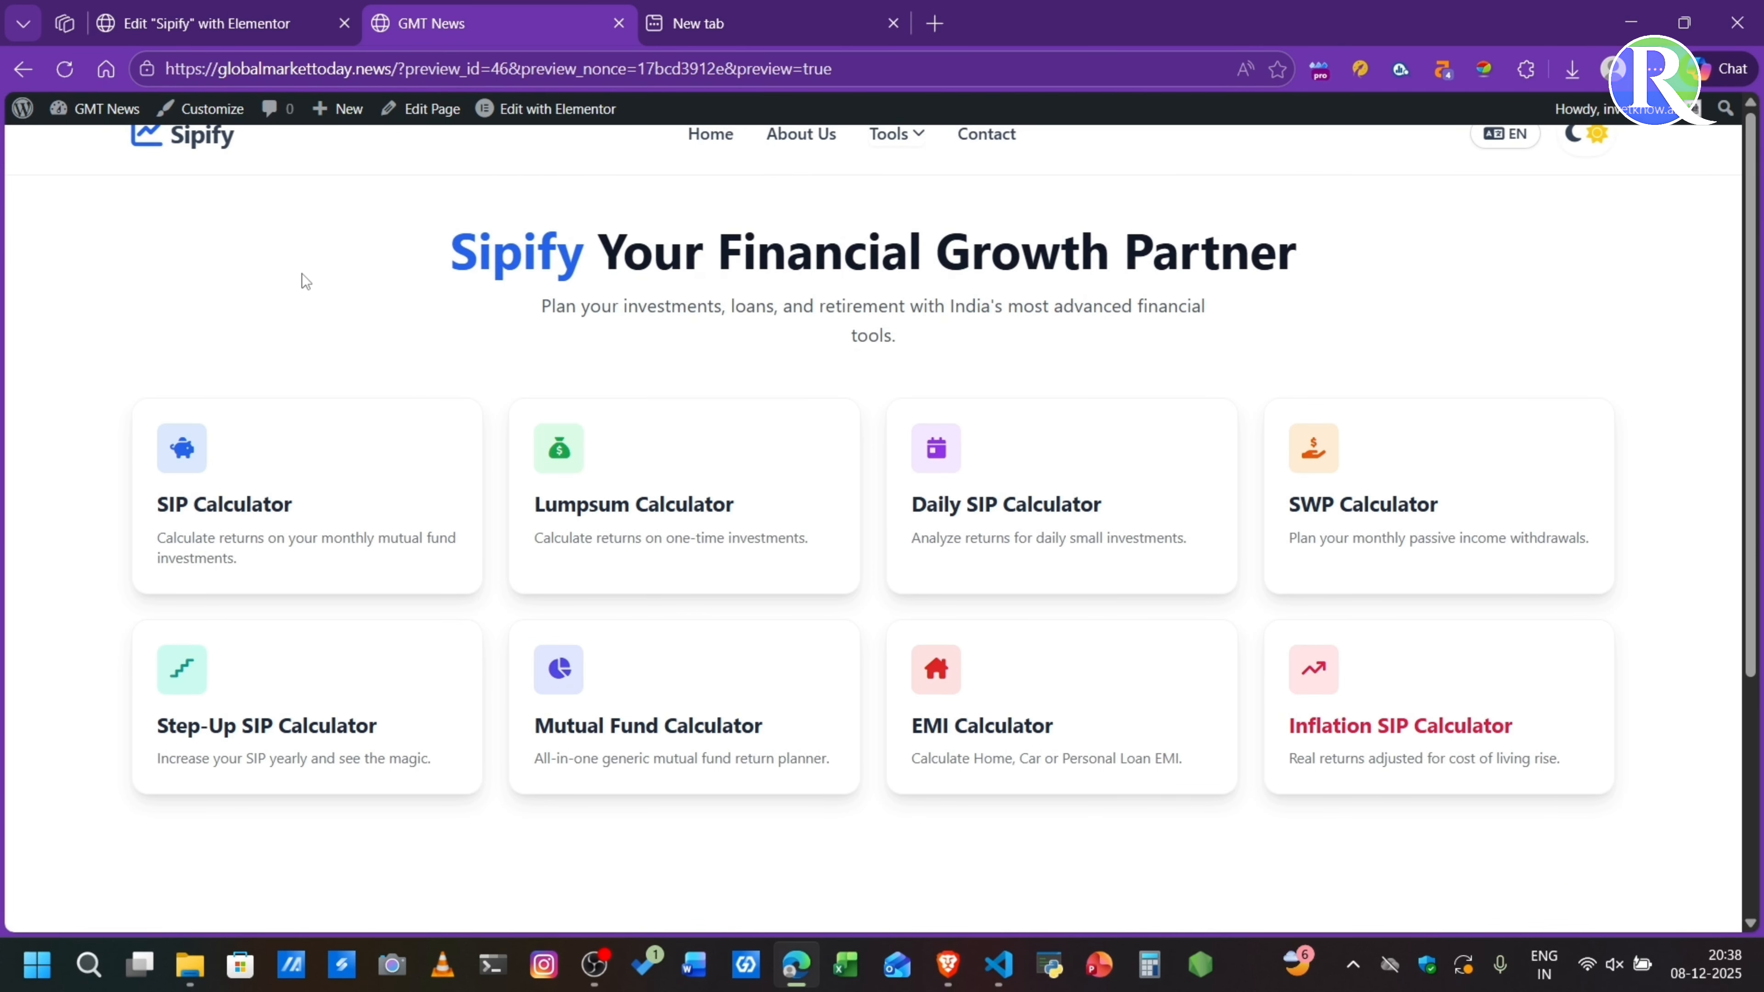
# - Switch to the page preview in Edge and examine the brand name in the headline
pyautogui.doubleClick(547, 236)
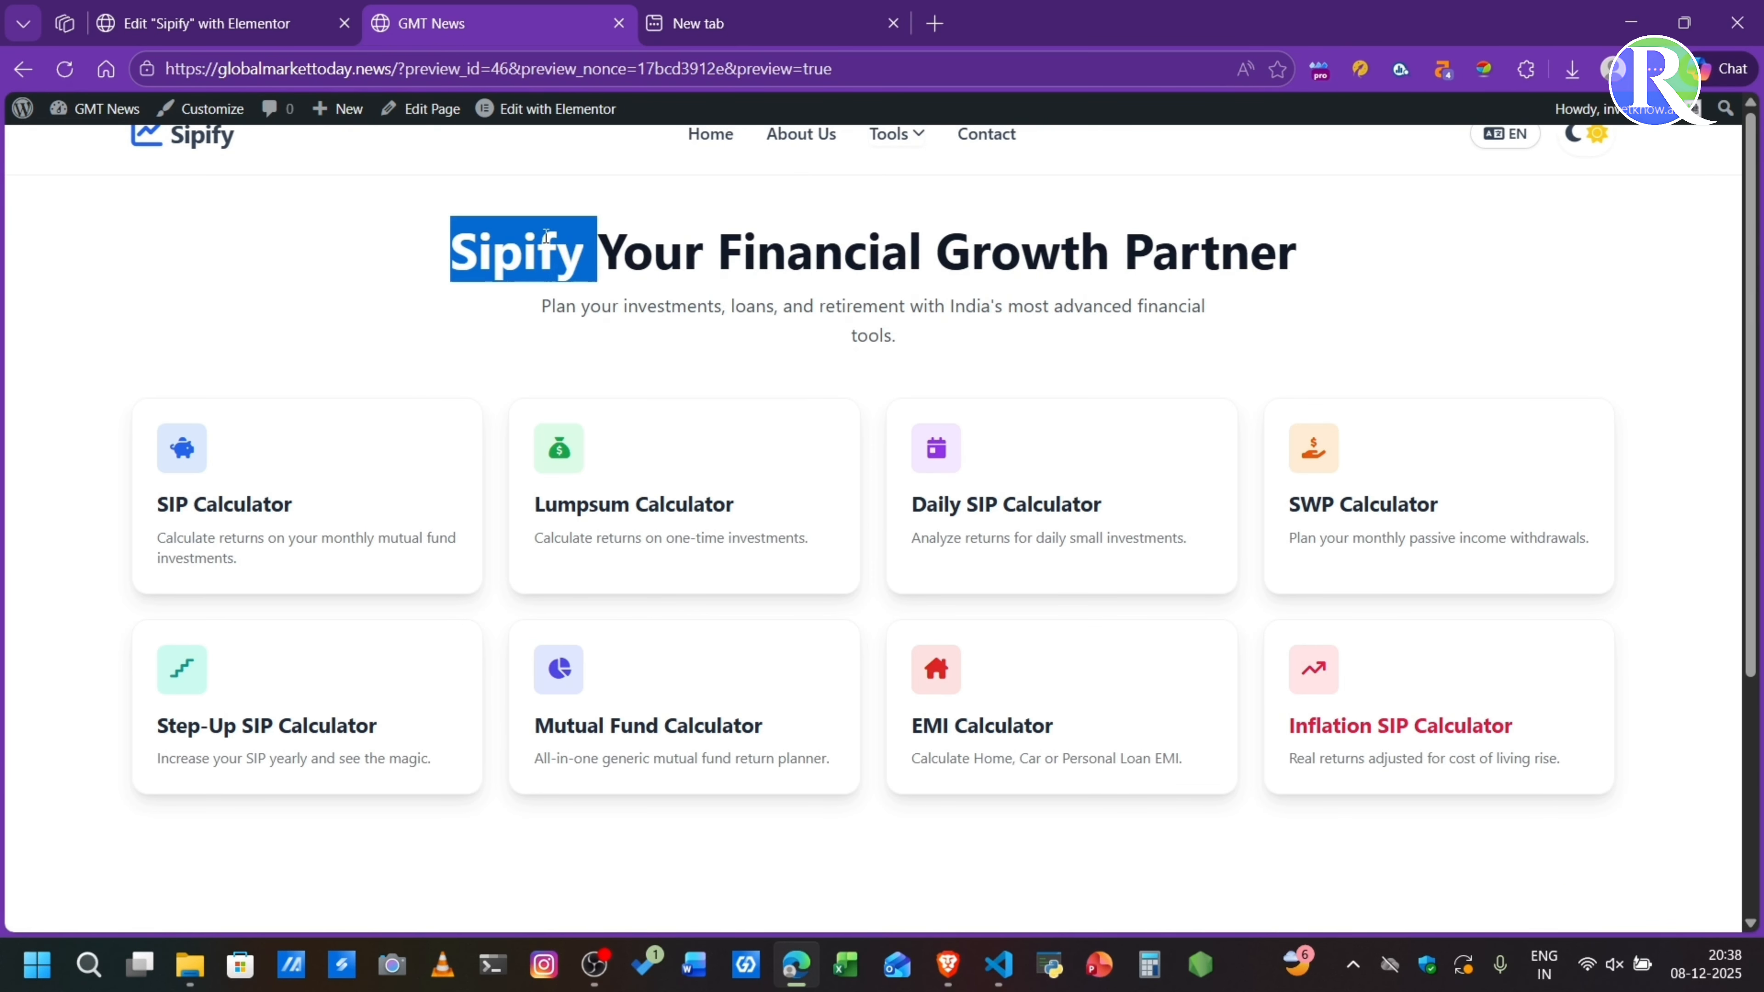
pyautogui.click(276, 293)
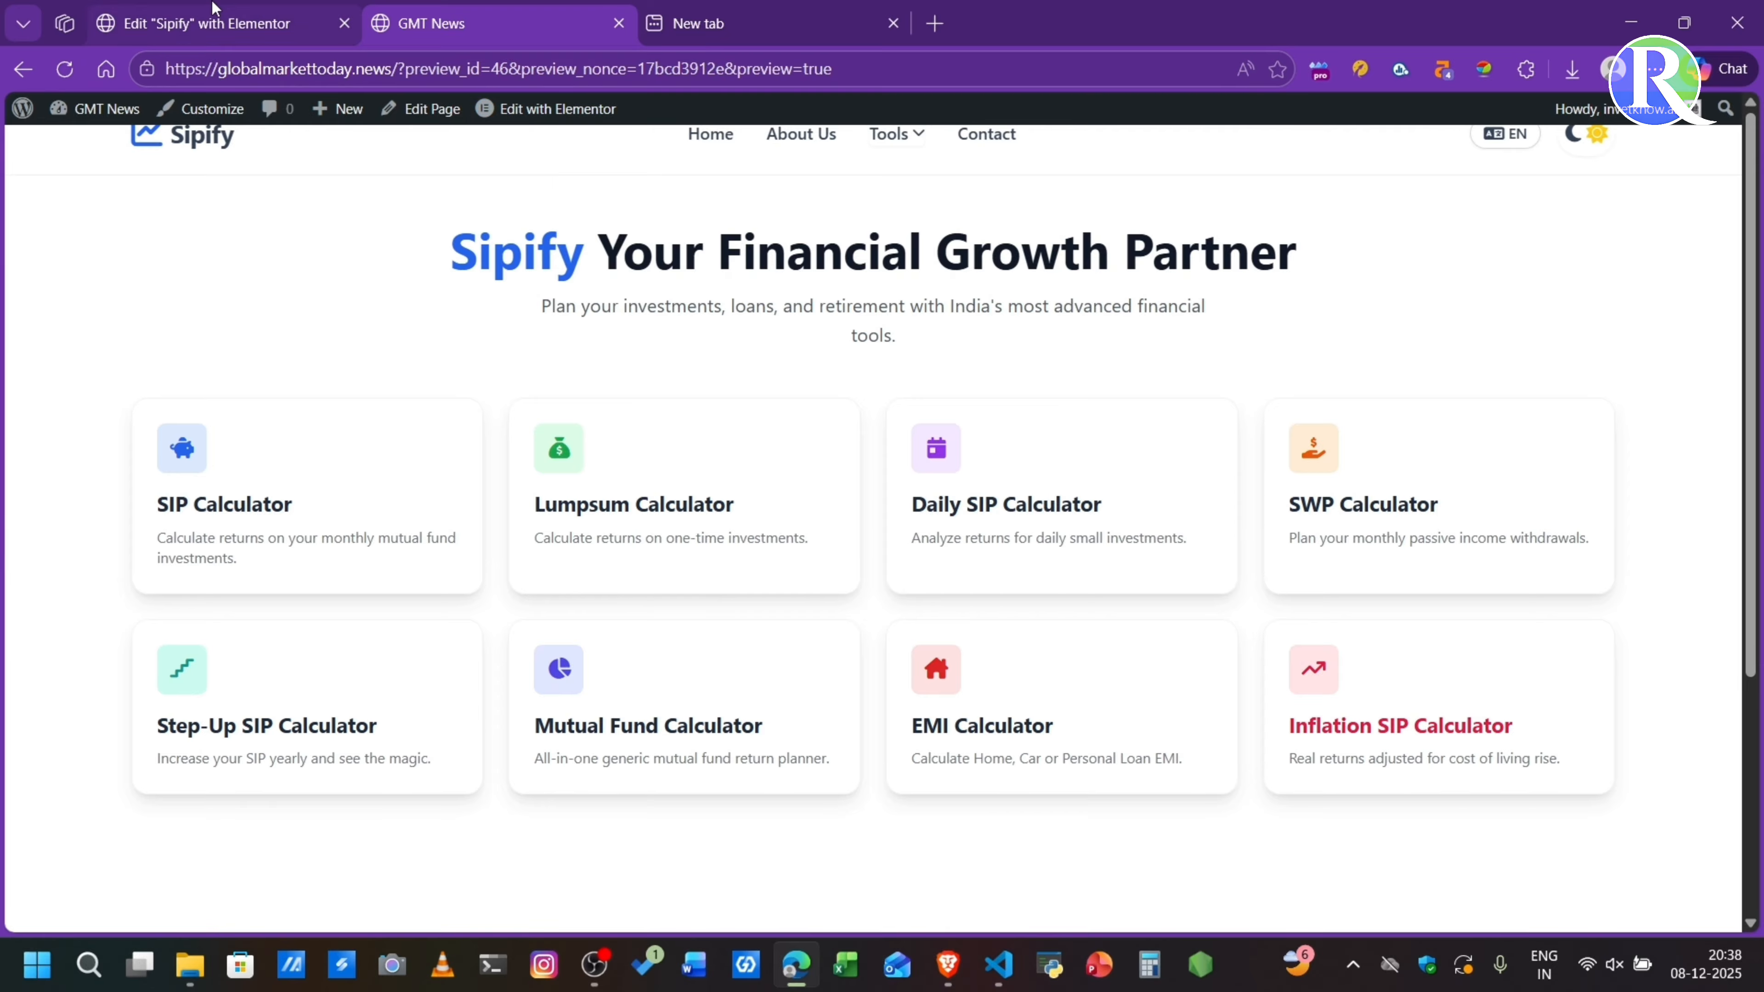
pyautogui.click(214, 20)
pyautogui.click(445, 23)
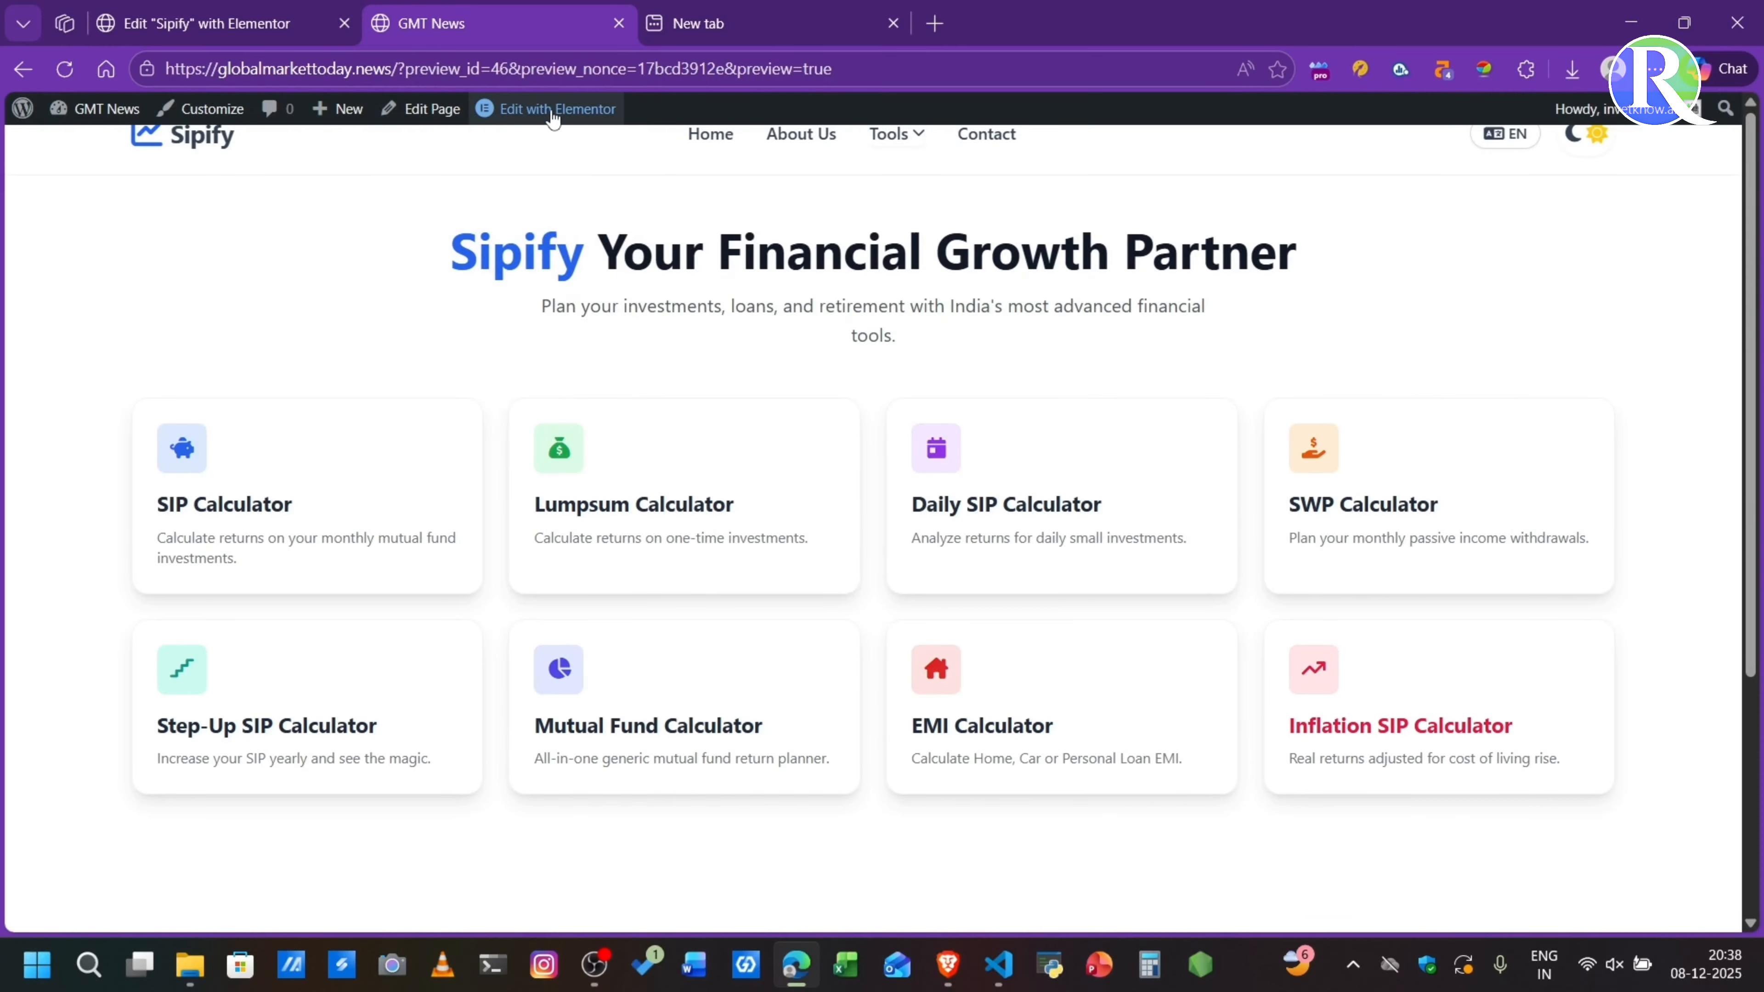
pyautogui.moveTo(571, 116)
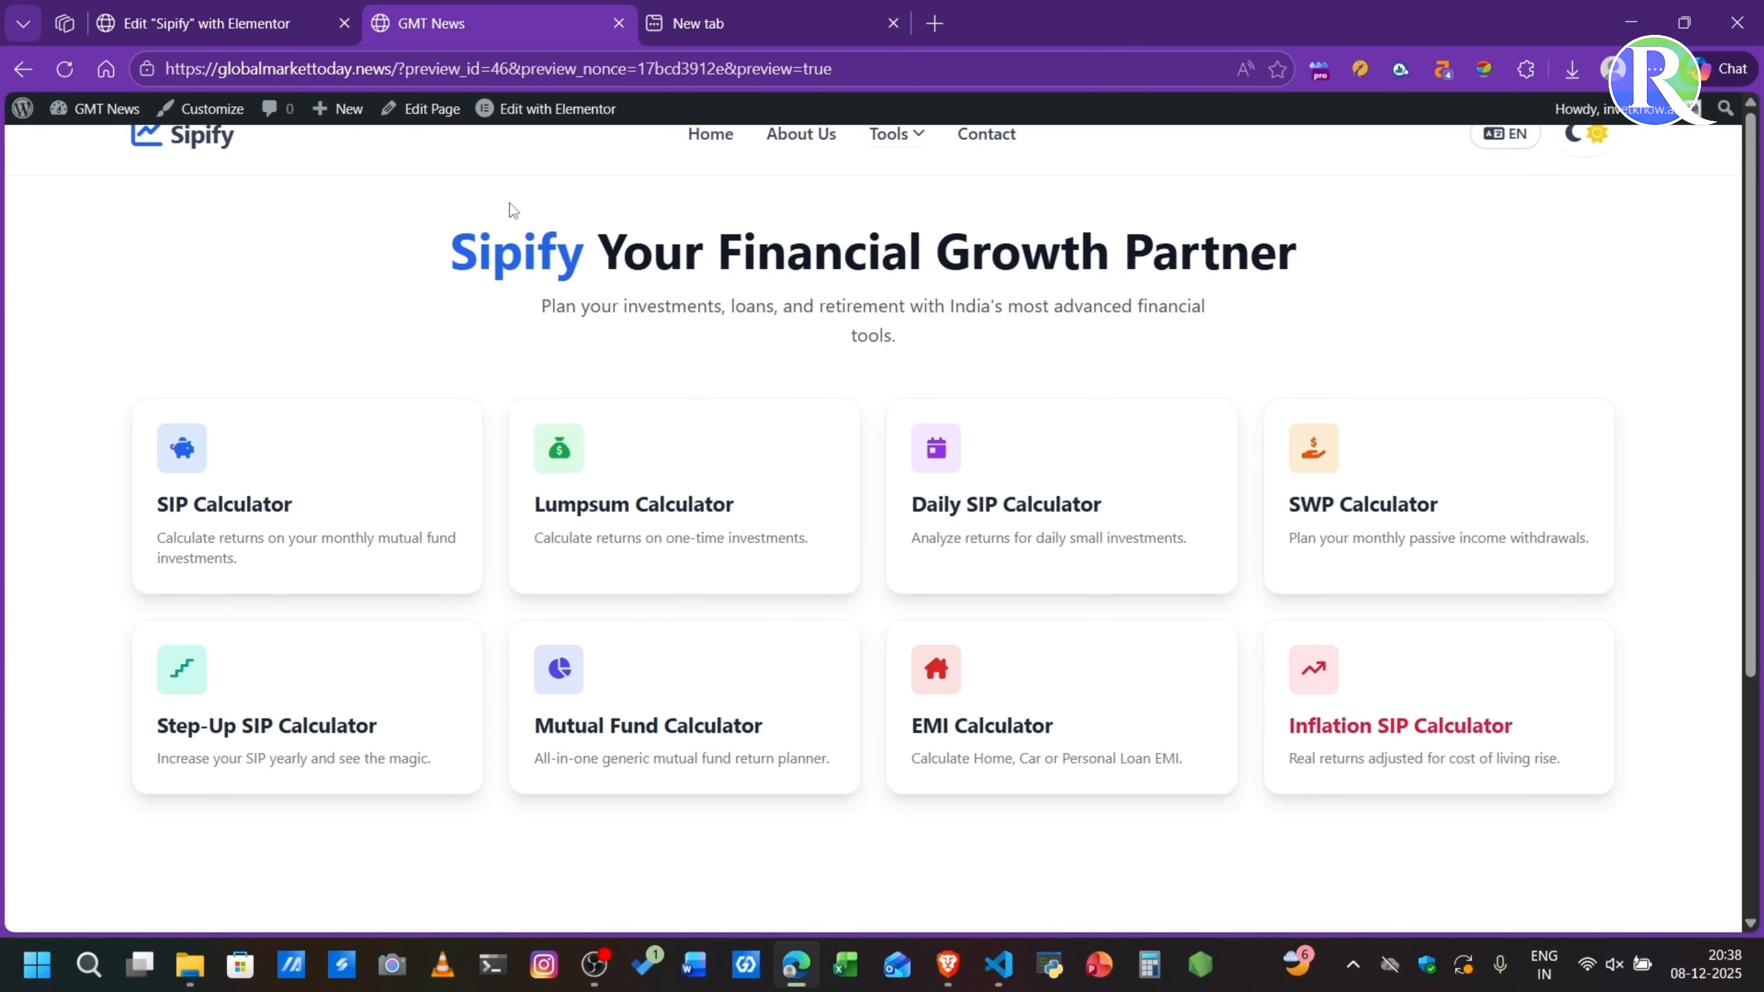
# - In the Elementor HTML code, change the header logo text to Growcal and preview the page
pyautogui.click(218, 8)
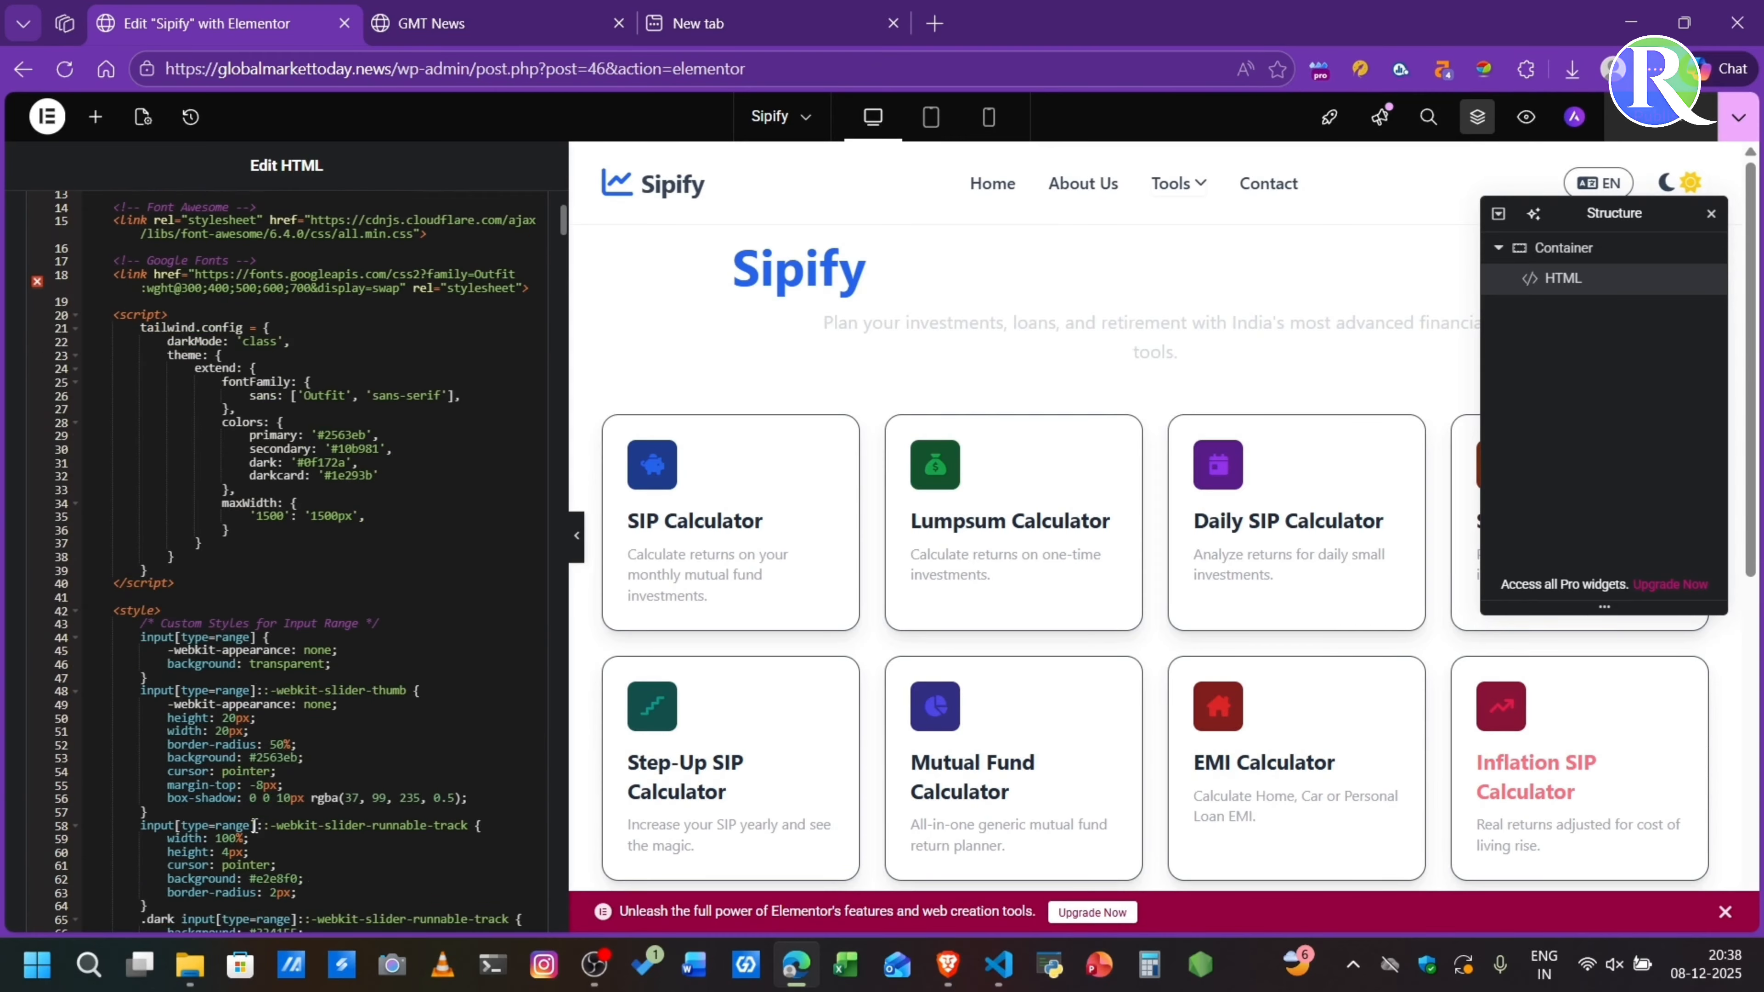
pyautogui.scroll(-15, 255, 826)
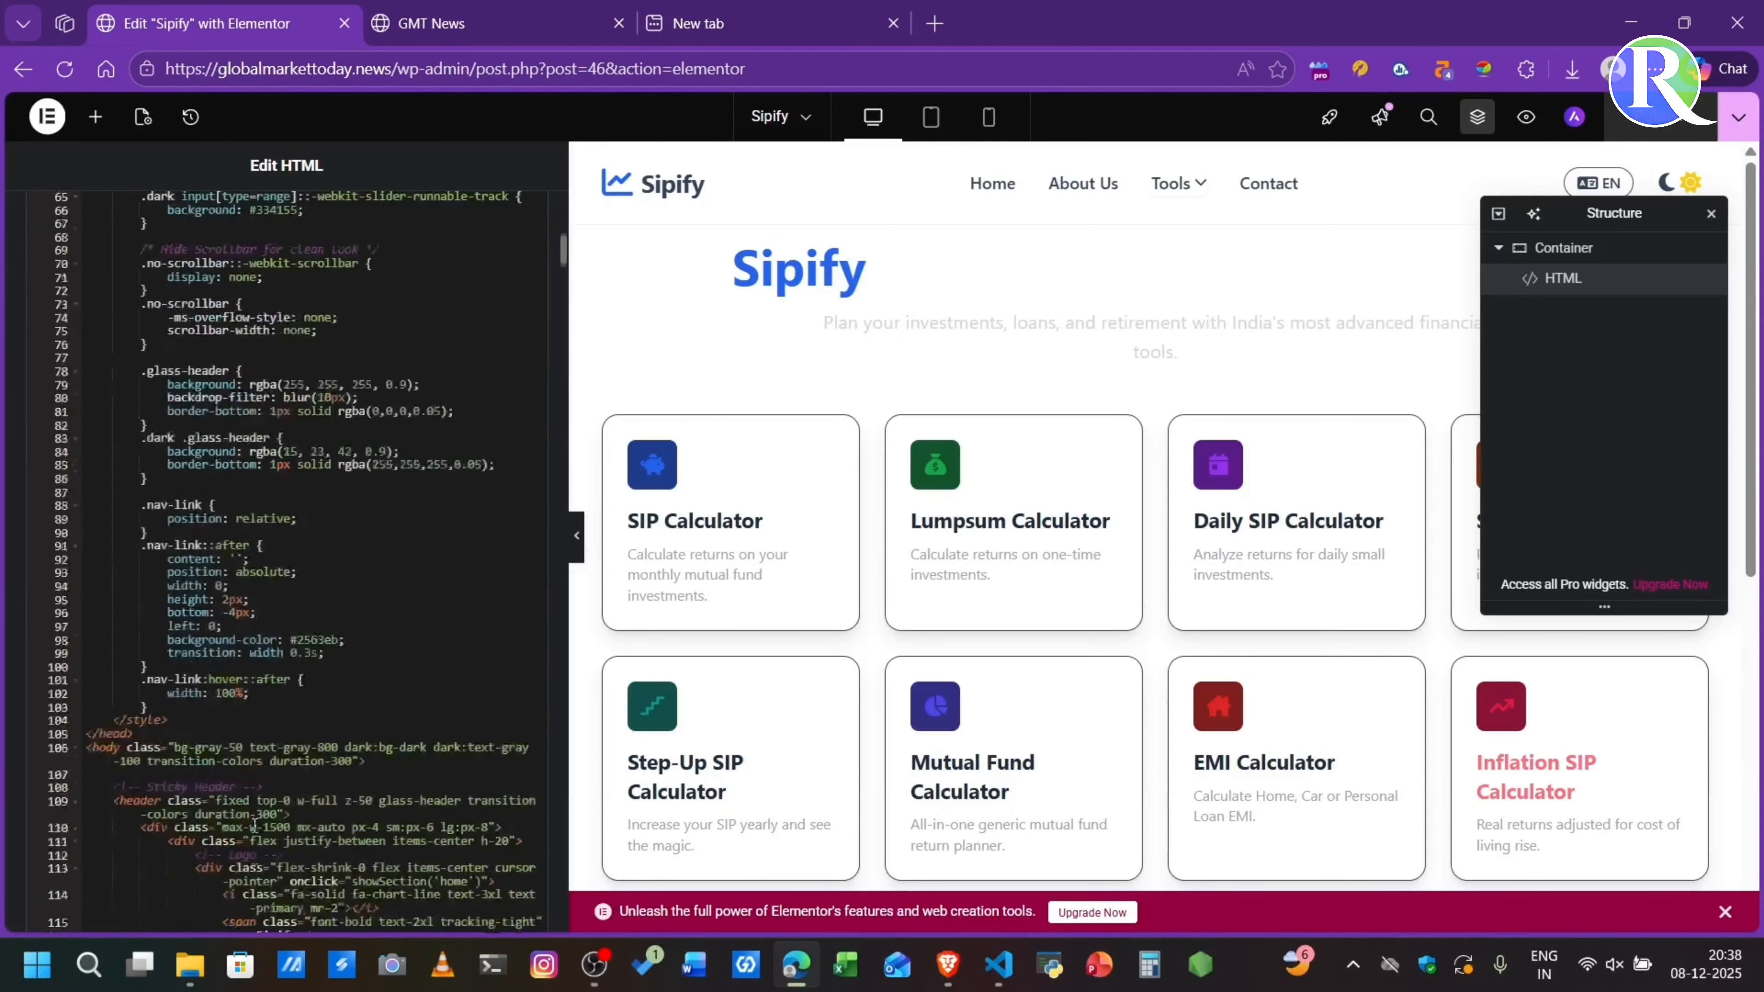
pyautogui.scroll(-1, 255, 825)
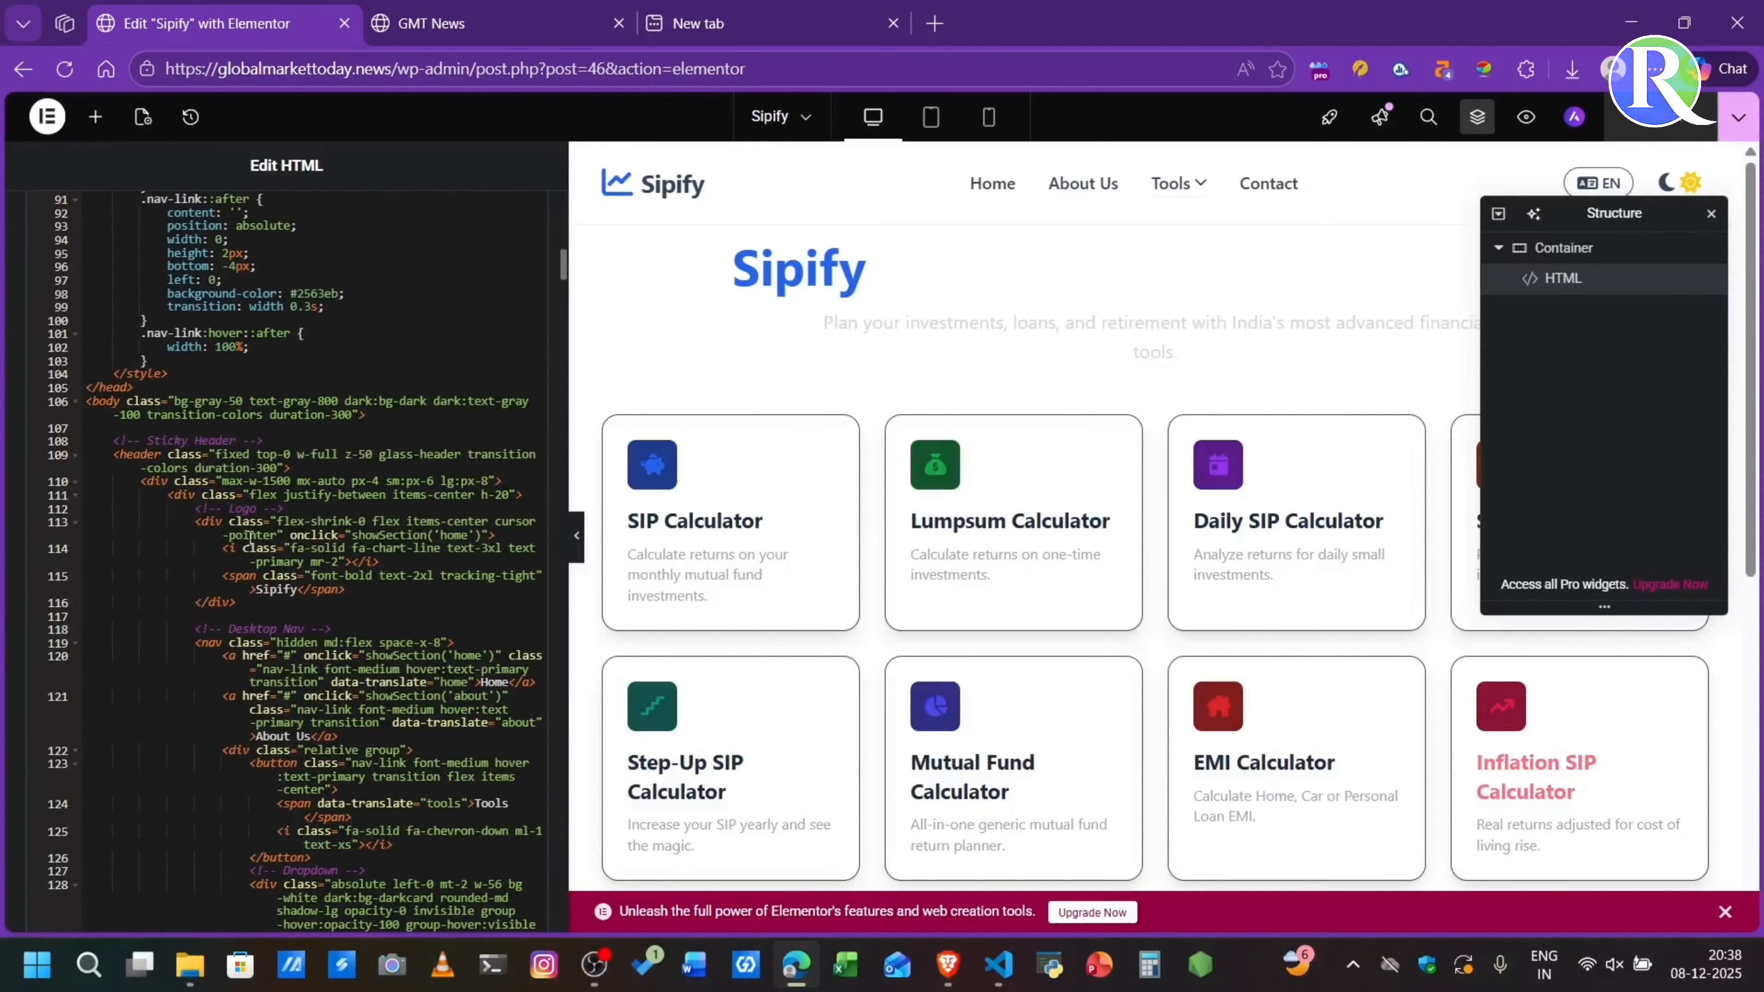
pyautogui.doubleClick(248, 508)
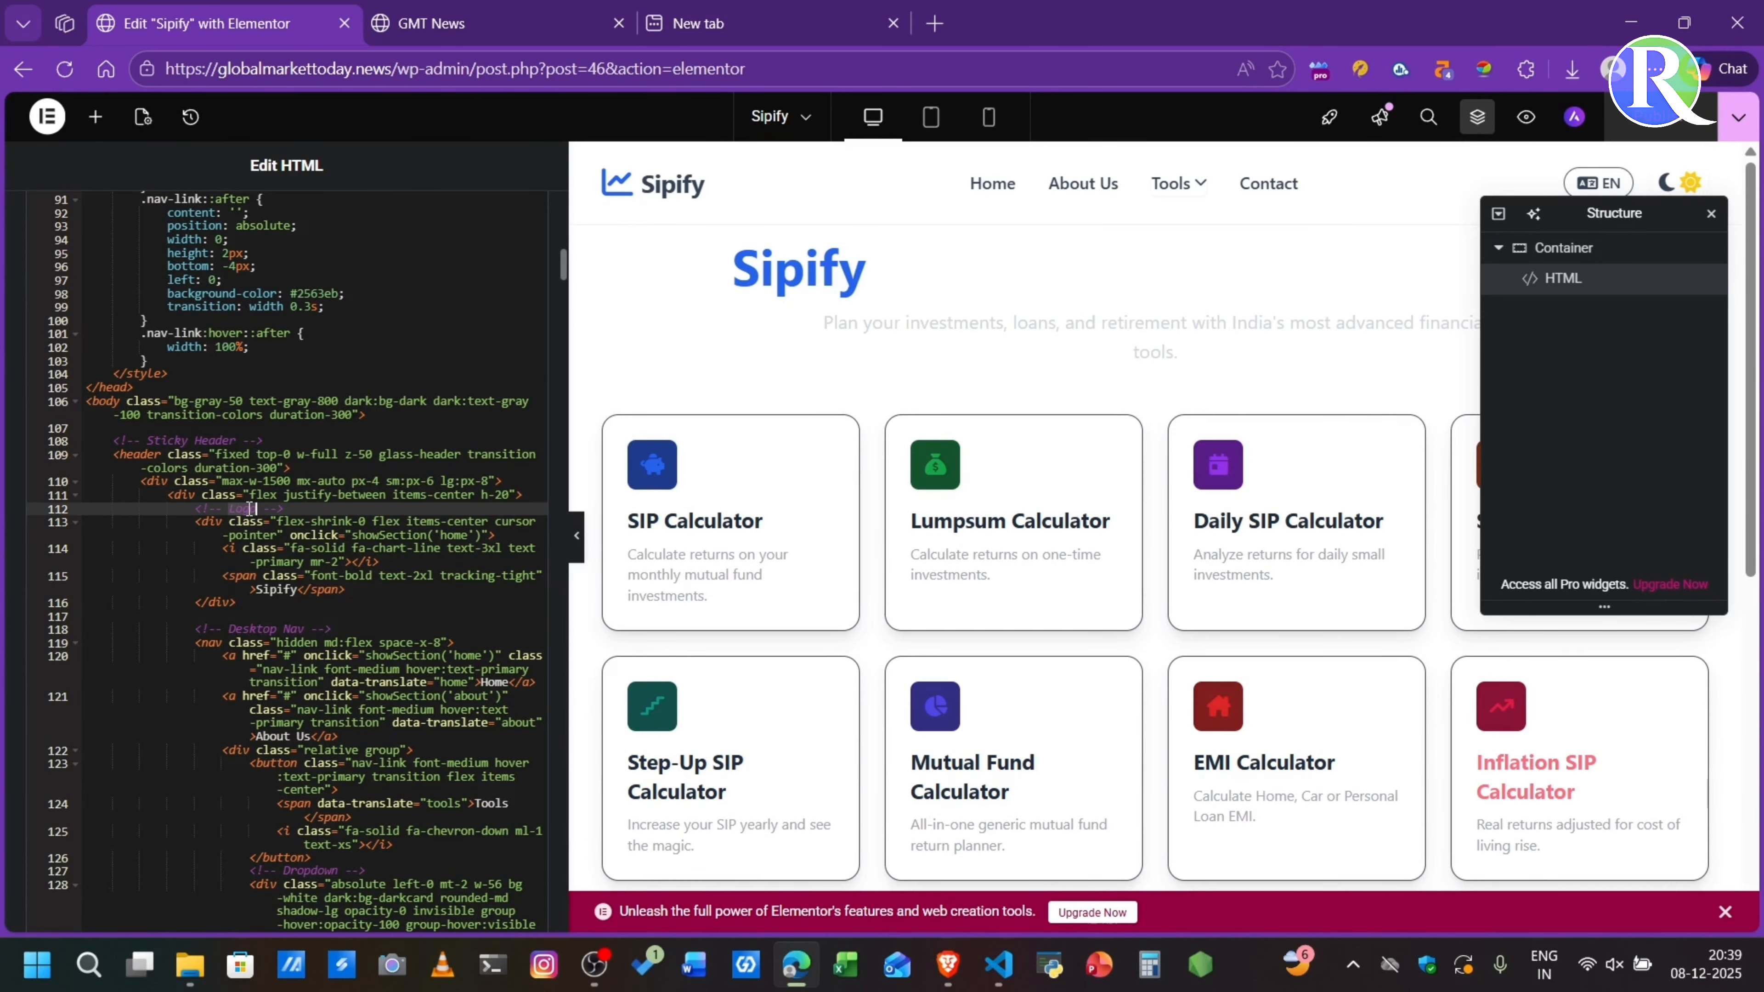
pyautogui.click(300, 590)
pyautogui.press('BackSpace')
pyautogui.press('BackSpace')
pyautogui.press('BackSpace')
pyautogui.press('BackSpace')
pyautogui.press('BackSpace')
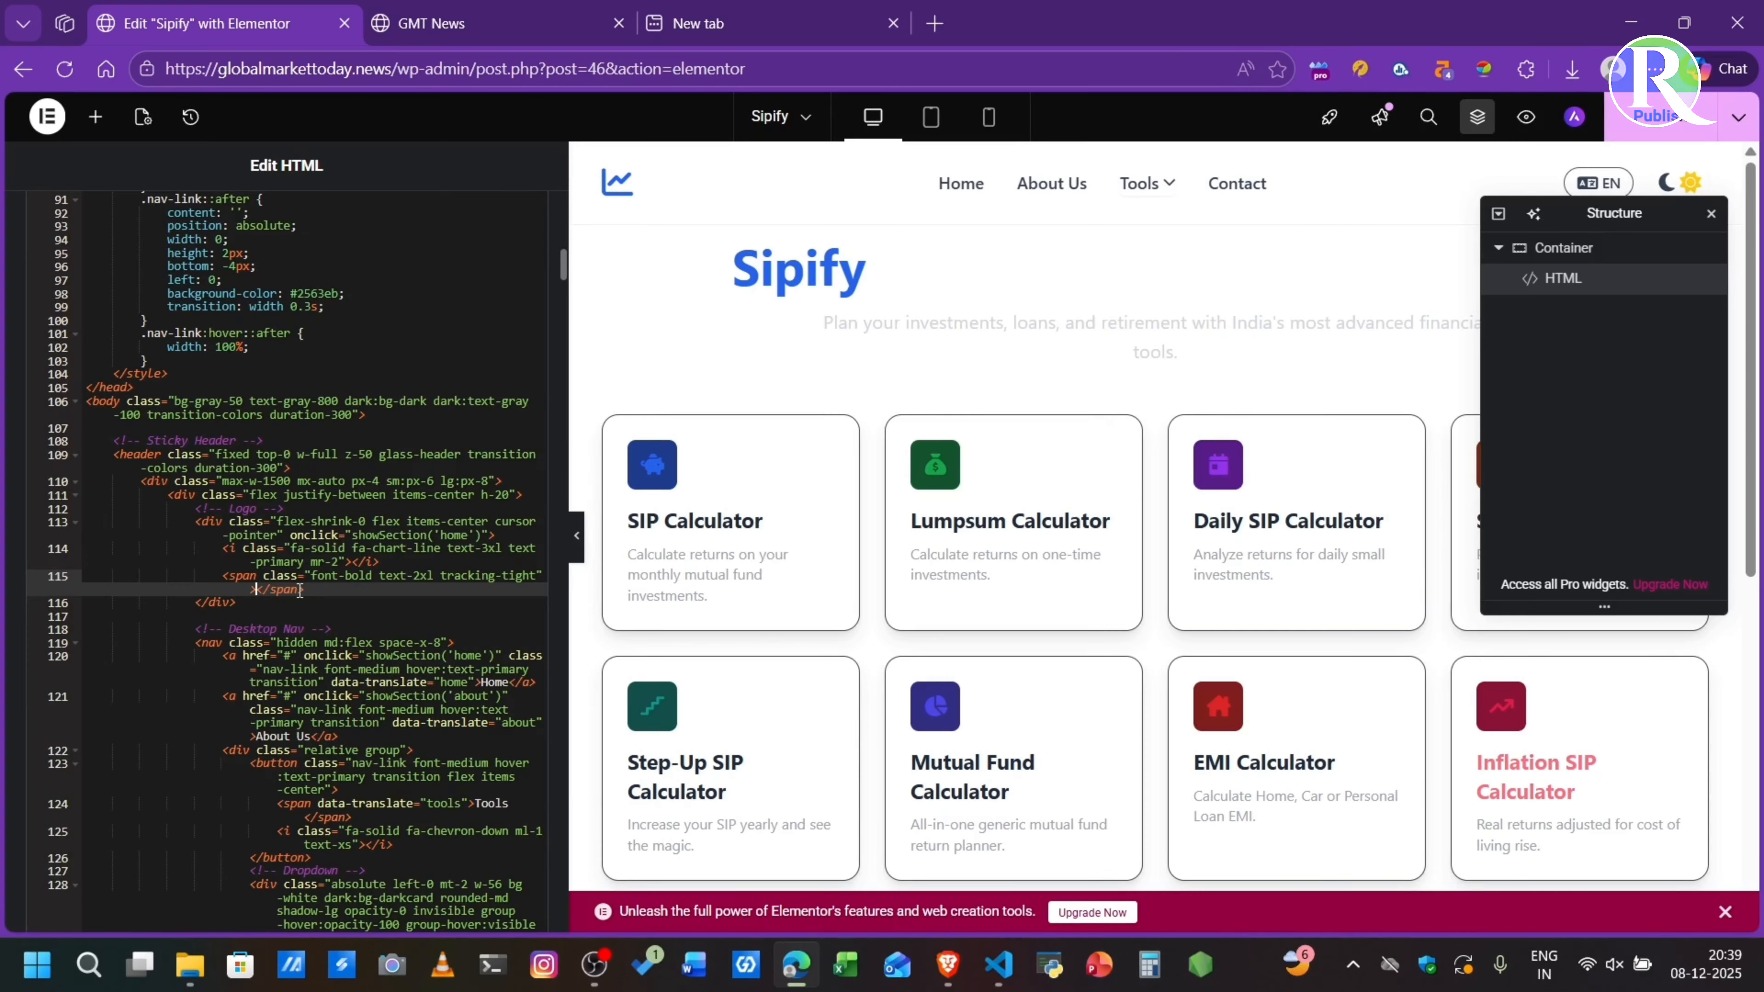
pyautogui.press('BackSpace')
pyautogui.write('Groca')
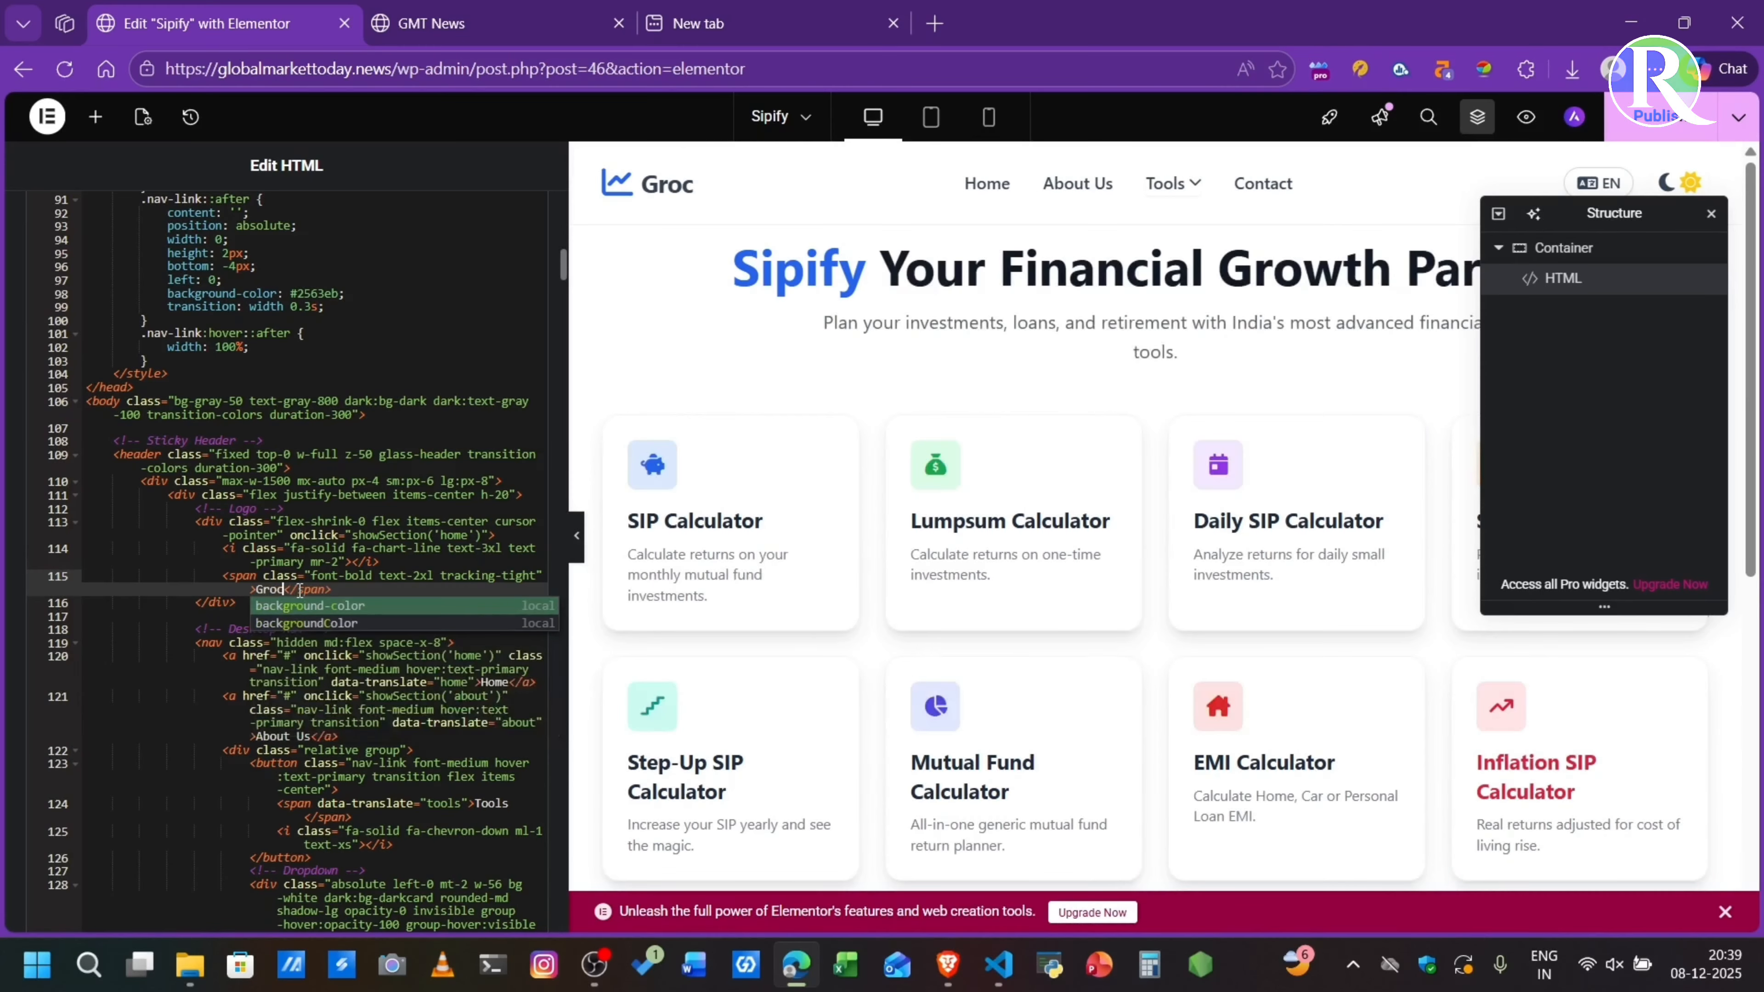
pyautogui.write('l')
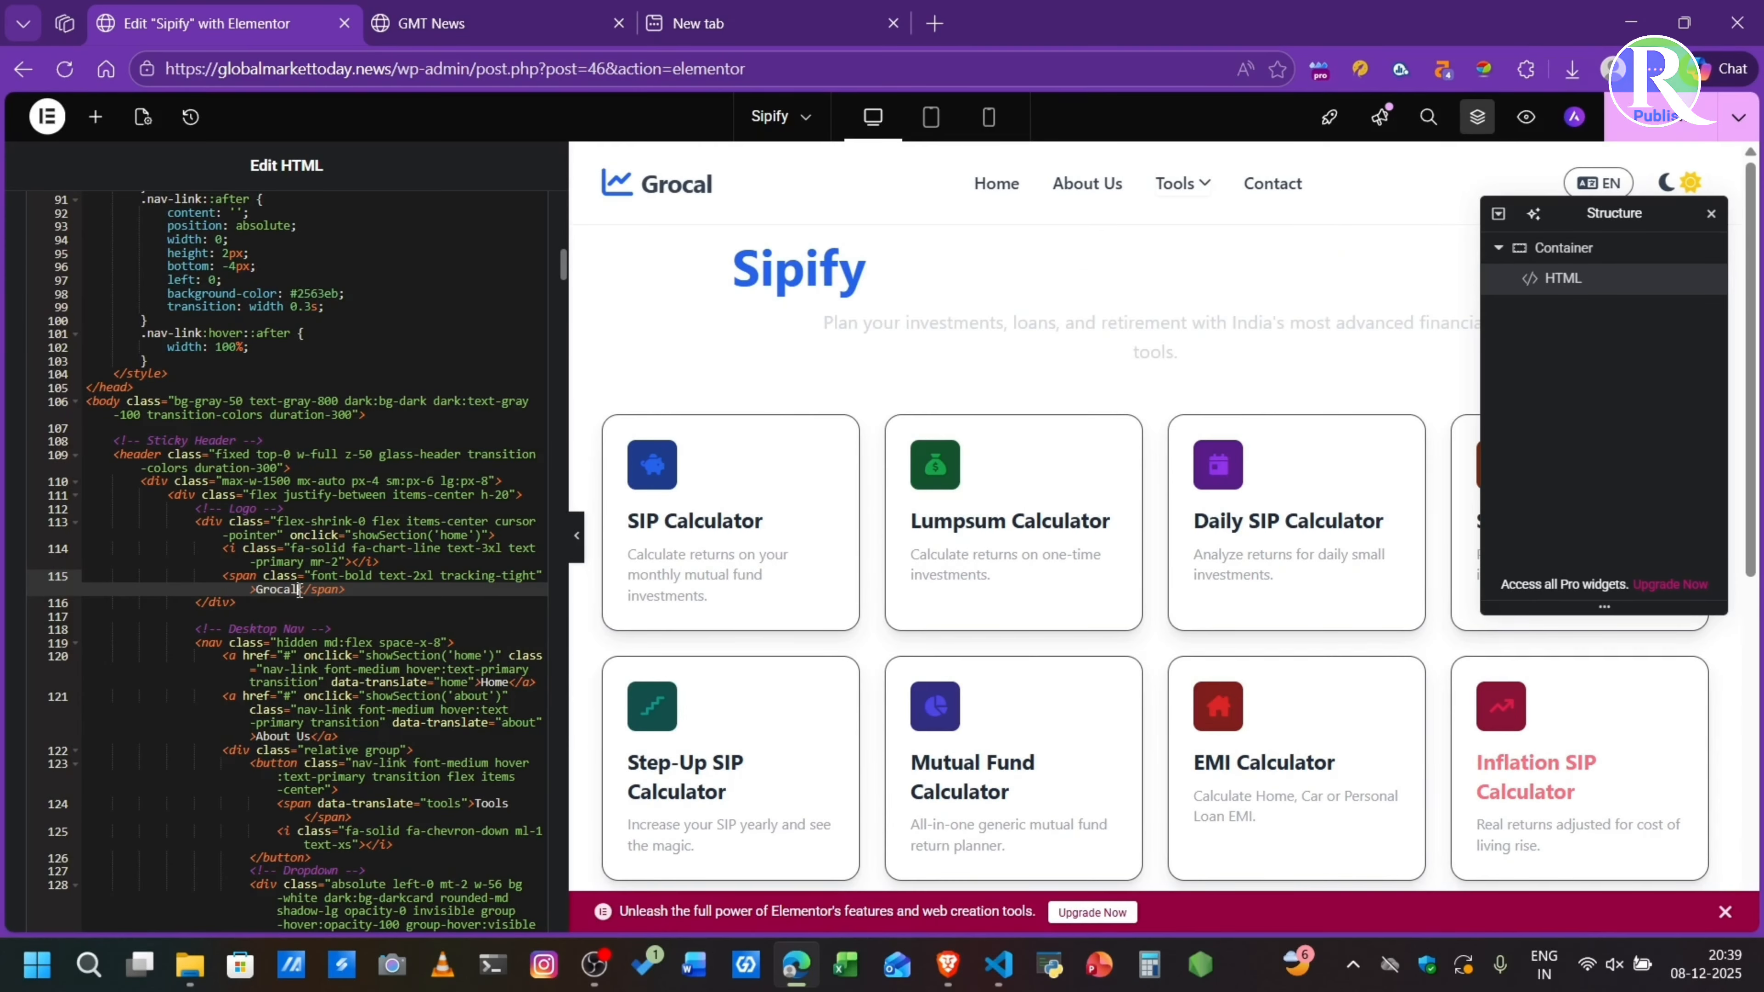
pyautogui.press('Left')
pyautogui.press('Left')
pyautogui.press('Left')
pyautogui.write('w')
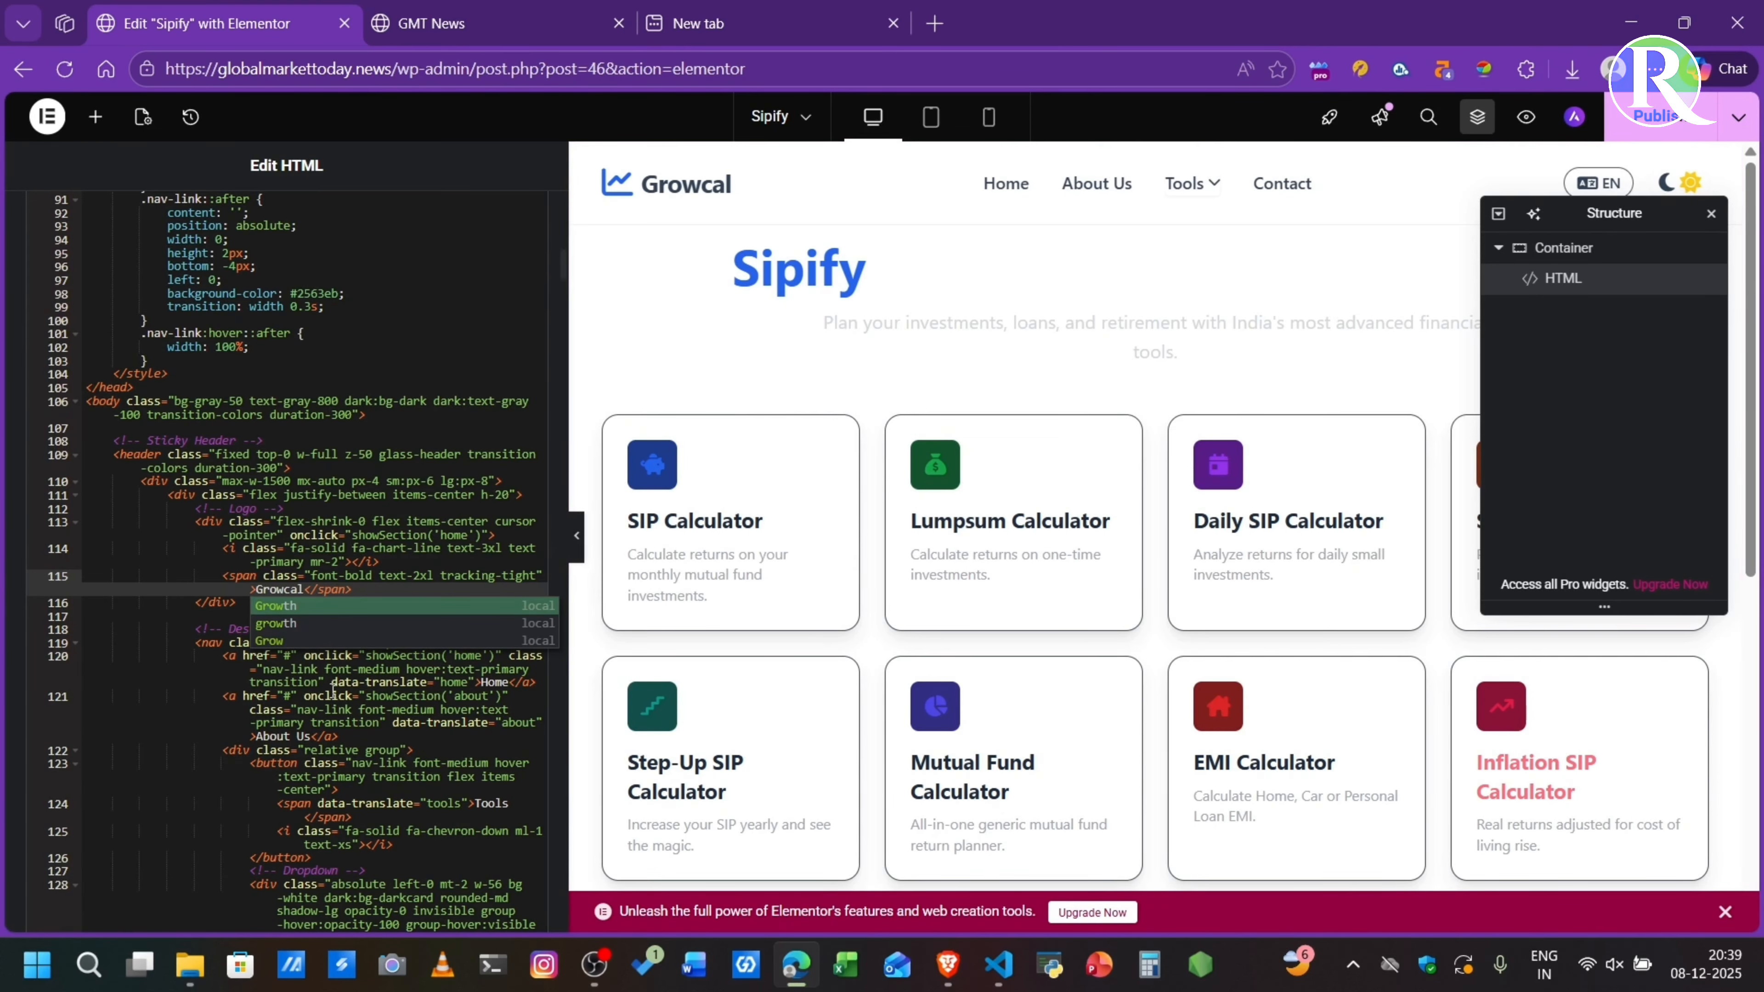
pyautogui.click(307, 591)
pyautogui.click(1526, 117)
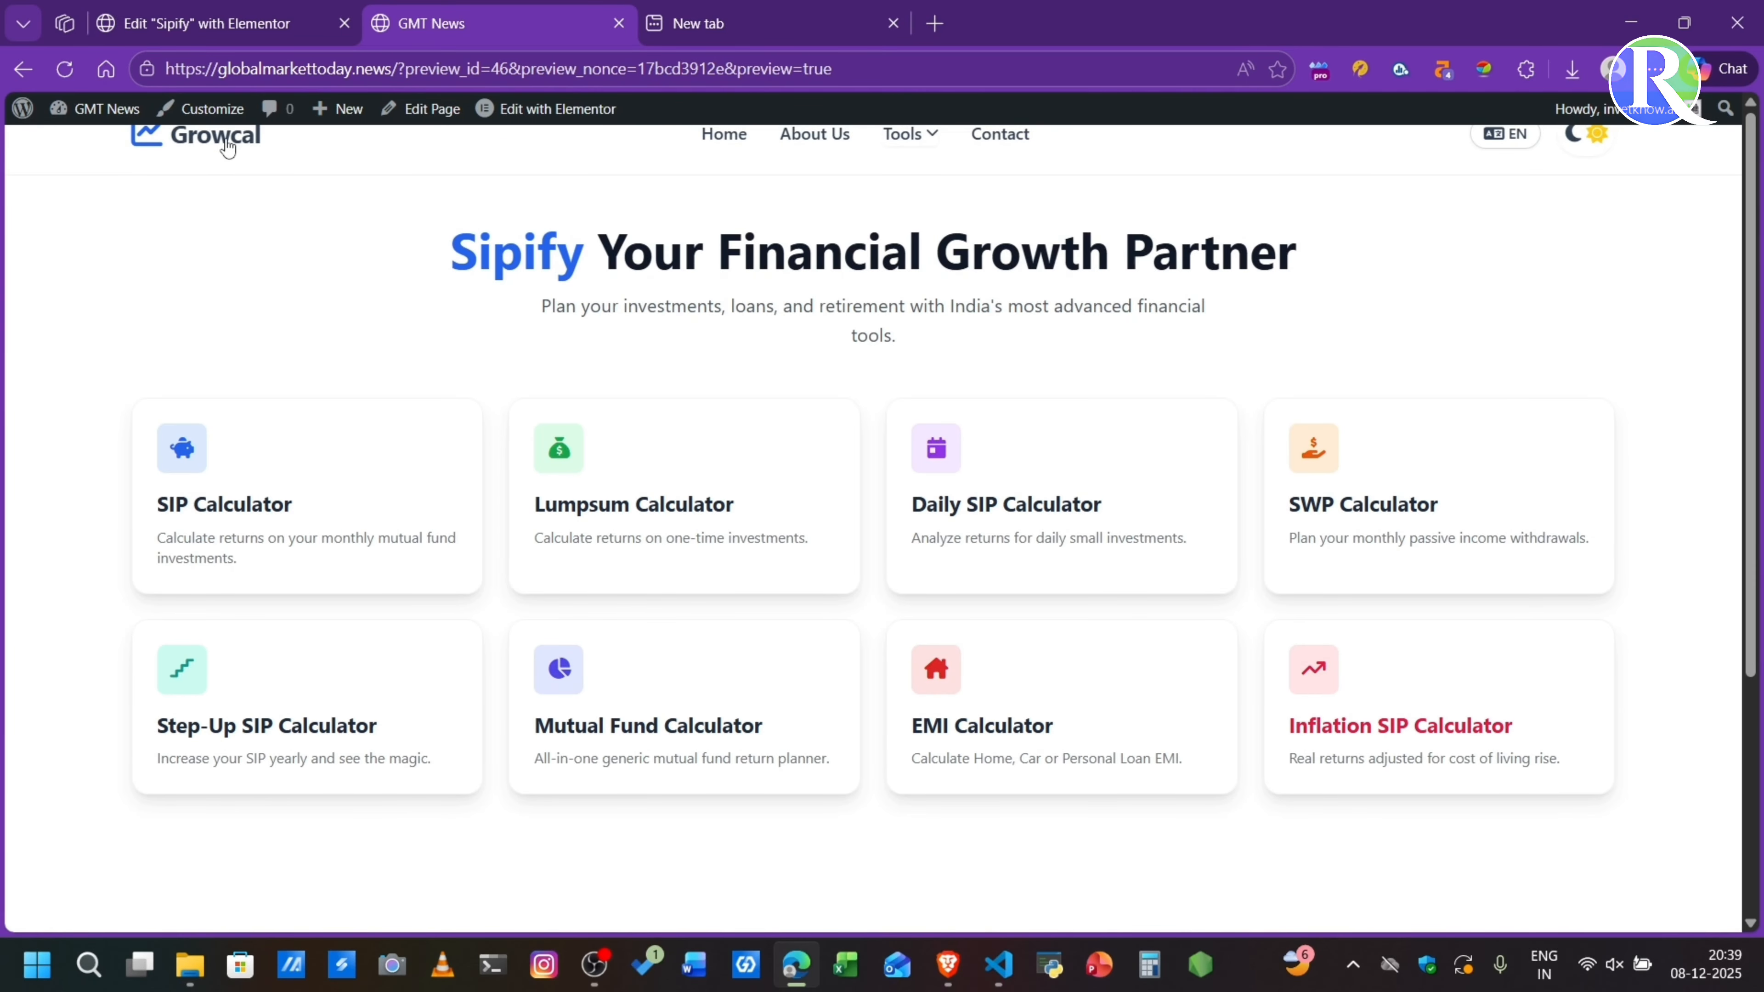
# - Replace the brand name in the home section's main heading code with Growcal and preview the page
pyautogui.click(234, 14)
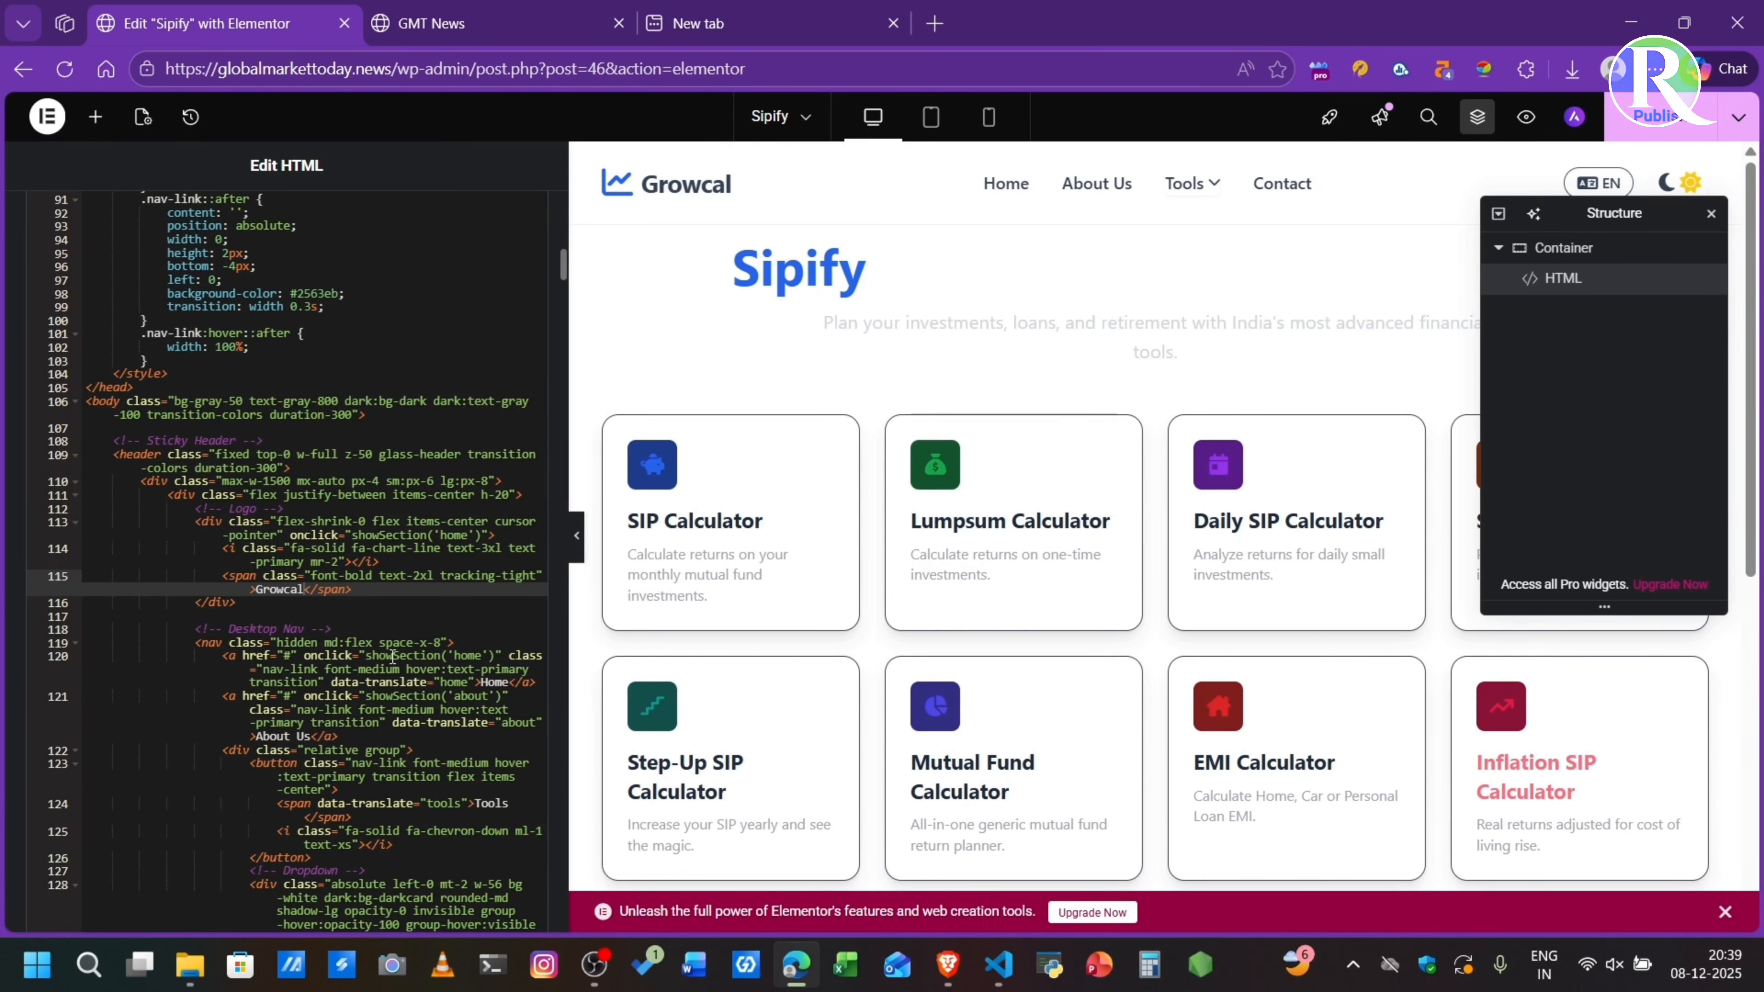
pyautogui.scroll(-15, 392, 655)
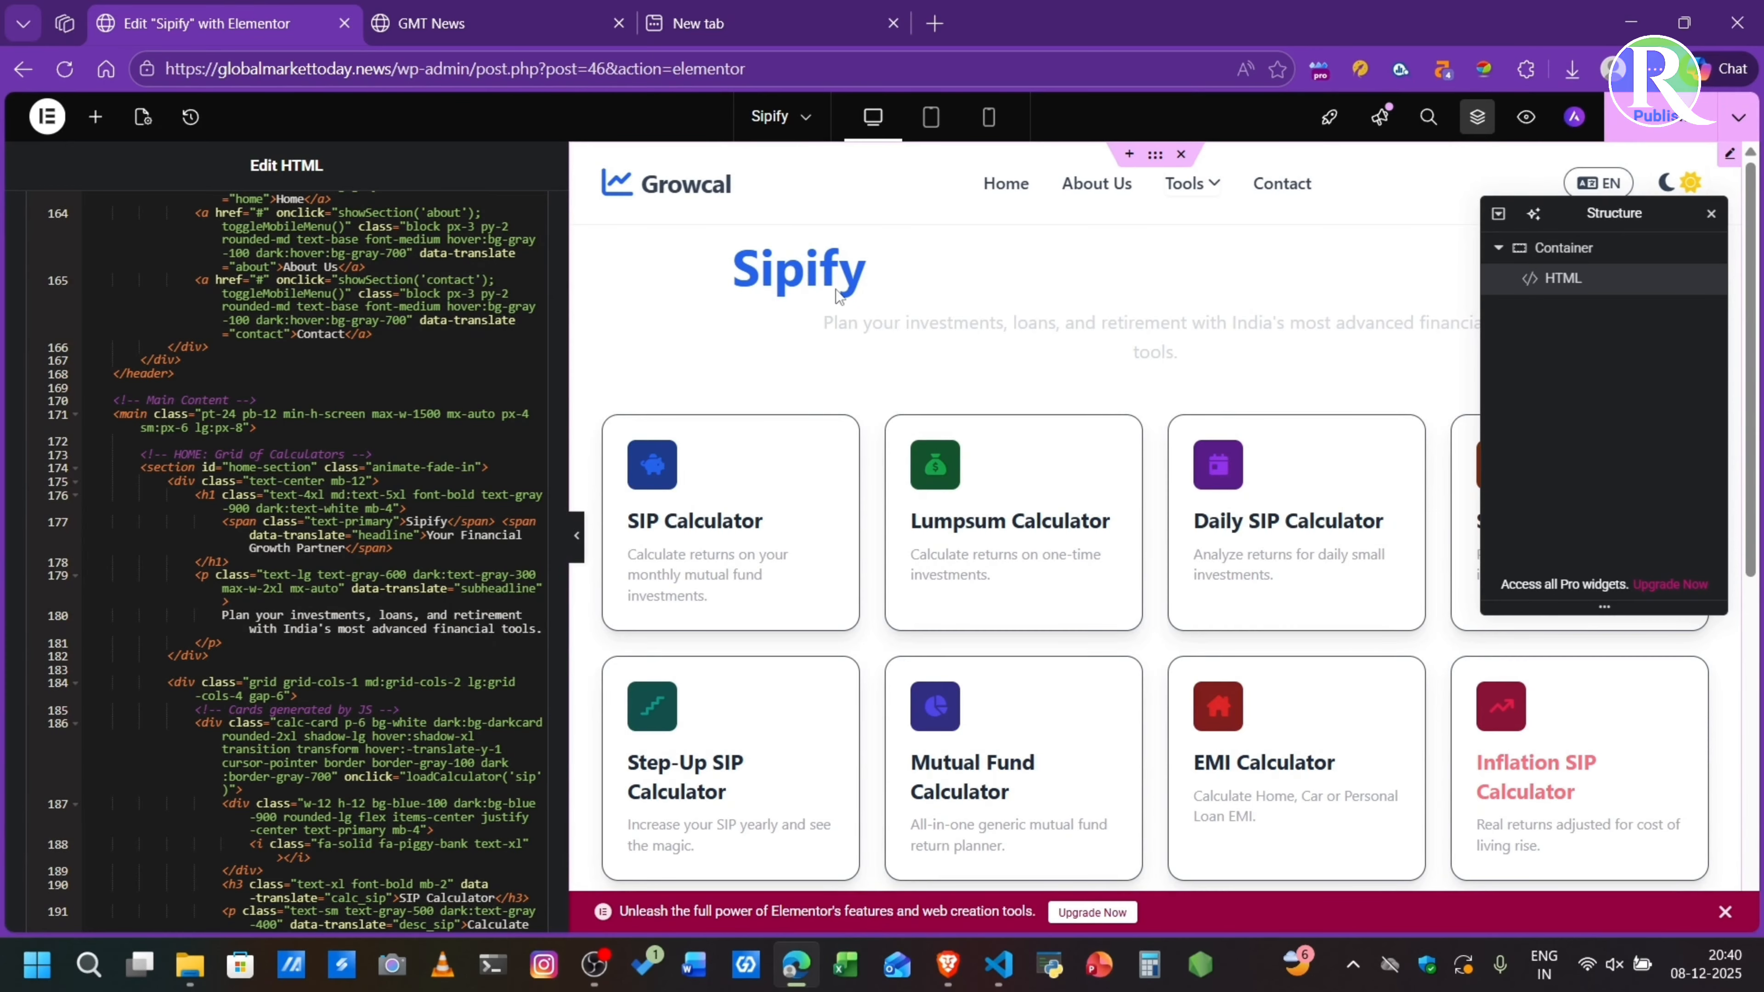
pyautogui.click(447, 515)
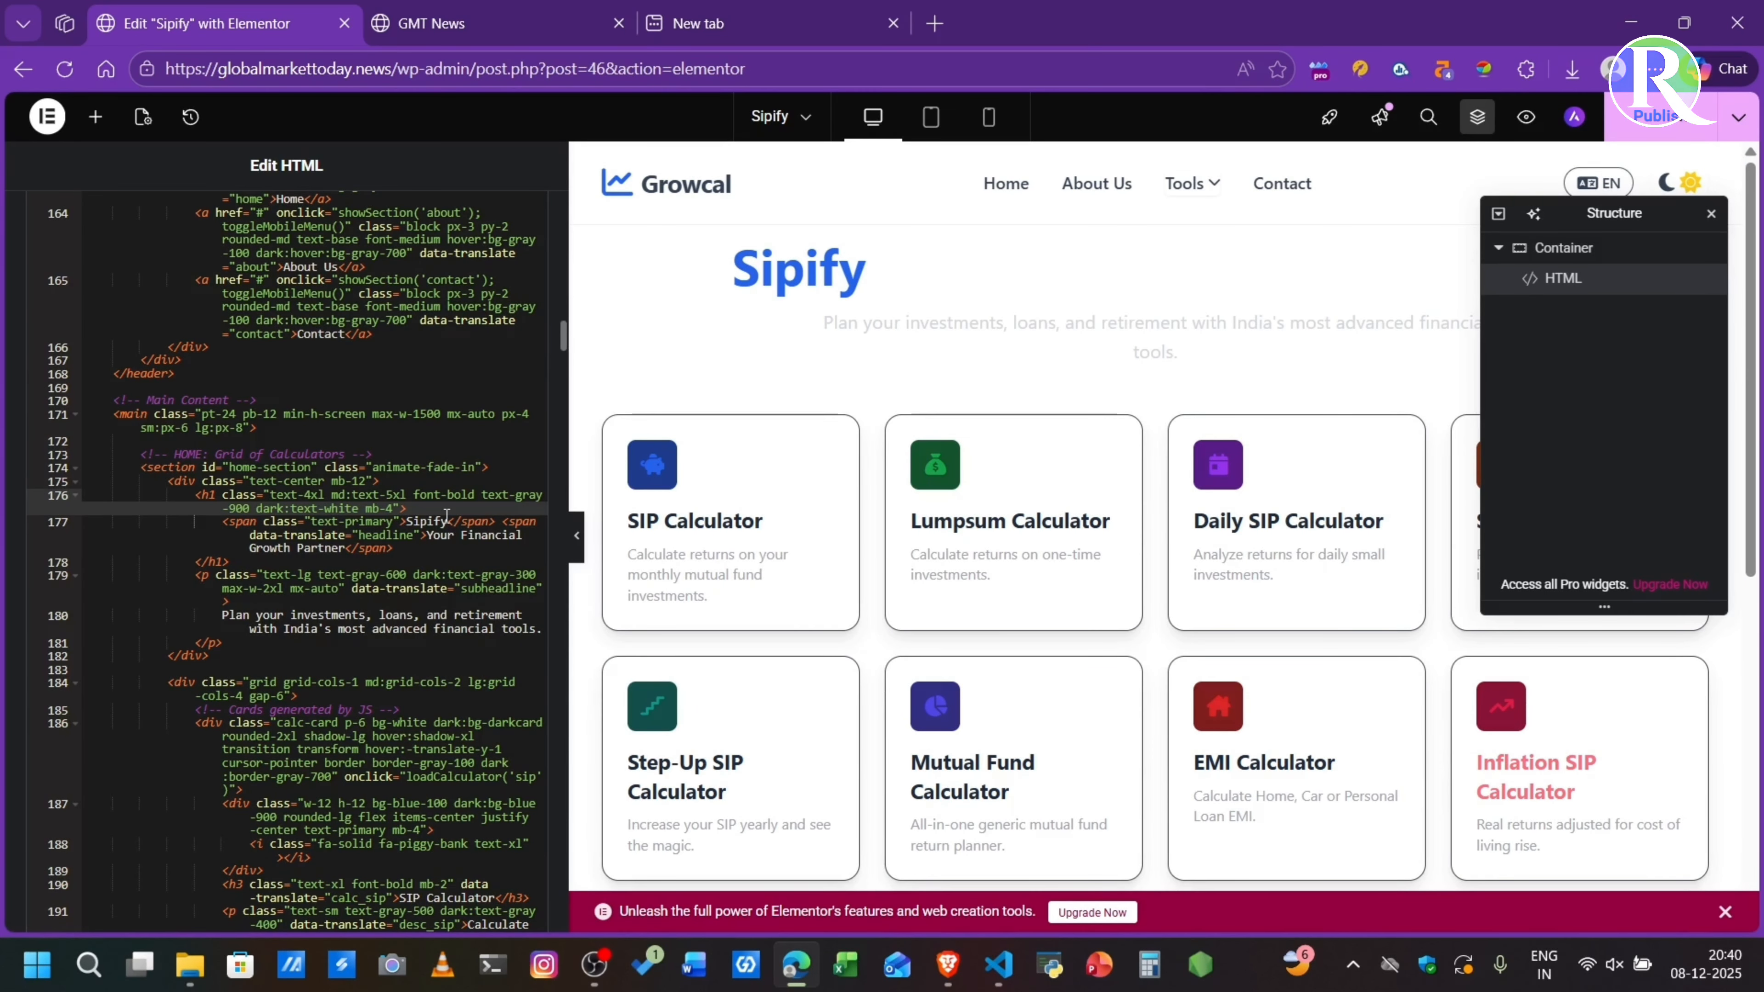
pyautogui.tripleClick(331, 453)
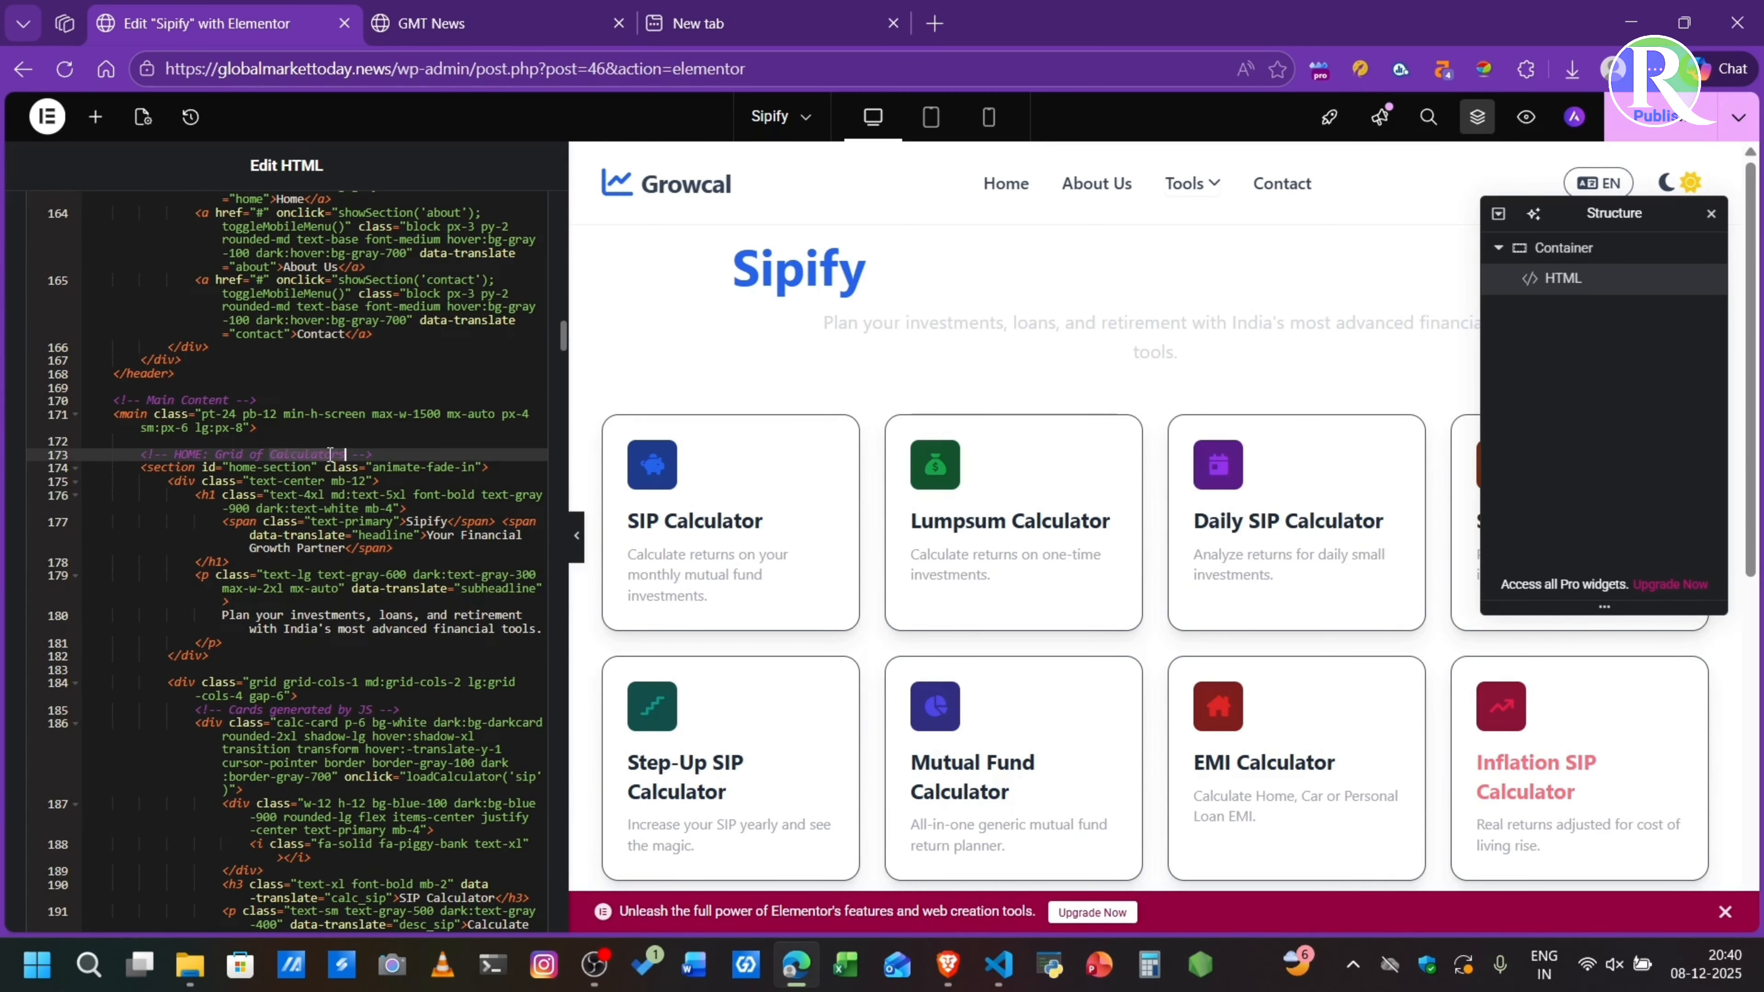
pyautogui.click(433, 521)
pyautogui.doubleClick(433, 521)
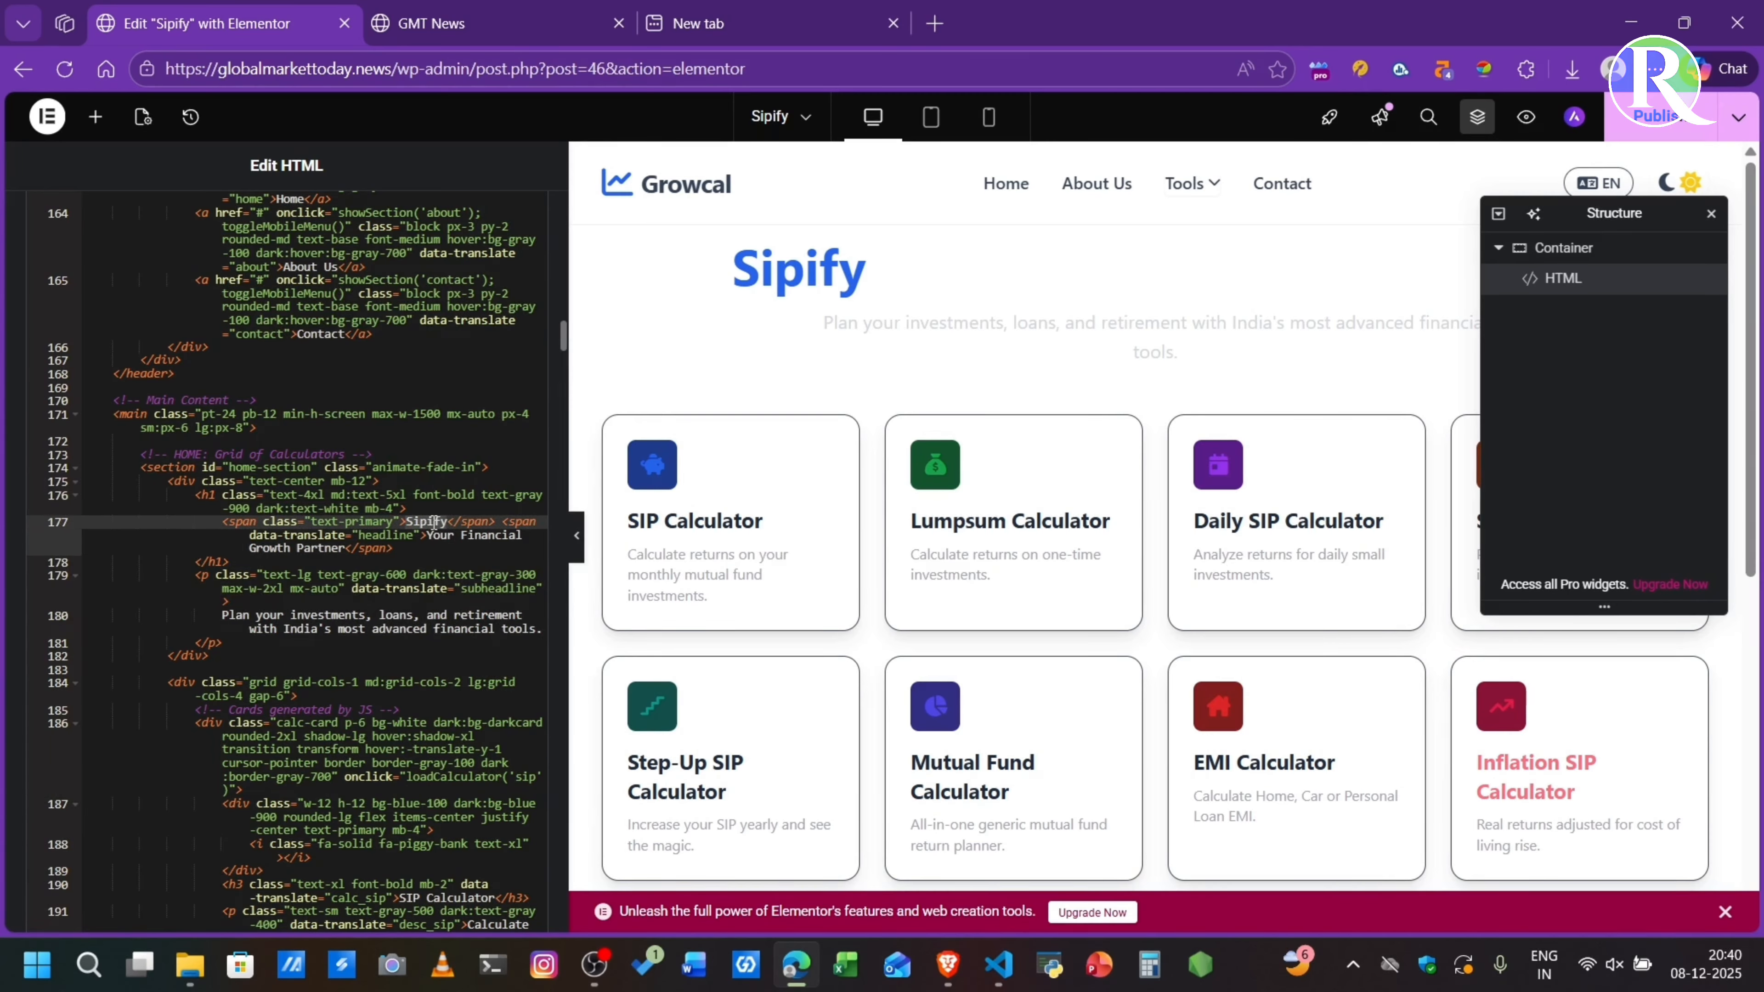
pyautogui.write('Gr')
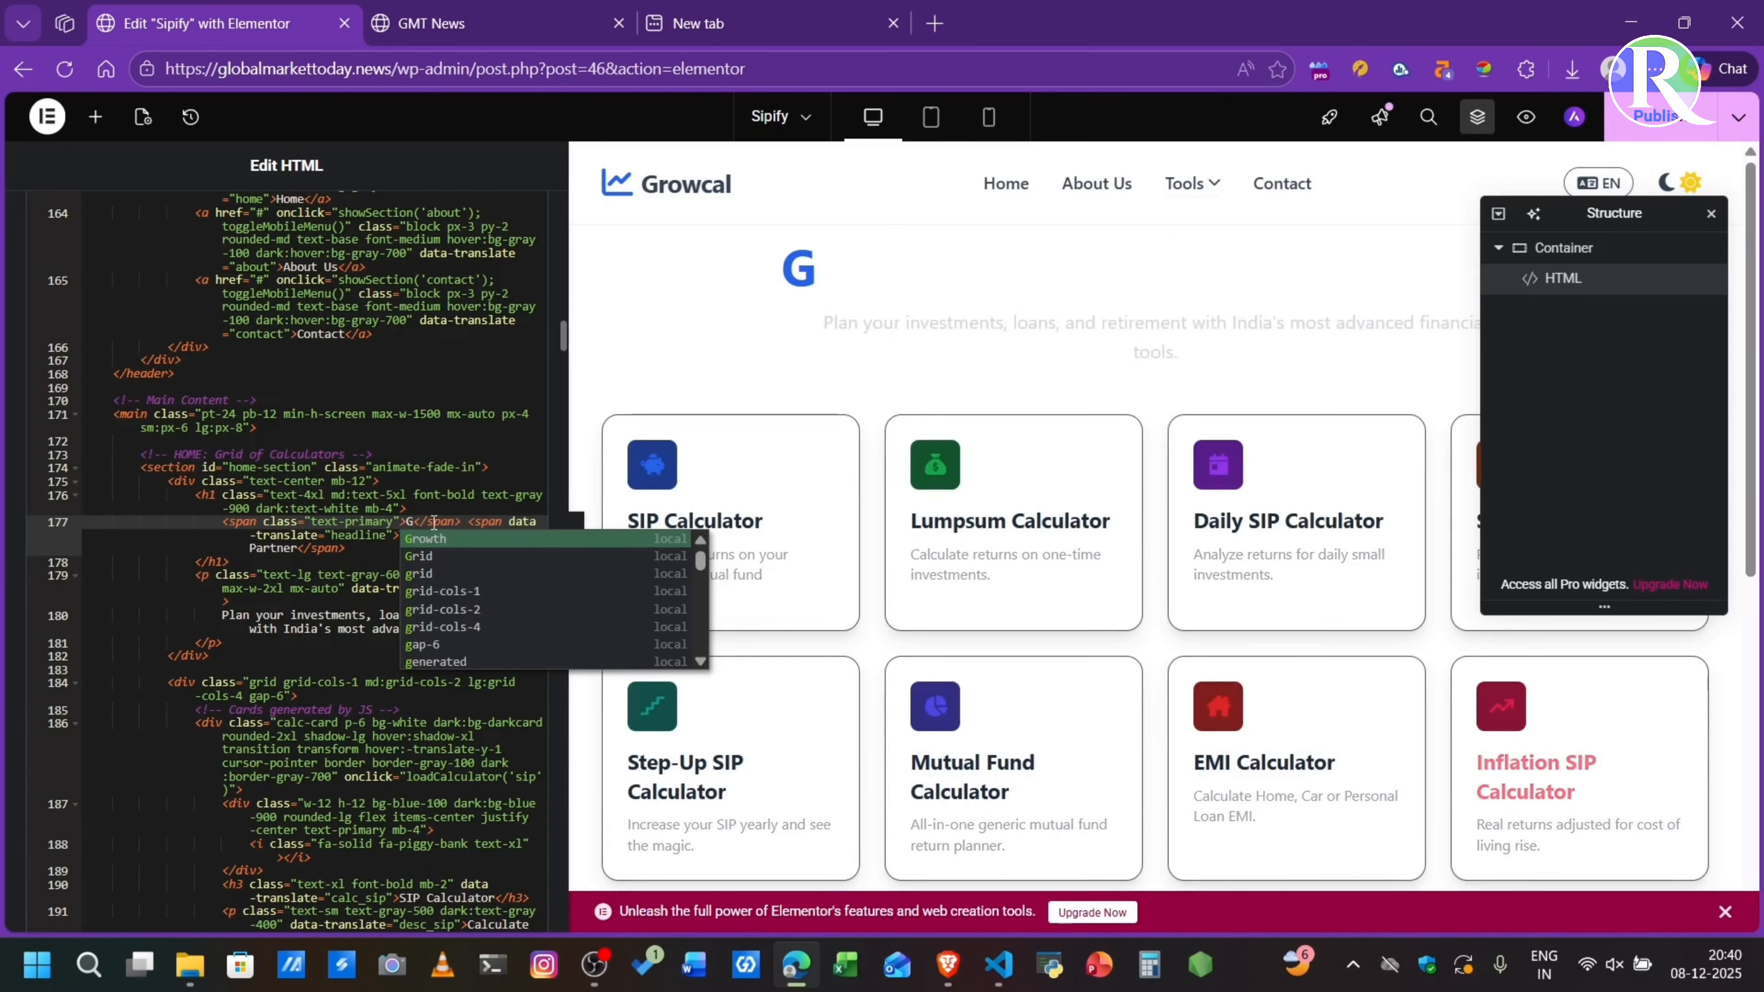
pyautogui.write('owcal')
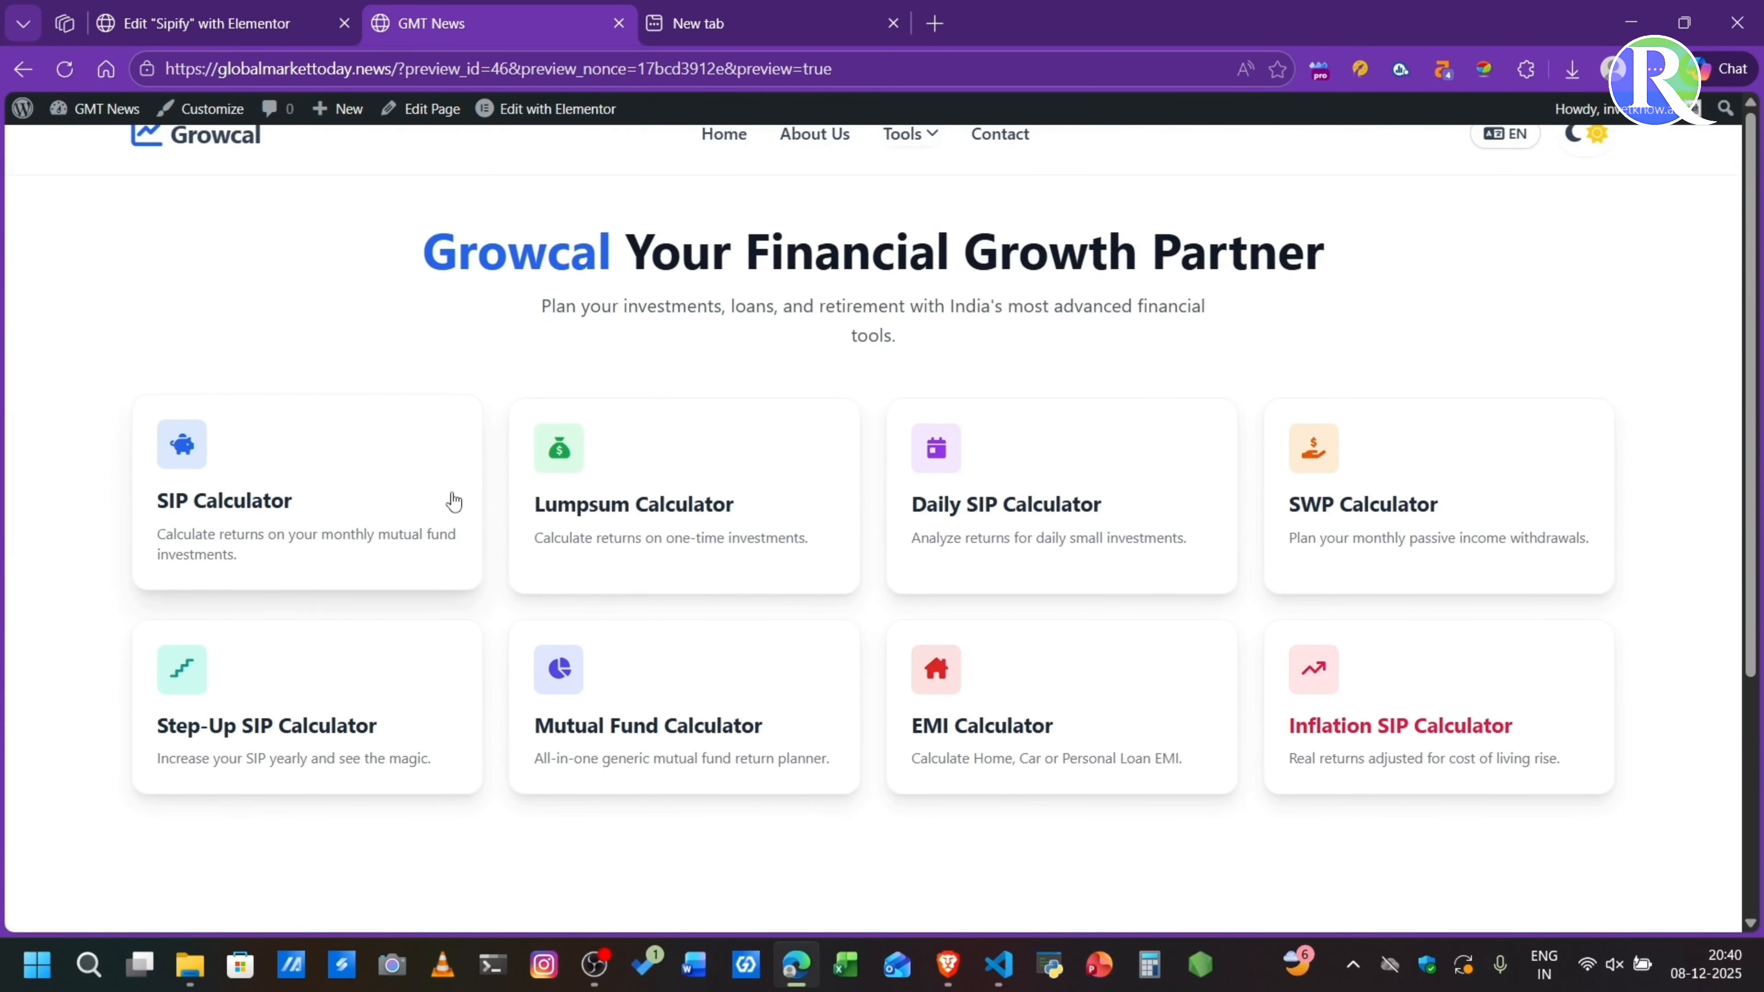
# - Look through the HTML code below the main heading and check the About Us page in the preview
pyautogui.click(144, 10)
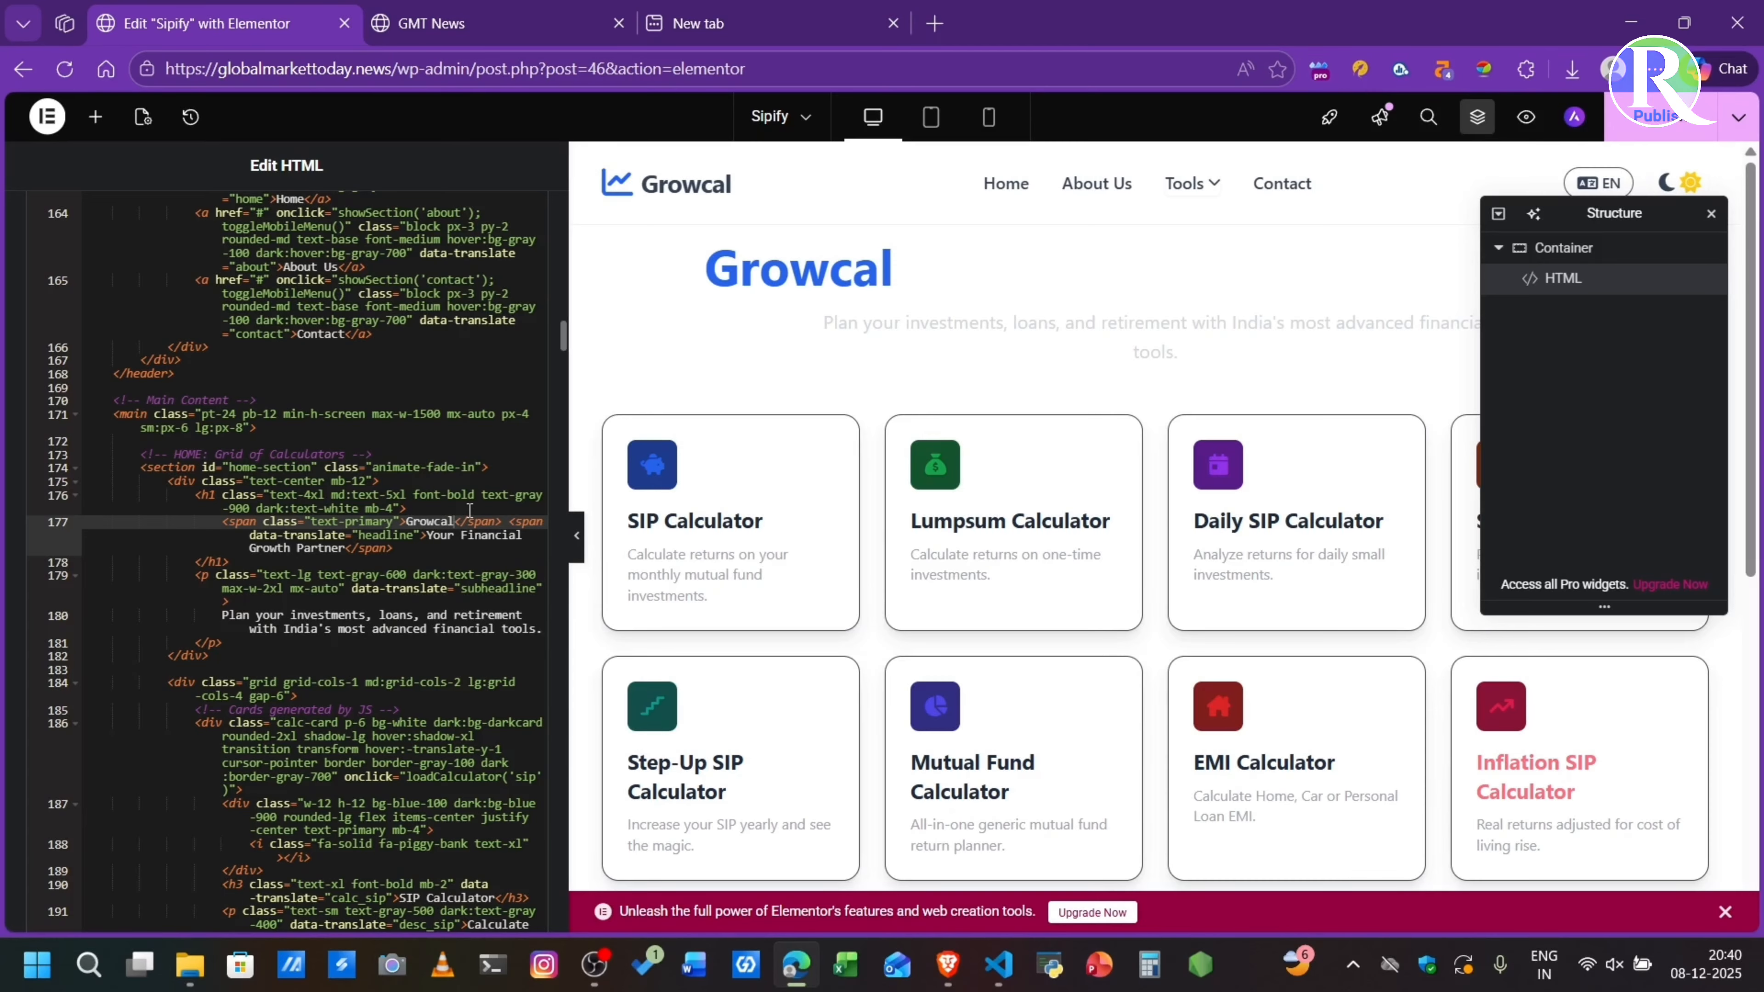
pyautogui.scroll(-10, 430, 545)
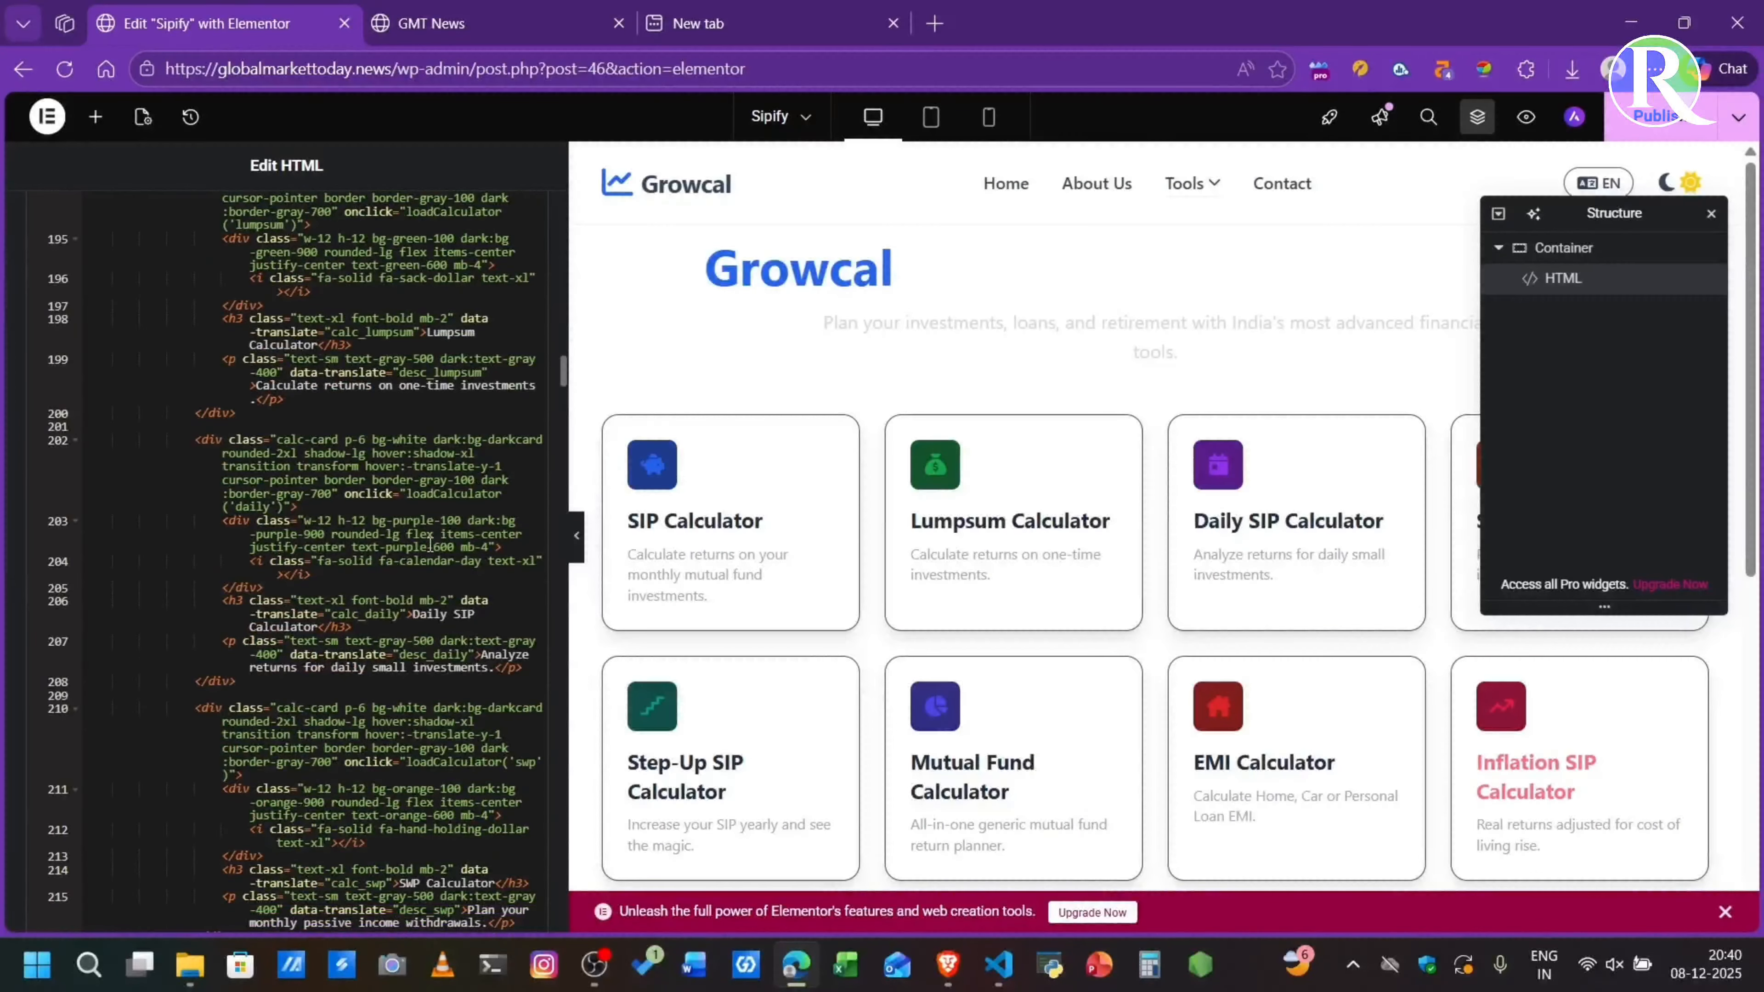
pyautogui.scroll(-10, 430, 546)
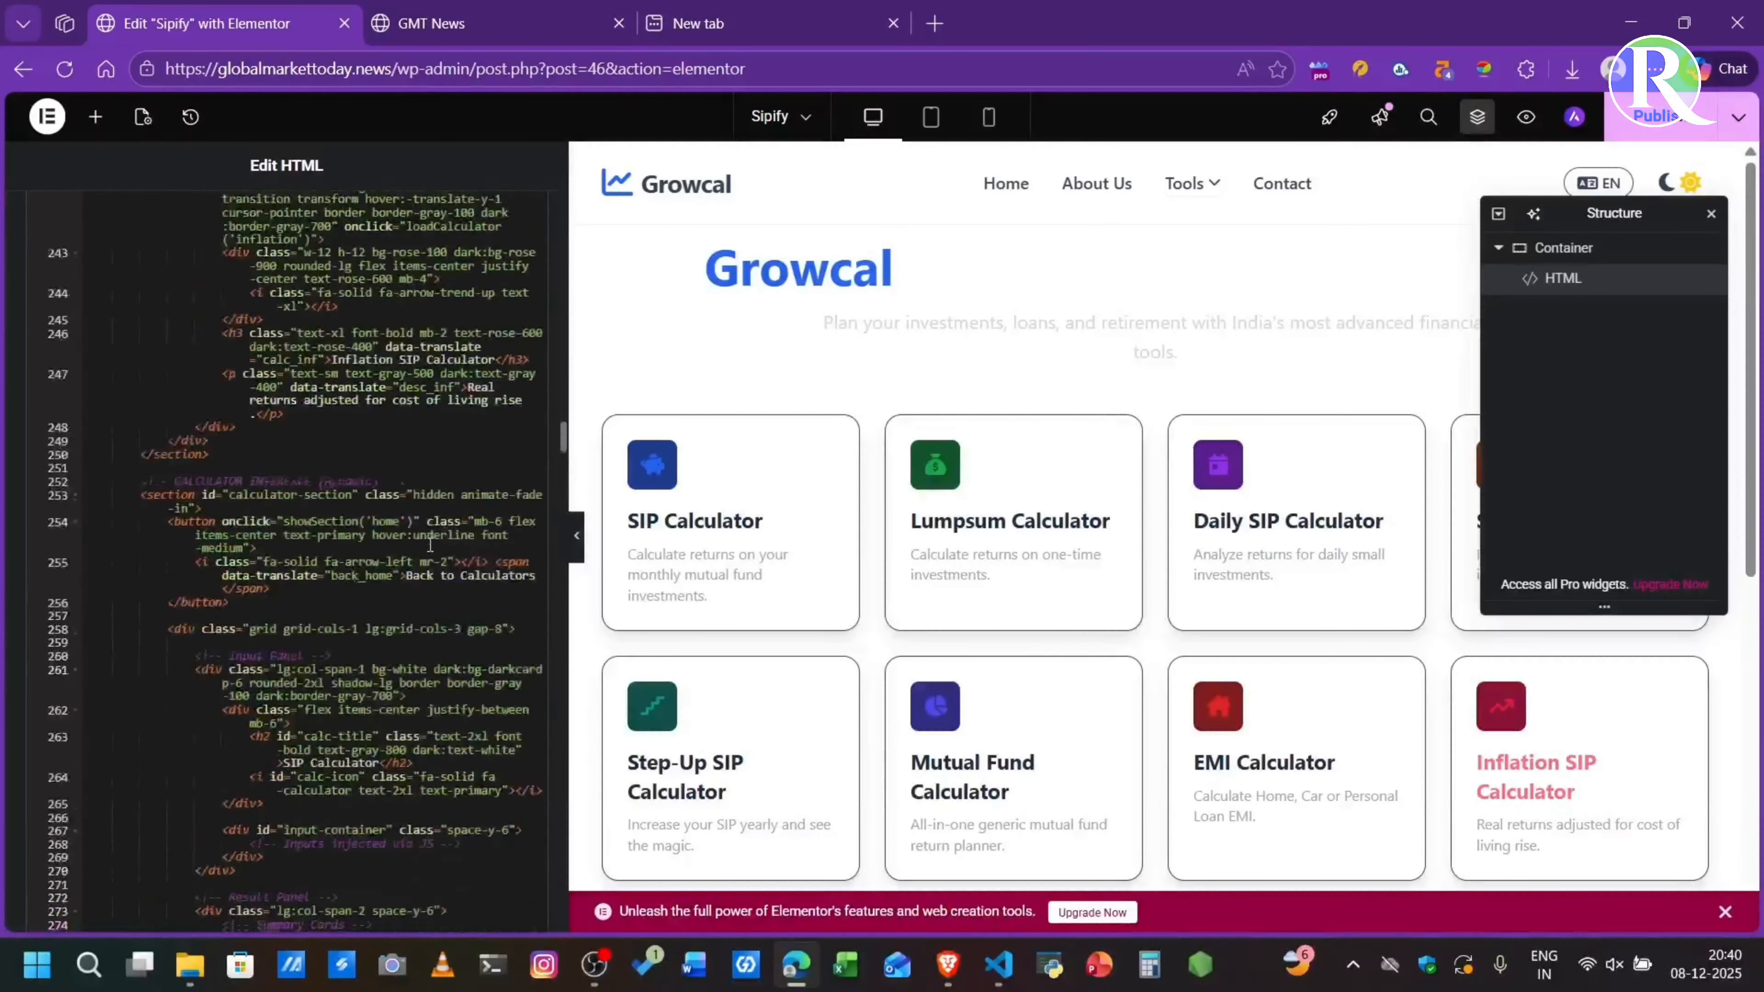
pyautogui.click(445, 21)
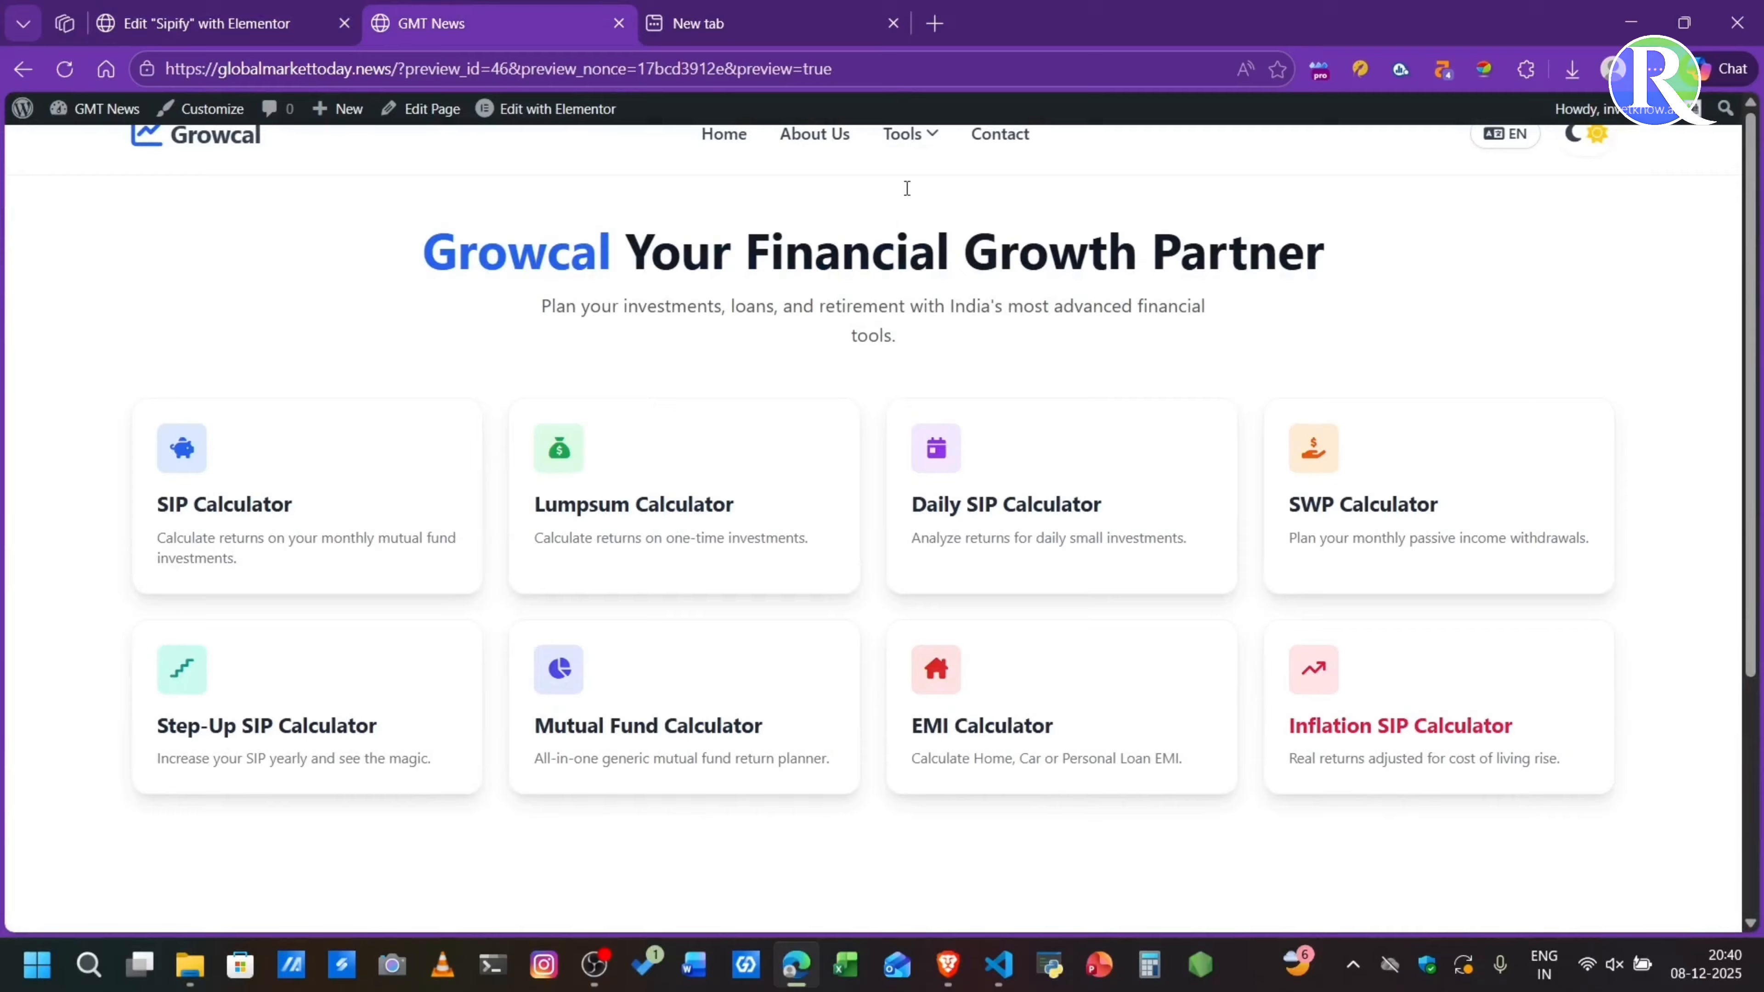
pyautogui.click(810, 150)
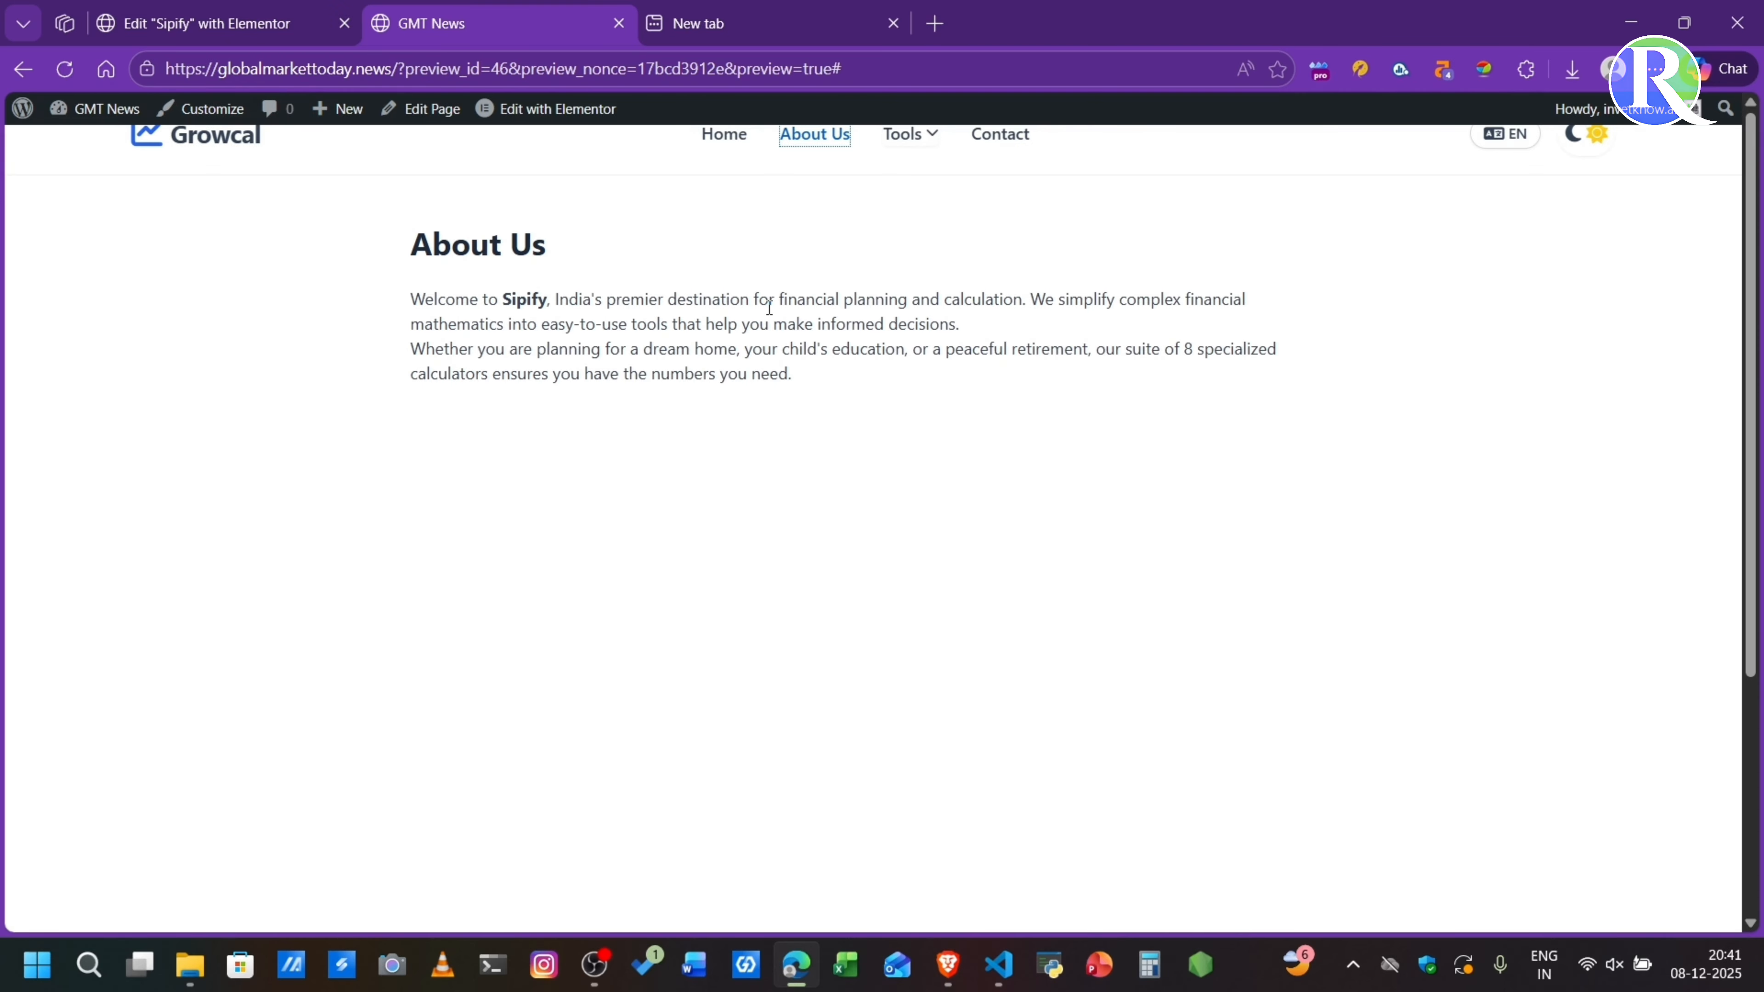
# - Open ChatGPT in the empty browser tab
pyautogui.click(771, 8)
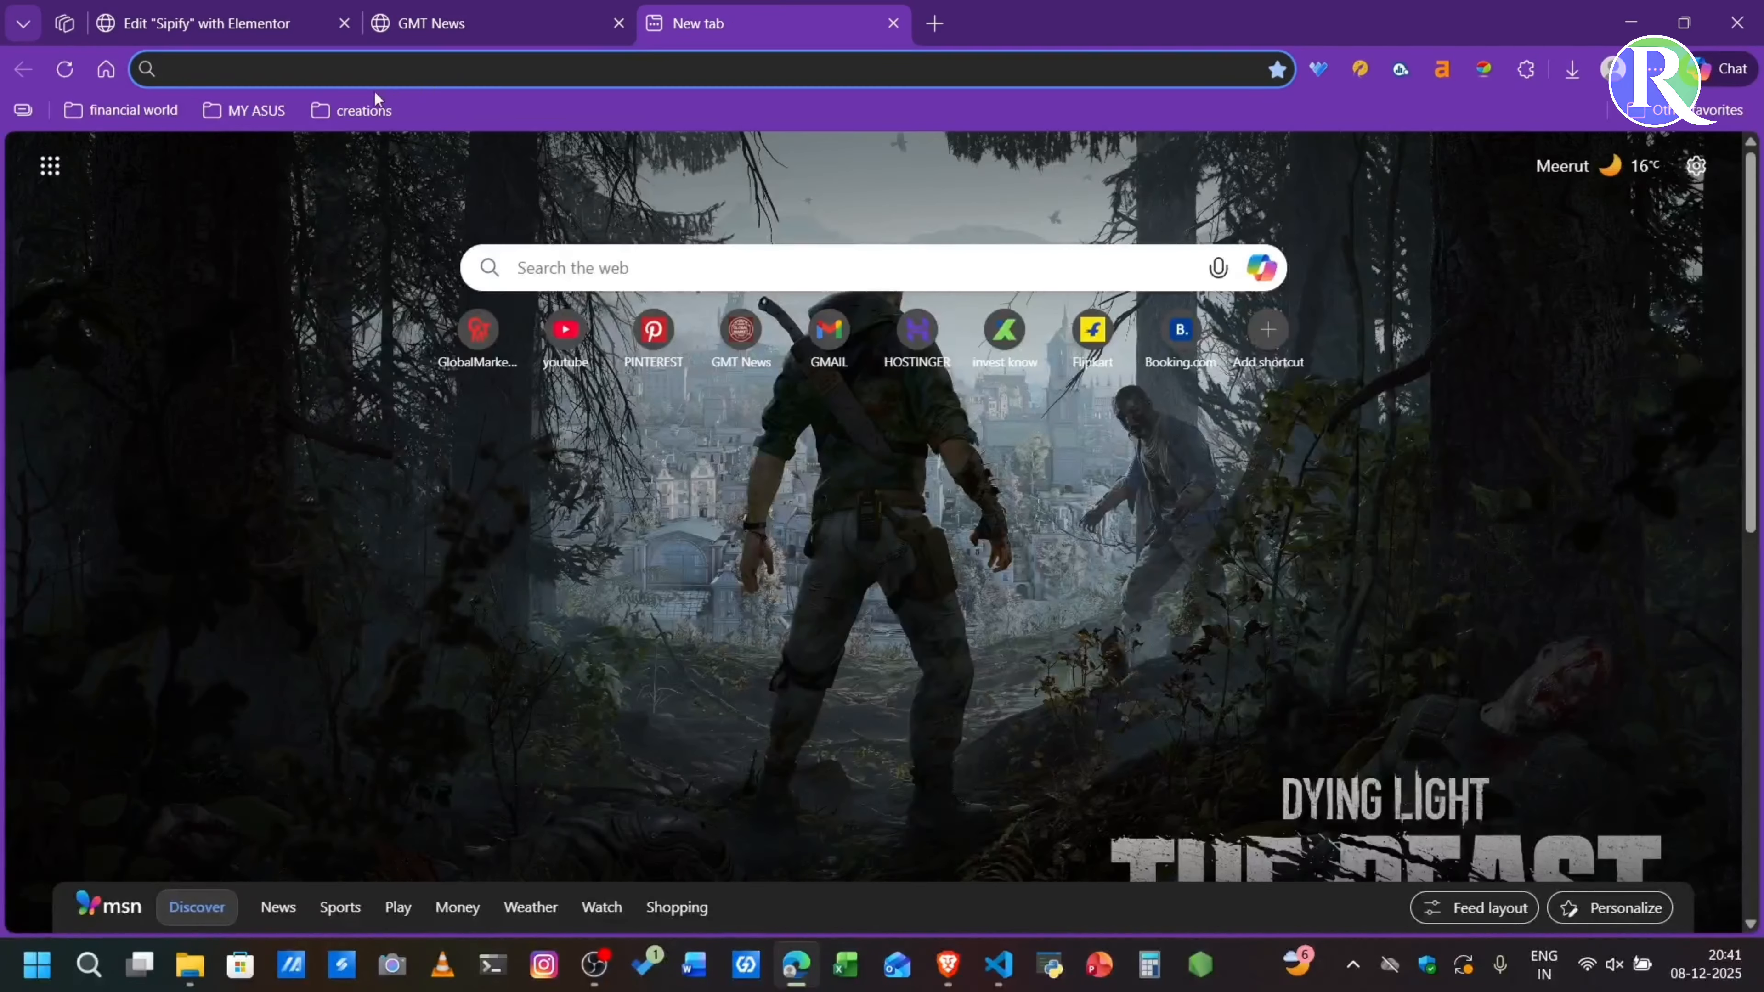
pyautogui.click(326, 75)
pyautogui.write('chatgpt.com')
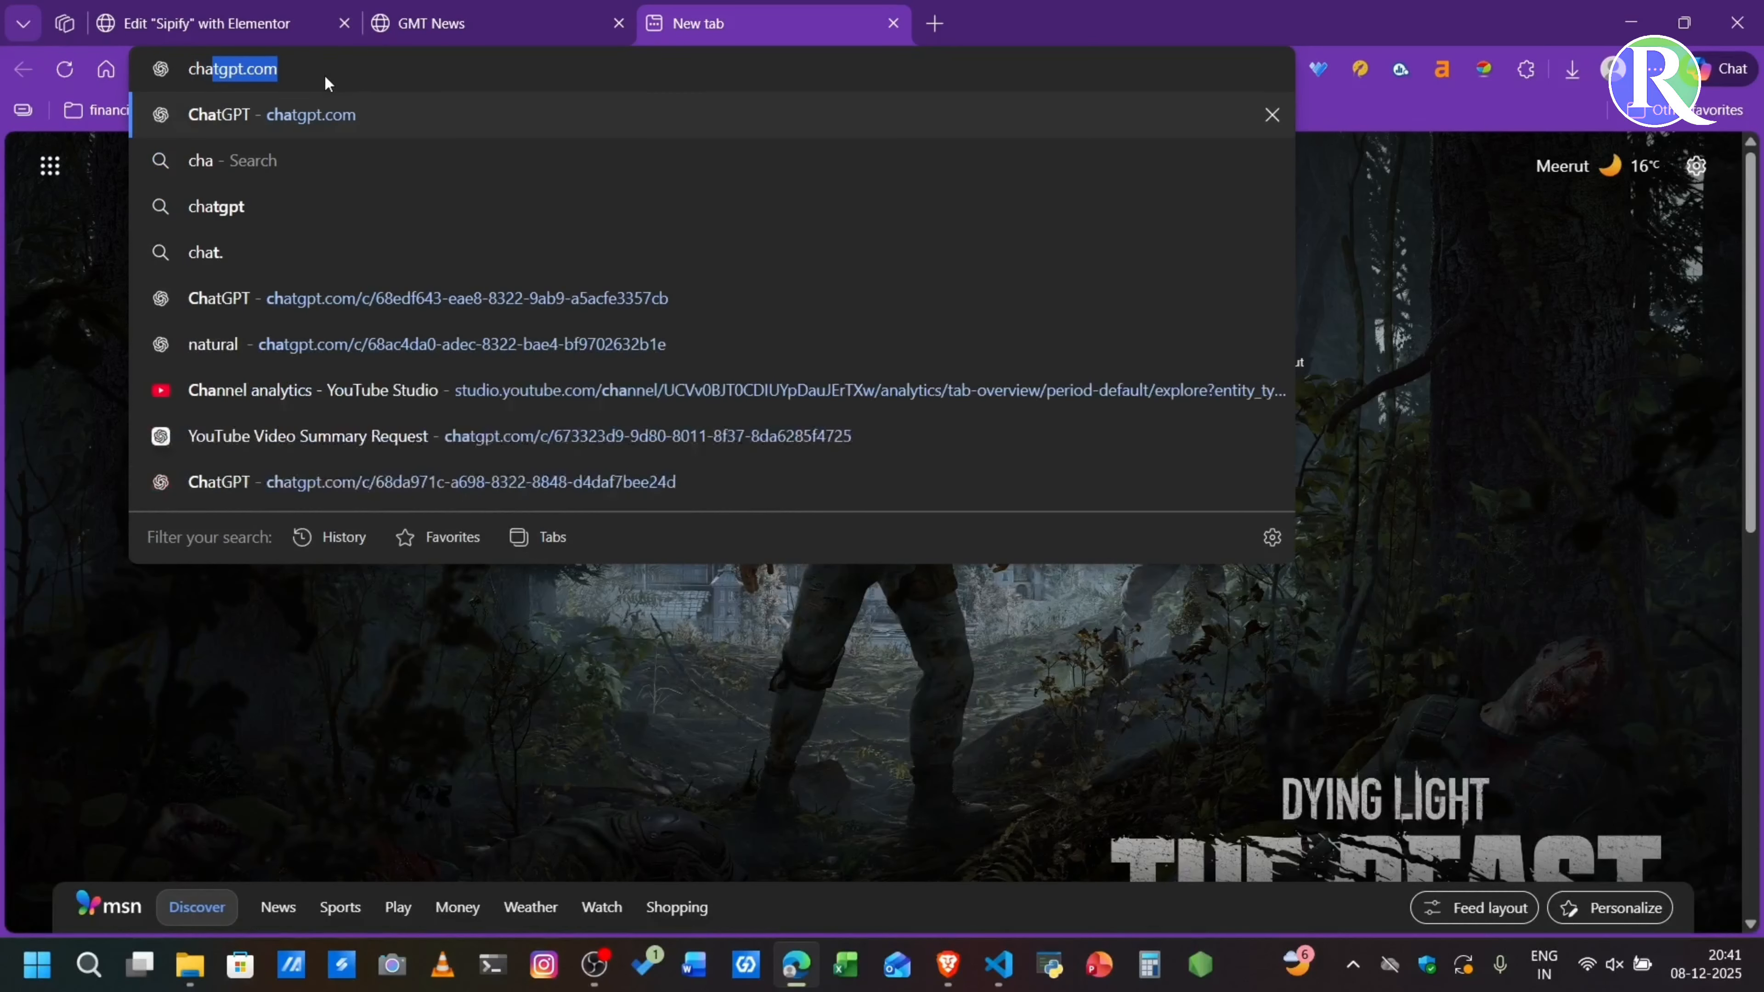
pyautogui.press('Return')
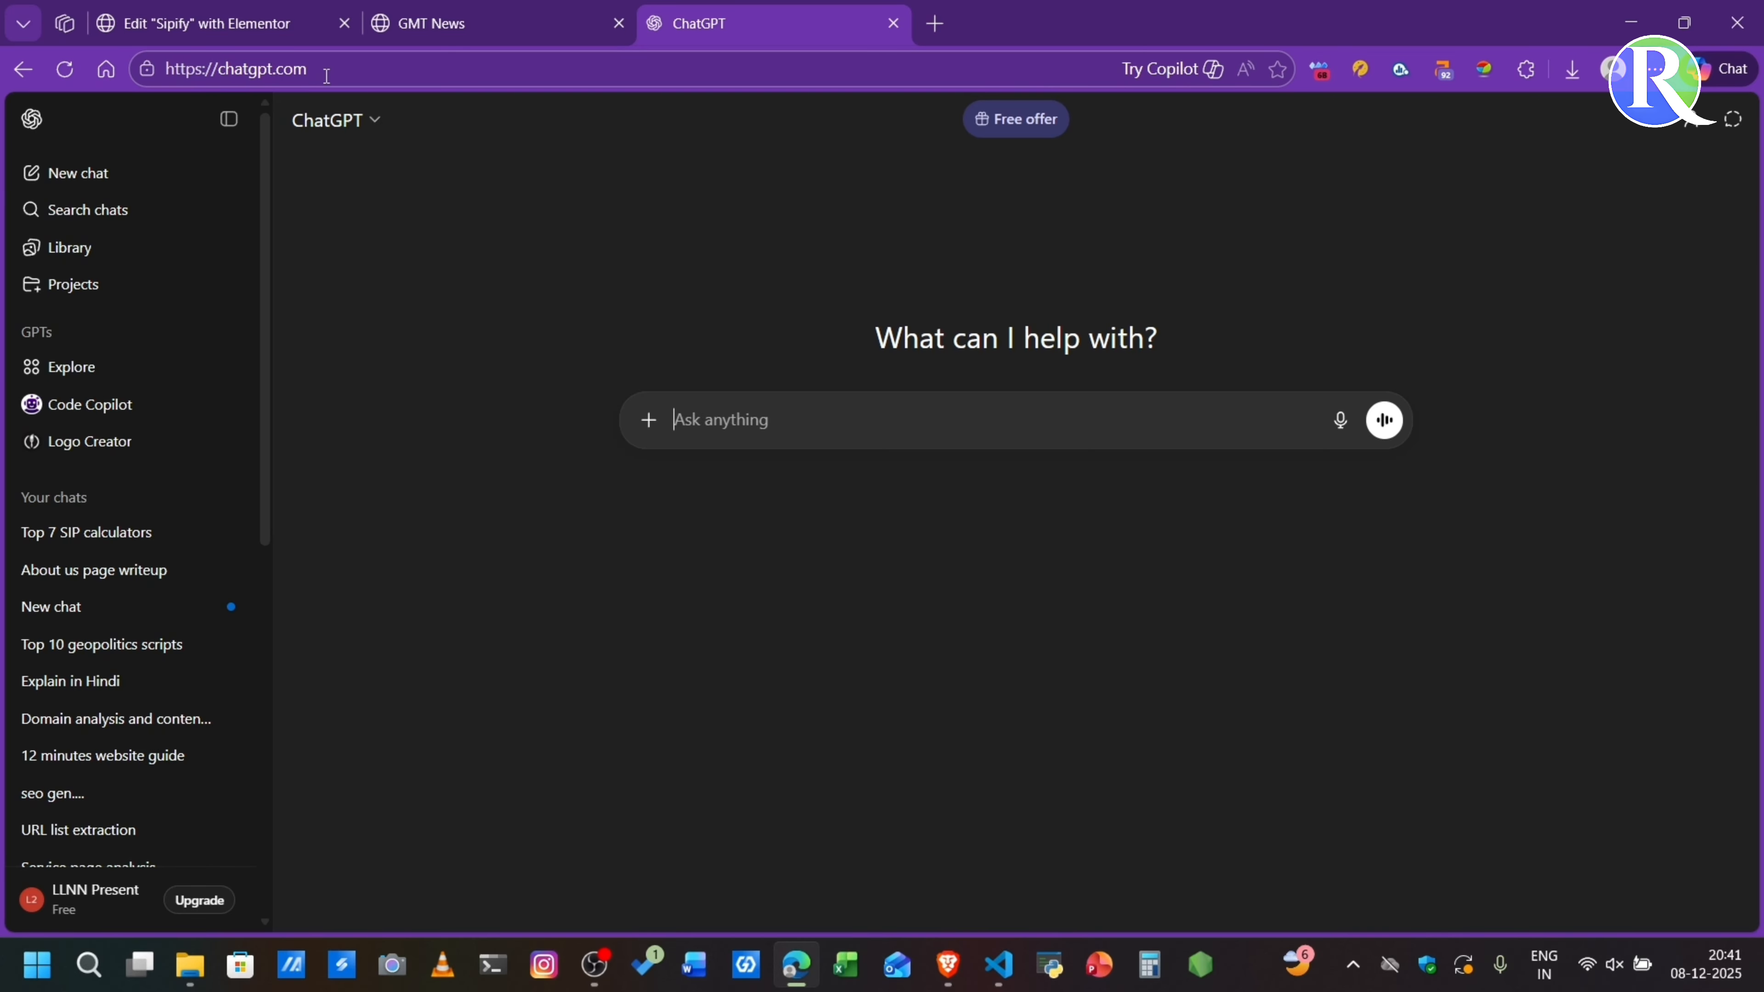
# - Start a ChatGPT prompt with the line: write about us page content for "Growcal"
pyautogui.write('write about us page content for "G"')
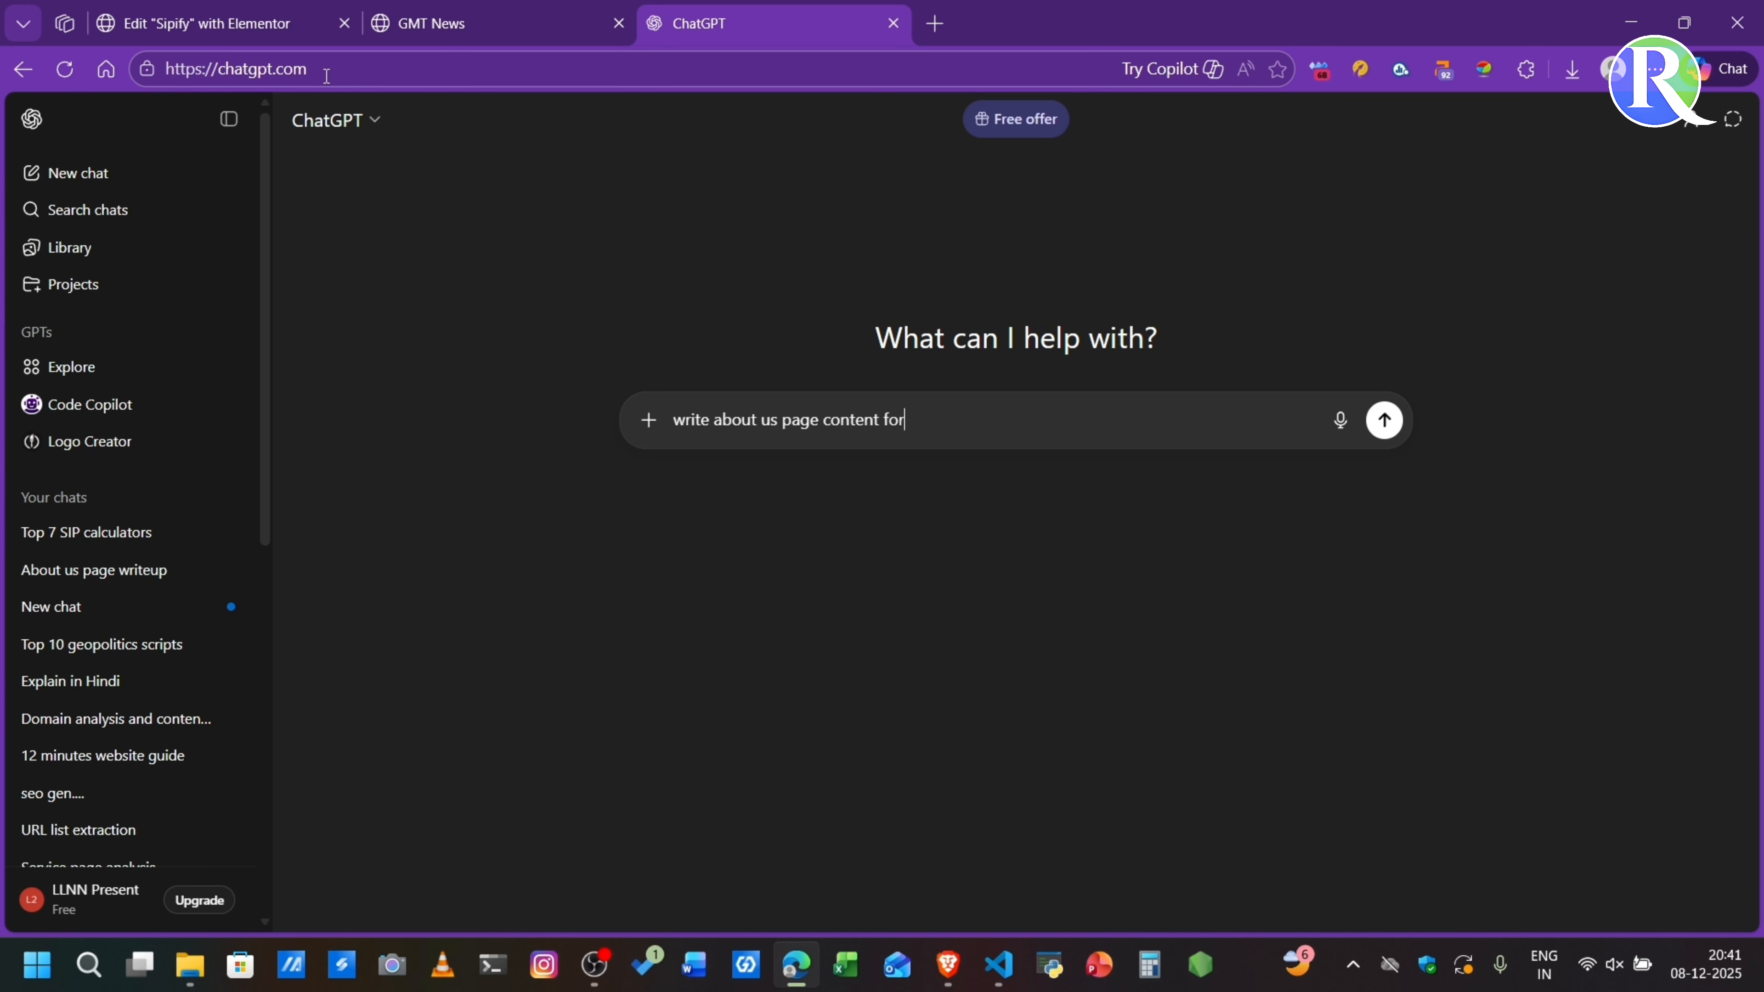
pyautogui.press('Left')
pyautogui.write('Growxca')
pyautogui.hotkey('shift', 'Return')
# - Add the prompt lines "growcal wide range of finance calculators website" and "and world's becoming world's largest fintech website"
pyautogui.write('growcal wi')
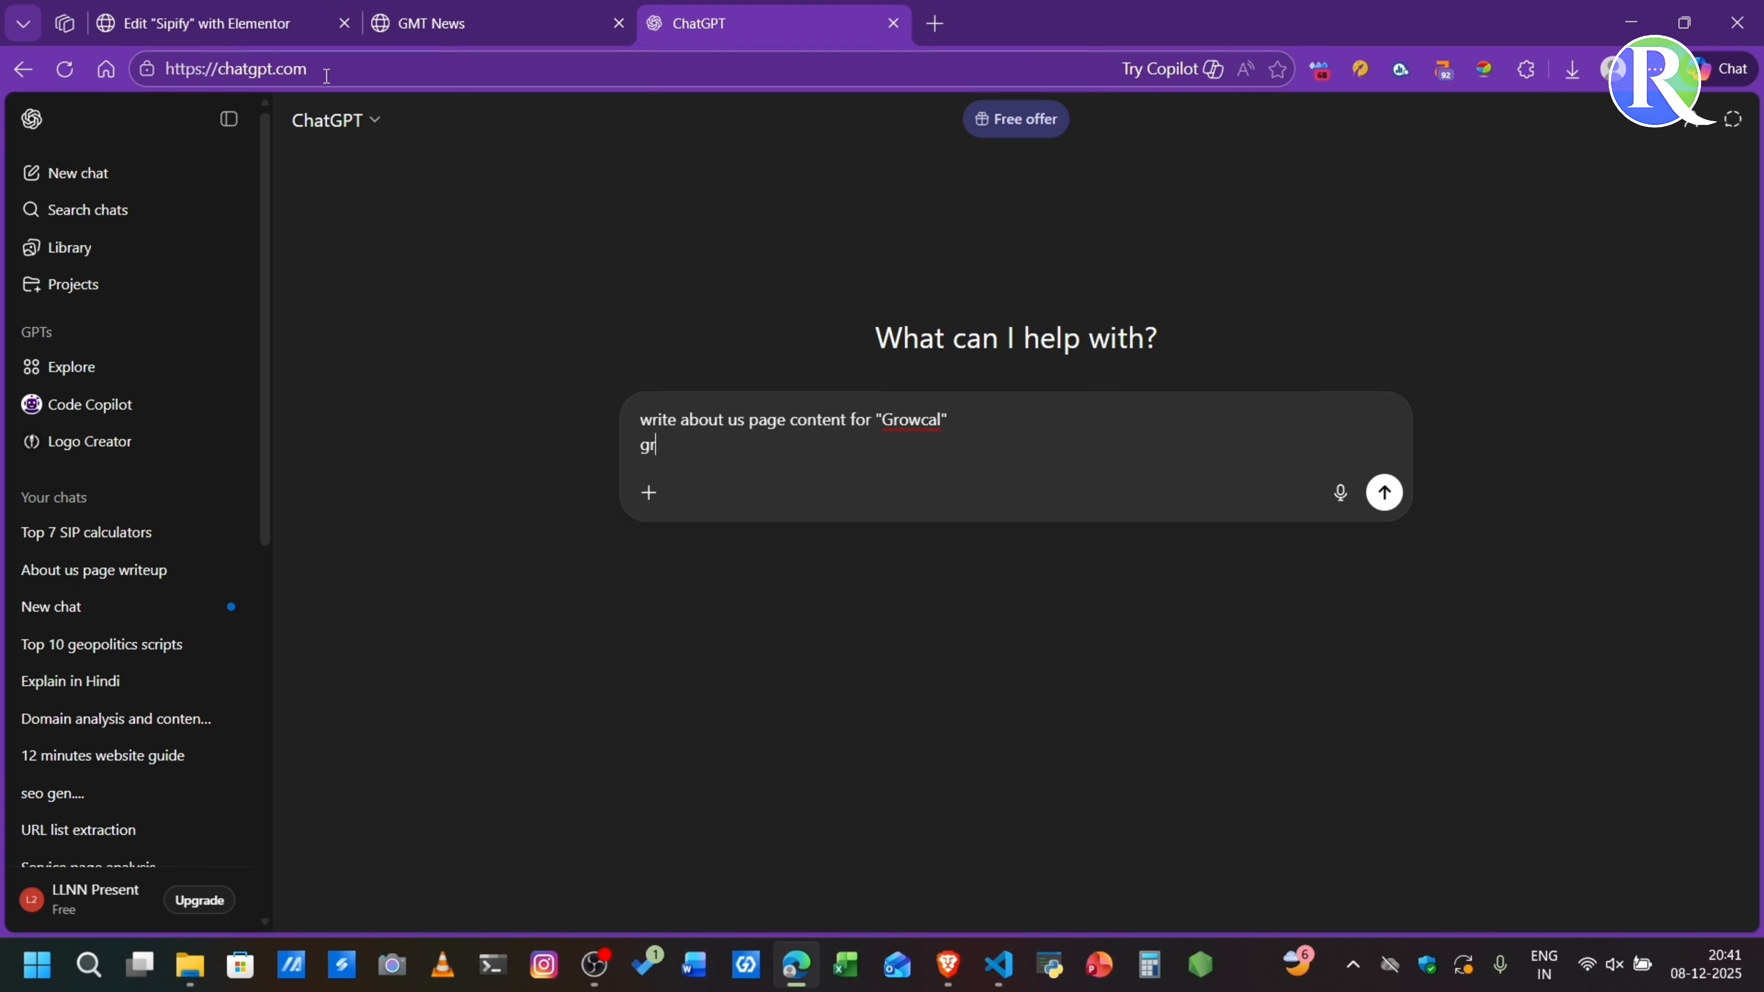
pyautogui.write('nge of finance ')
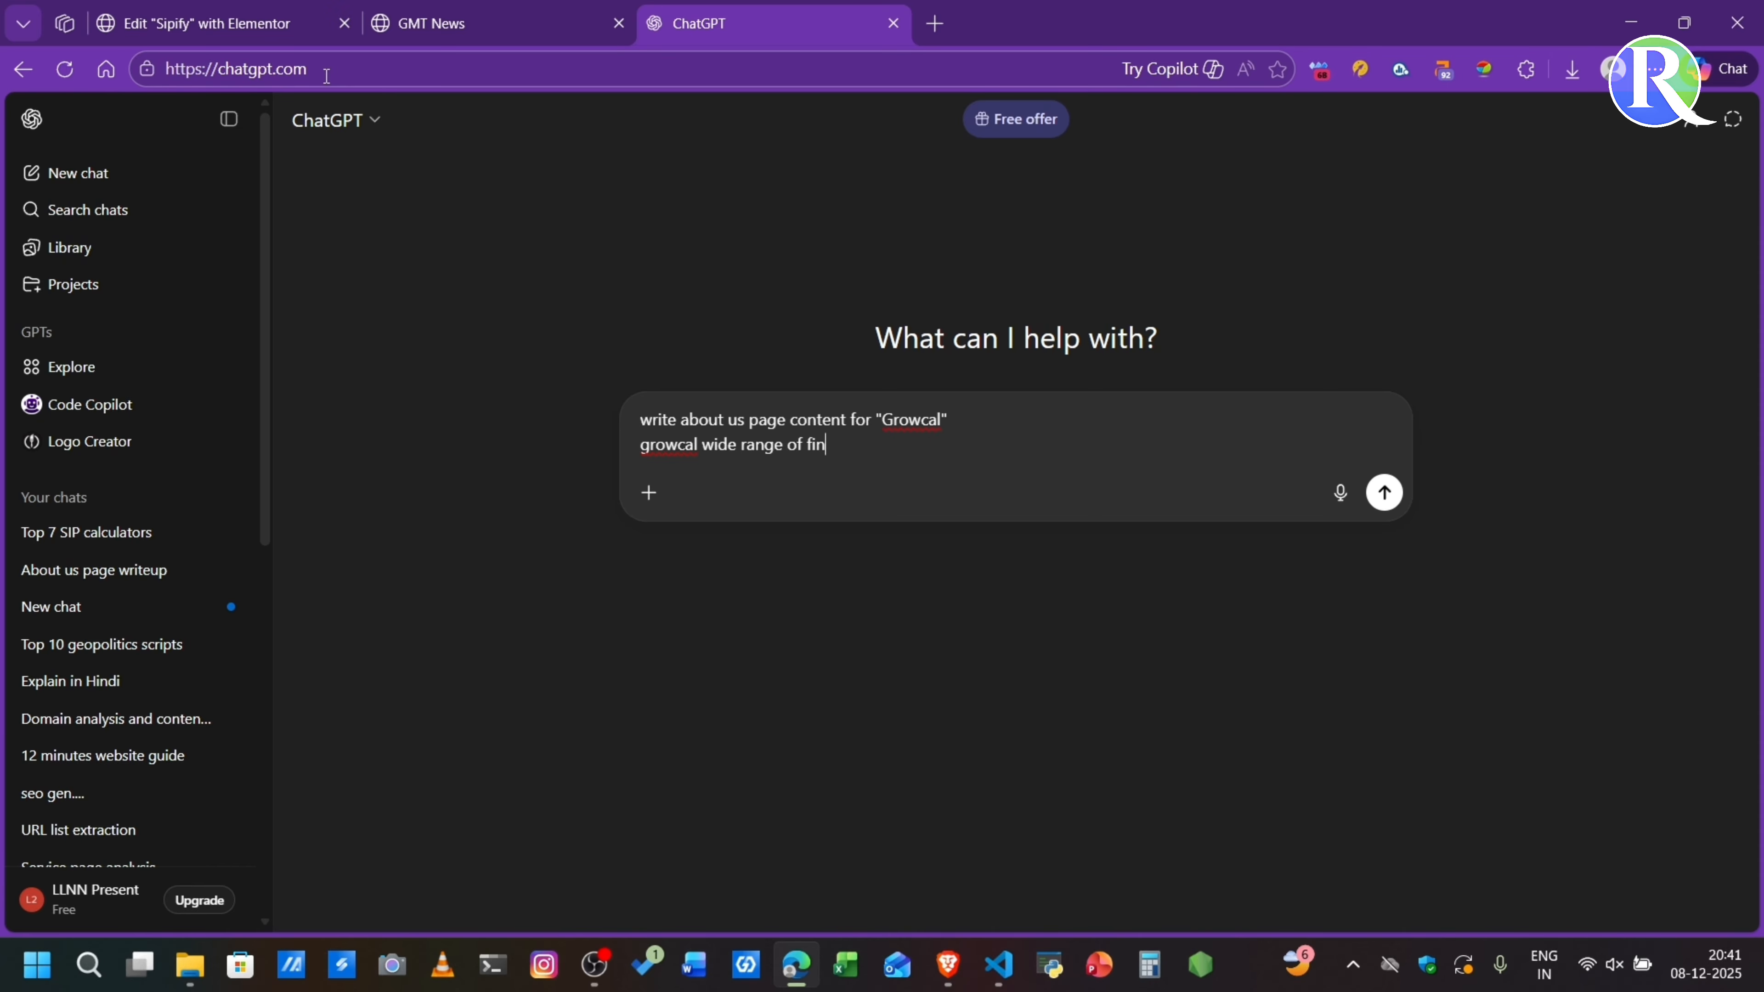
pyautogui.write('calculators website')
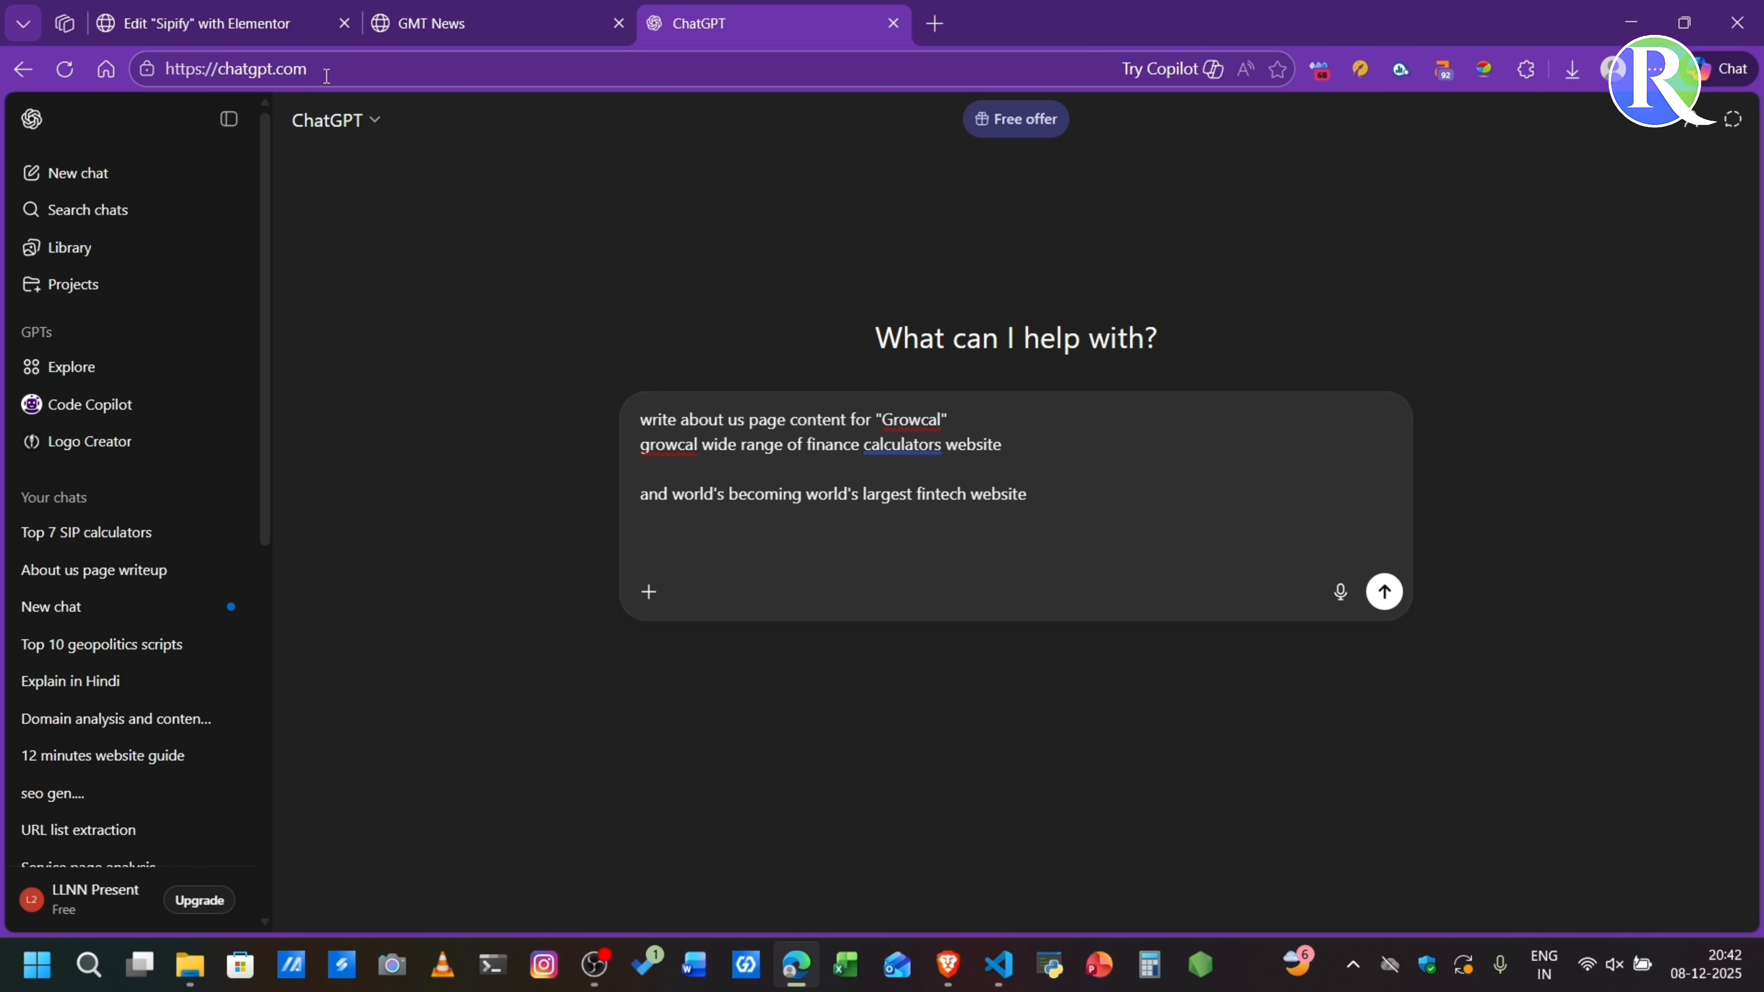
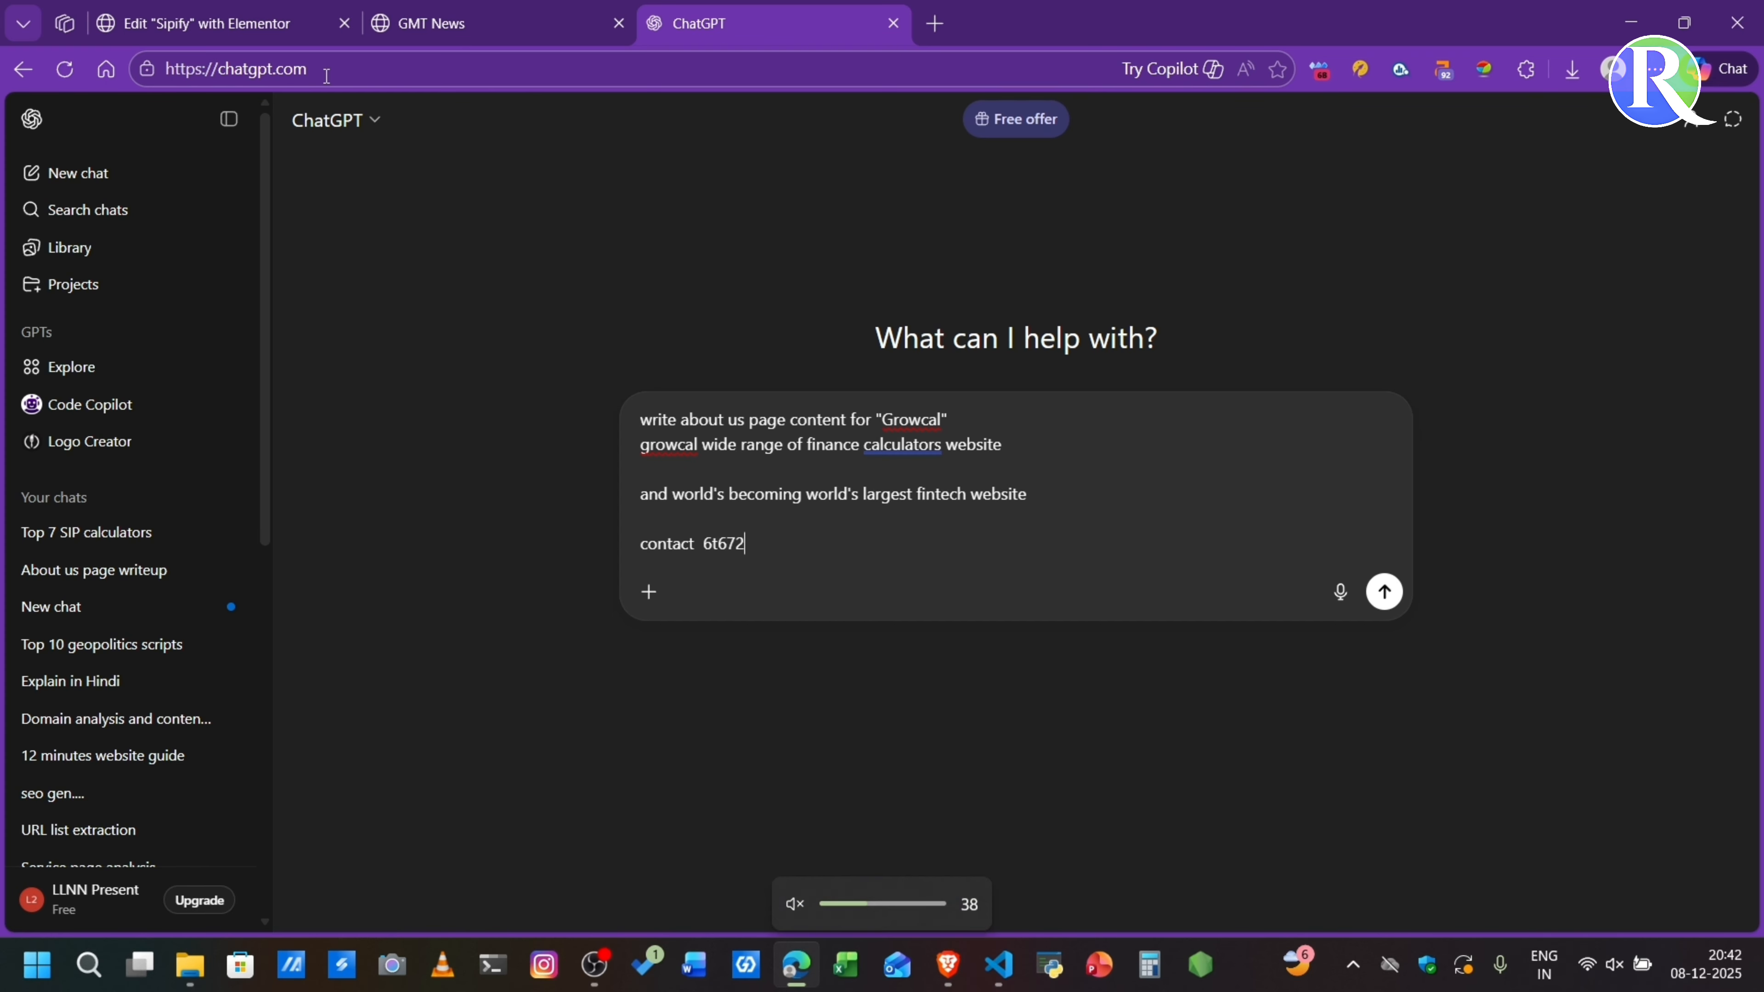
# - Add a contact line with the contact number to the prompt, followed by a blank line and a new line
pyautogui.hotkey('shift', 'Return')
pyautogui.hotkey('shift', 'Return')
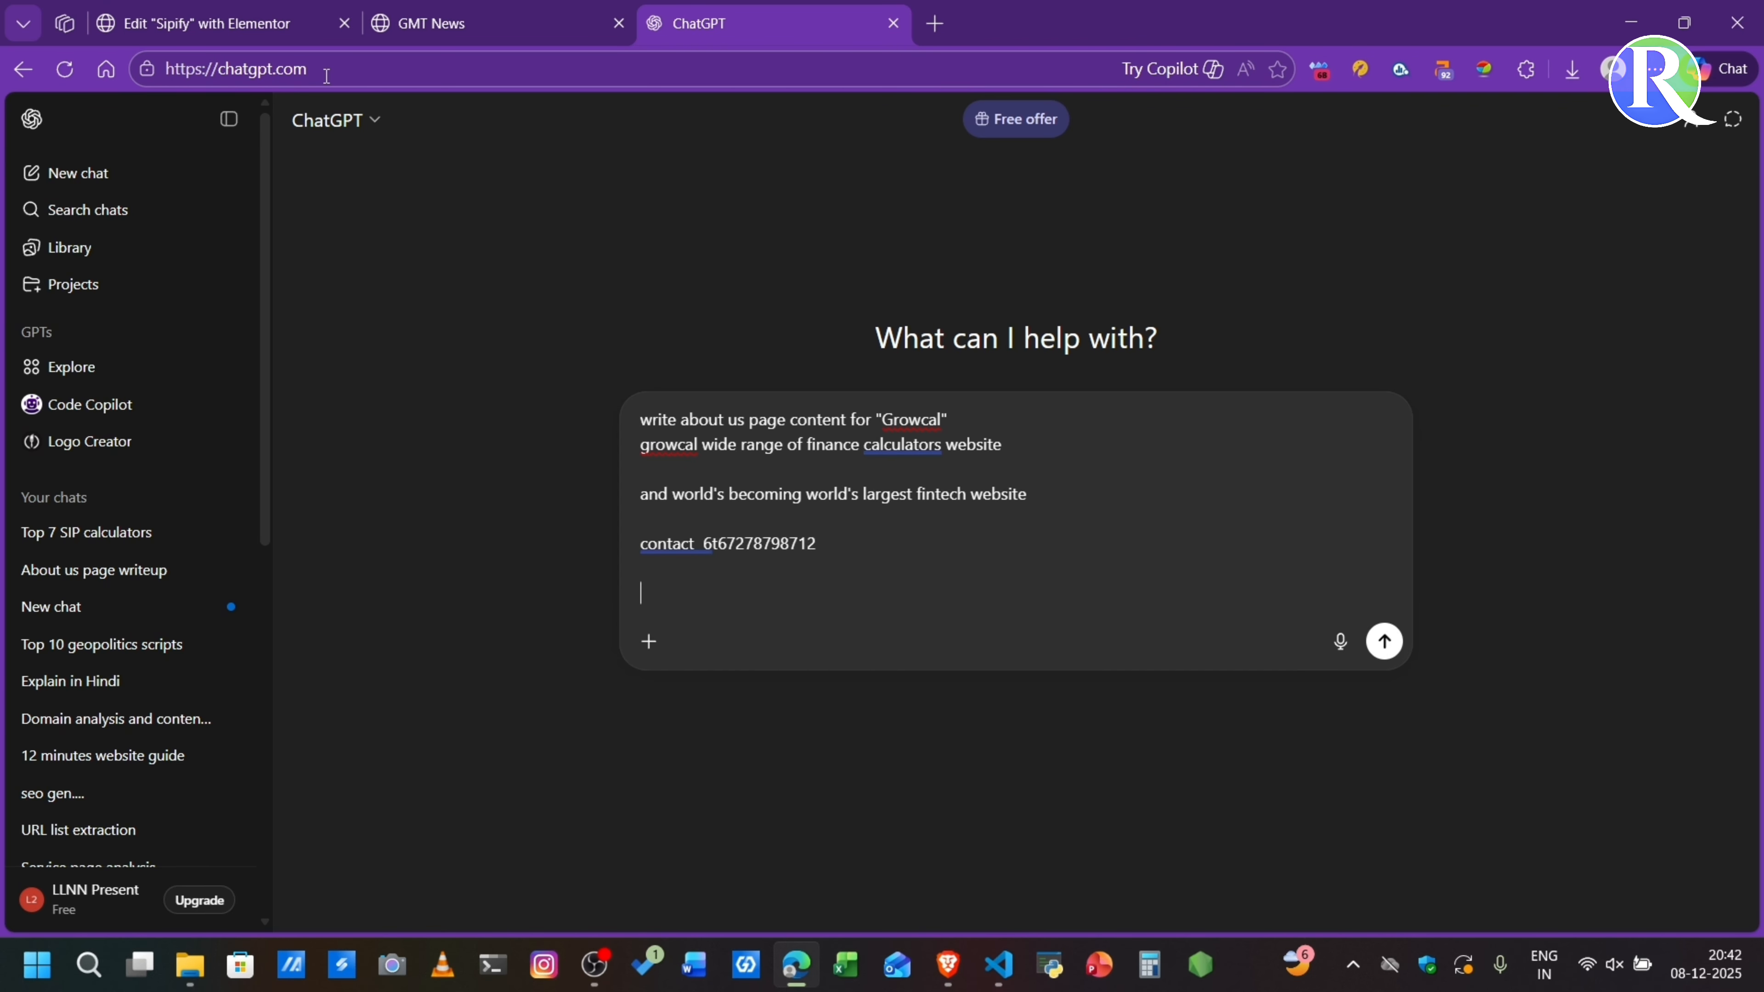